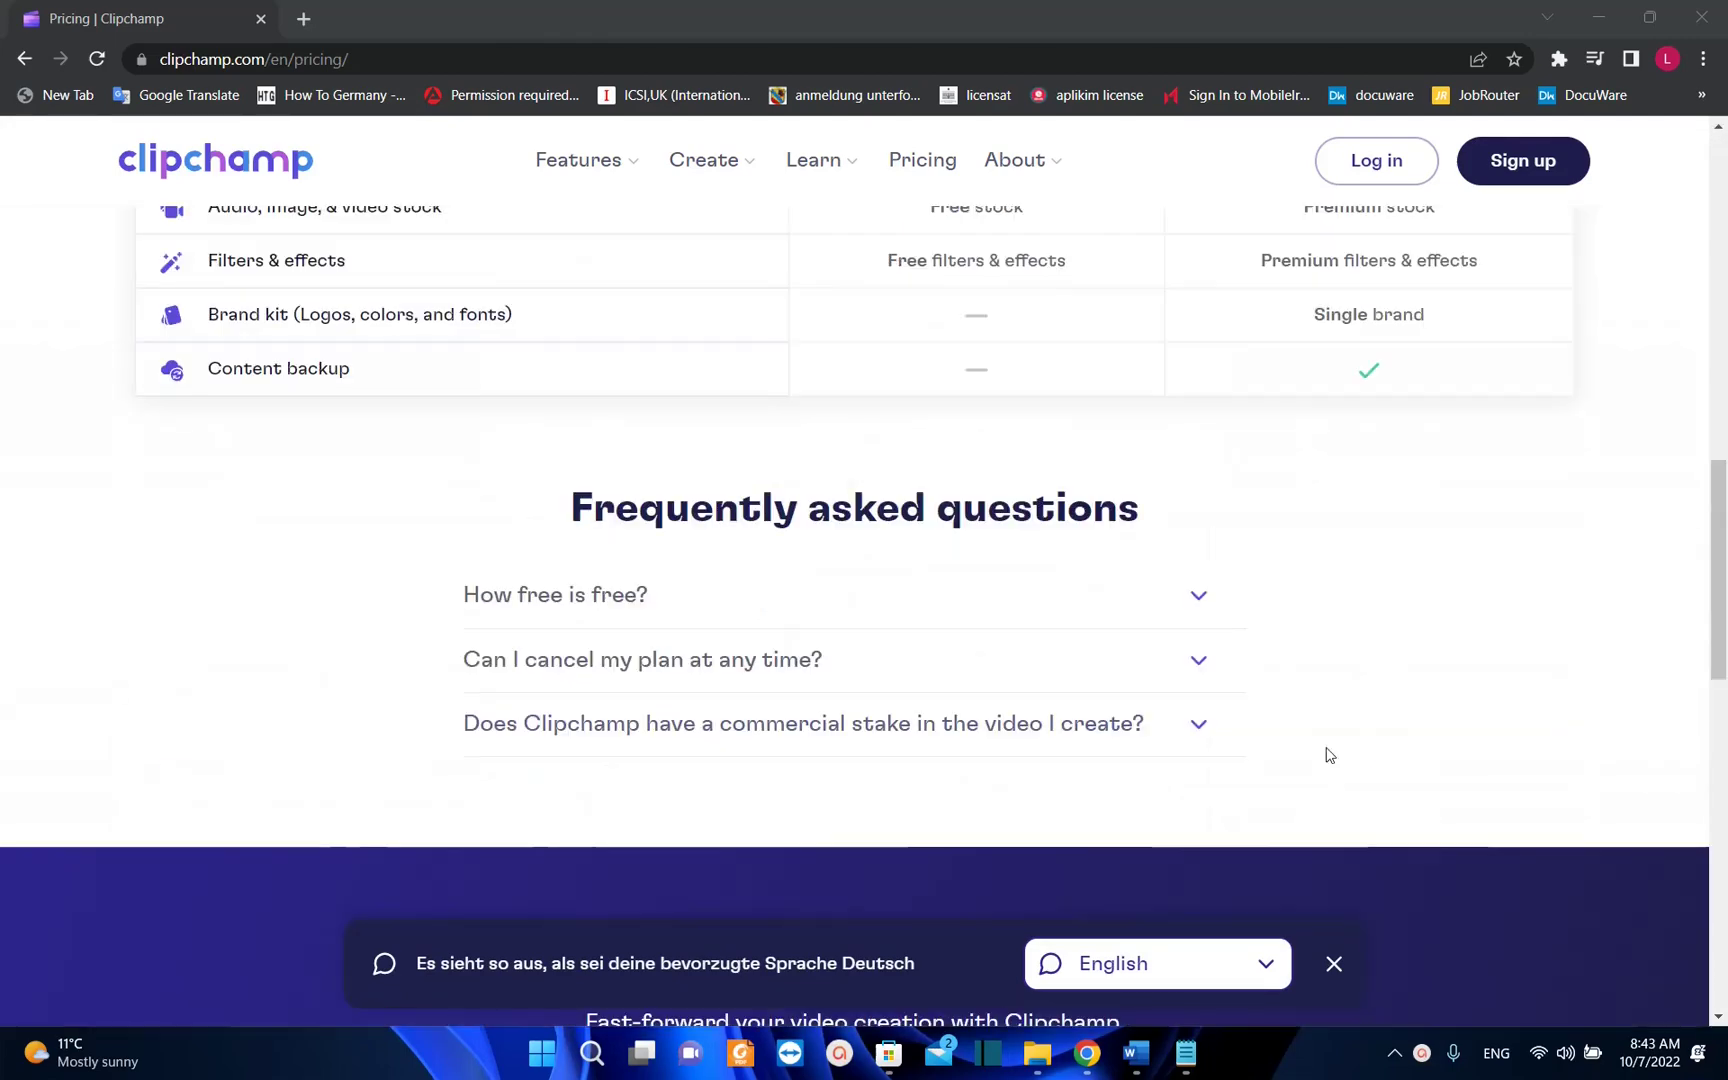
Minimize the Chrome pricing page to reveal the Windows 11 desktop
key(super+d)
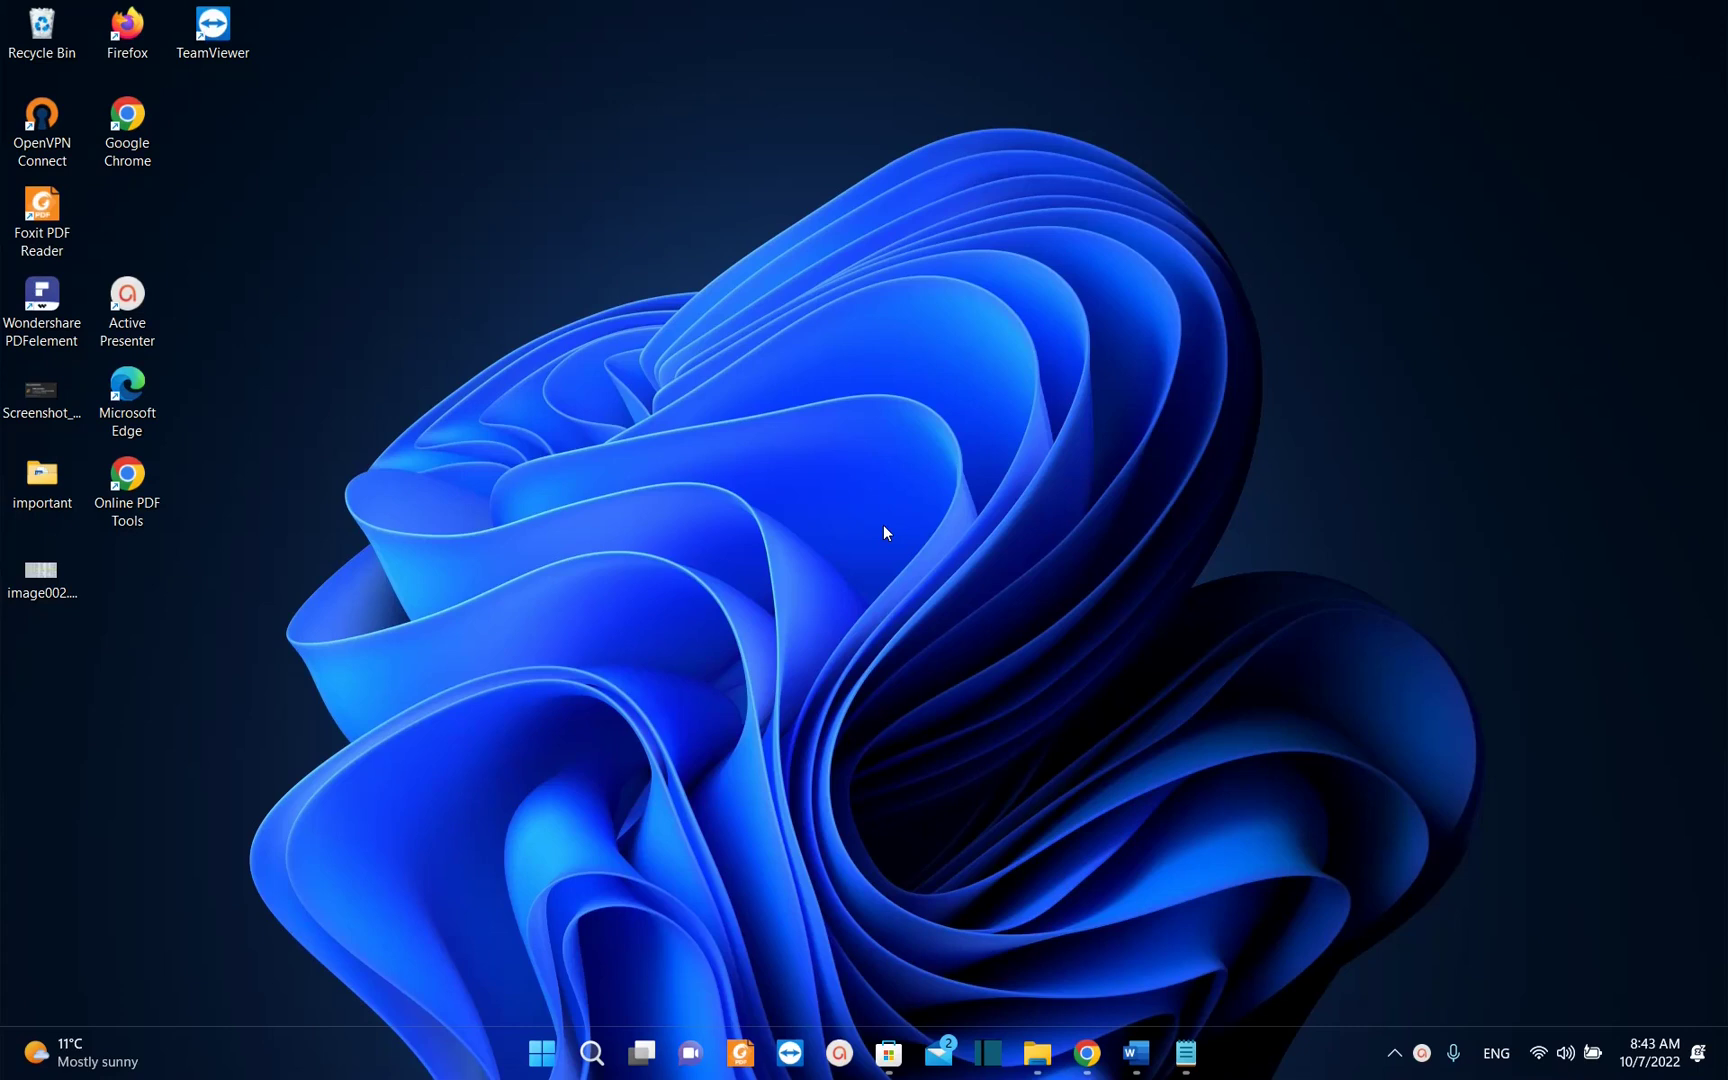
Launch Clipchamp – Video Editor by searching 'clipch' in Windows search
click(590, 1058)
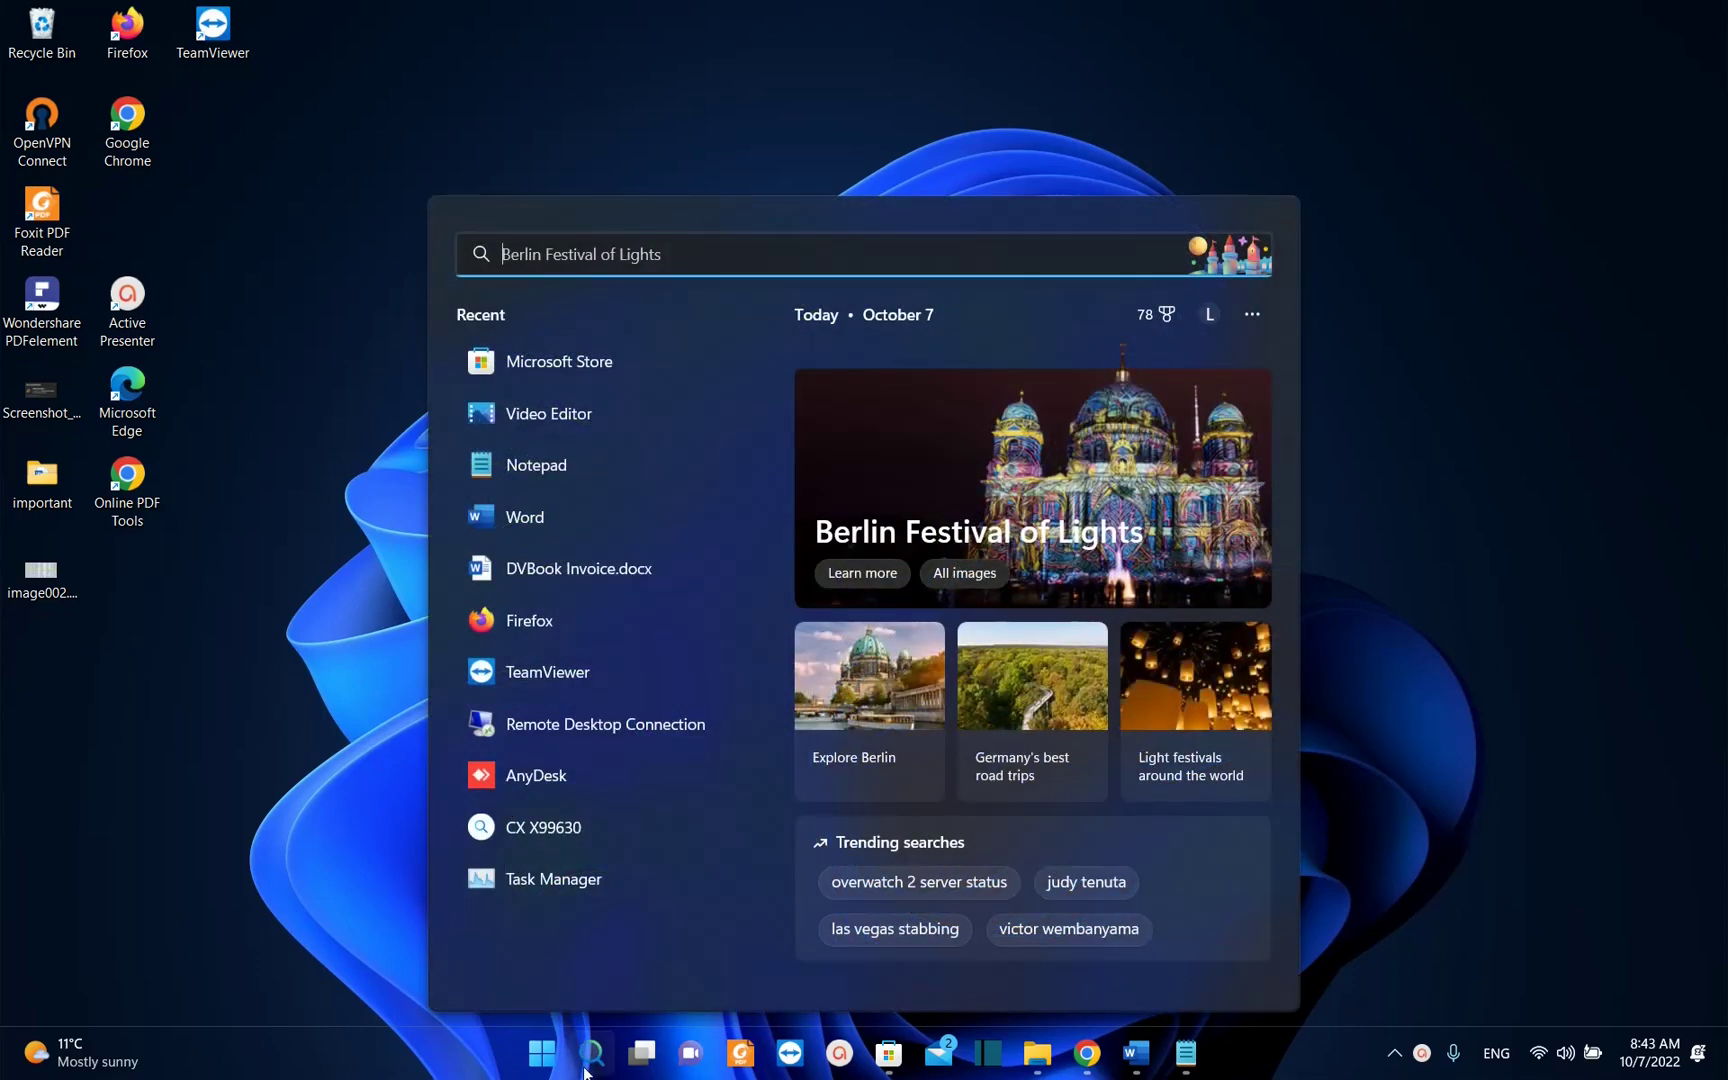
text(clipch)
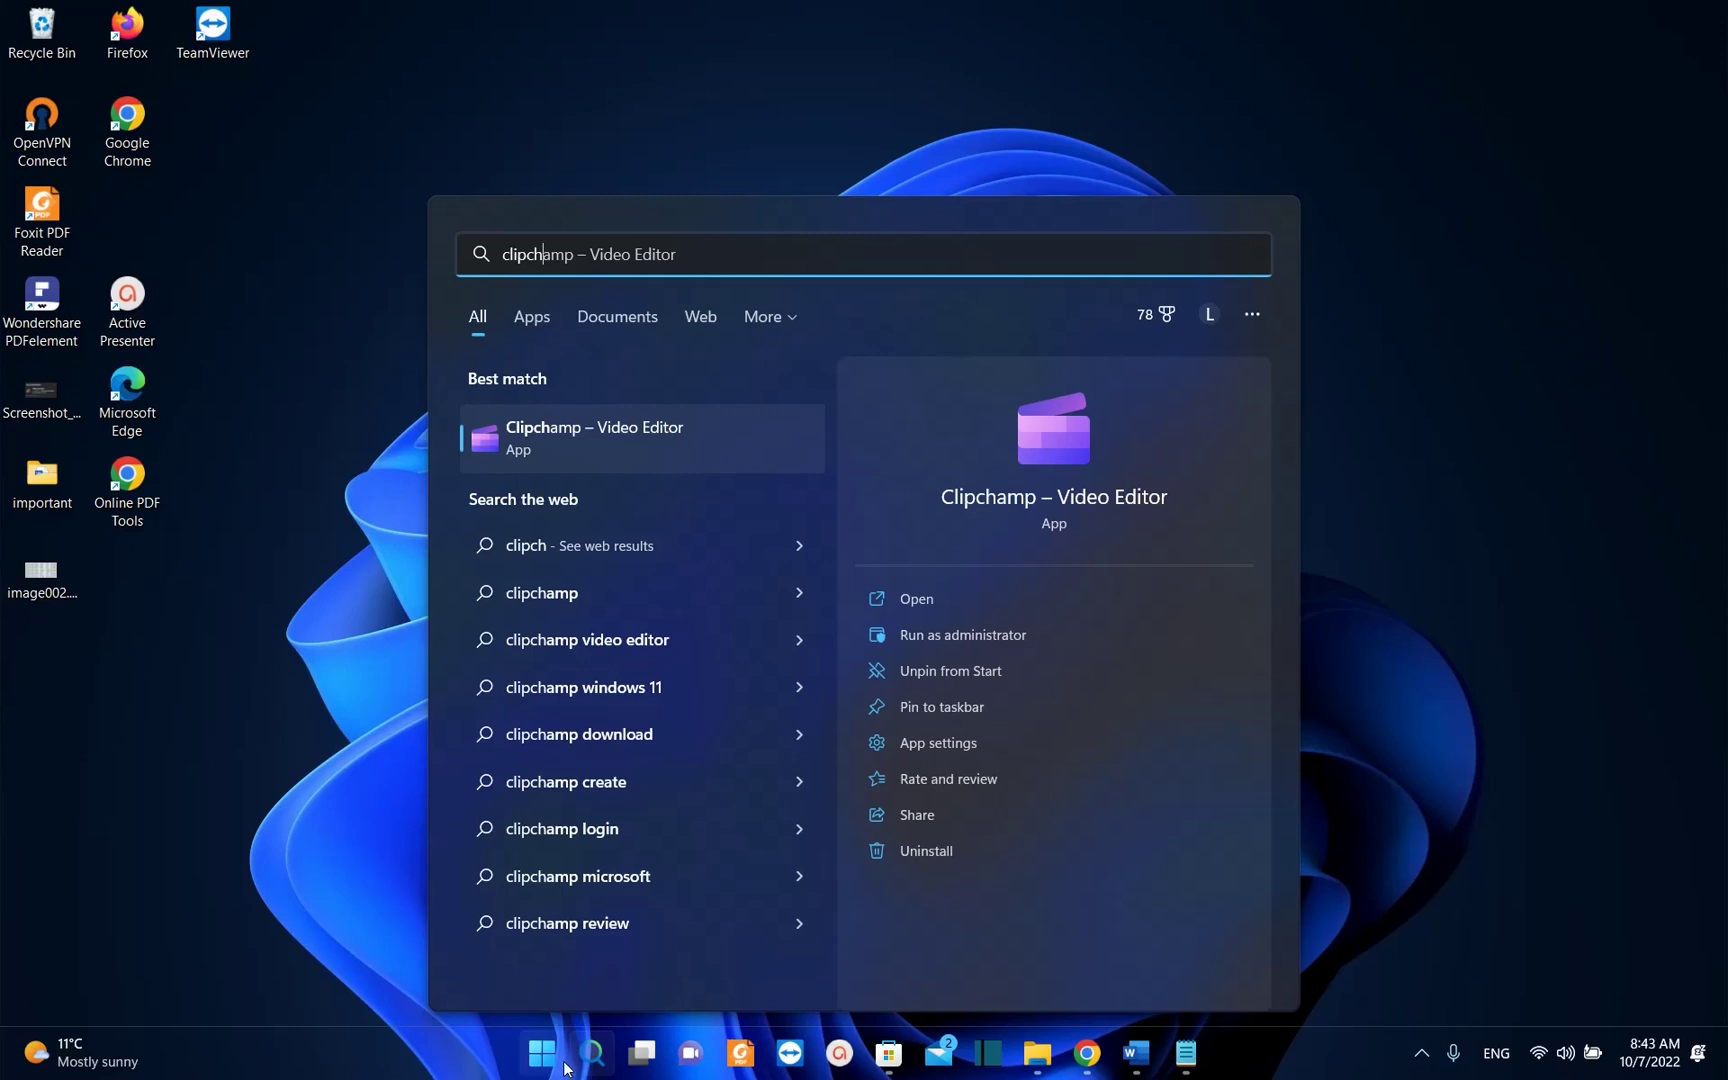
click(585, 450)
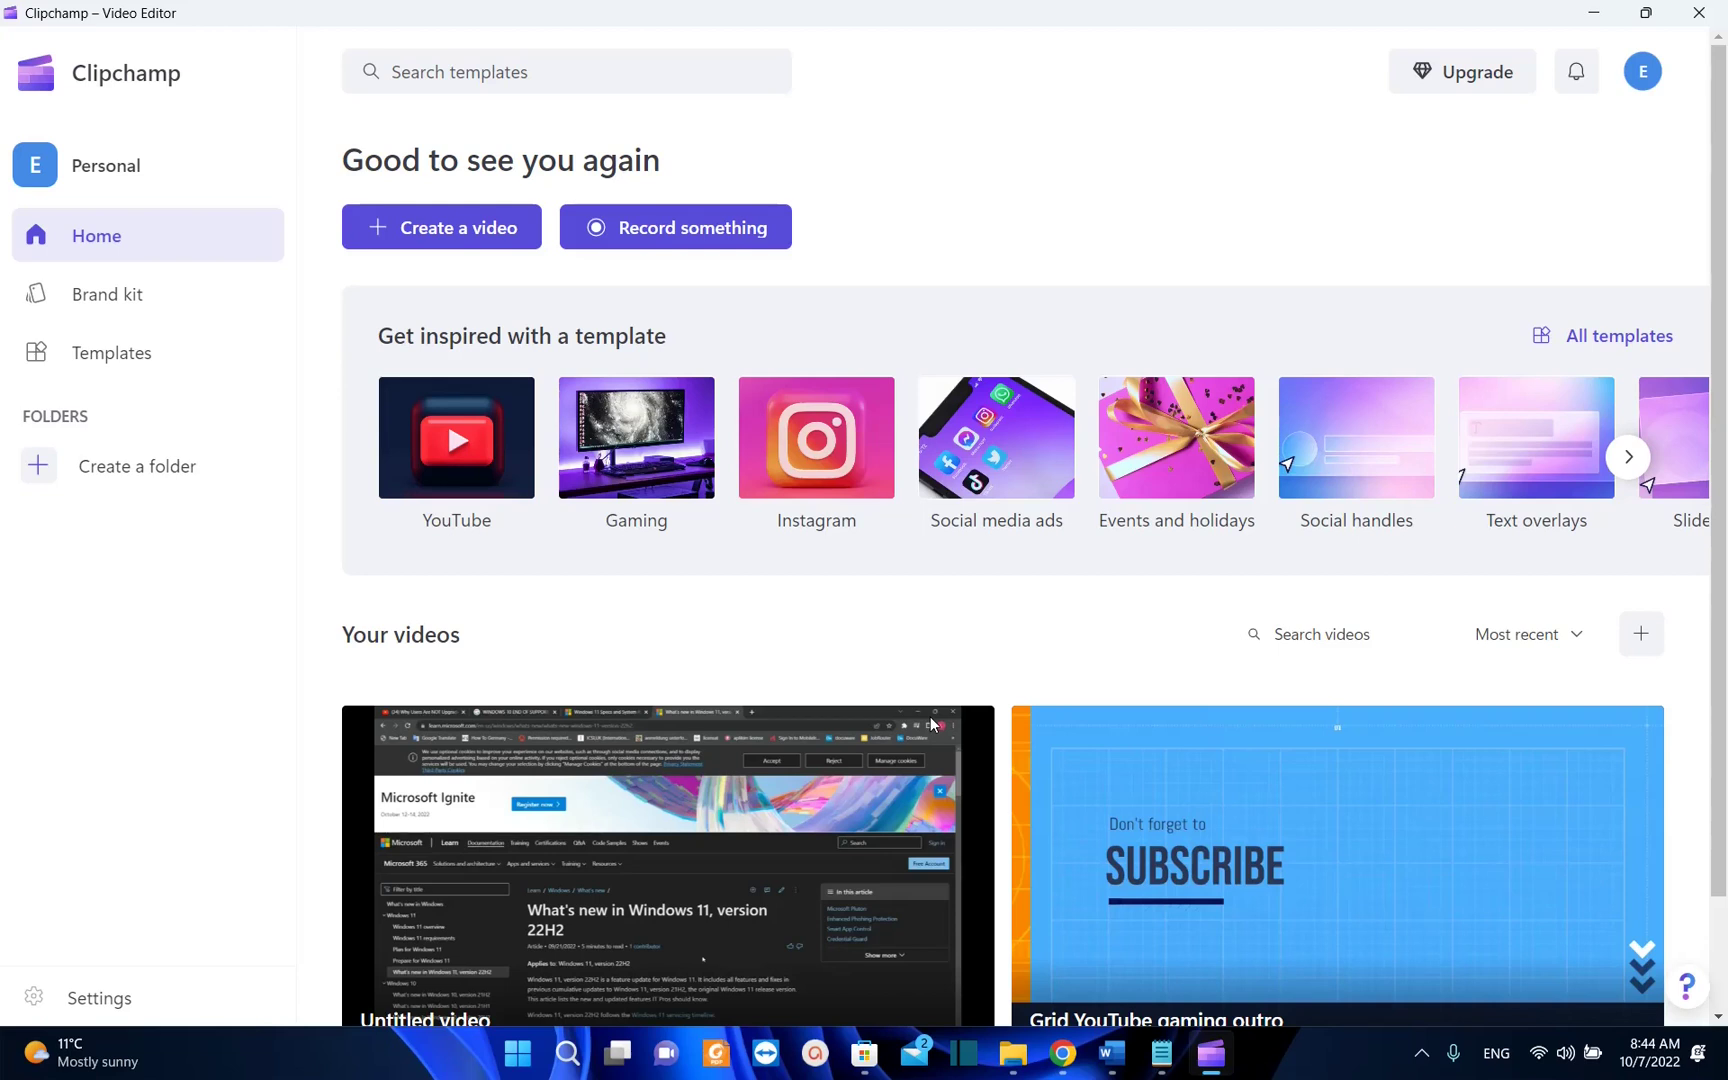
Look up the Clipchamp – Video Editor listing in Microsoft Store by searching 'clipch'
click(866, 1057)
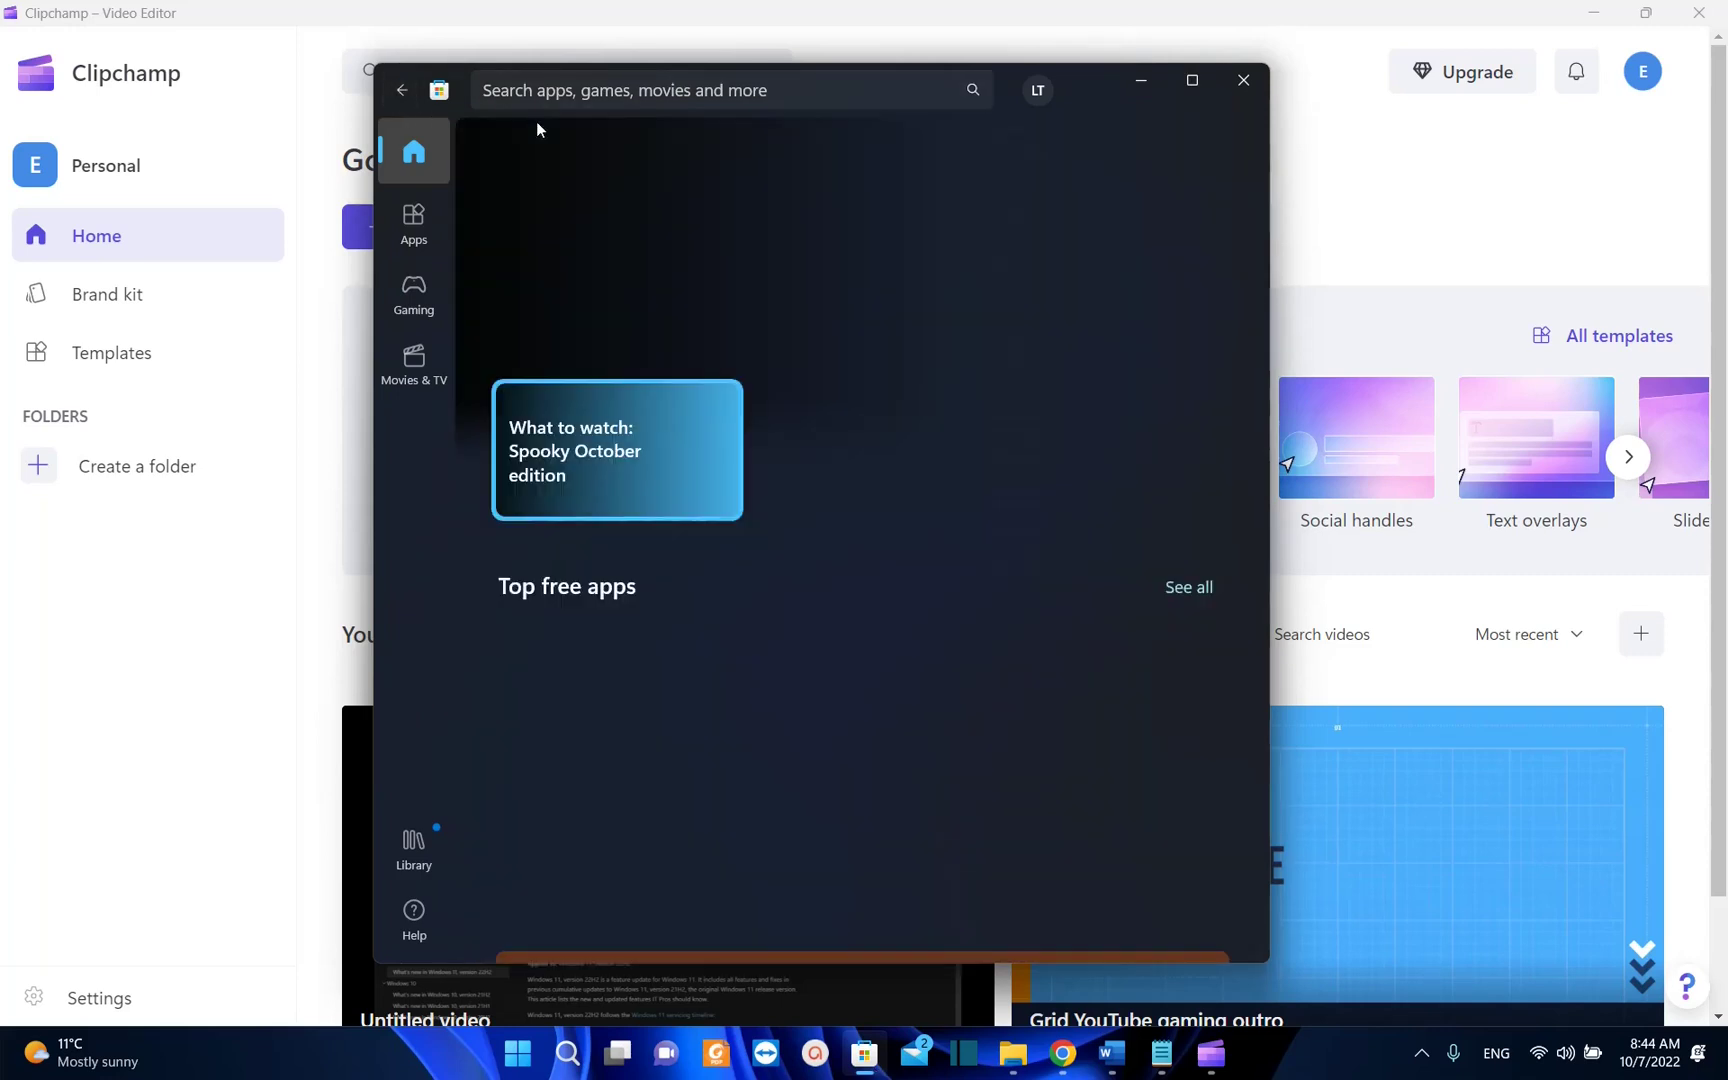
click(551, 92)
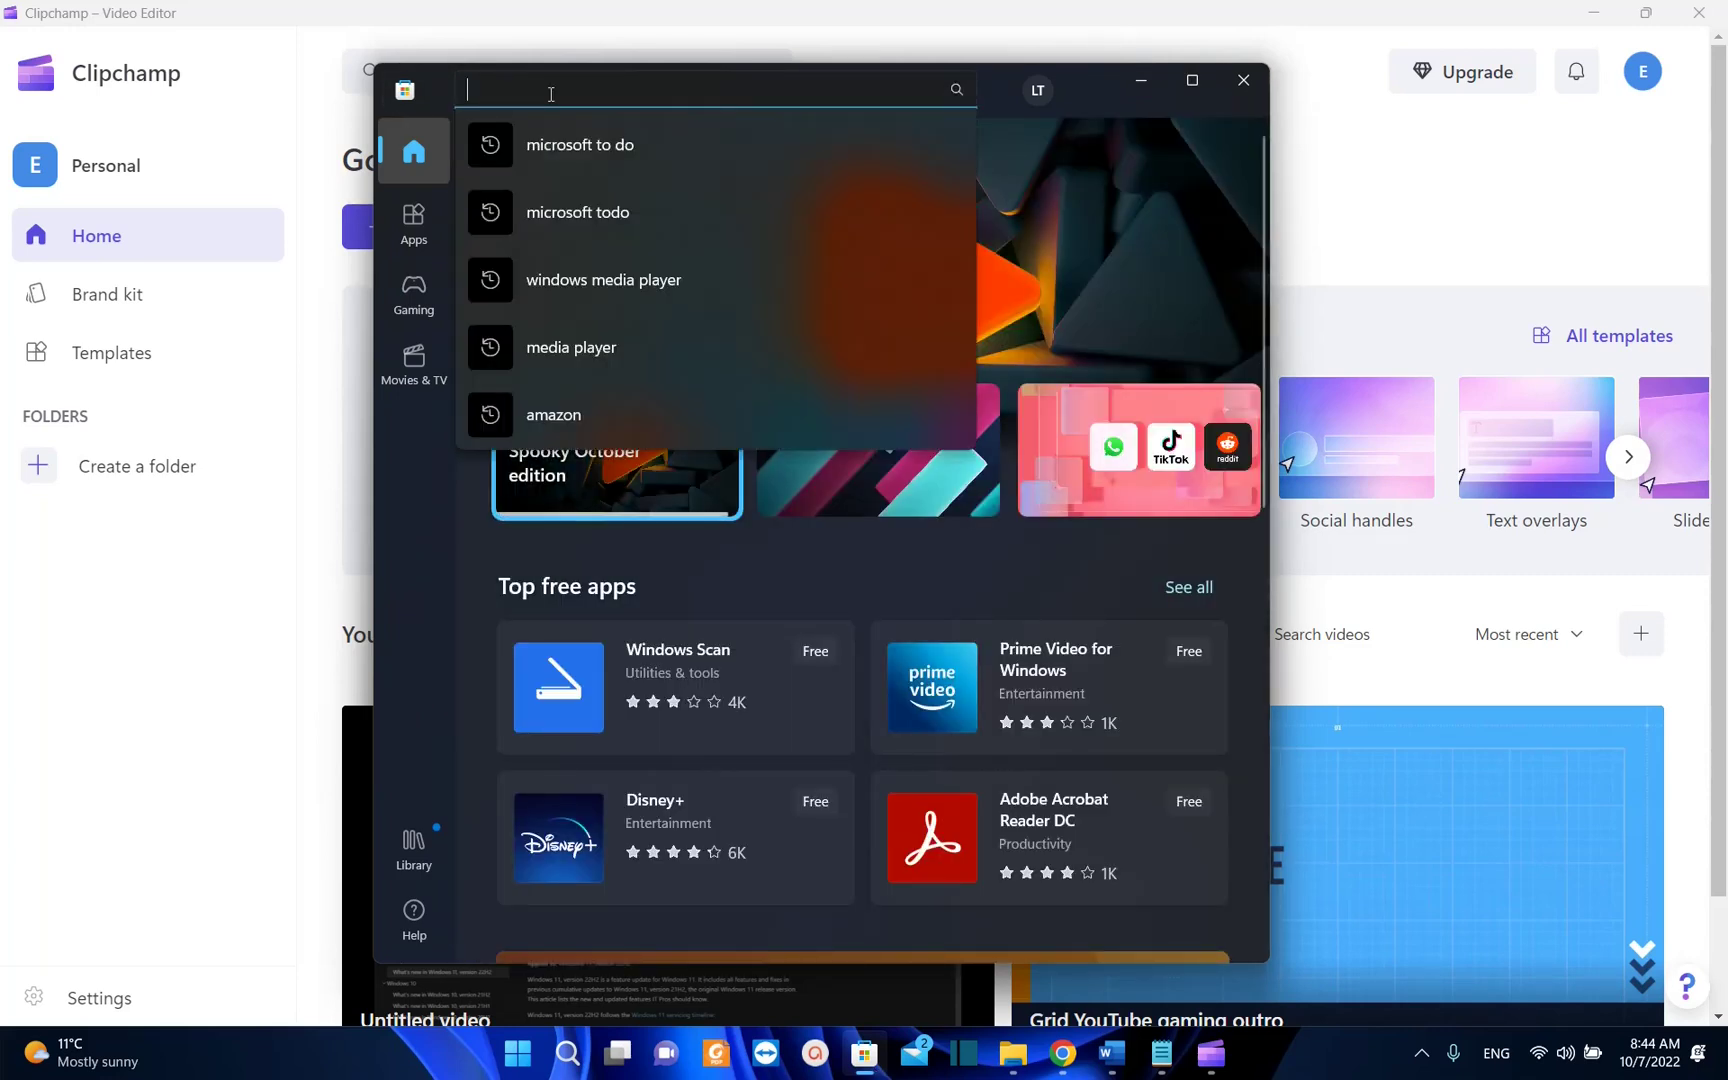
text(clipch)
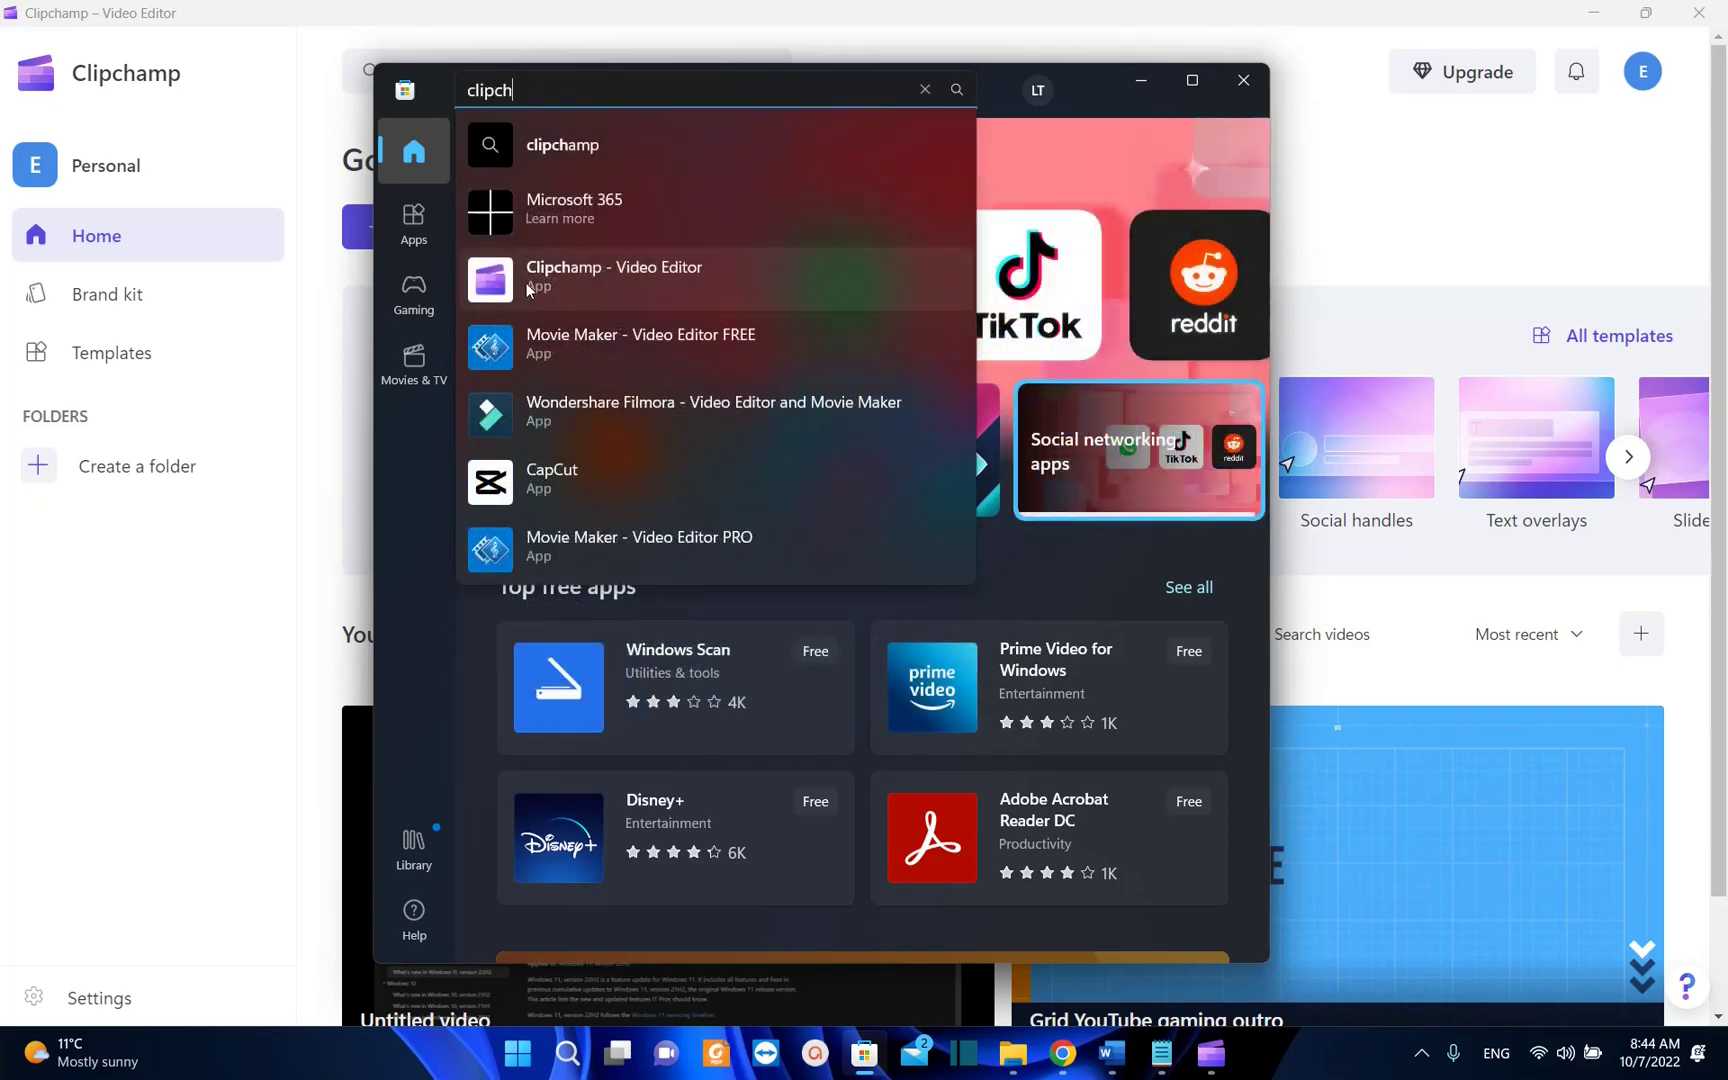
click(538, 285)
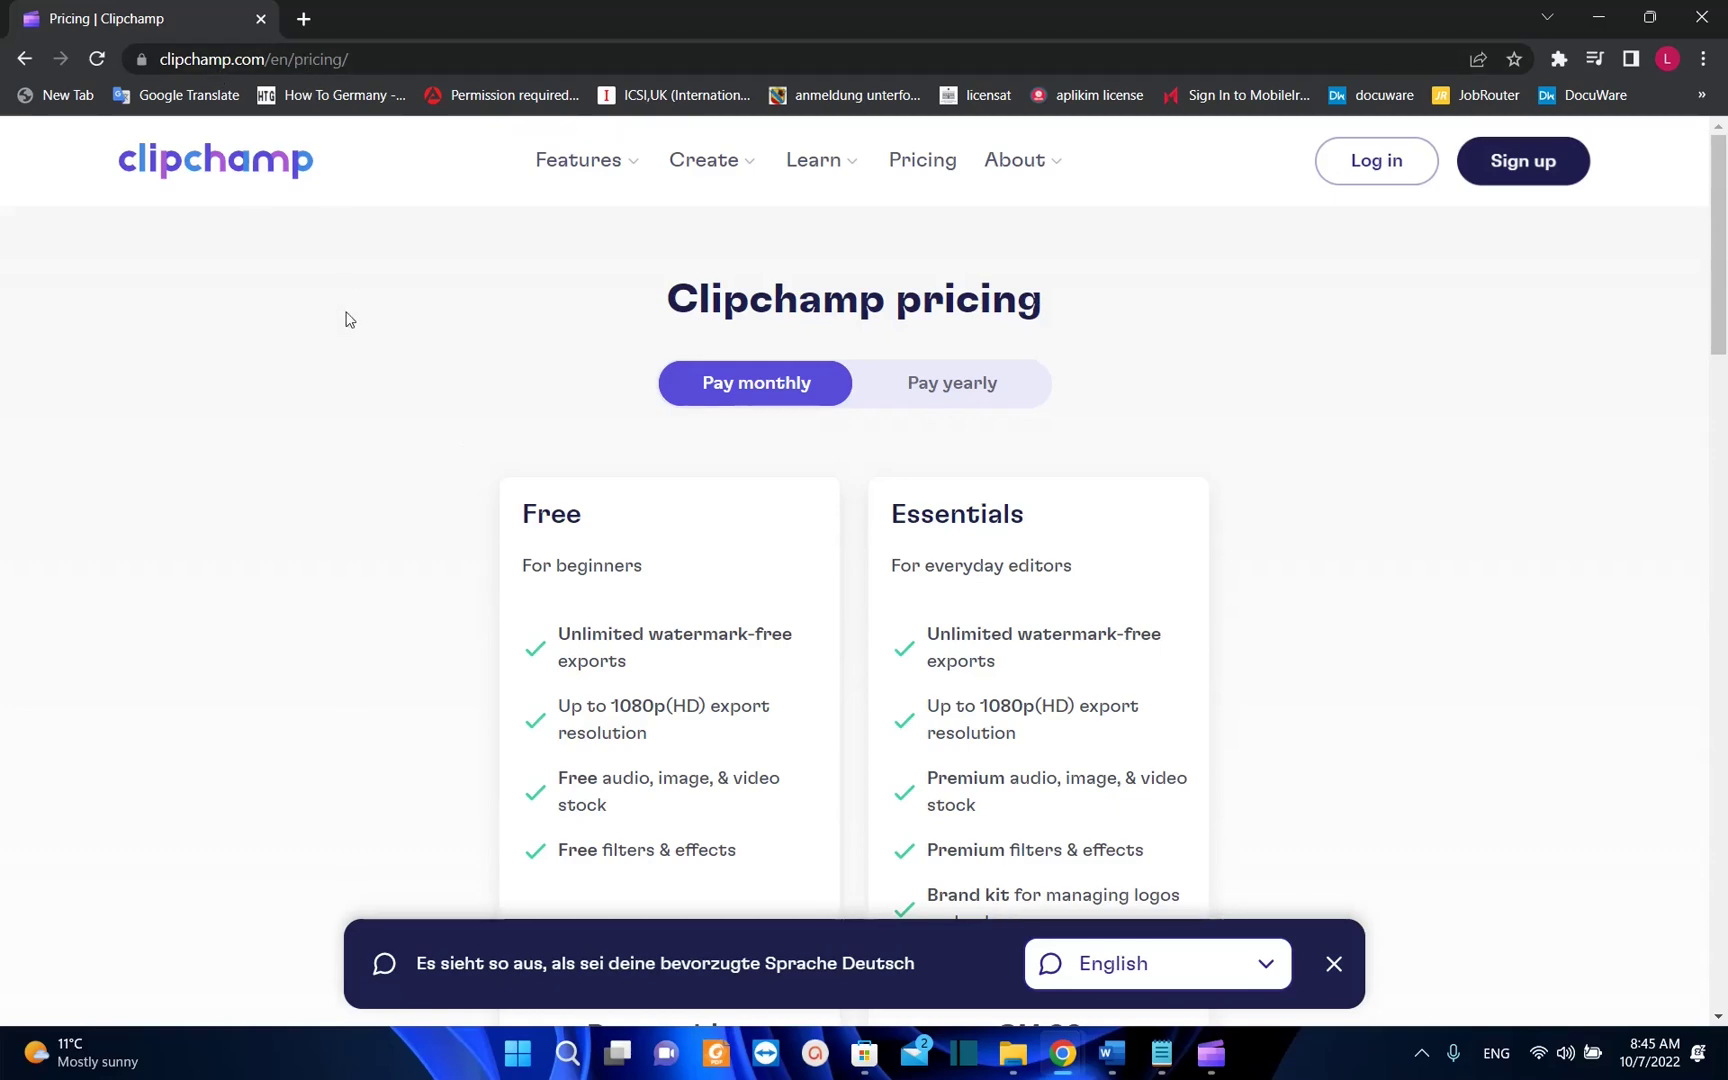
Browse the Clipchamp pricing plans and get started with the Free plan
scroll(355, 340, down, 4)
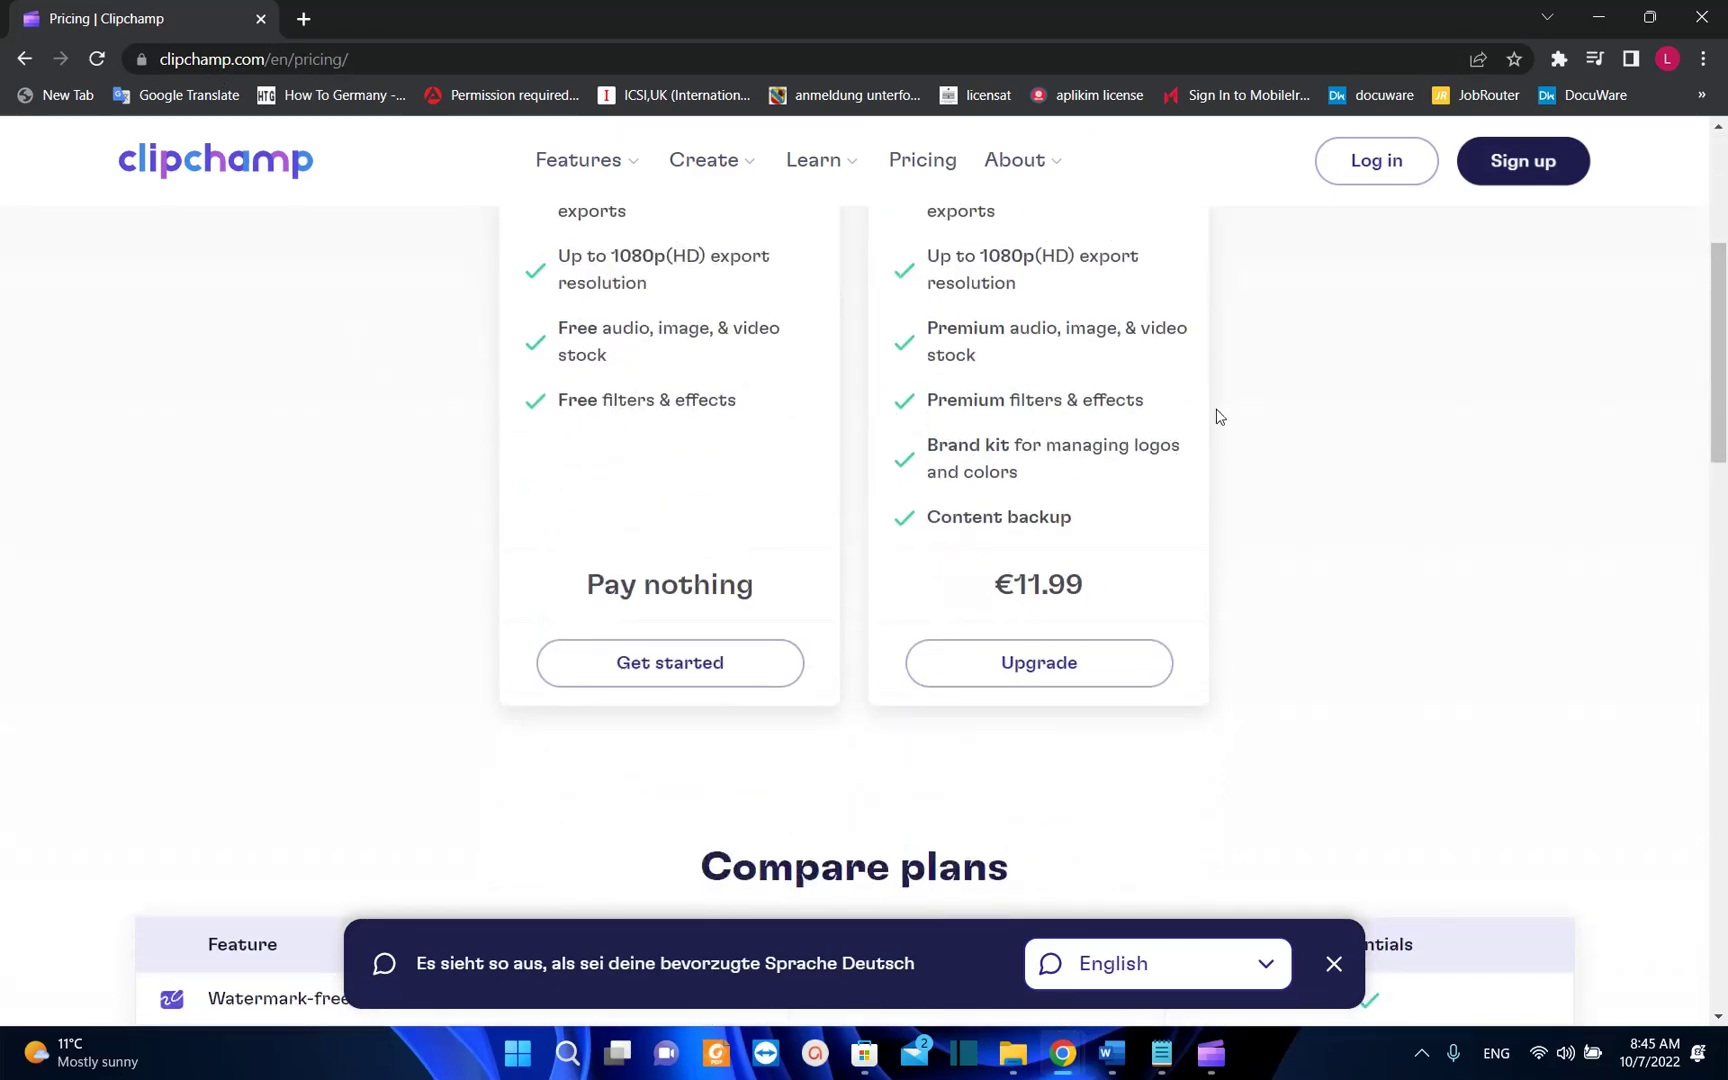
scroll(603, 346, up, 4)
scroll(603, 348, down, 3)
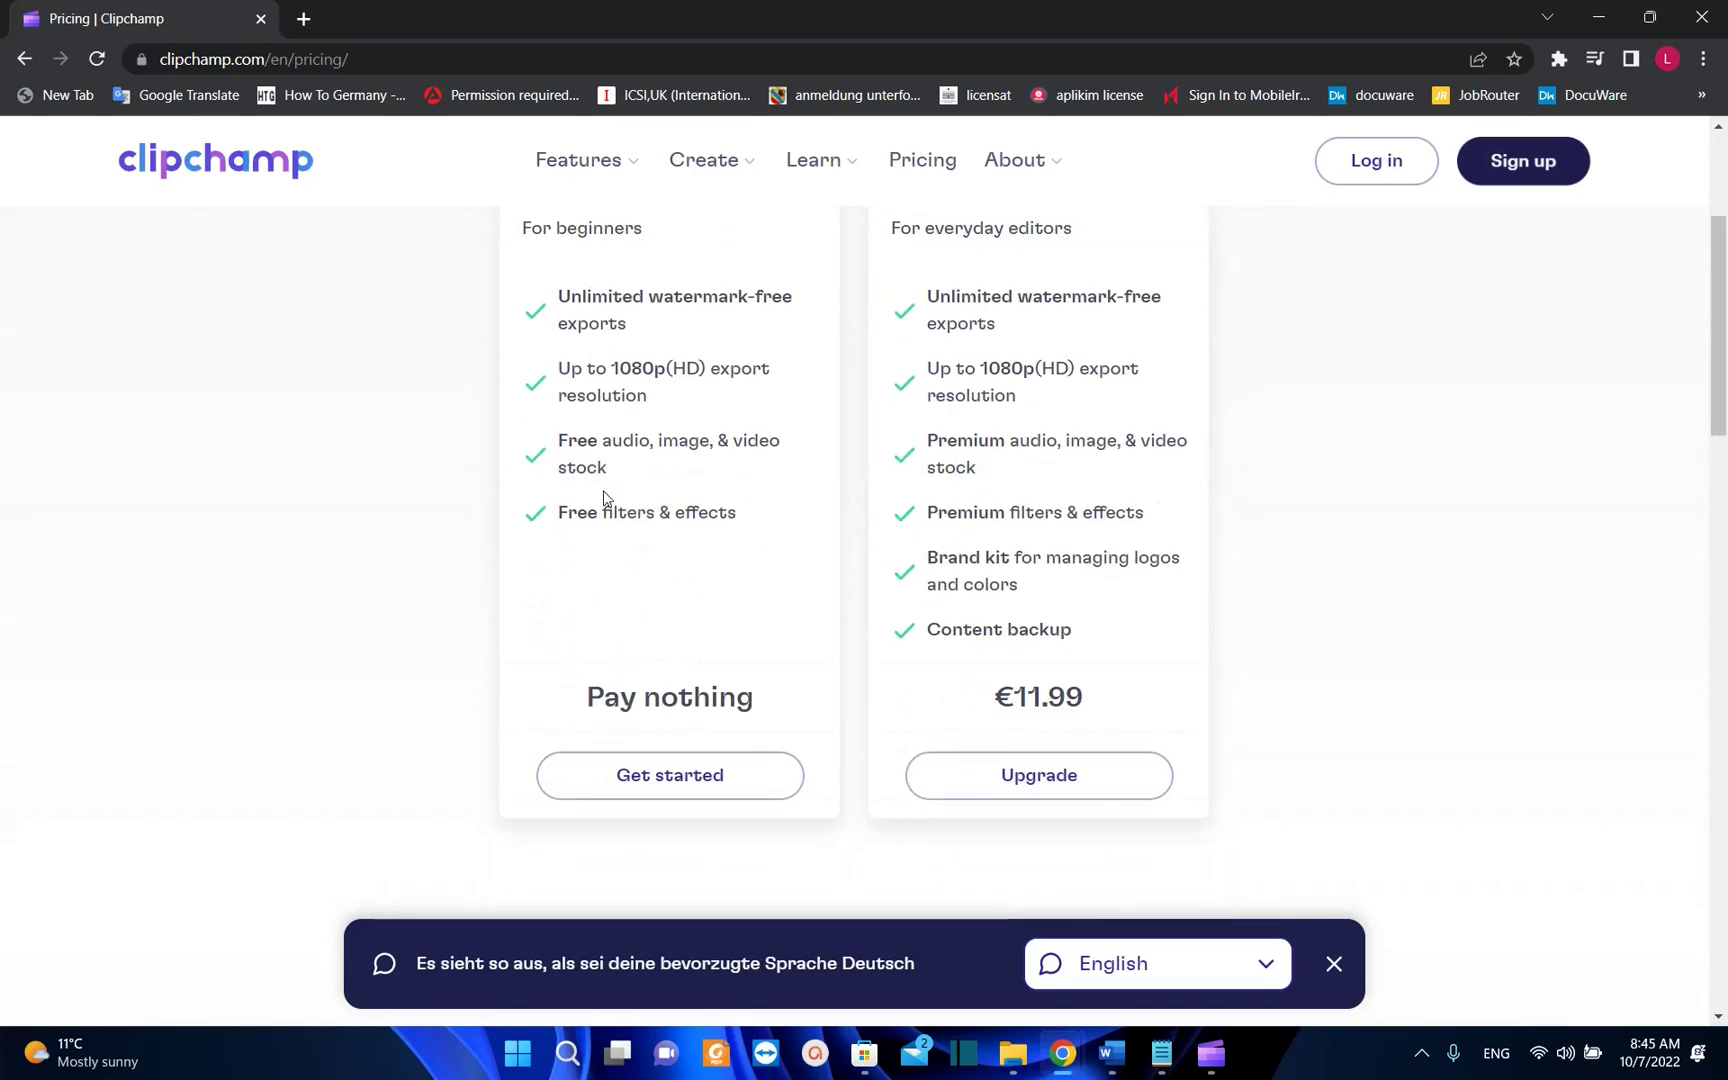
scroll(603, 487, up, 3)
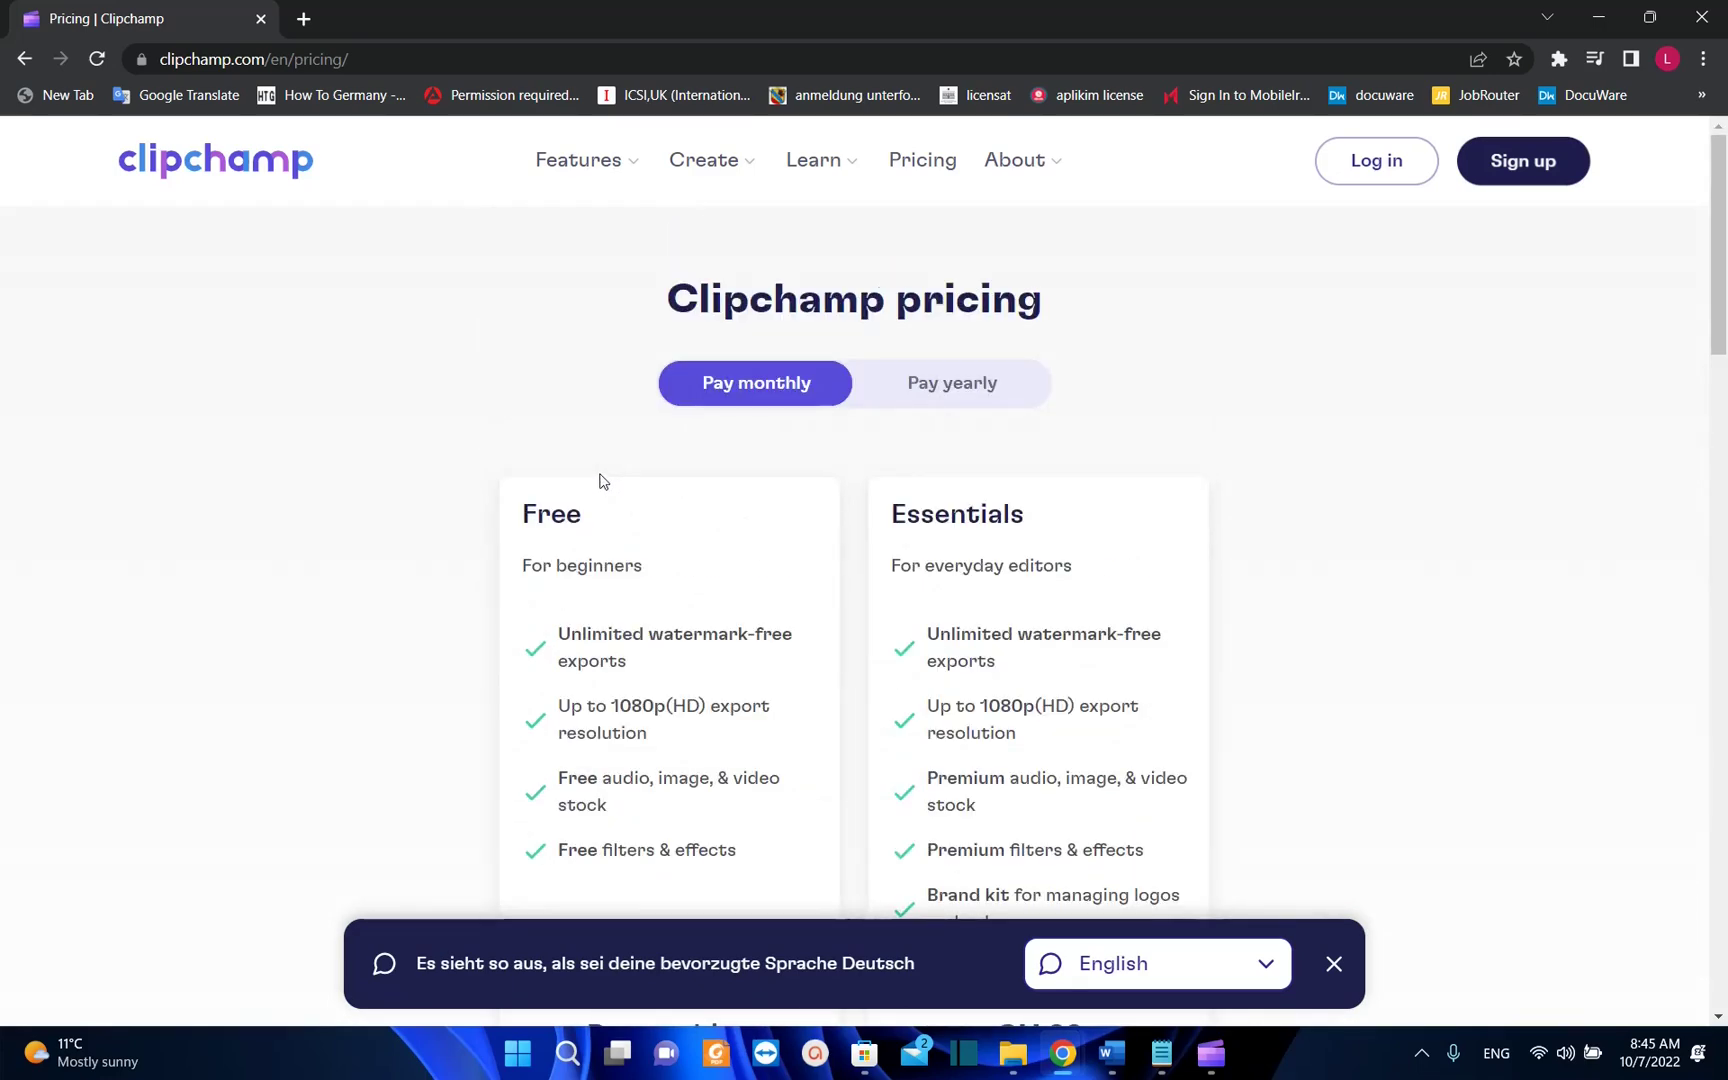
scroll(603, 482, down, 2)
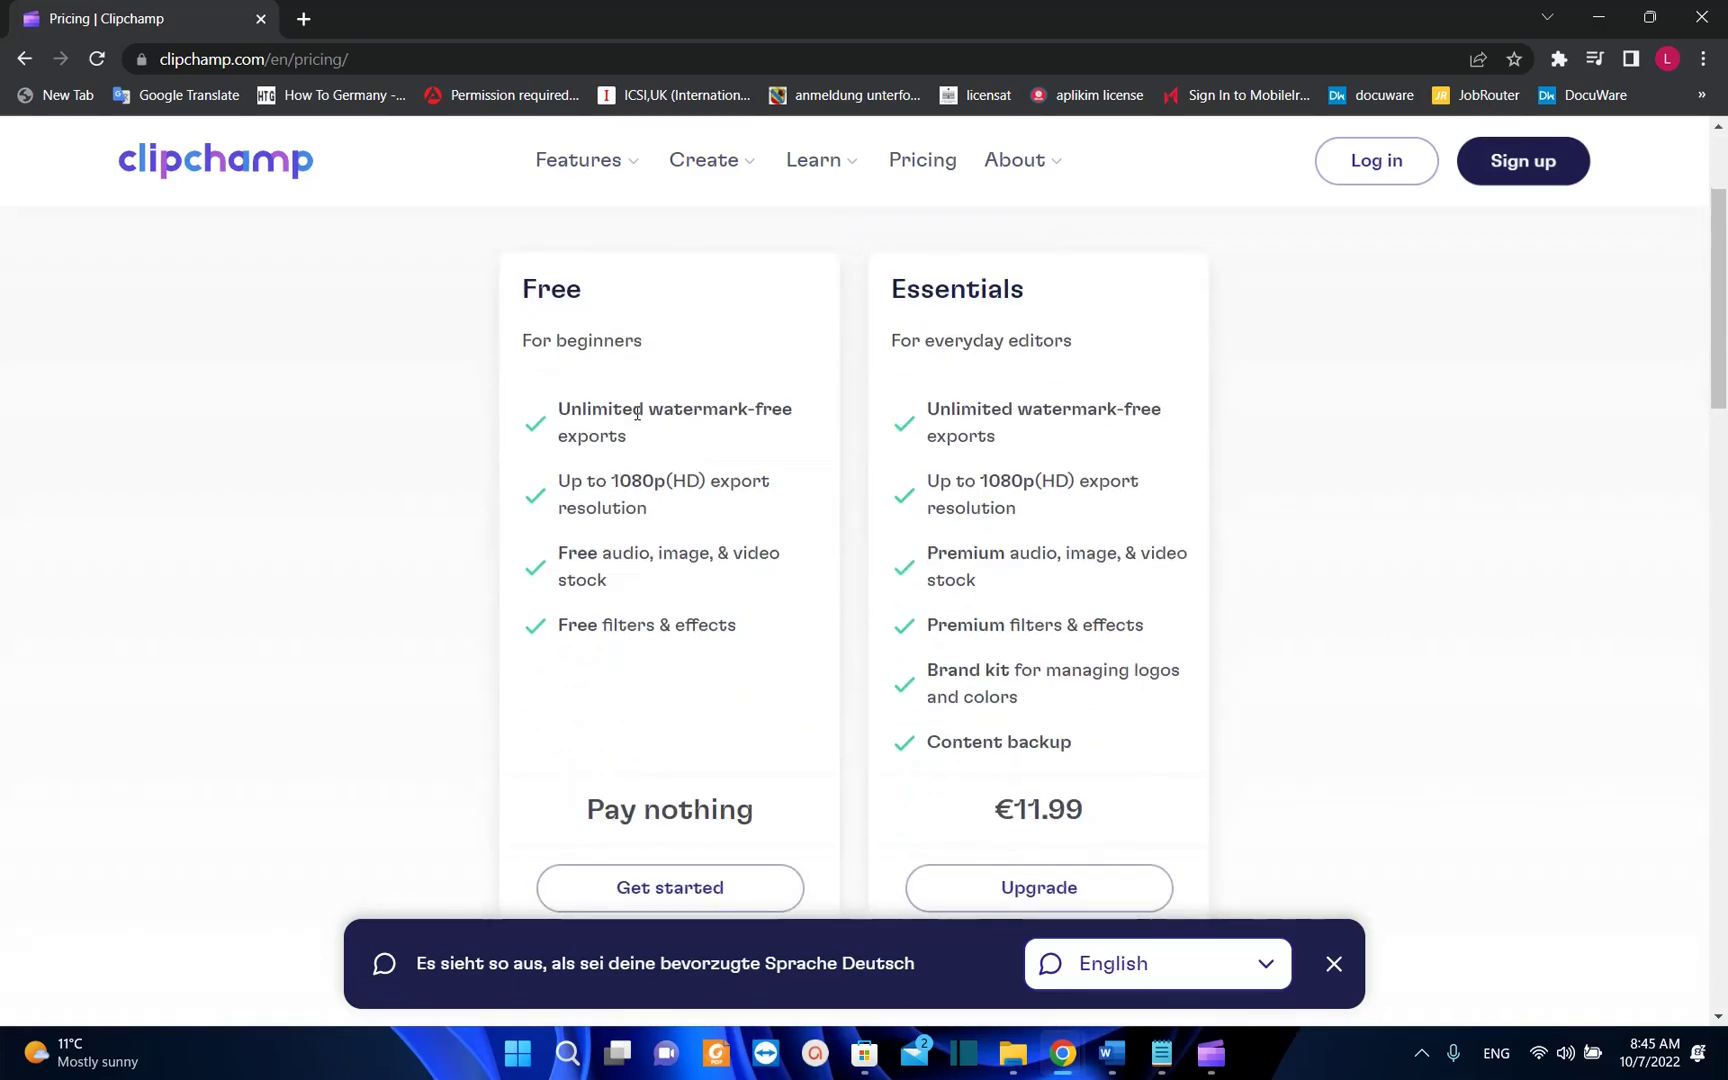
scroll(630, 440, down, 2)
scroll(620, 468, up, 2)
scroll(494, 505, down, 3)
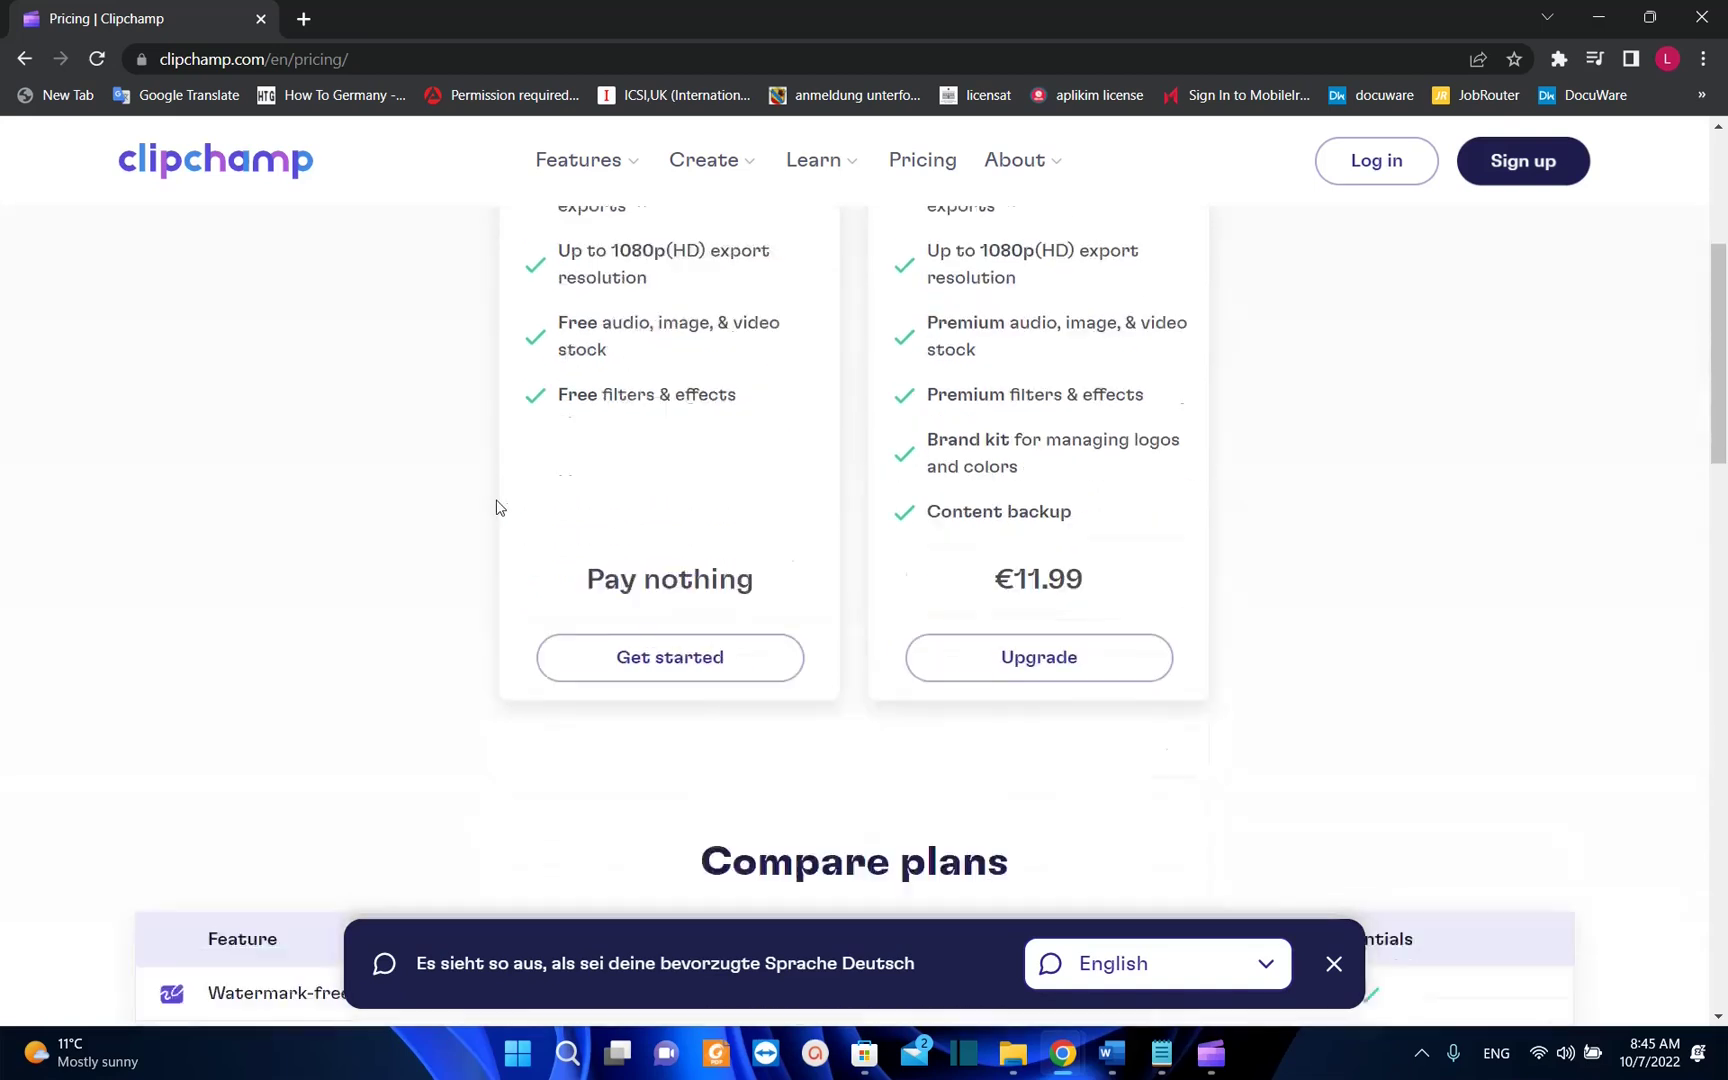
scroll(1340, 616, up, 1)
scroll(1379, 615, up, 2)
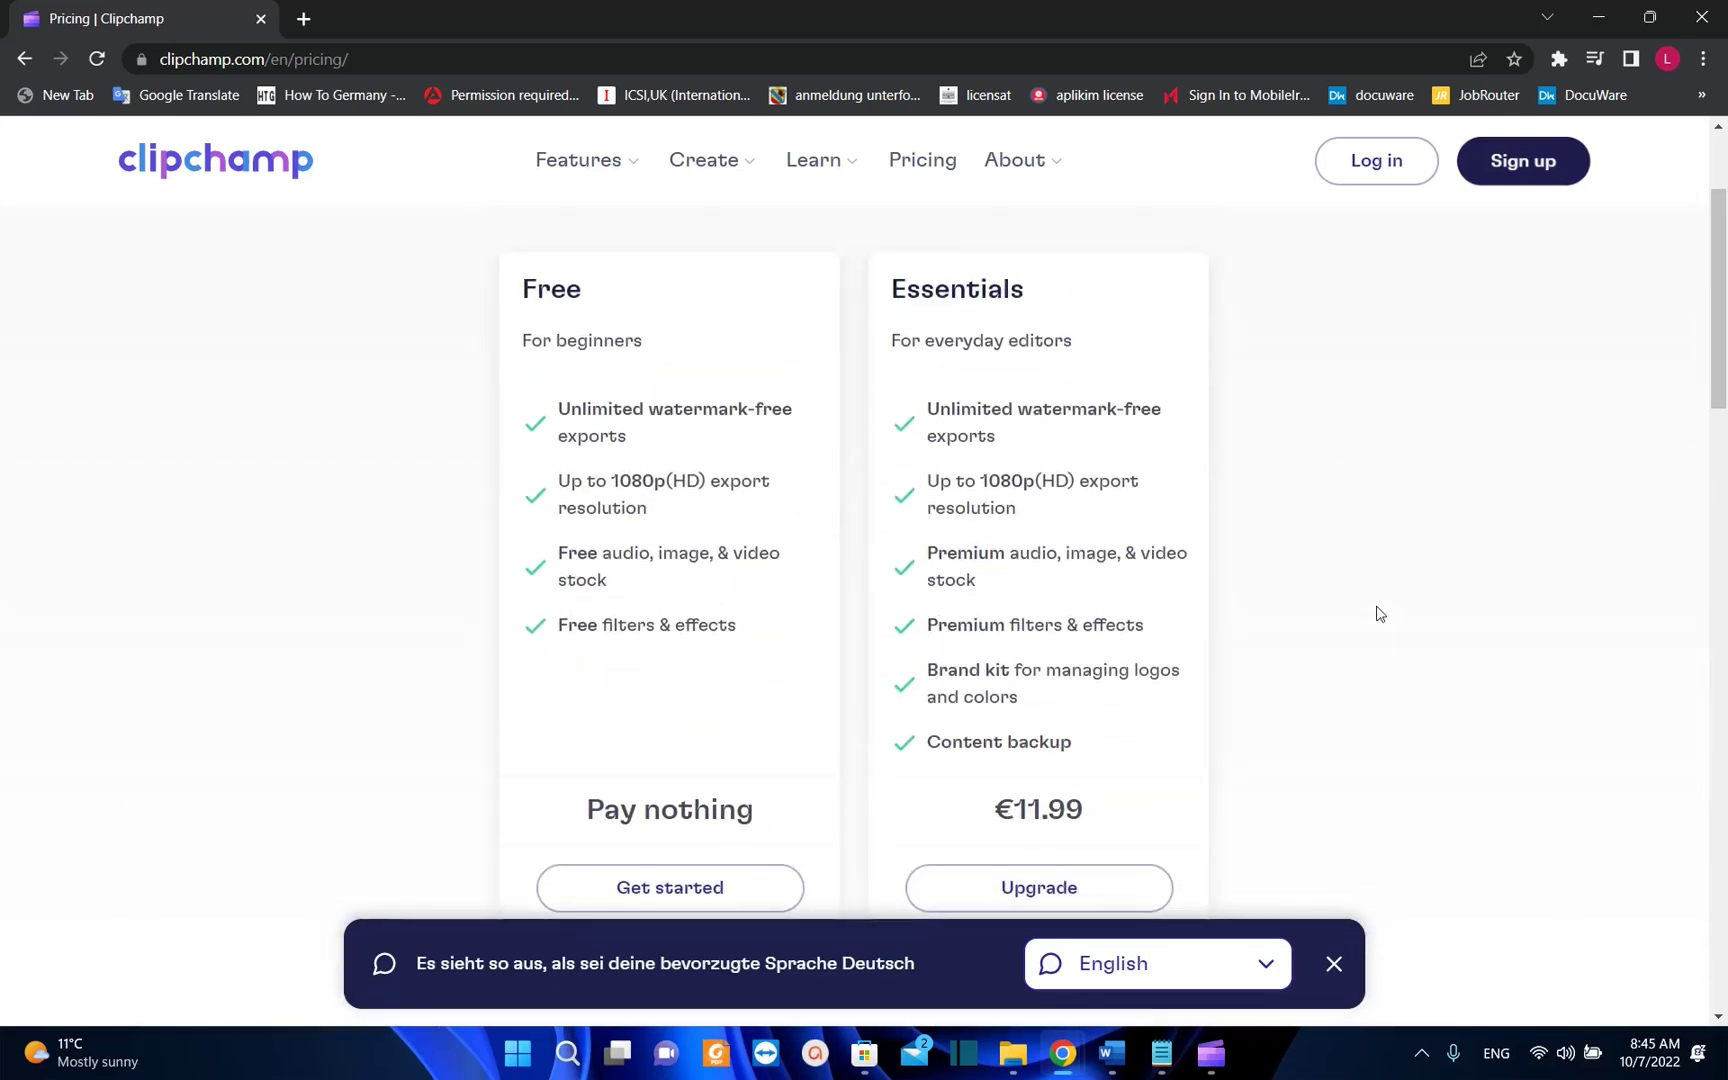
scroll(1049, 617, down, 2)
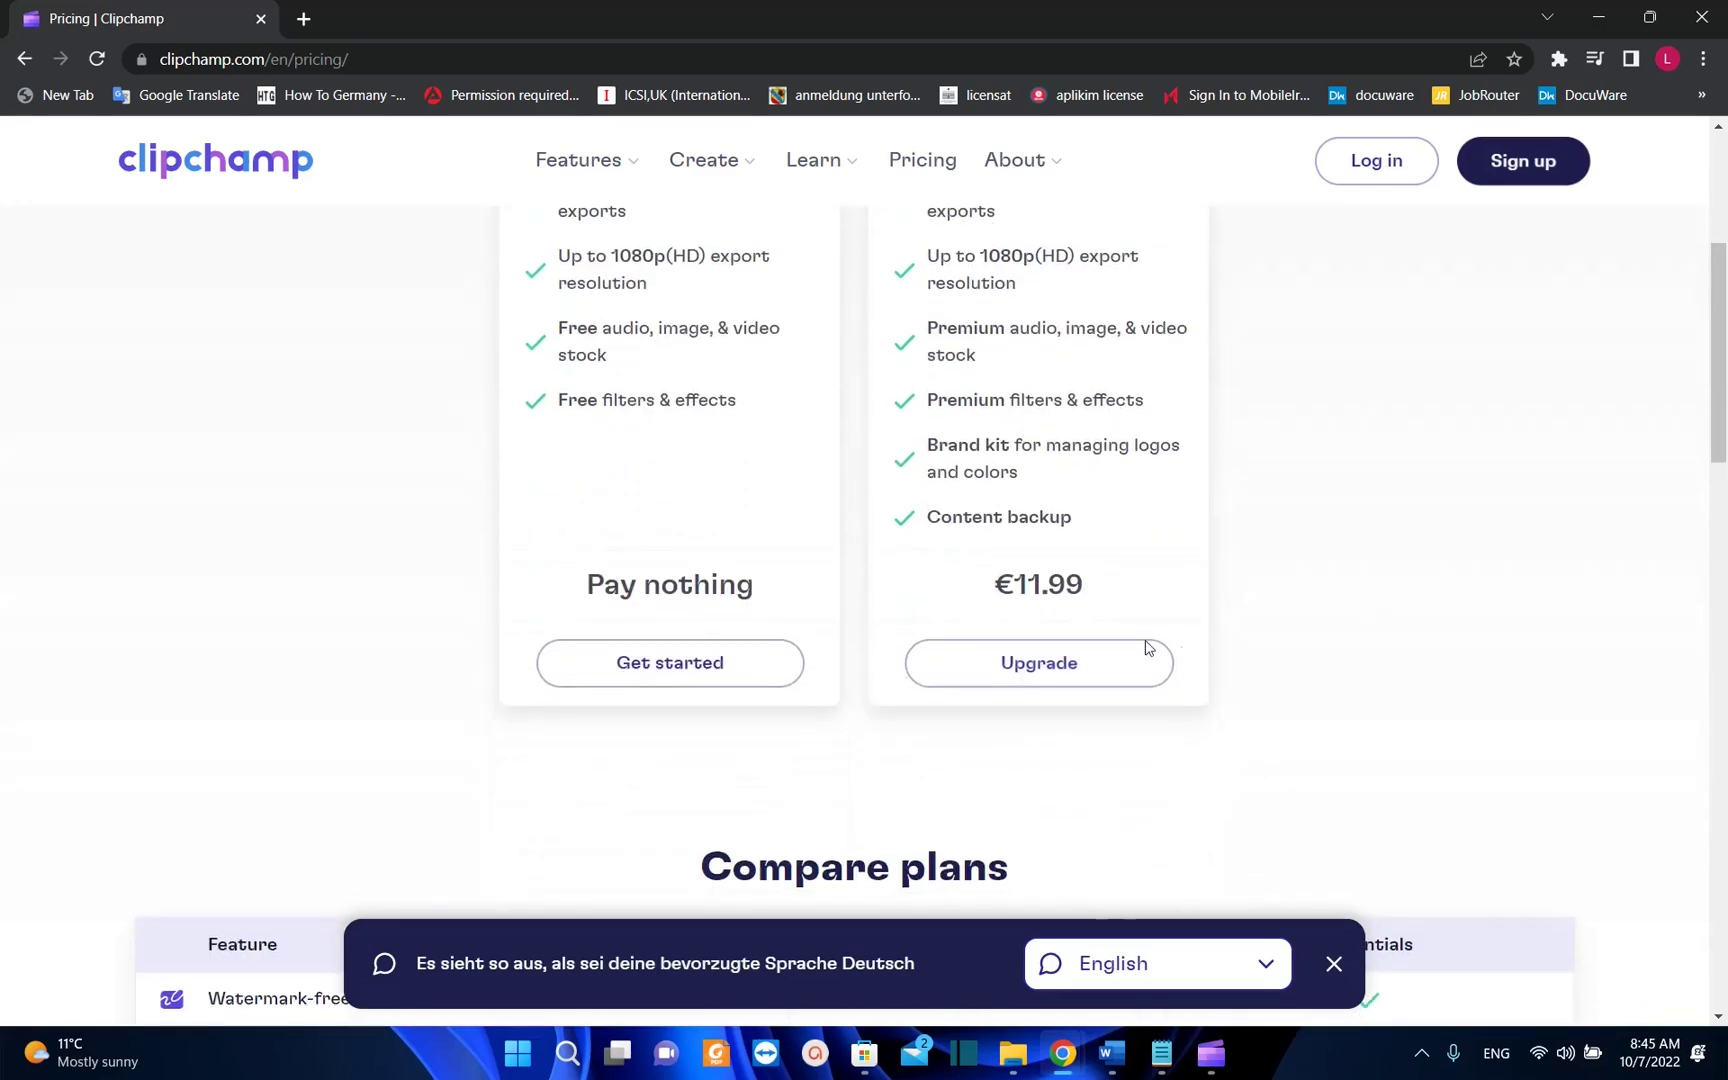
scroll(1070, 663, up, 3)
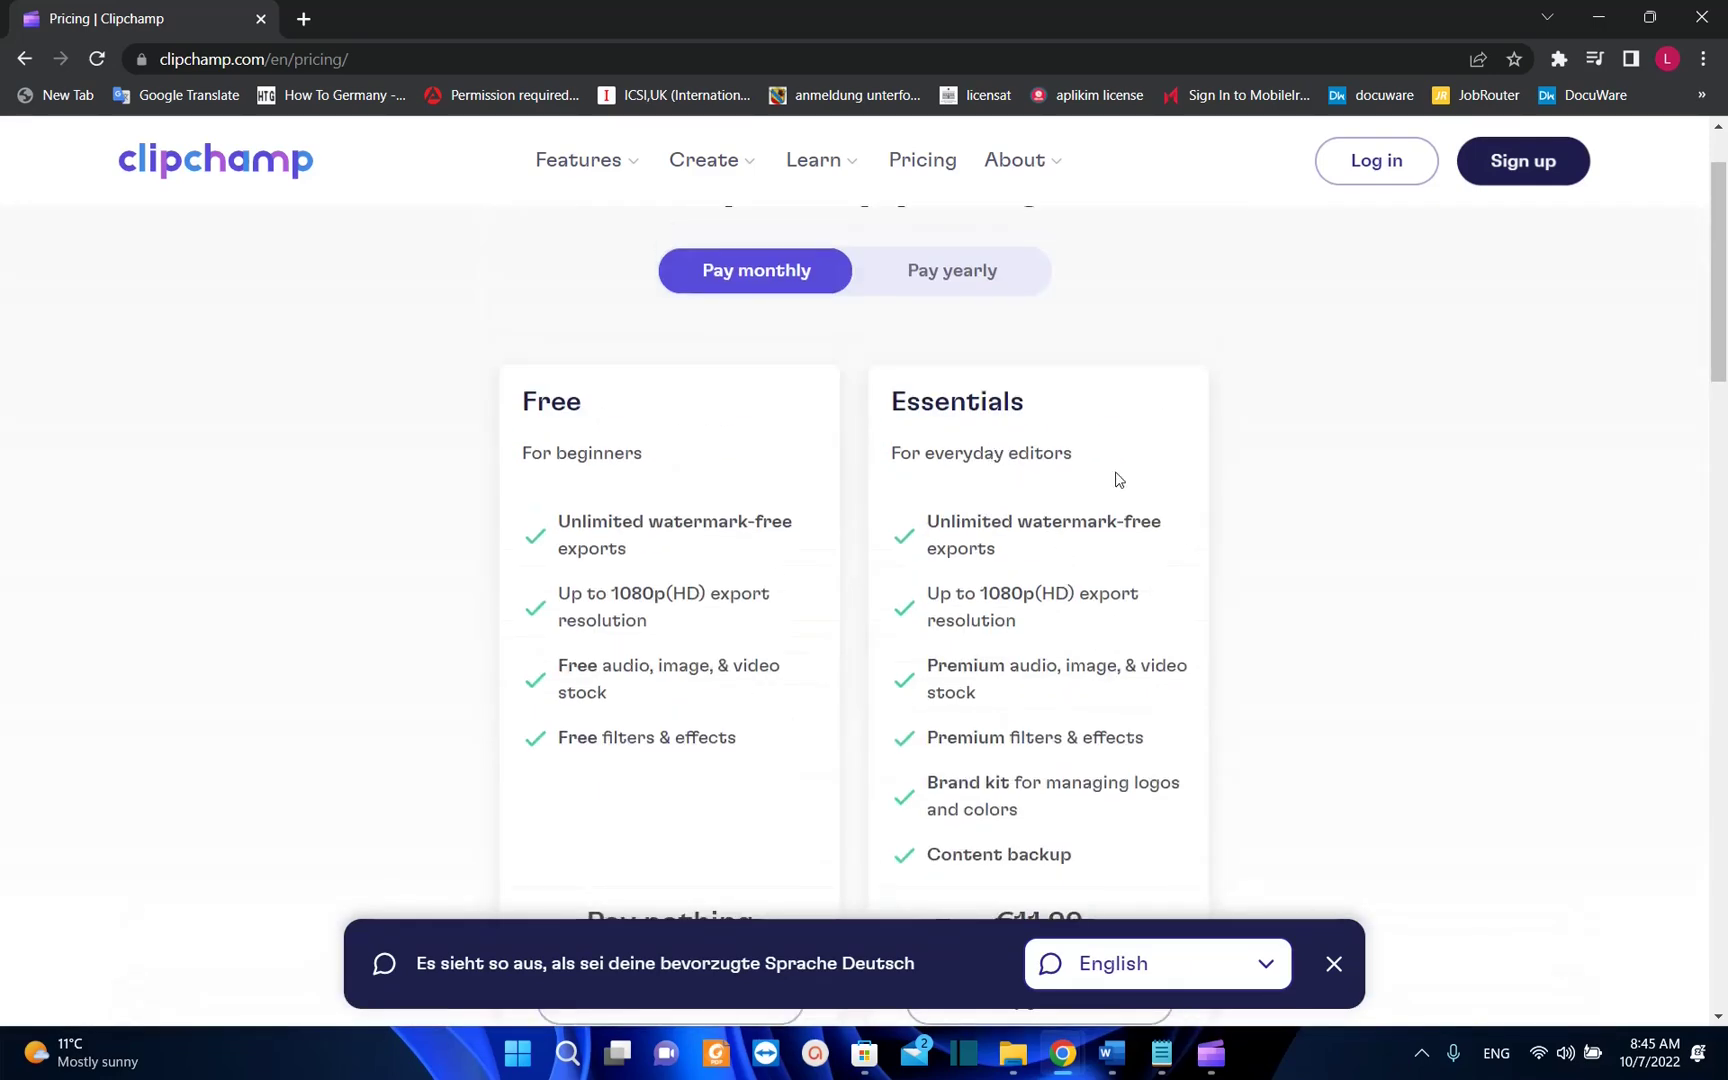
scroll(590, 530, down, 3)
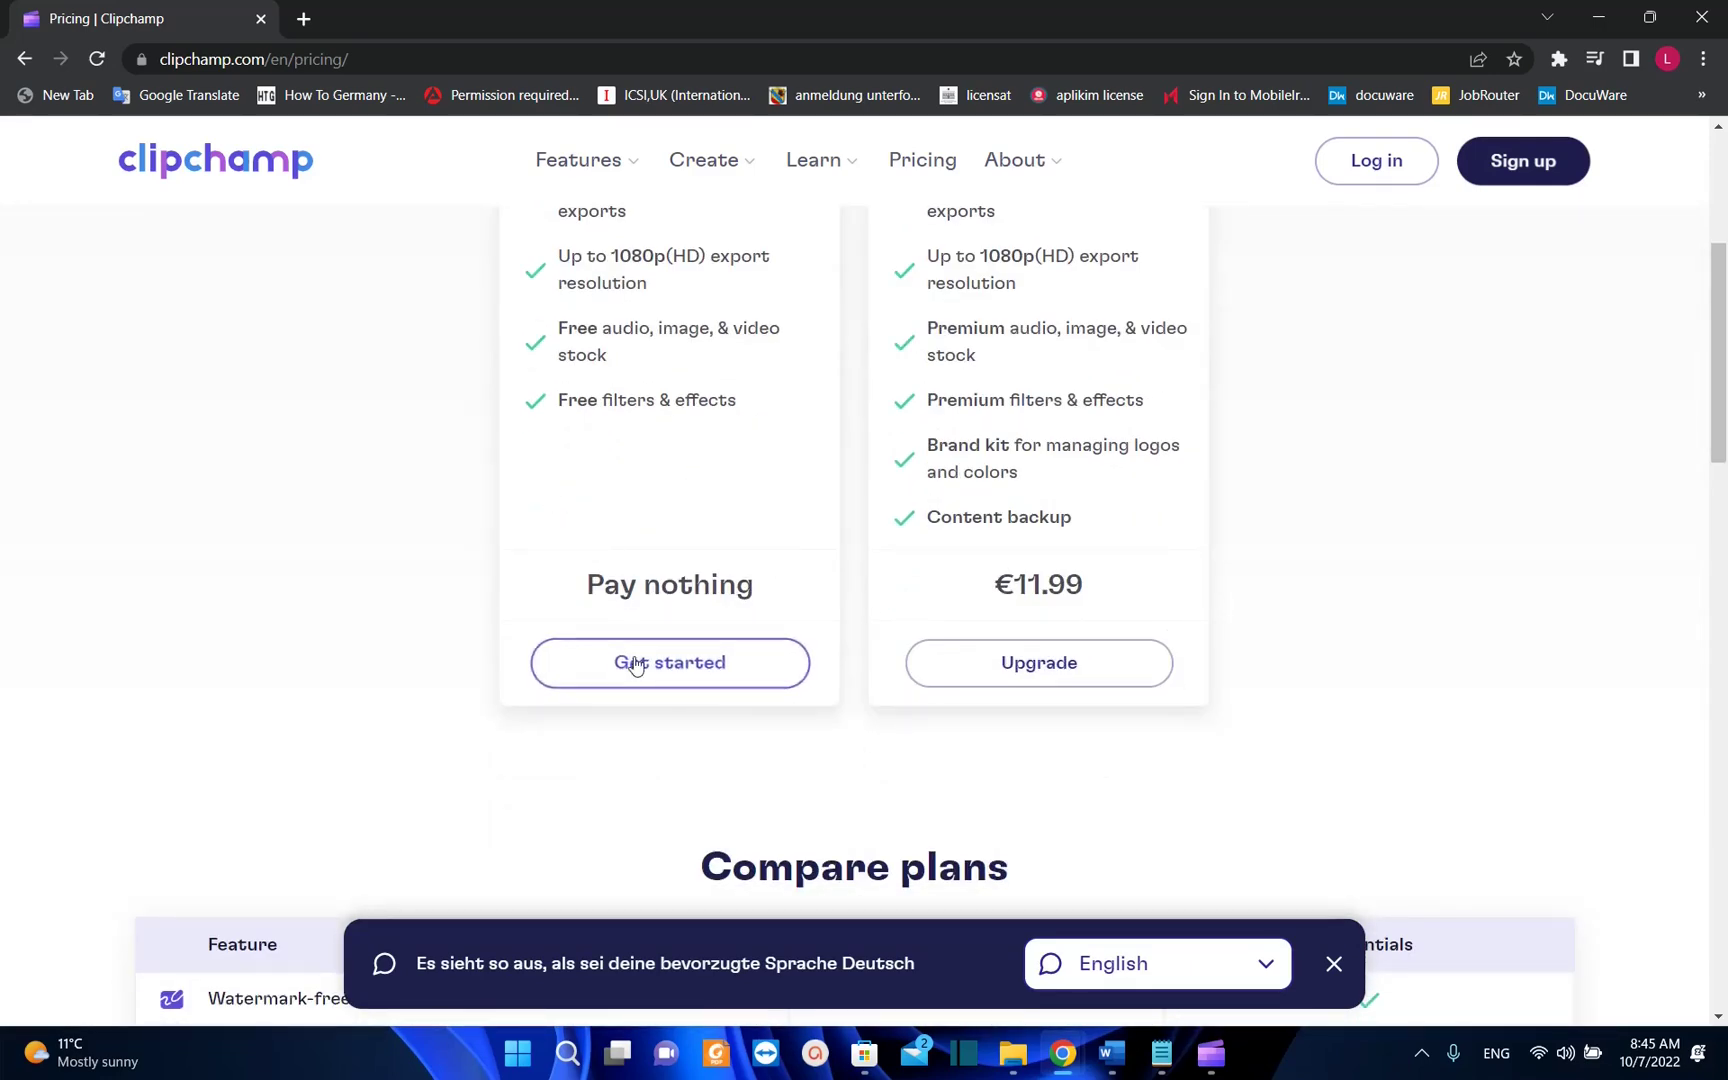
scroll(610, 620, up, 2)
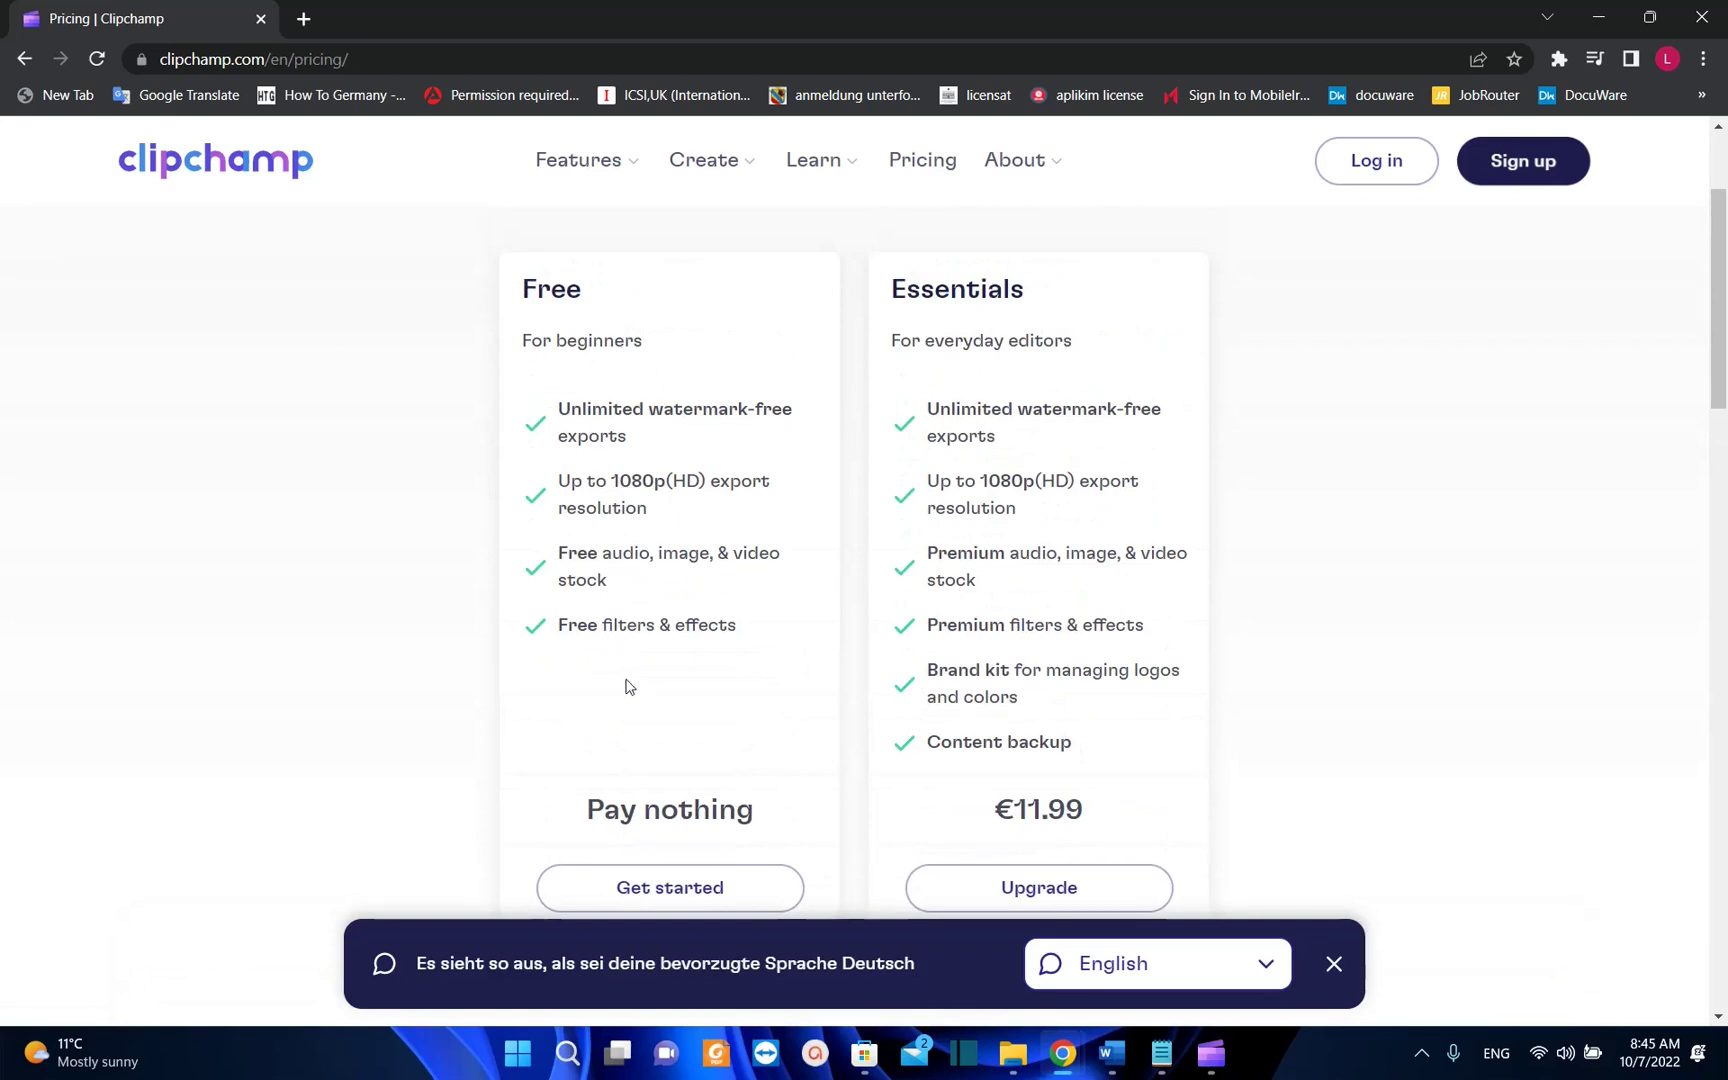
scroll(660, 765, down, 1)
click(668, 775)
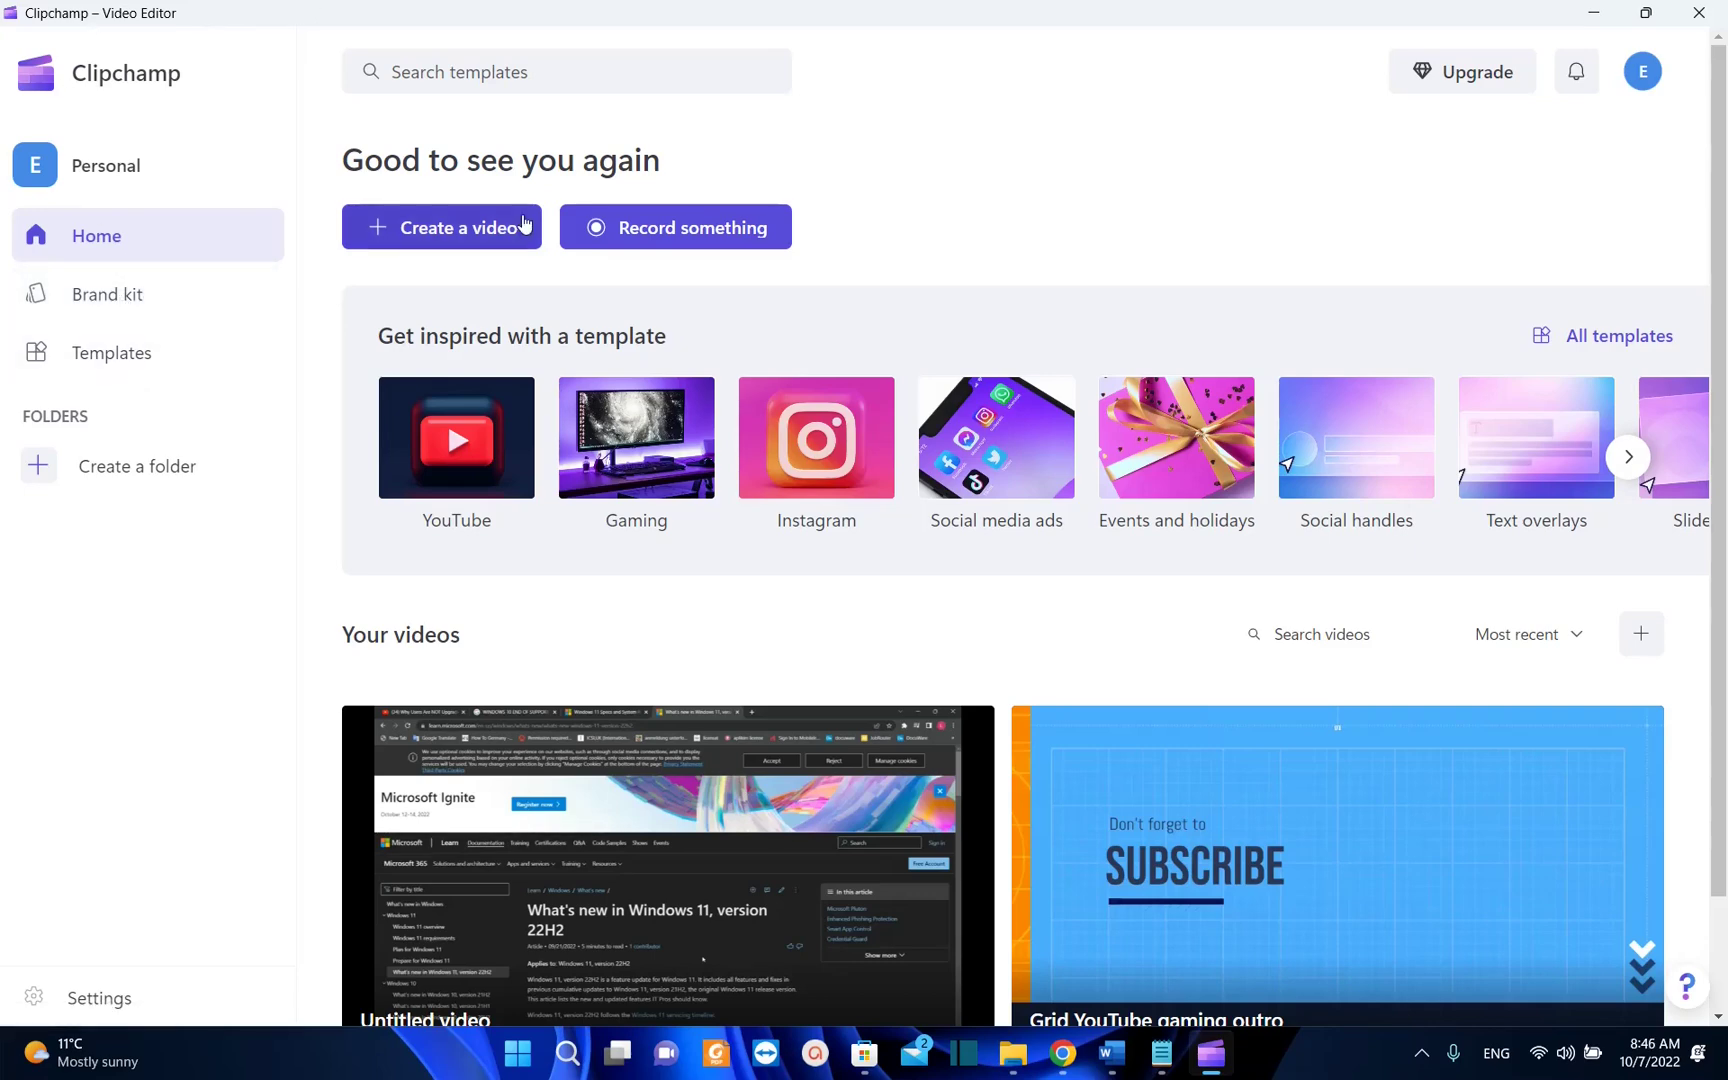
Start a new Untitled video project and show the Record & create options
scroll(1041, 528, down, 2)
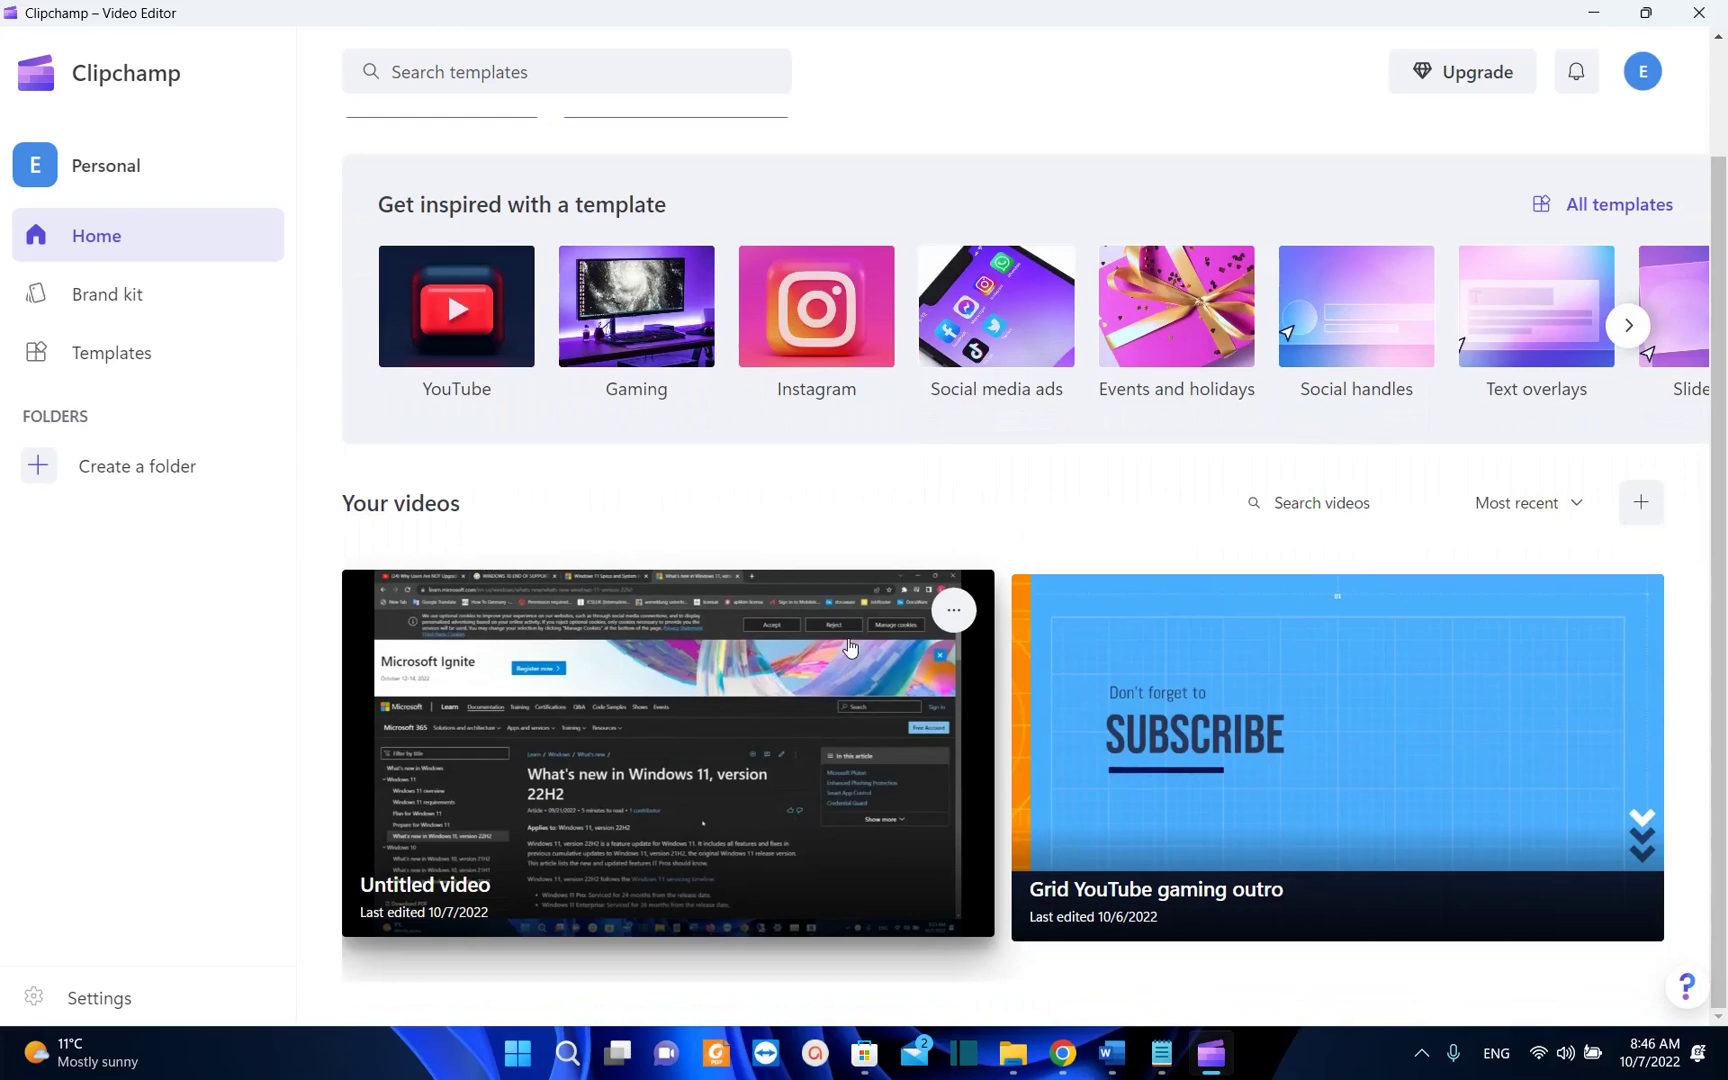
scroll(730, 625, up, 2)
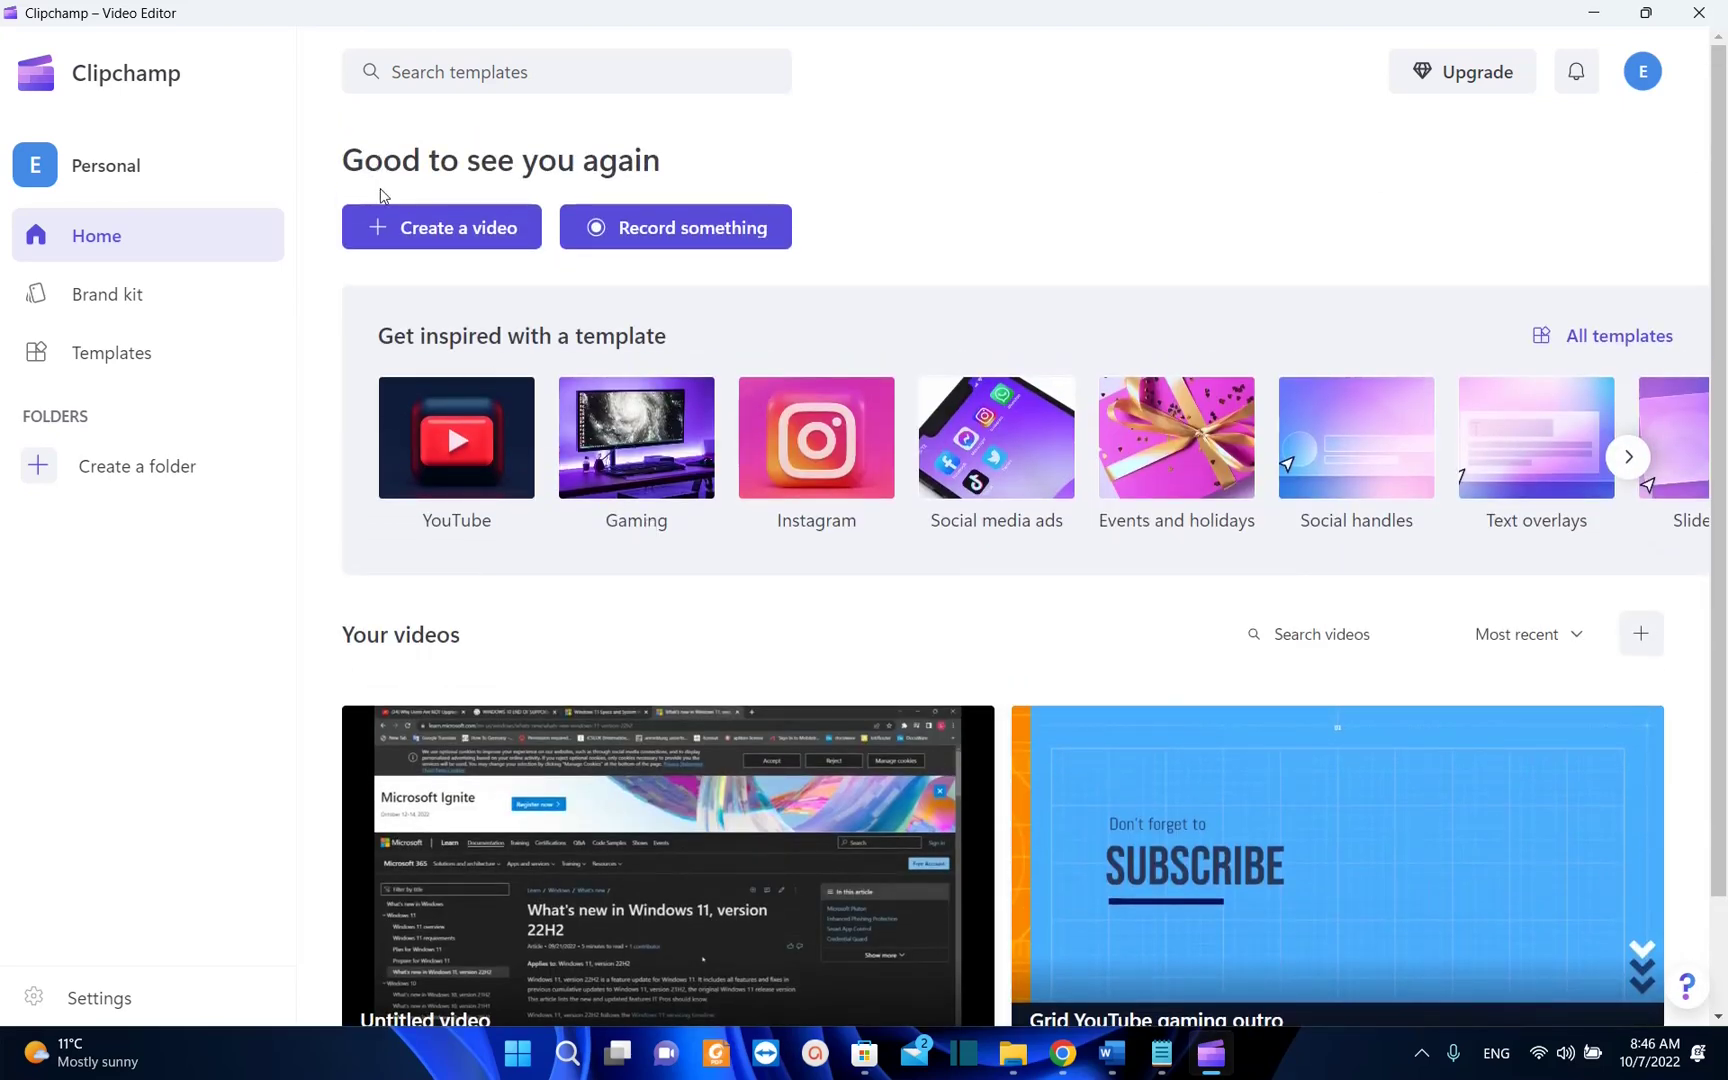
click(445, 231)
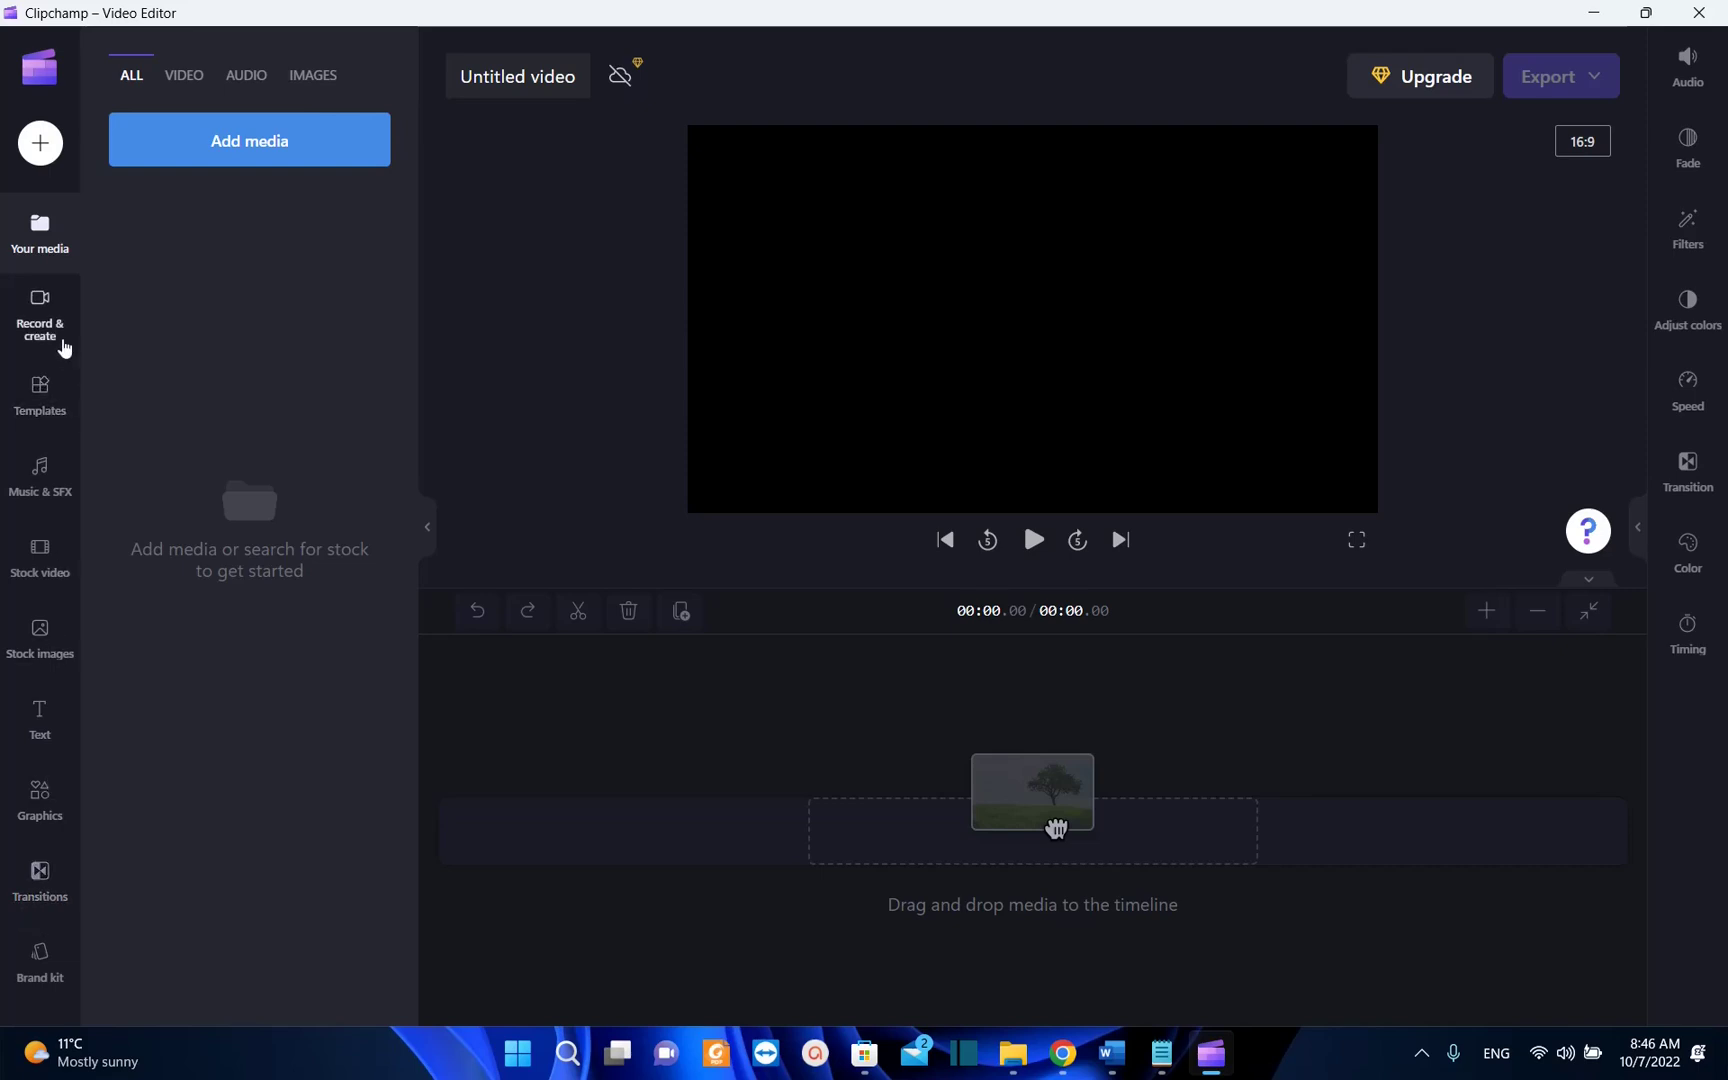
click(52, 340)
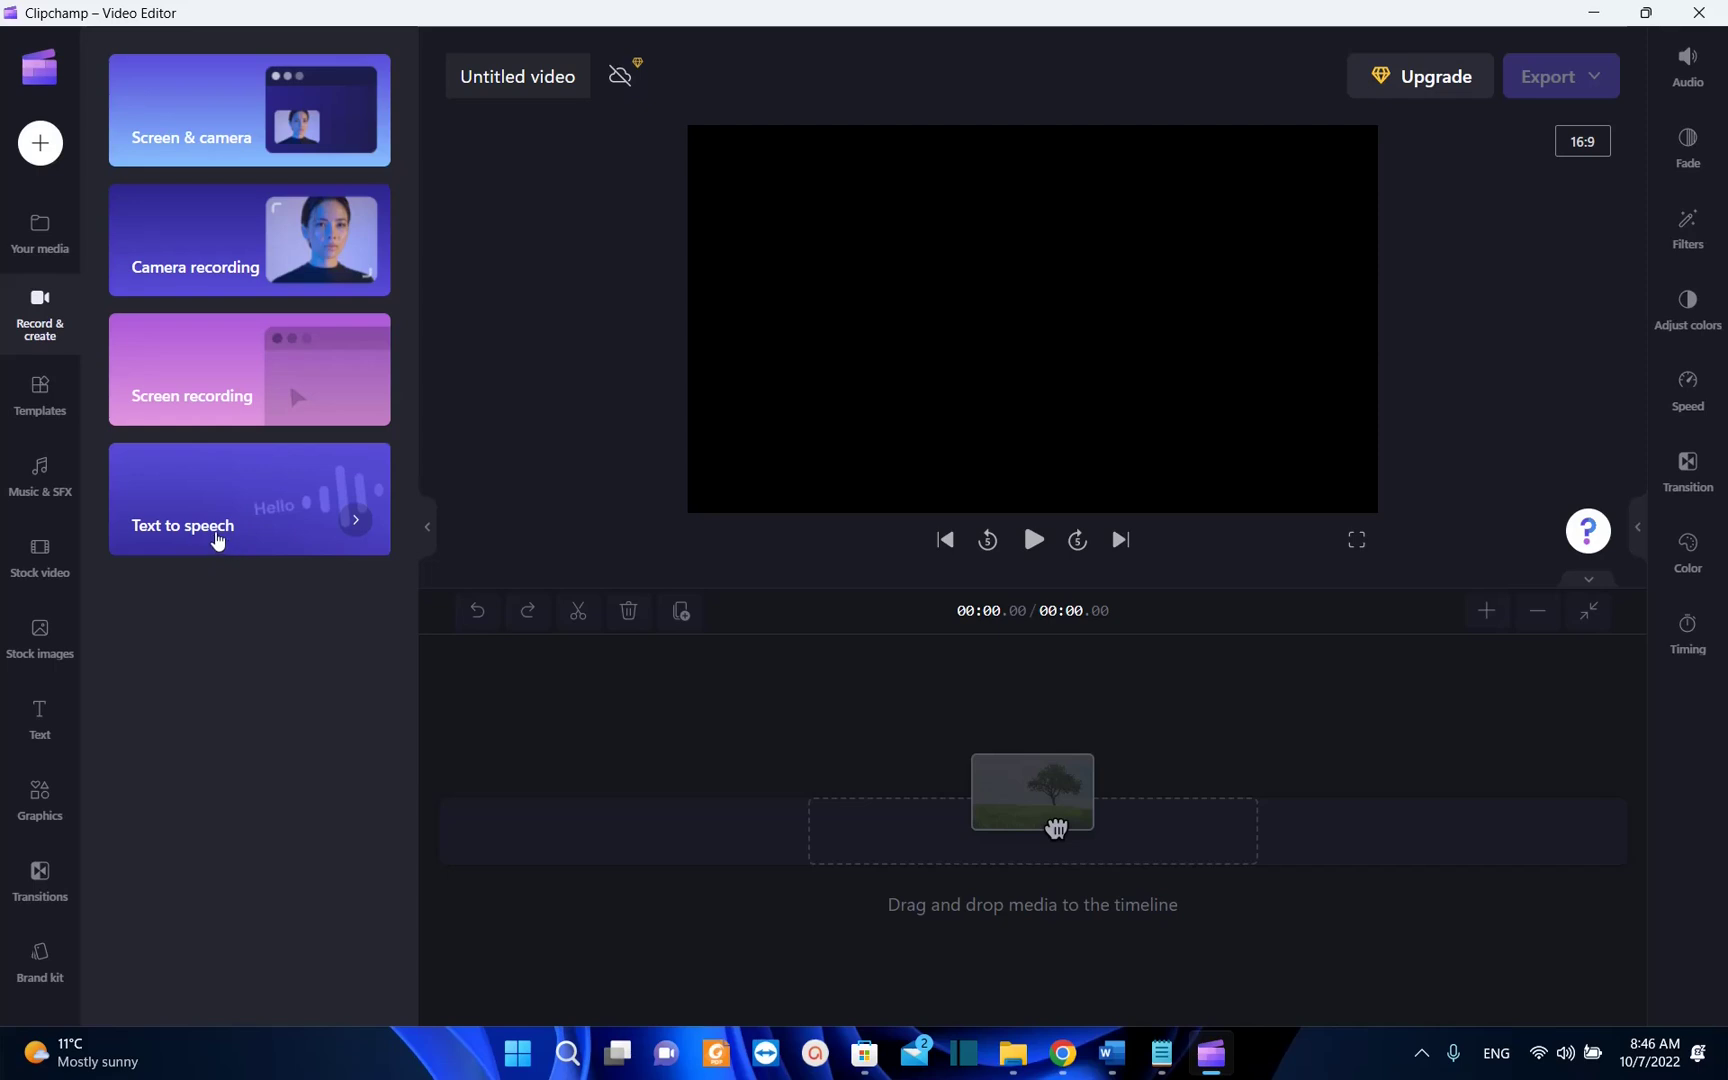
Preview 'Hello Everyone and welcome to Learn Tech' as text to speech in English (US), Guy - Masculine
click(217, 541)
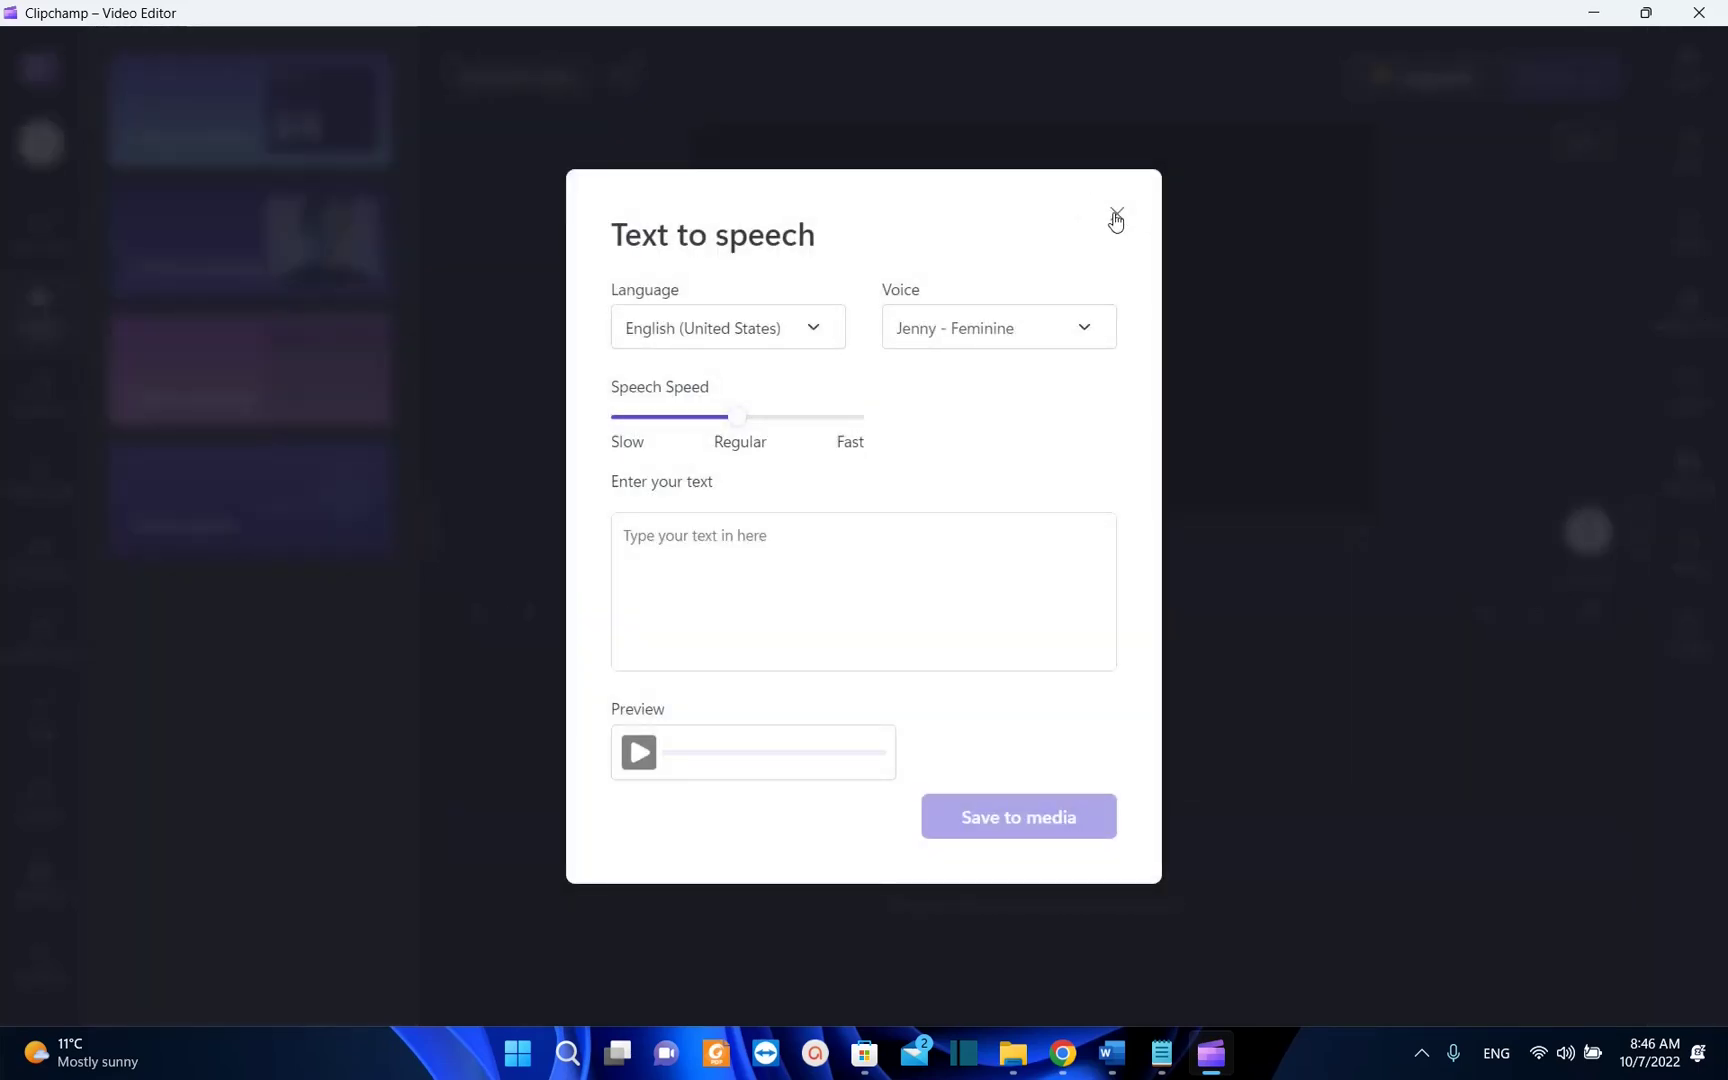
click(683, 345)
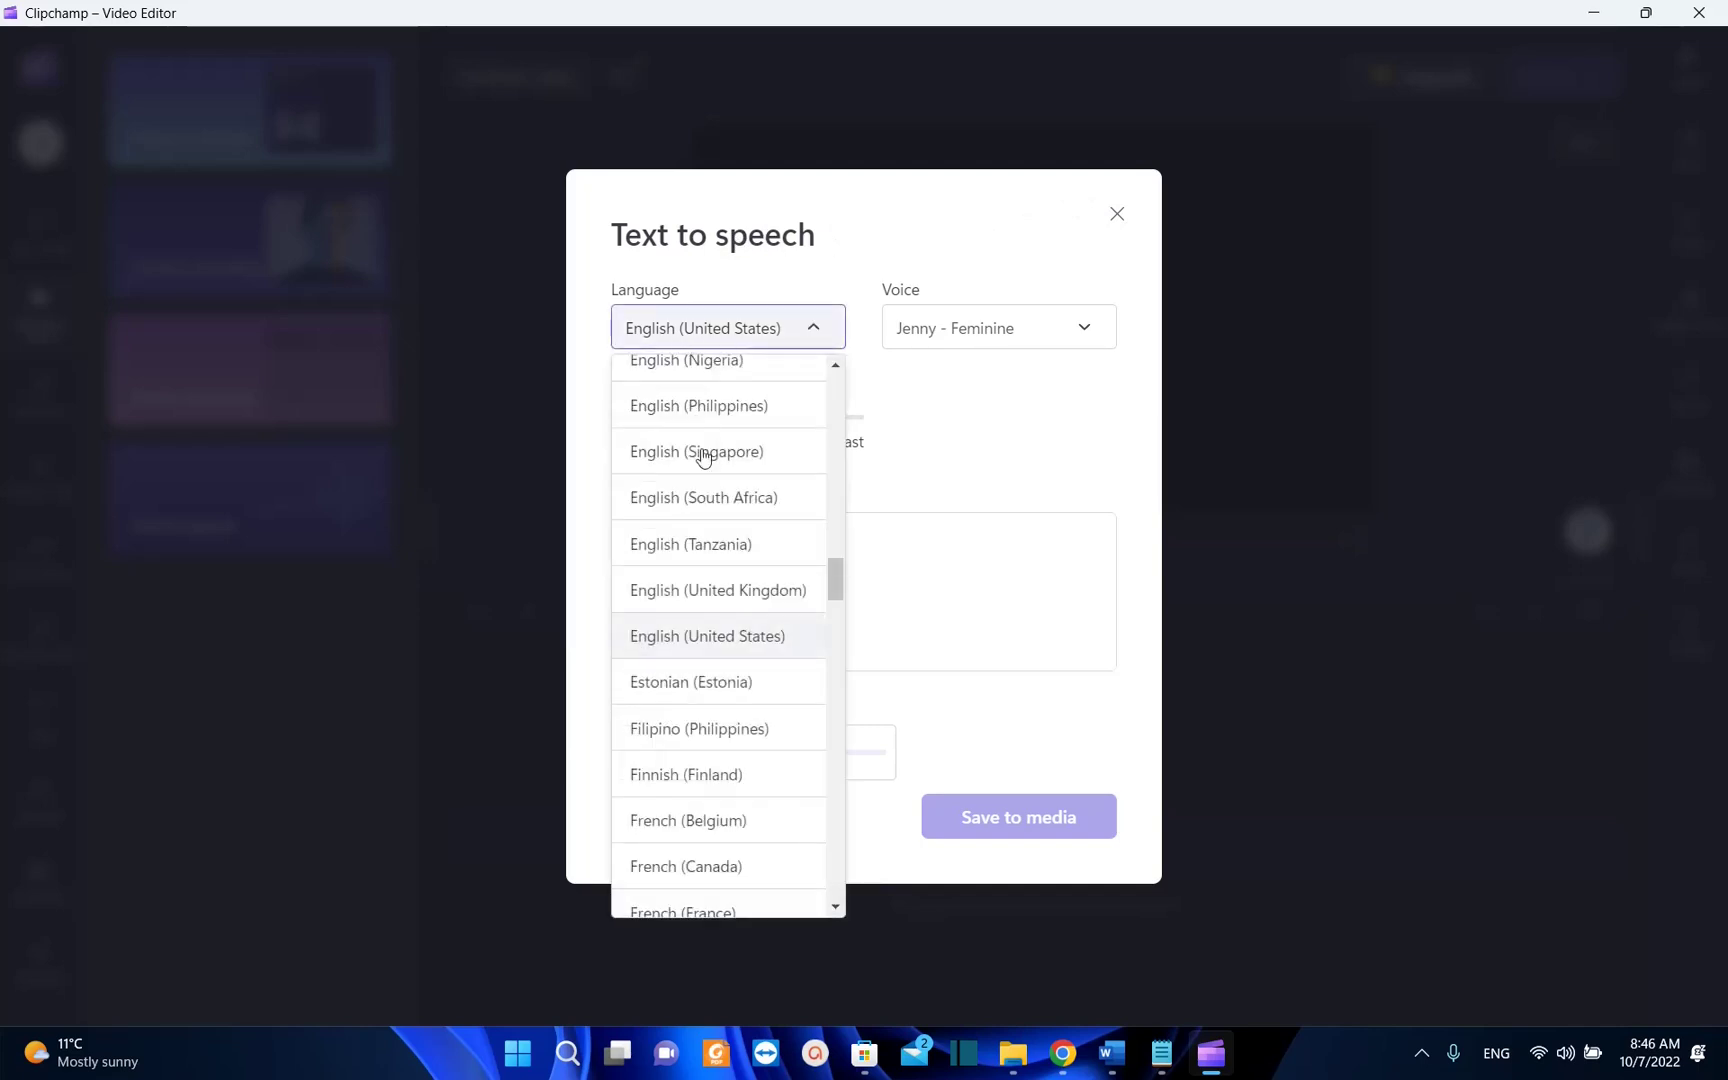
click(752, 638)
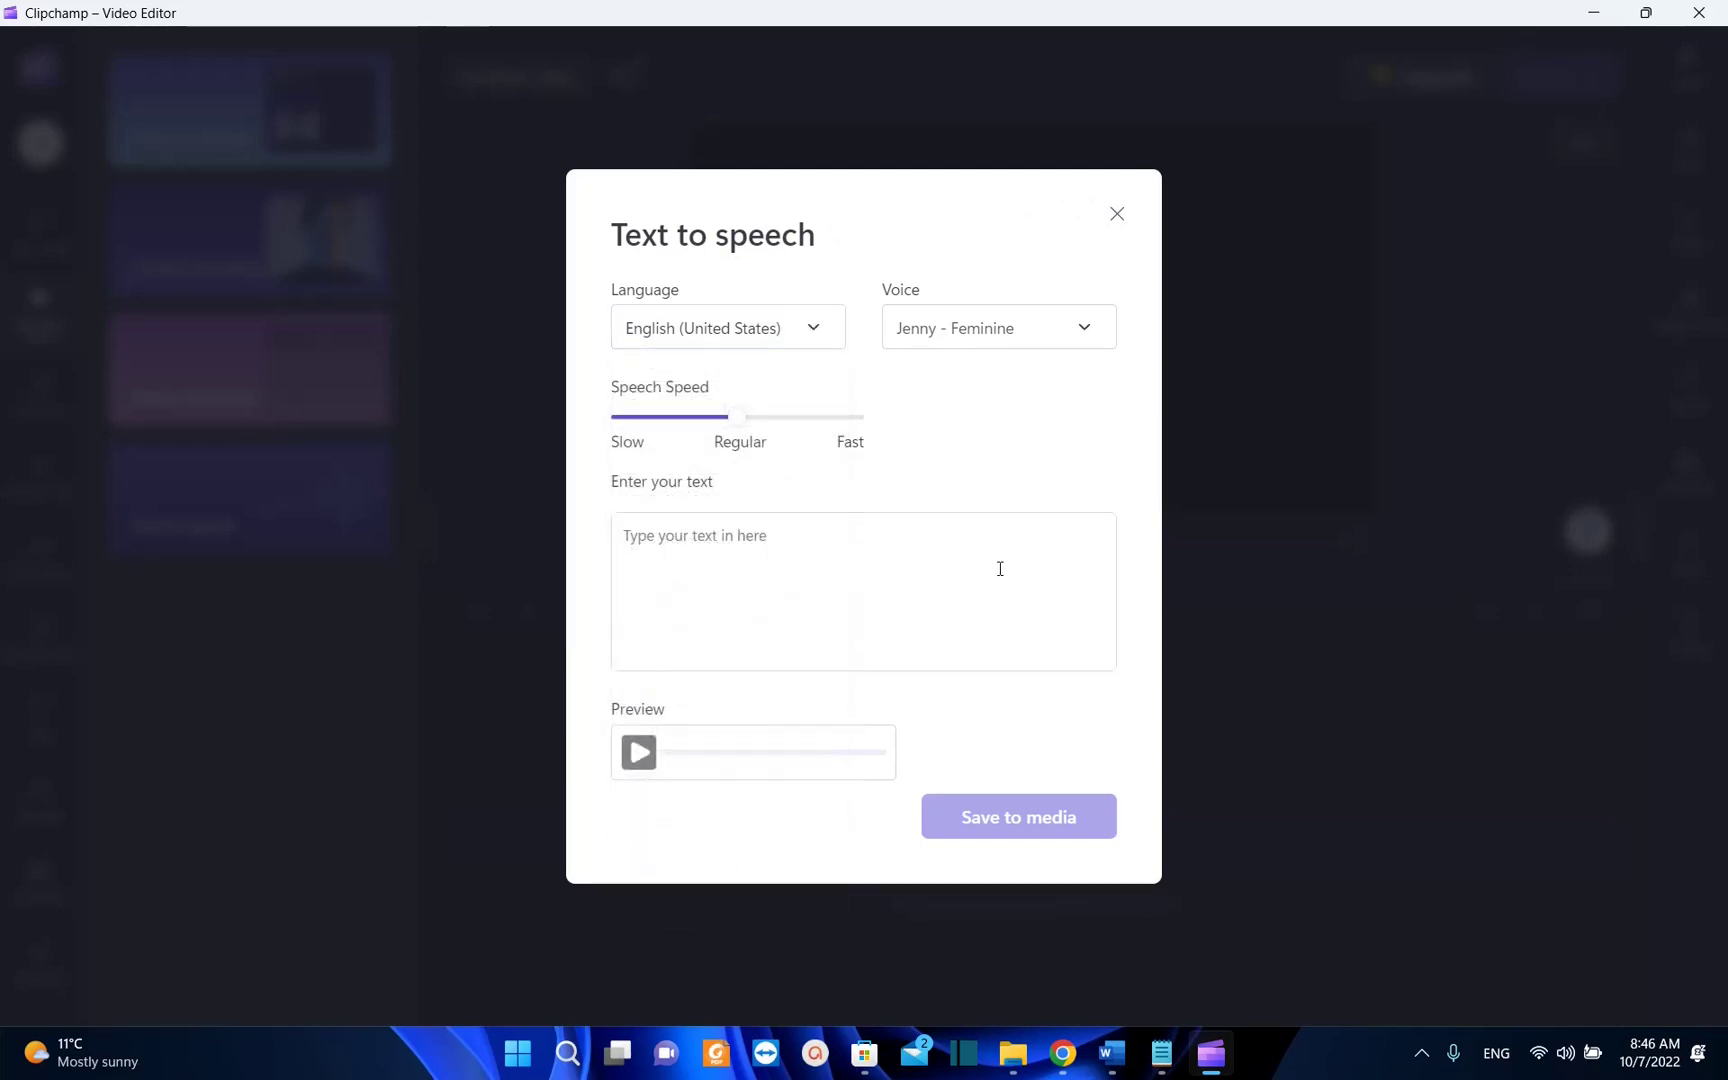
click(972, 338)
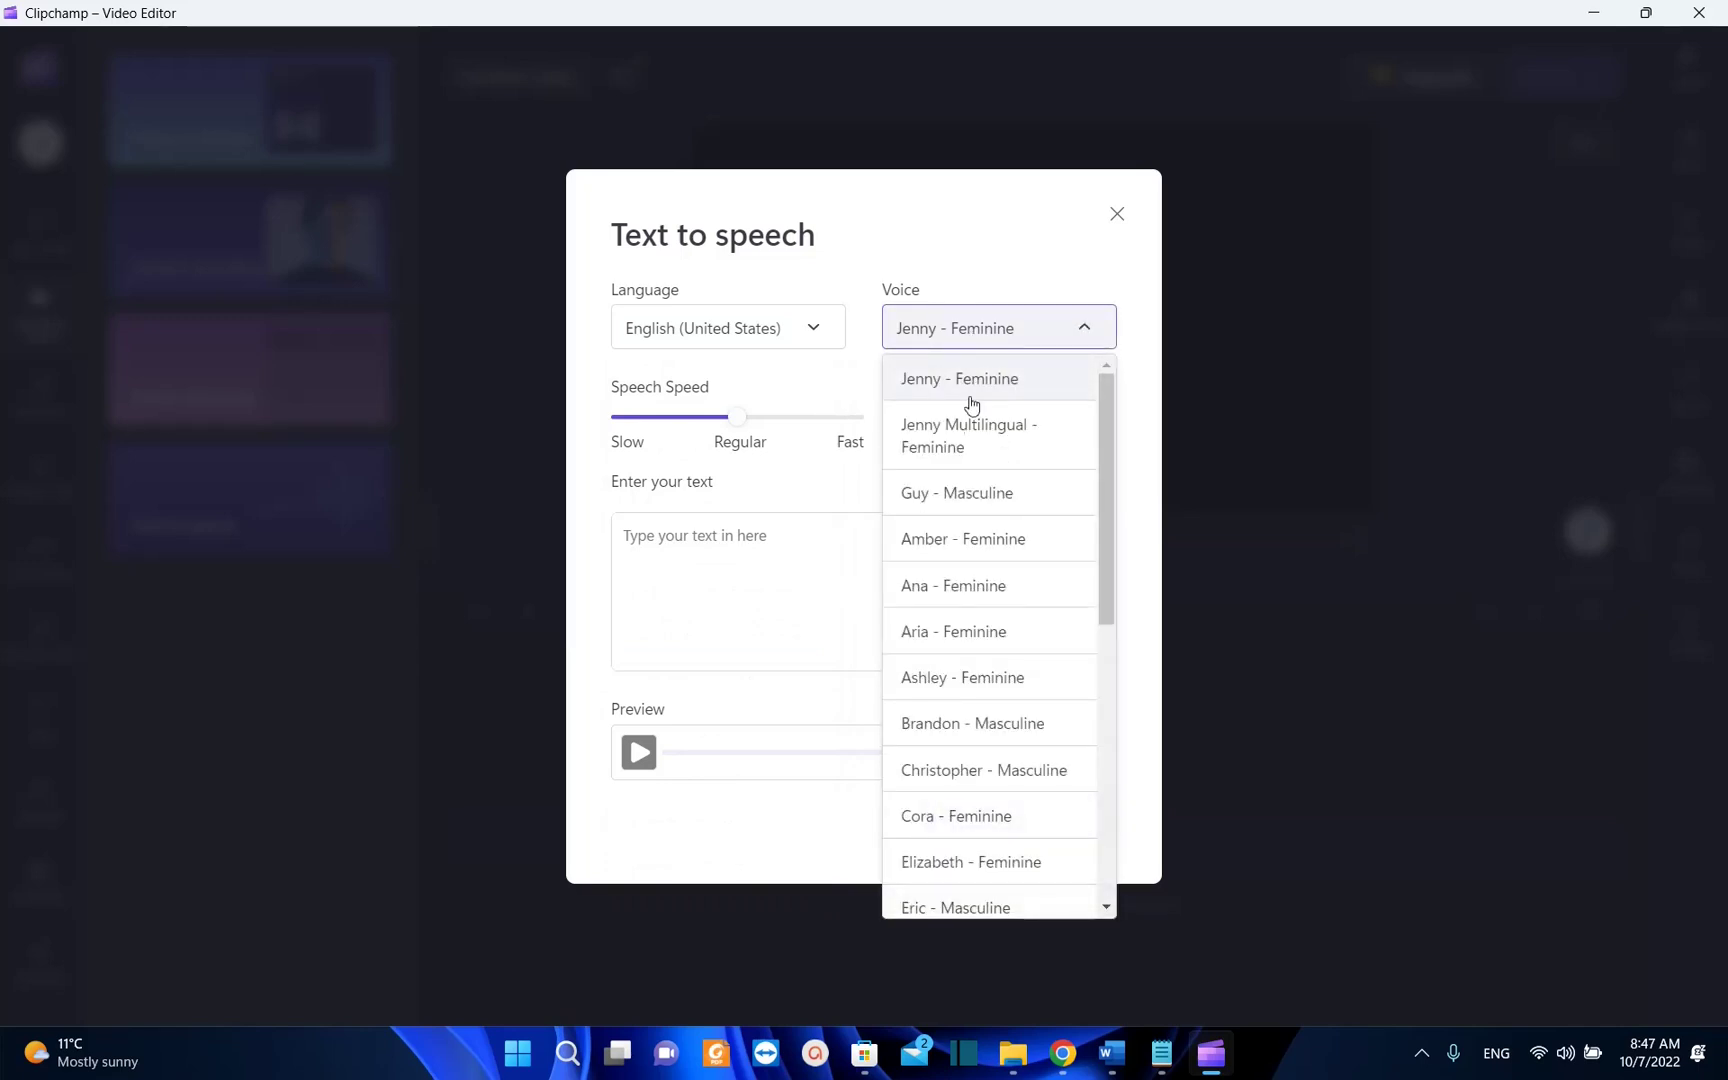
click(969, 493)
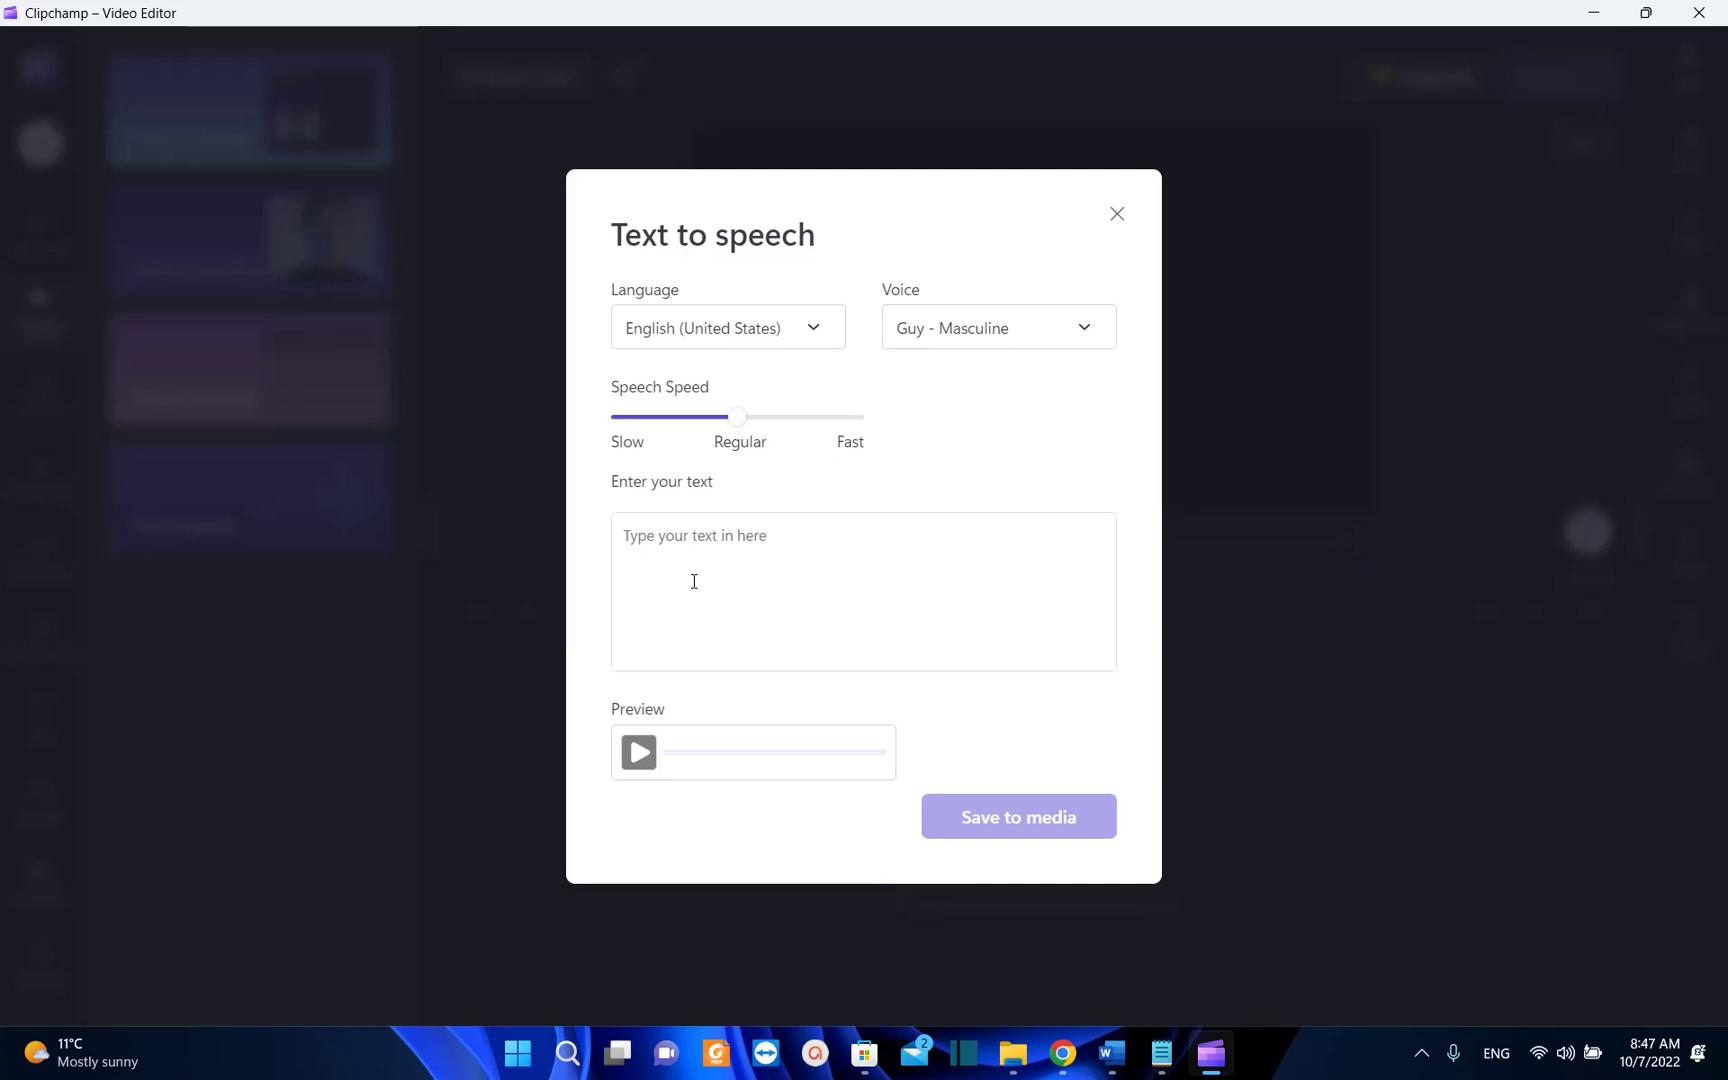
click(694, 581)
text(Hello)
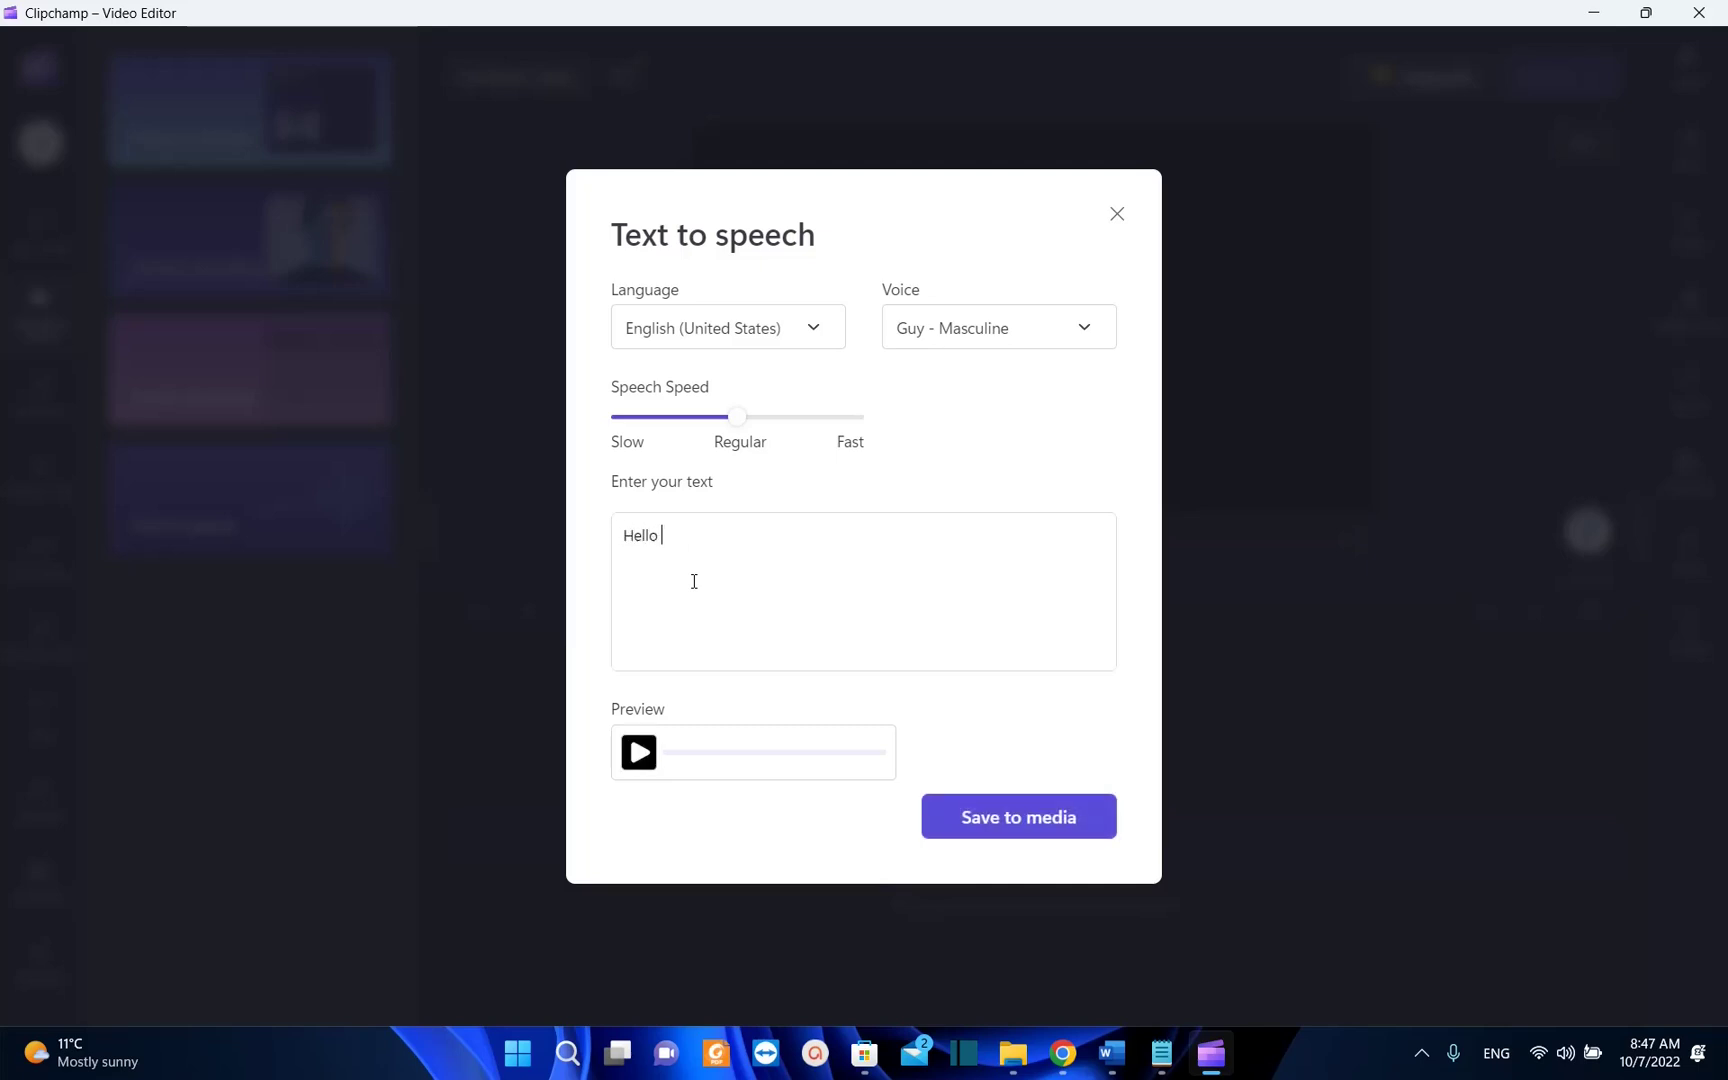
text( Everyone and welcome to Learn Tech)
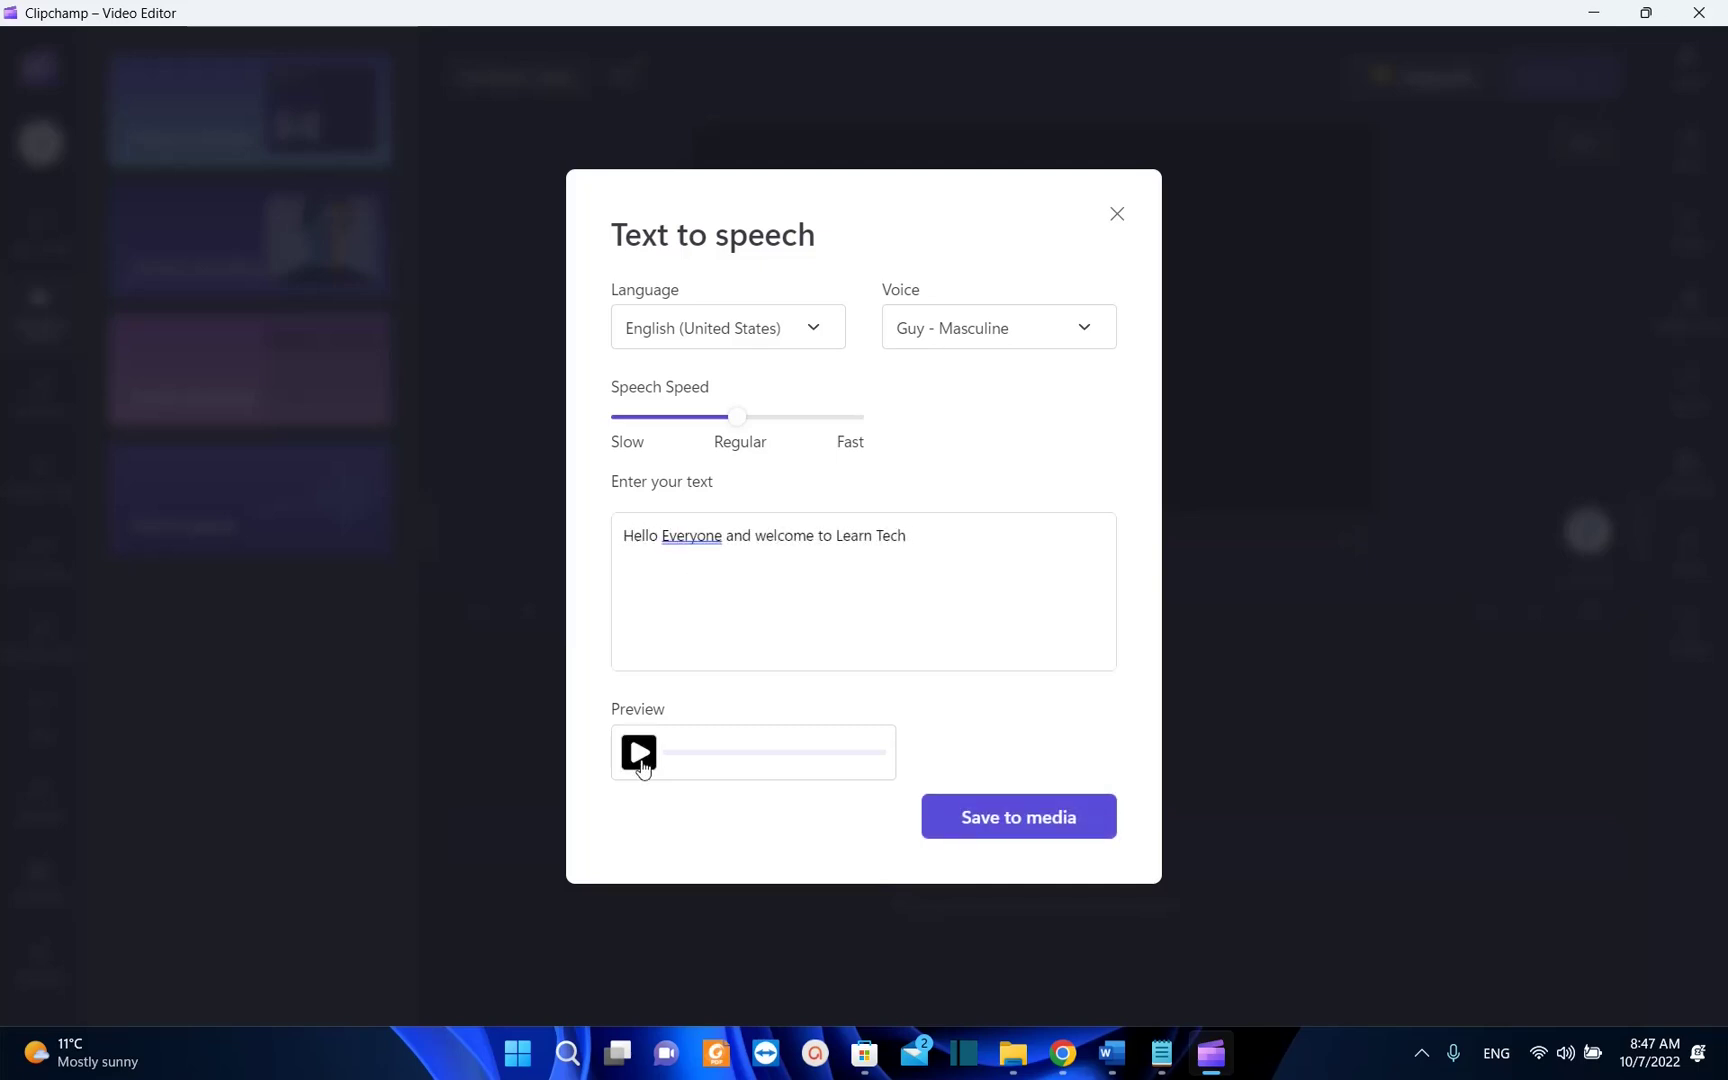
click(641, 764)
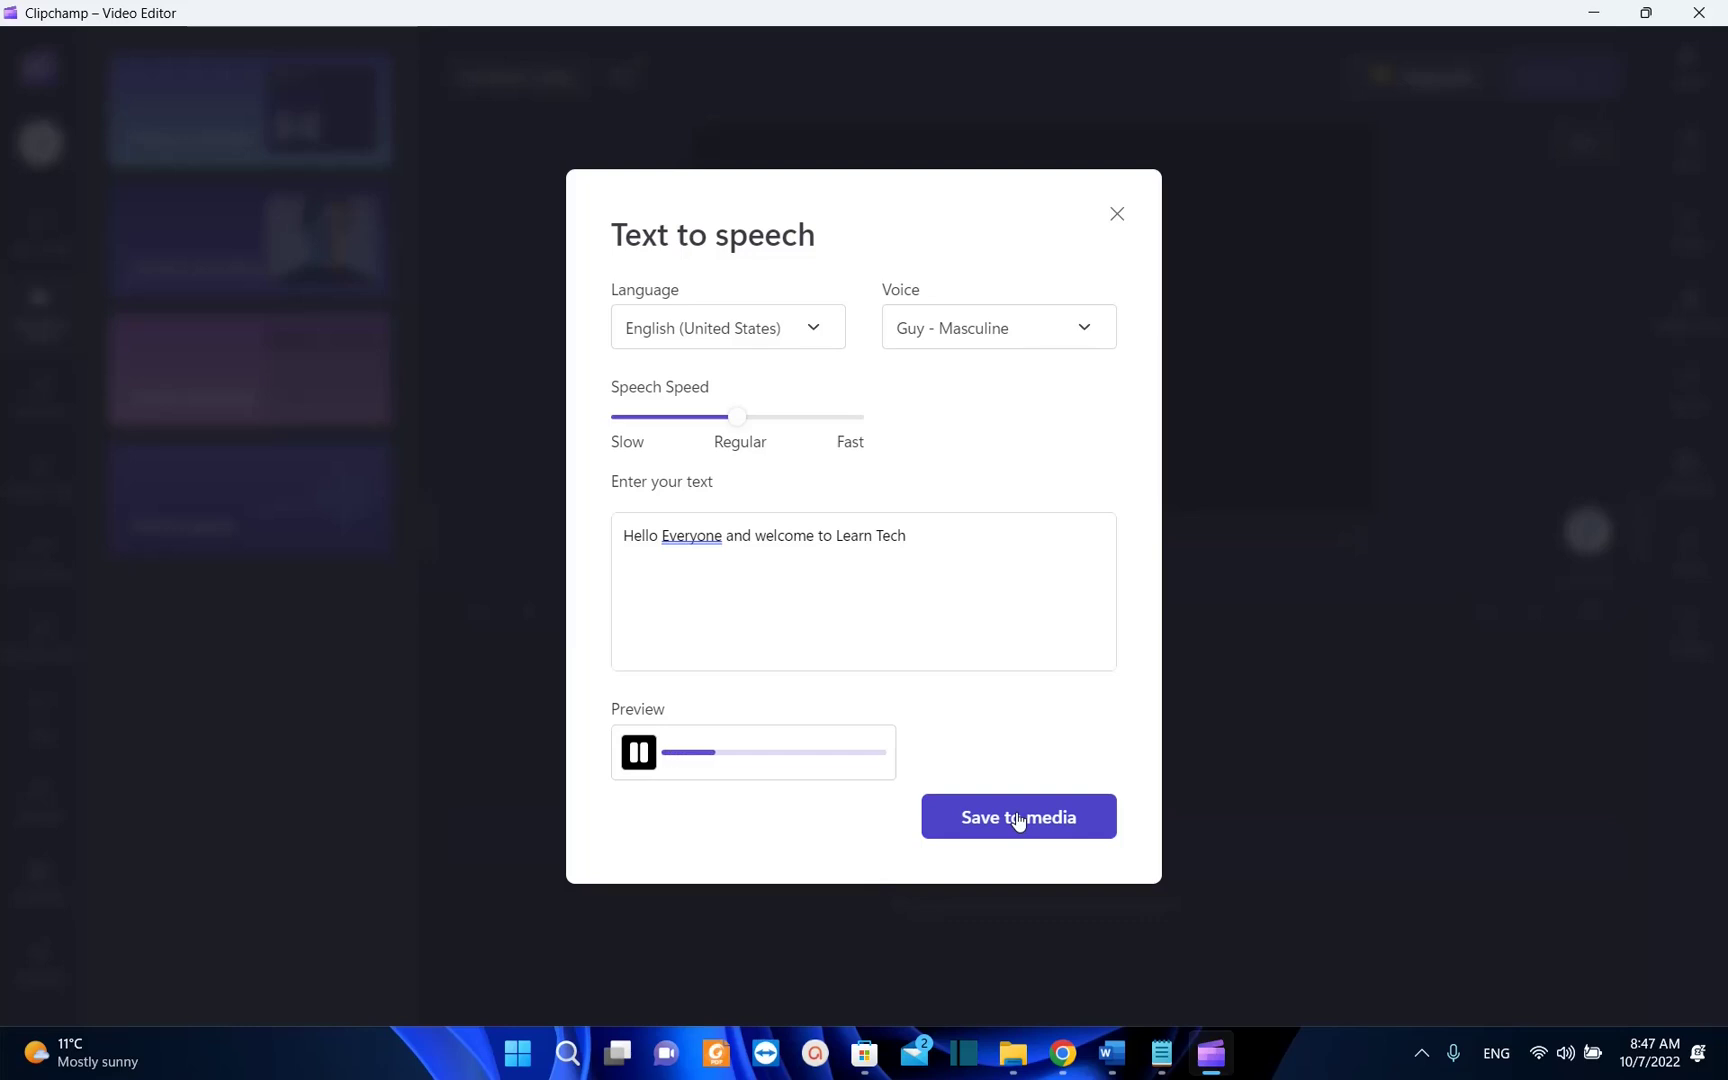
Switch the voice to Jenny - Feminine, preview it, and save the clip to media
click(1034, 325)
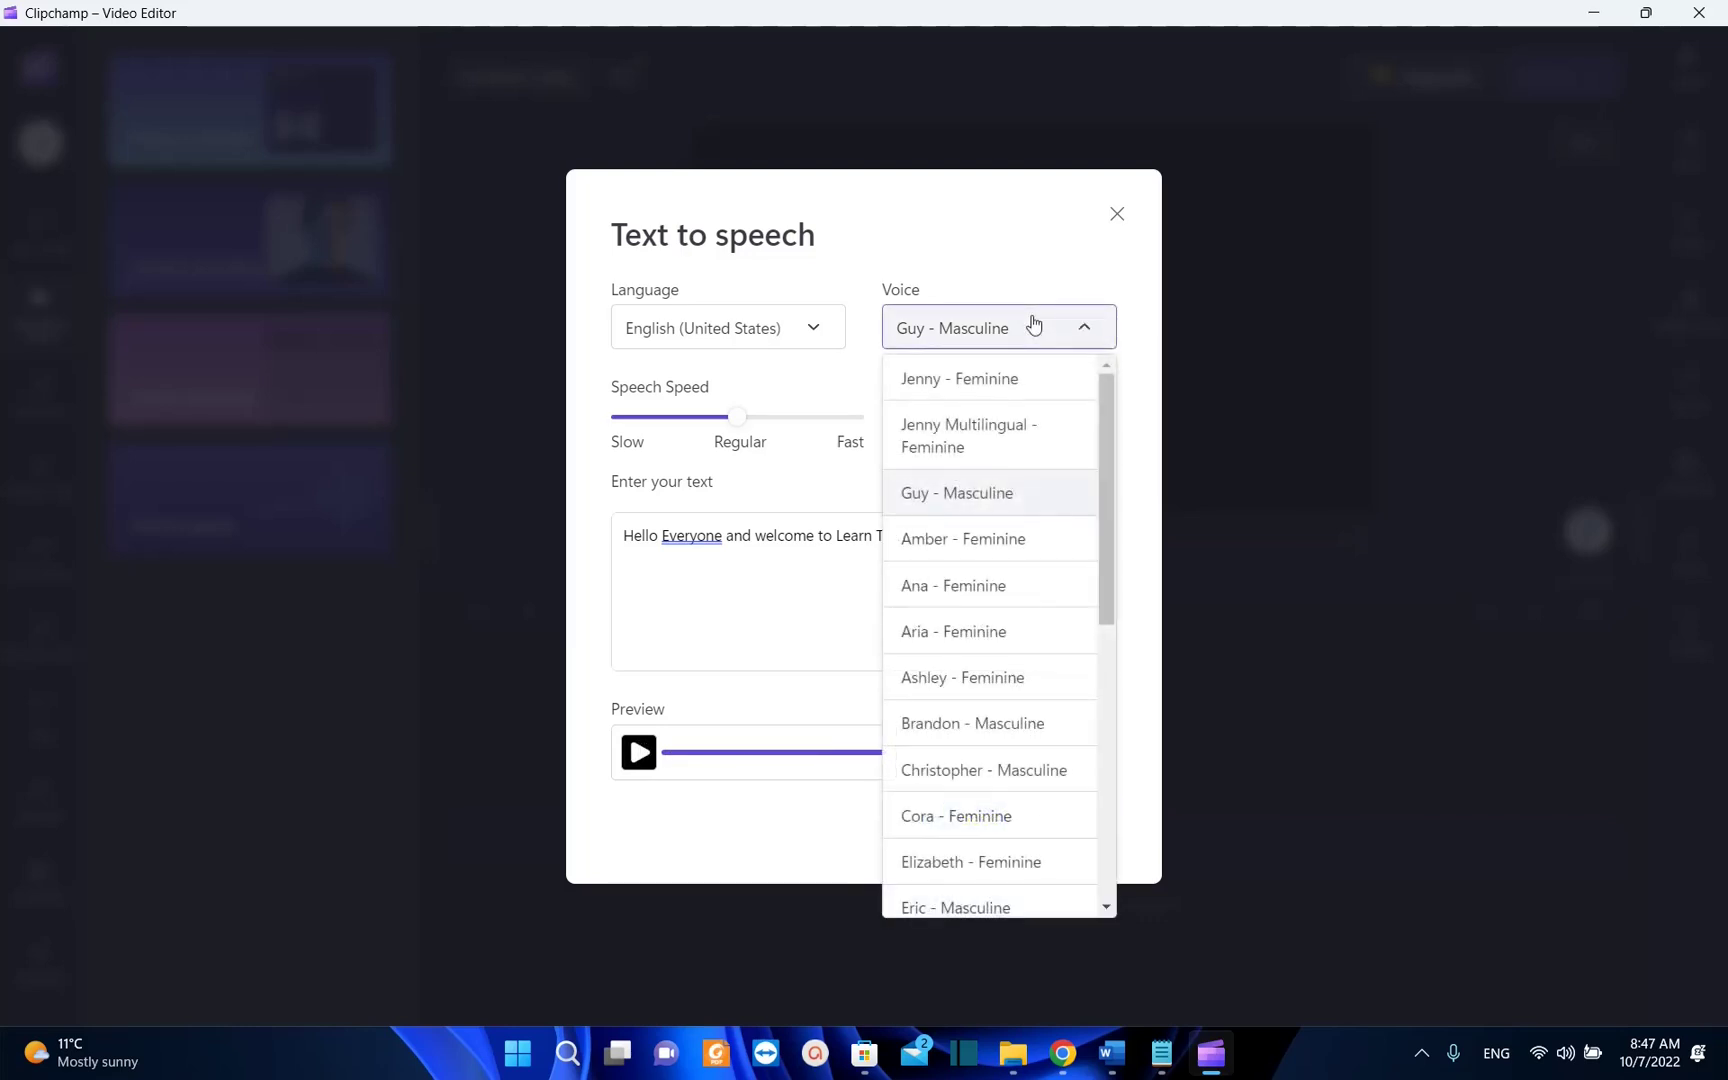
click(987, 392)
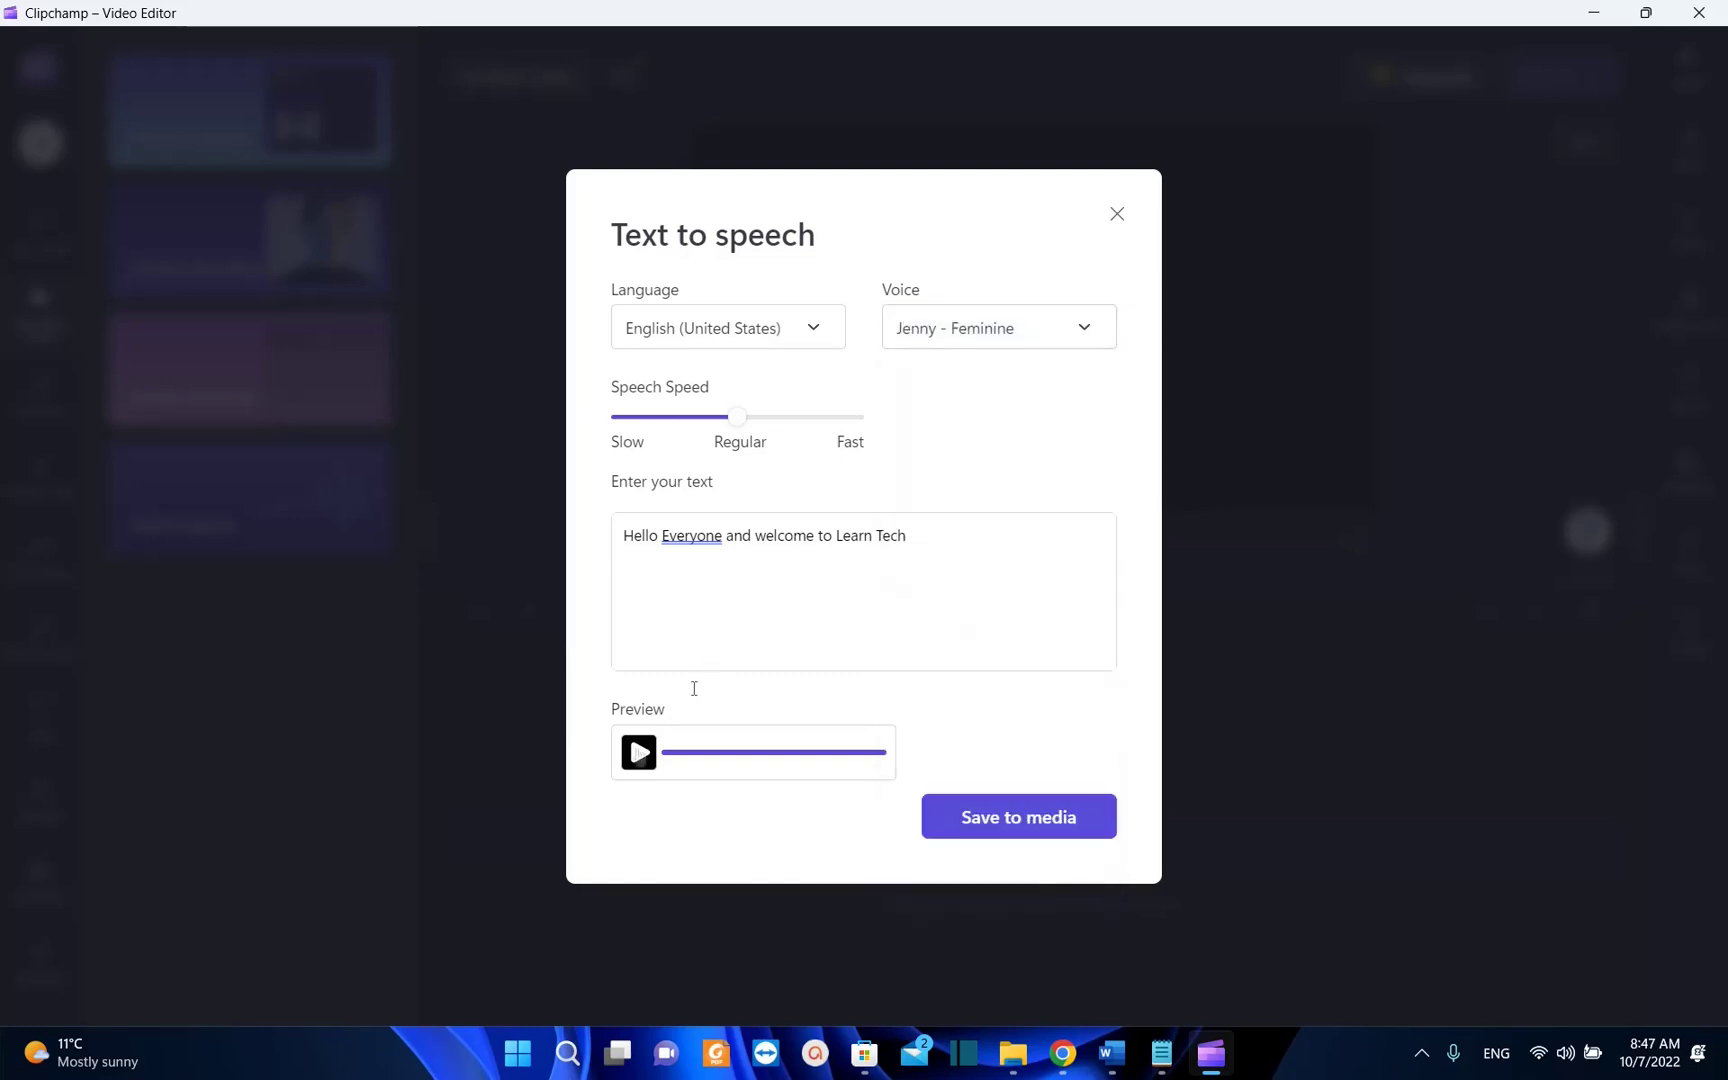
click(640, 756)
click(924, 550)
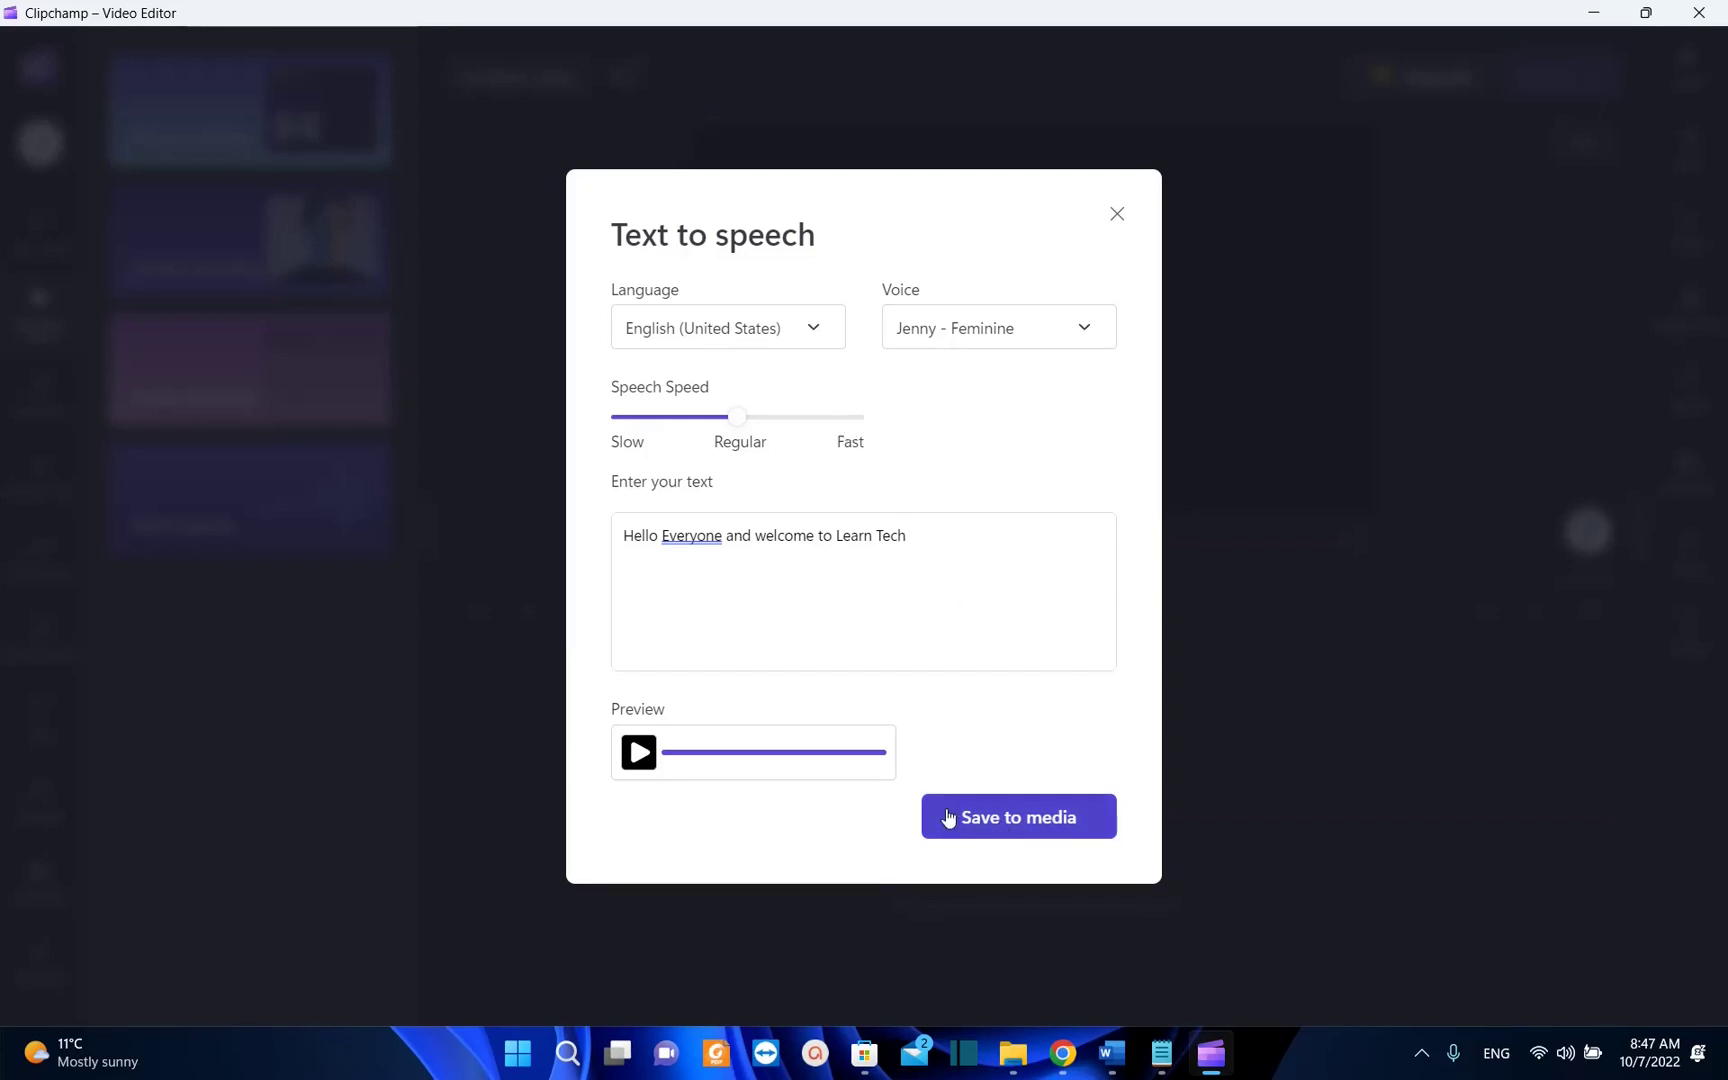
click(1003, 803)
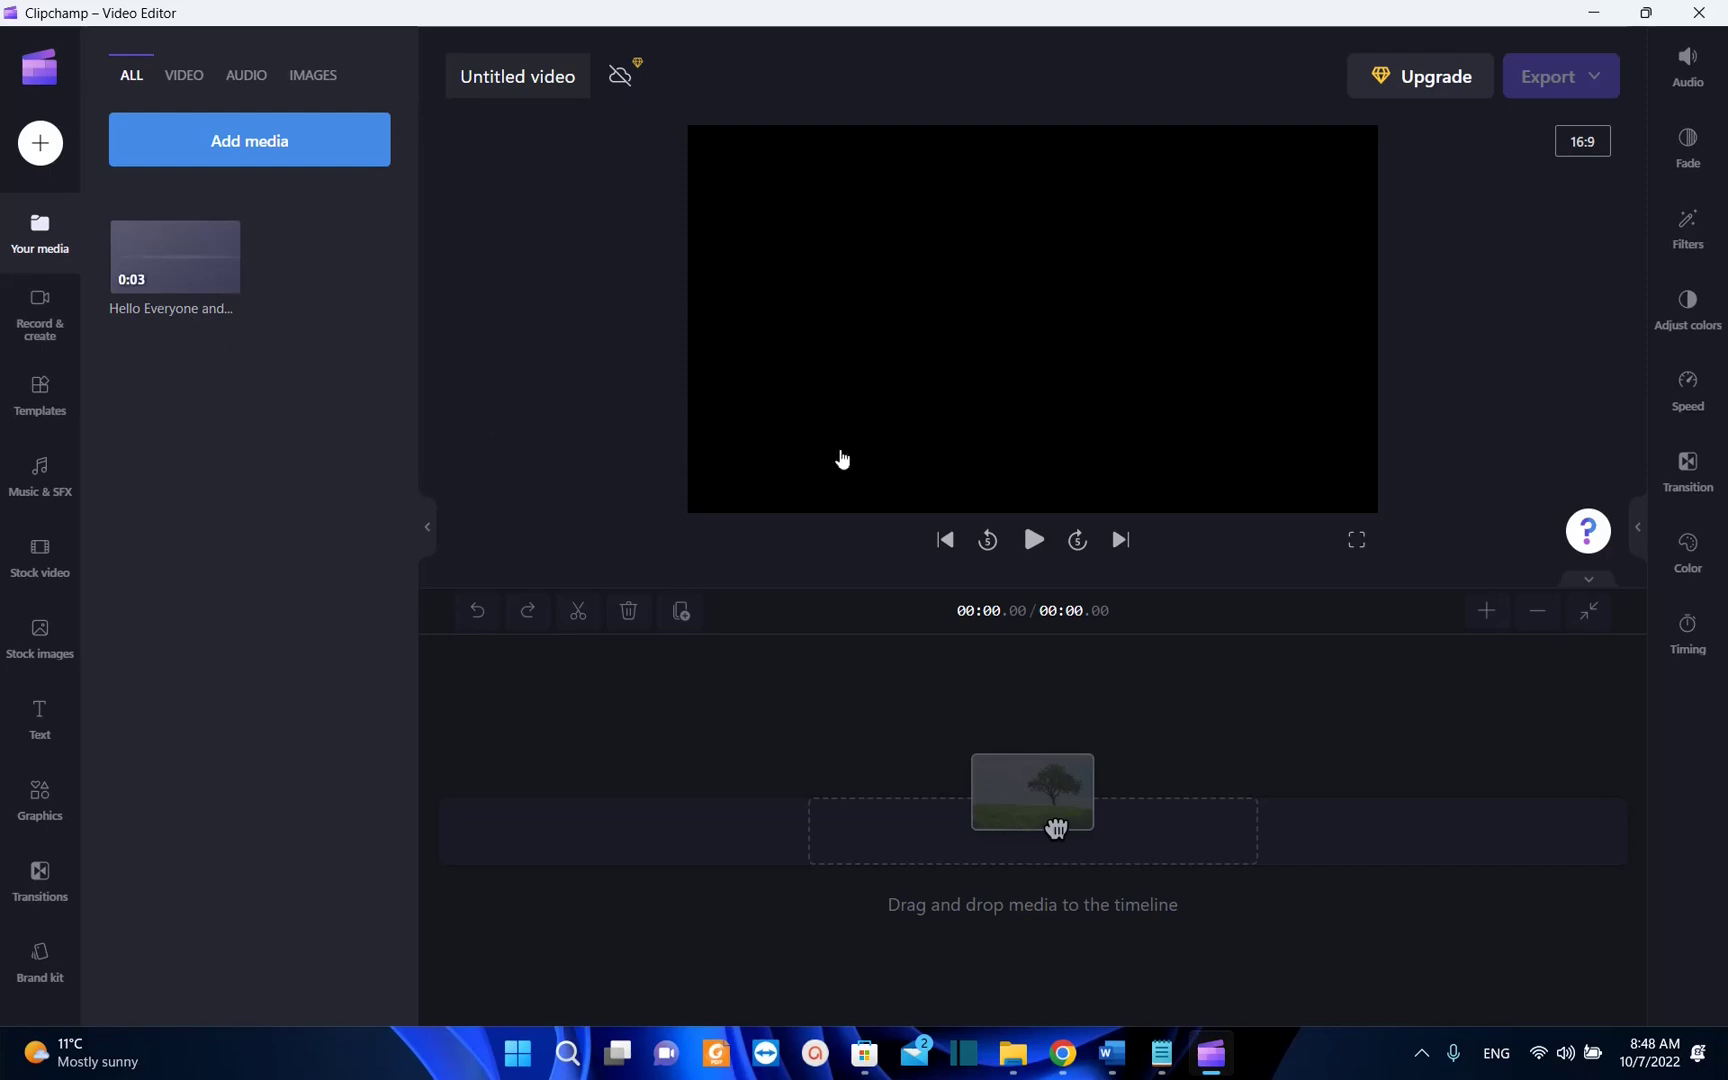
Set up a new screen recording from Record & create and start recording
click(40, 312)
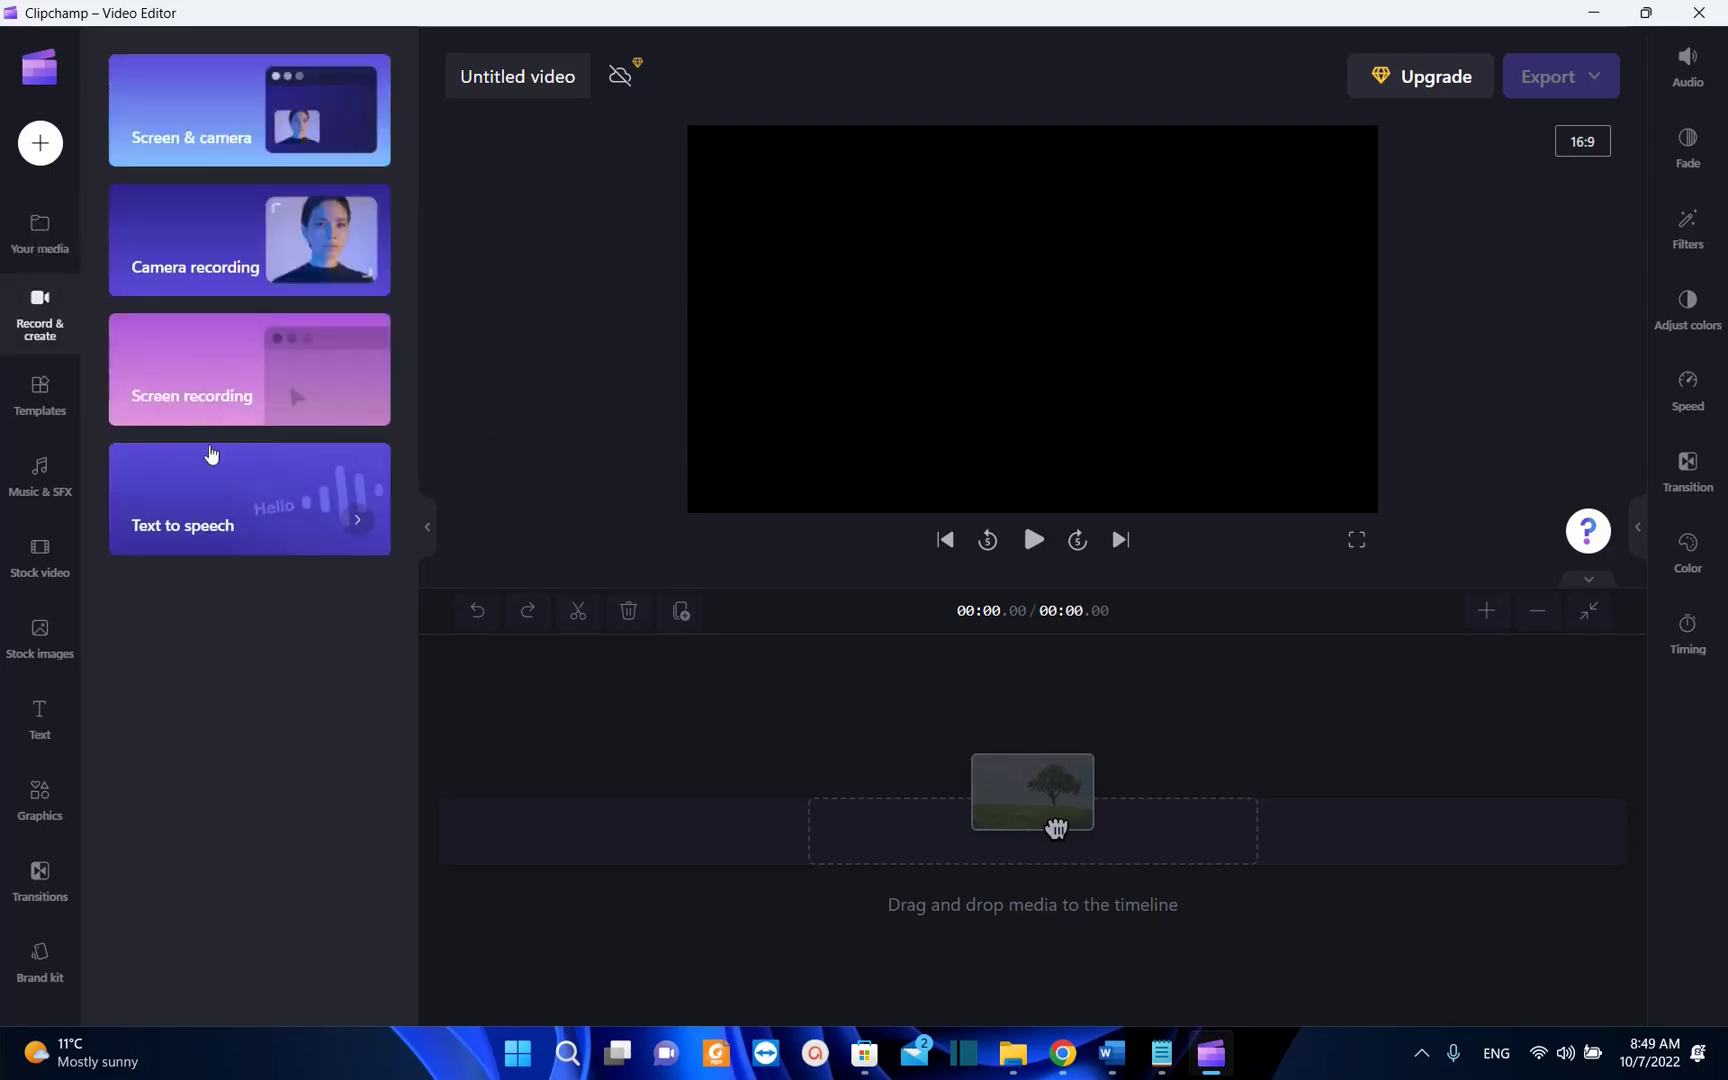
click(45, 322)
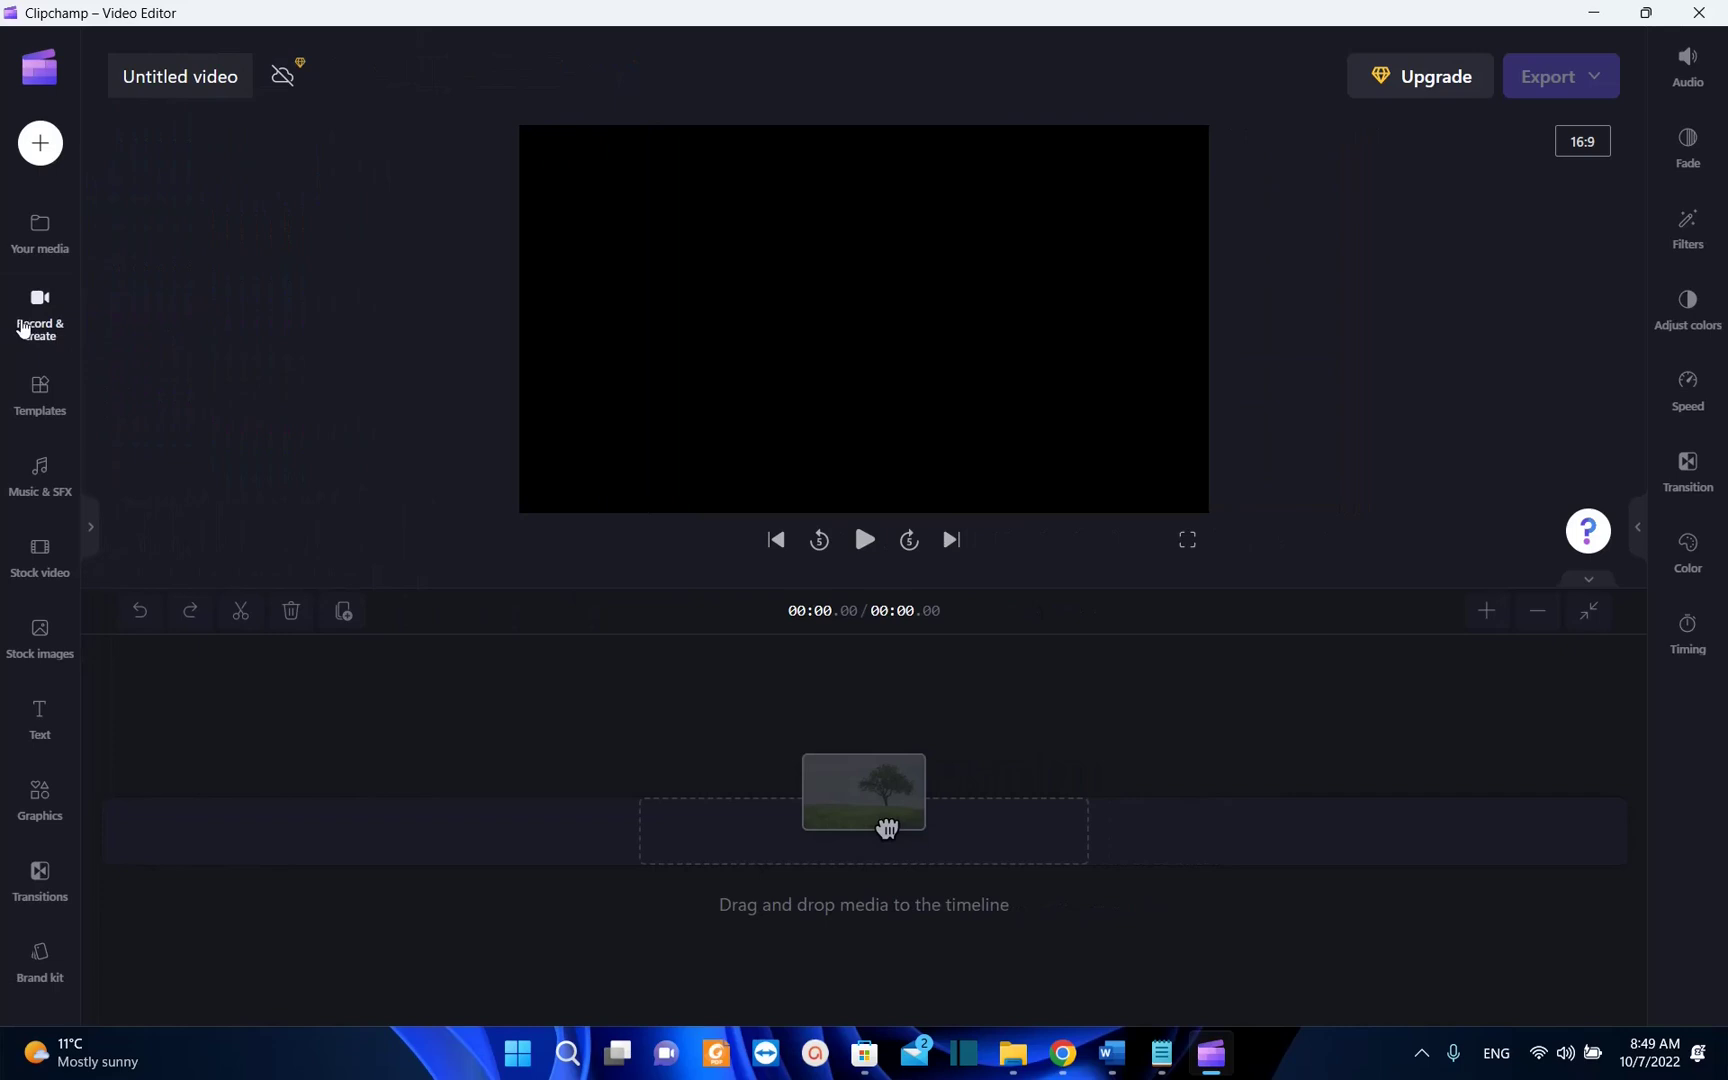
click(20, 322)
click(212, 397)
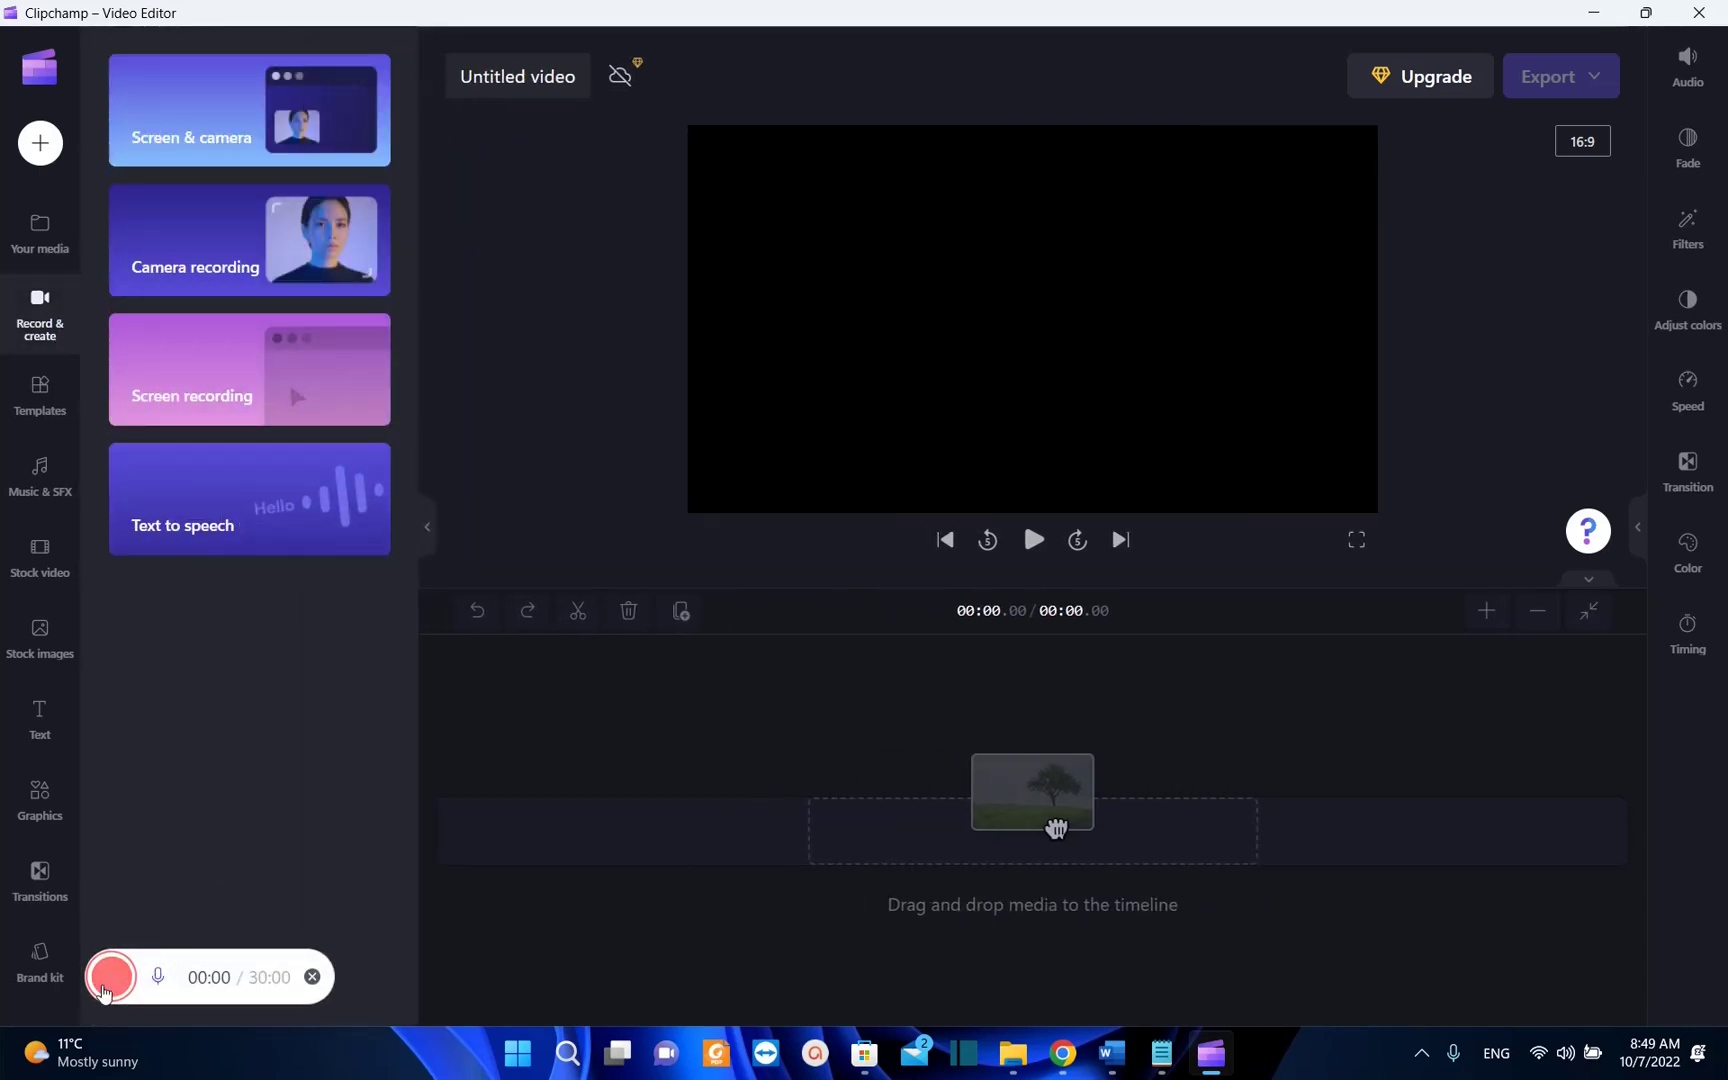
click(105, 991)
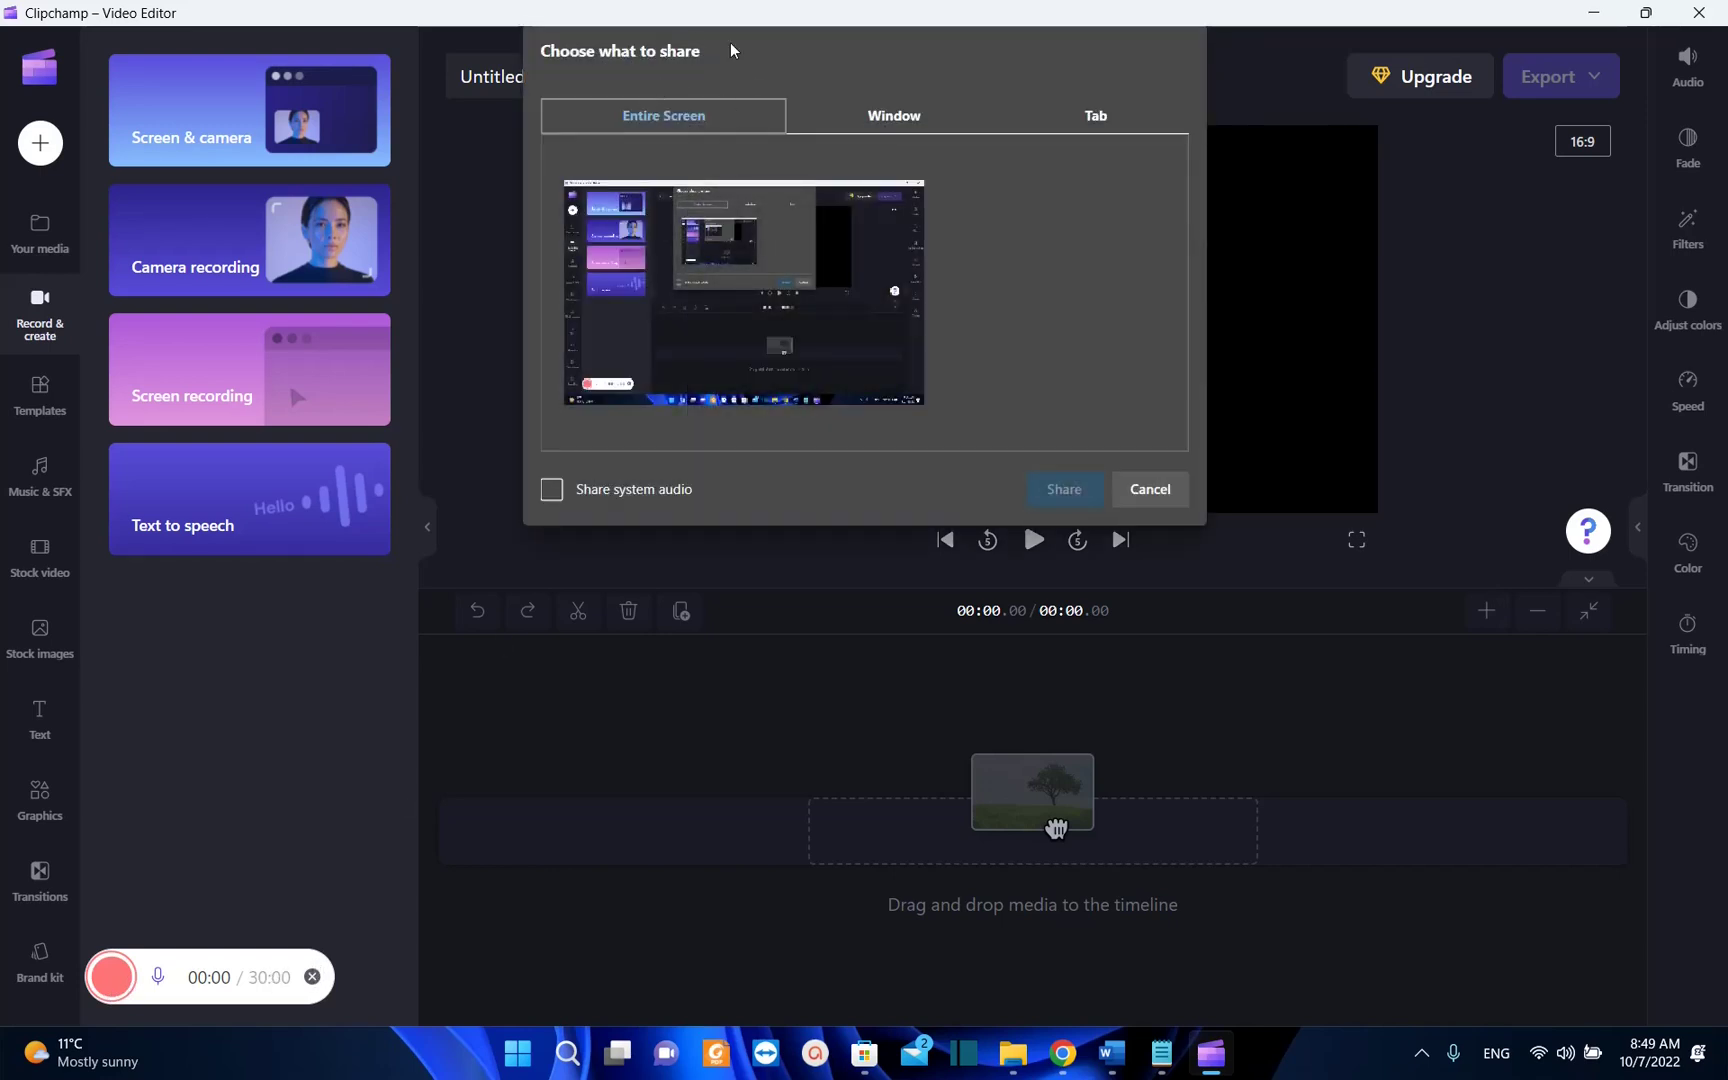
Choose Entire Screen as the share source after checking the Window and Tab options
click(883, 120)
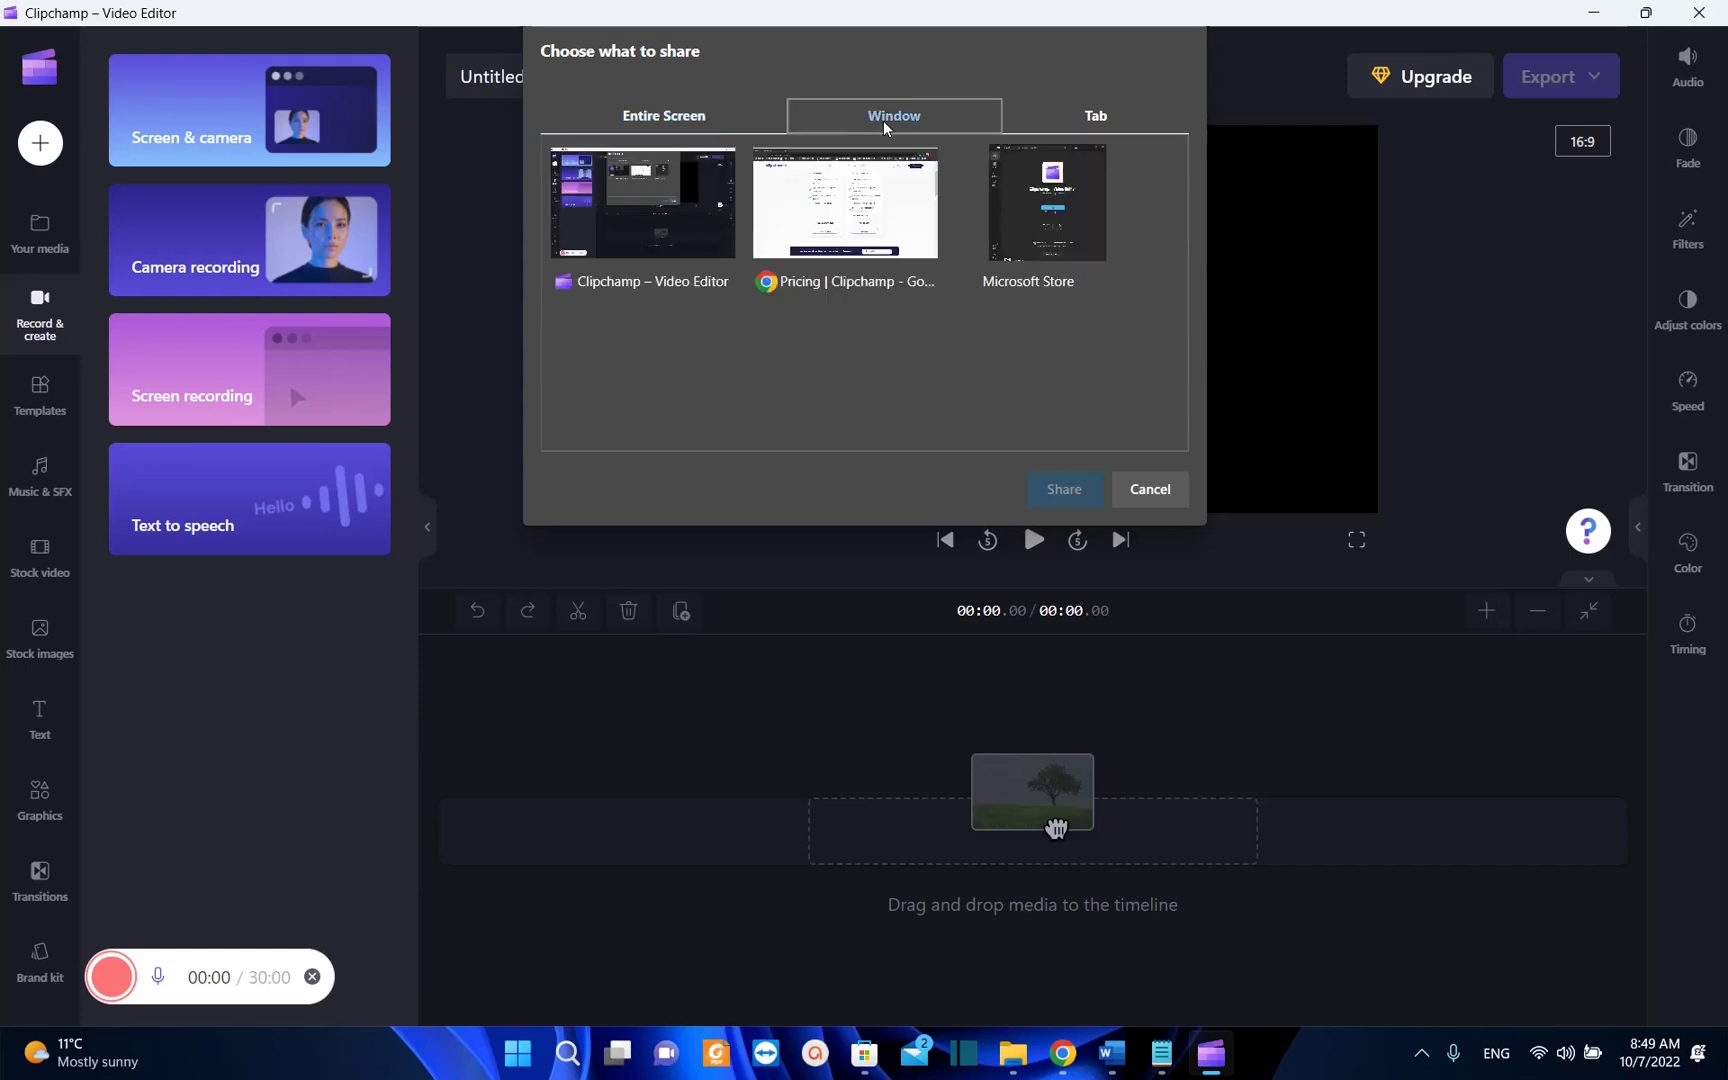
click(1086, 124)
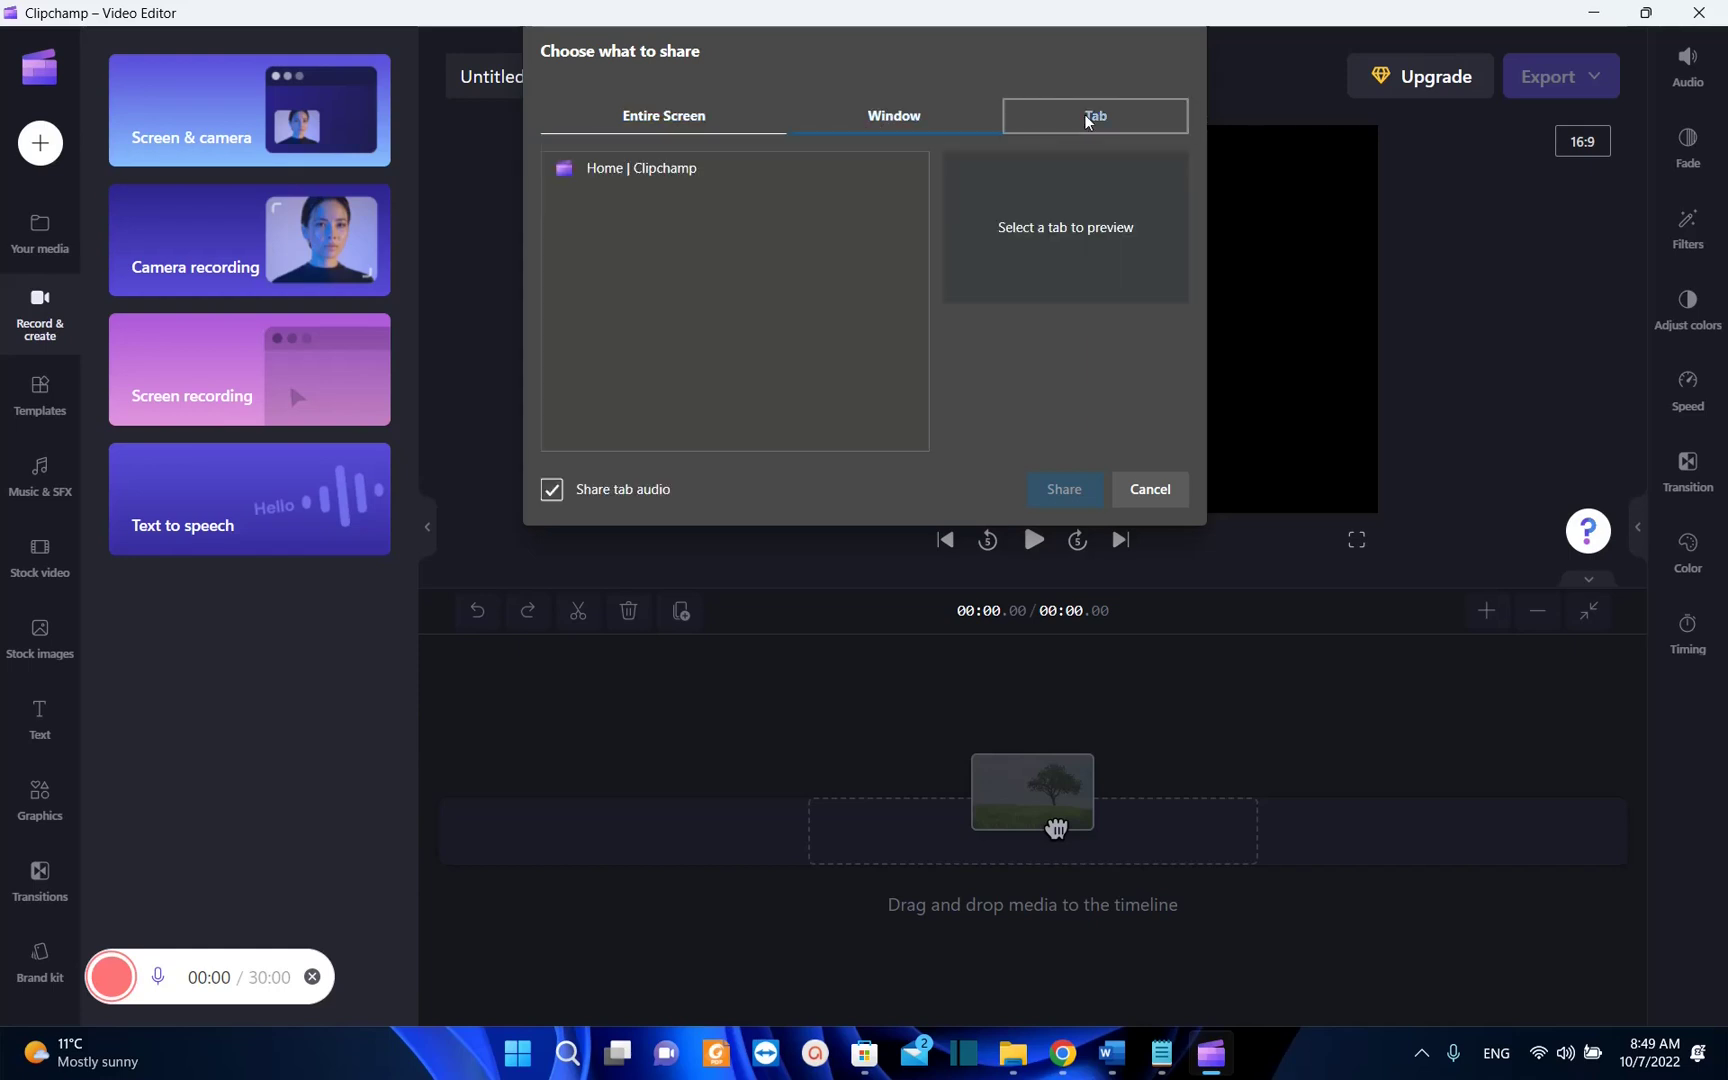
click(912, 125)
click(698, 130)
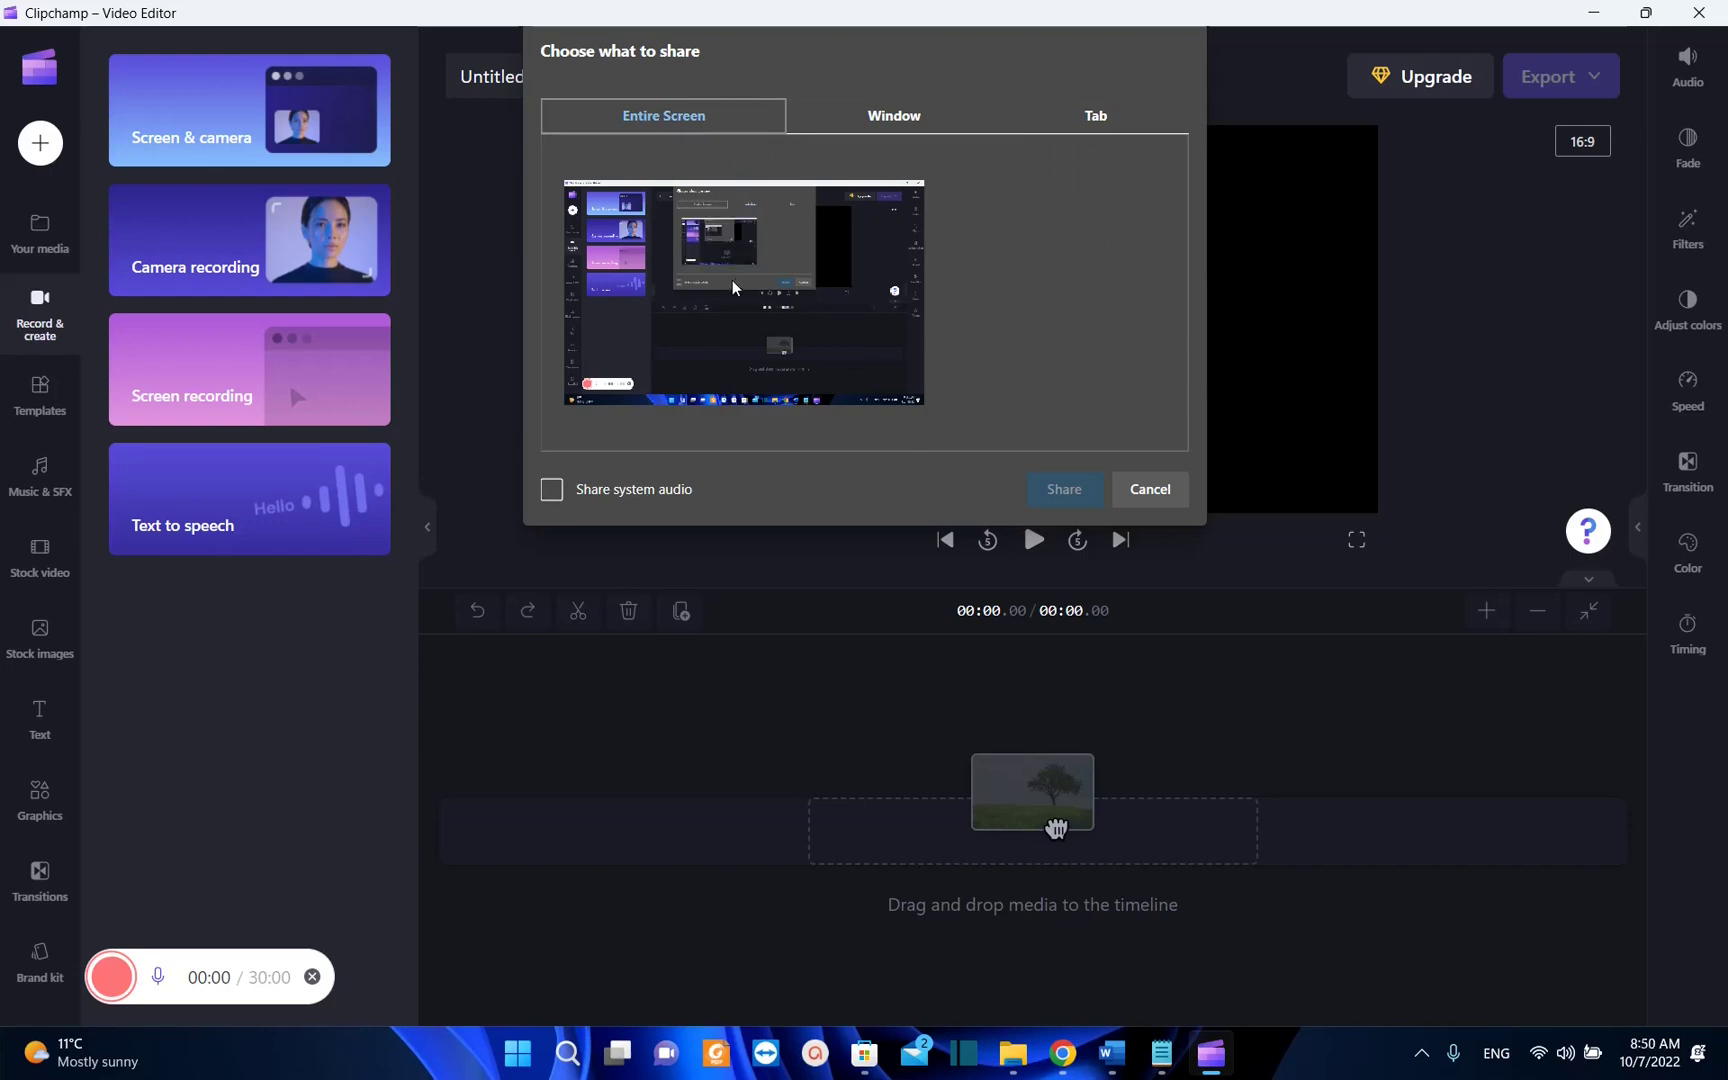
click(732, 281)
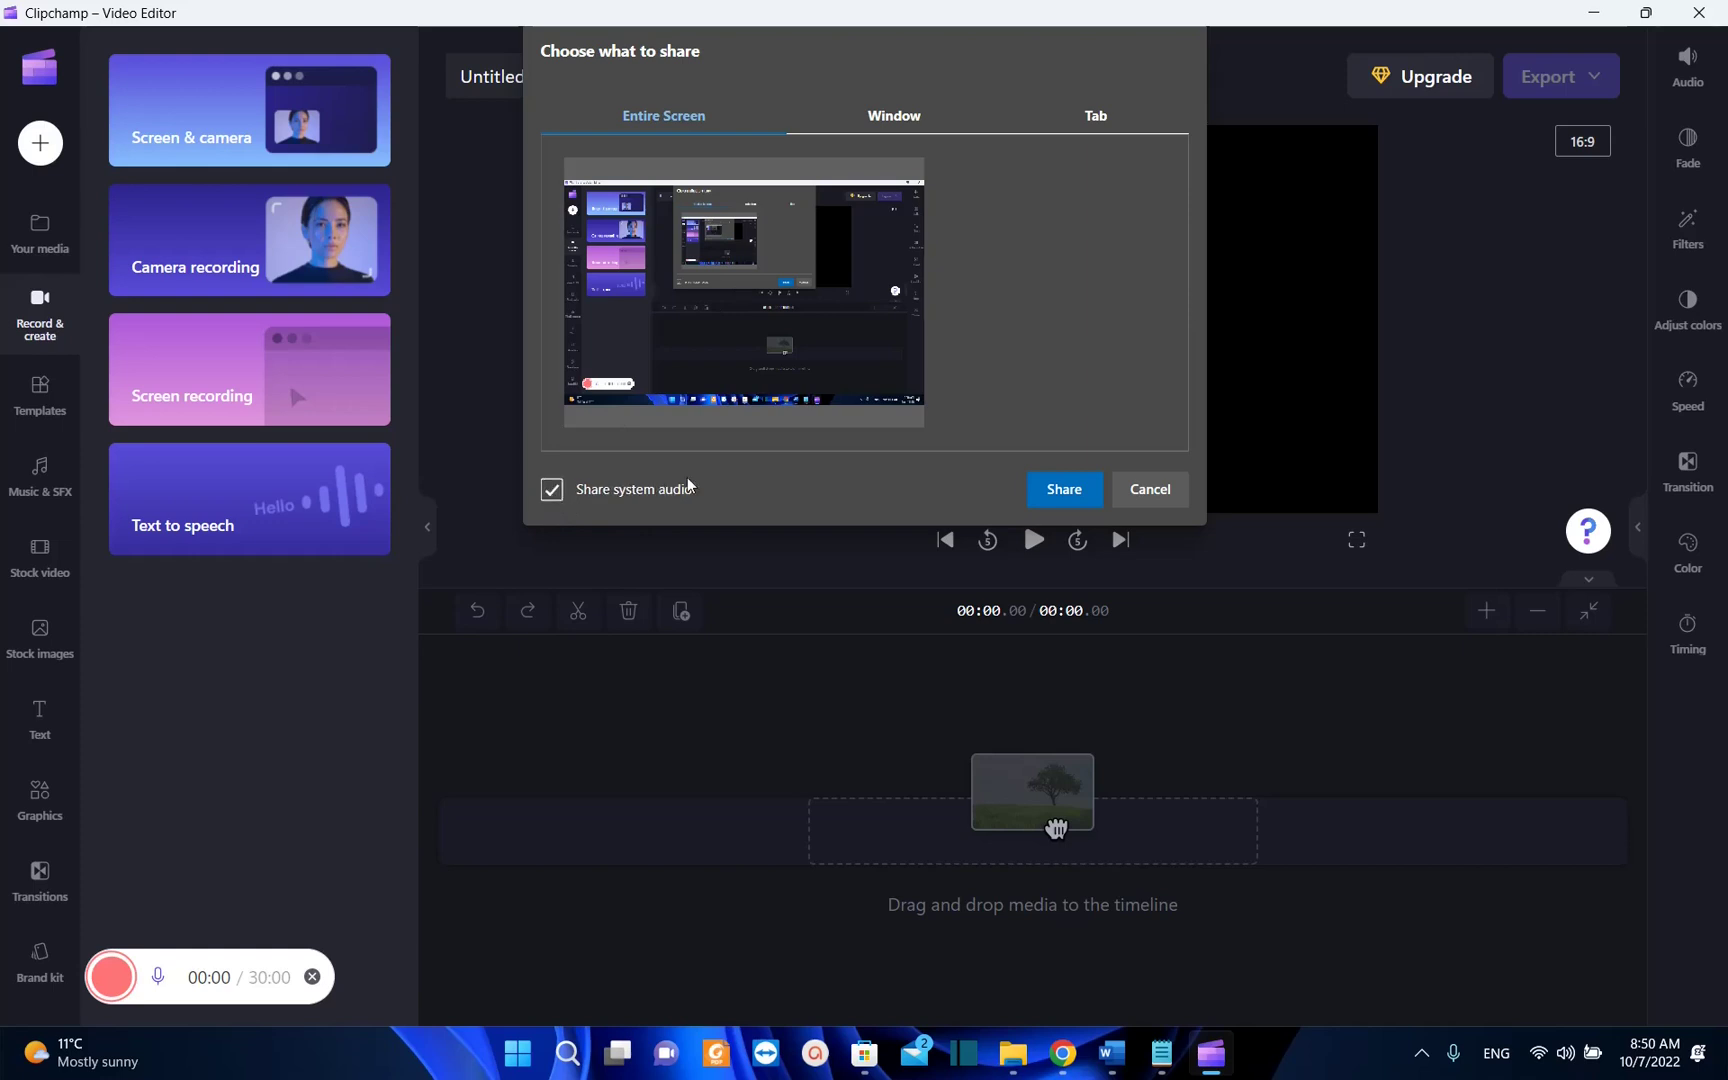
Share the entire screen to capture a 9-second screen recording
click(1065, 492)
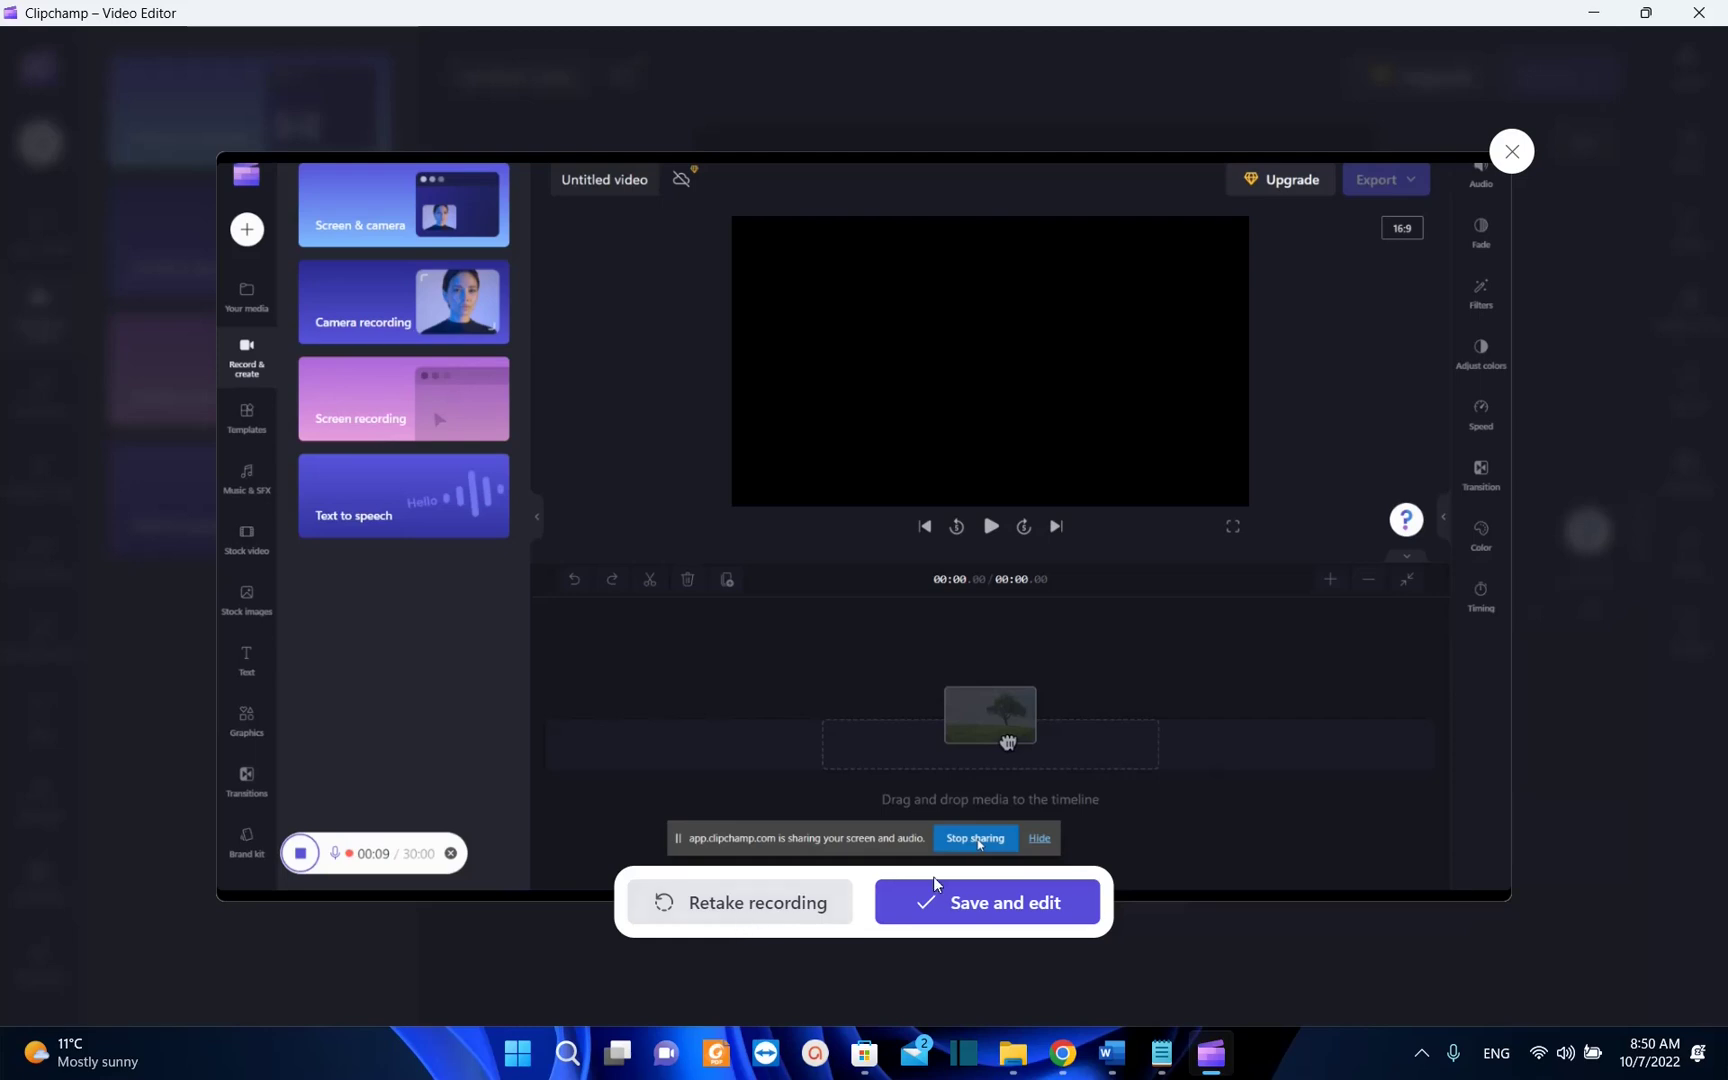
Save the 0:09 recording onto the timeline and adjust the timeline zoom
click(1036, 912)
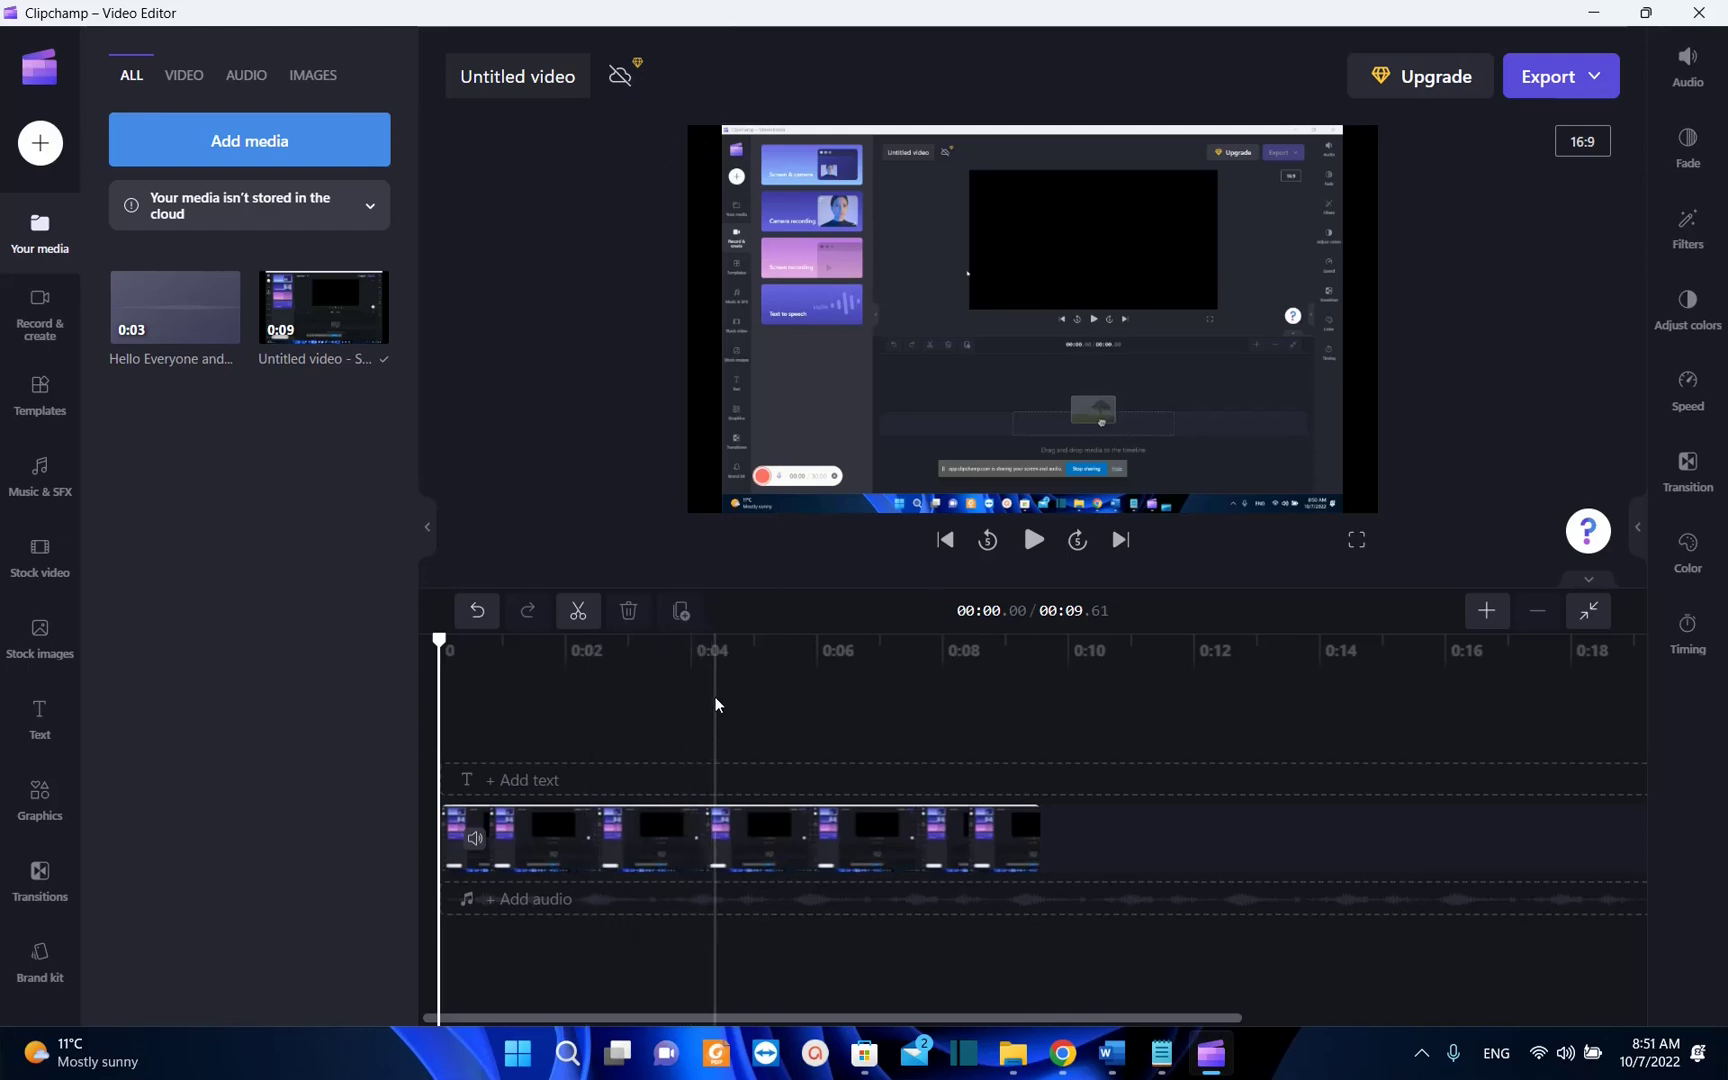
click(1485, 620)
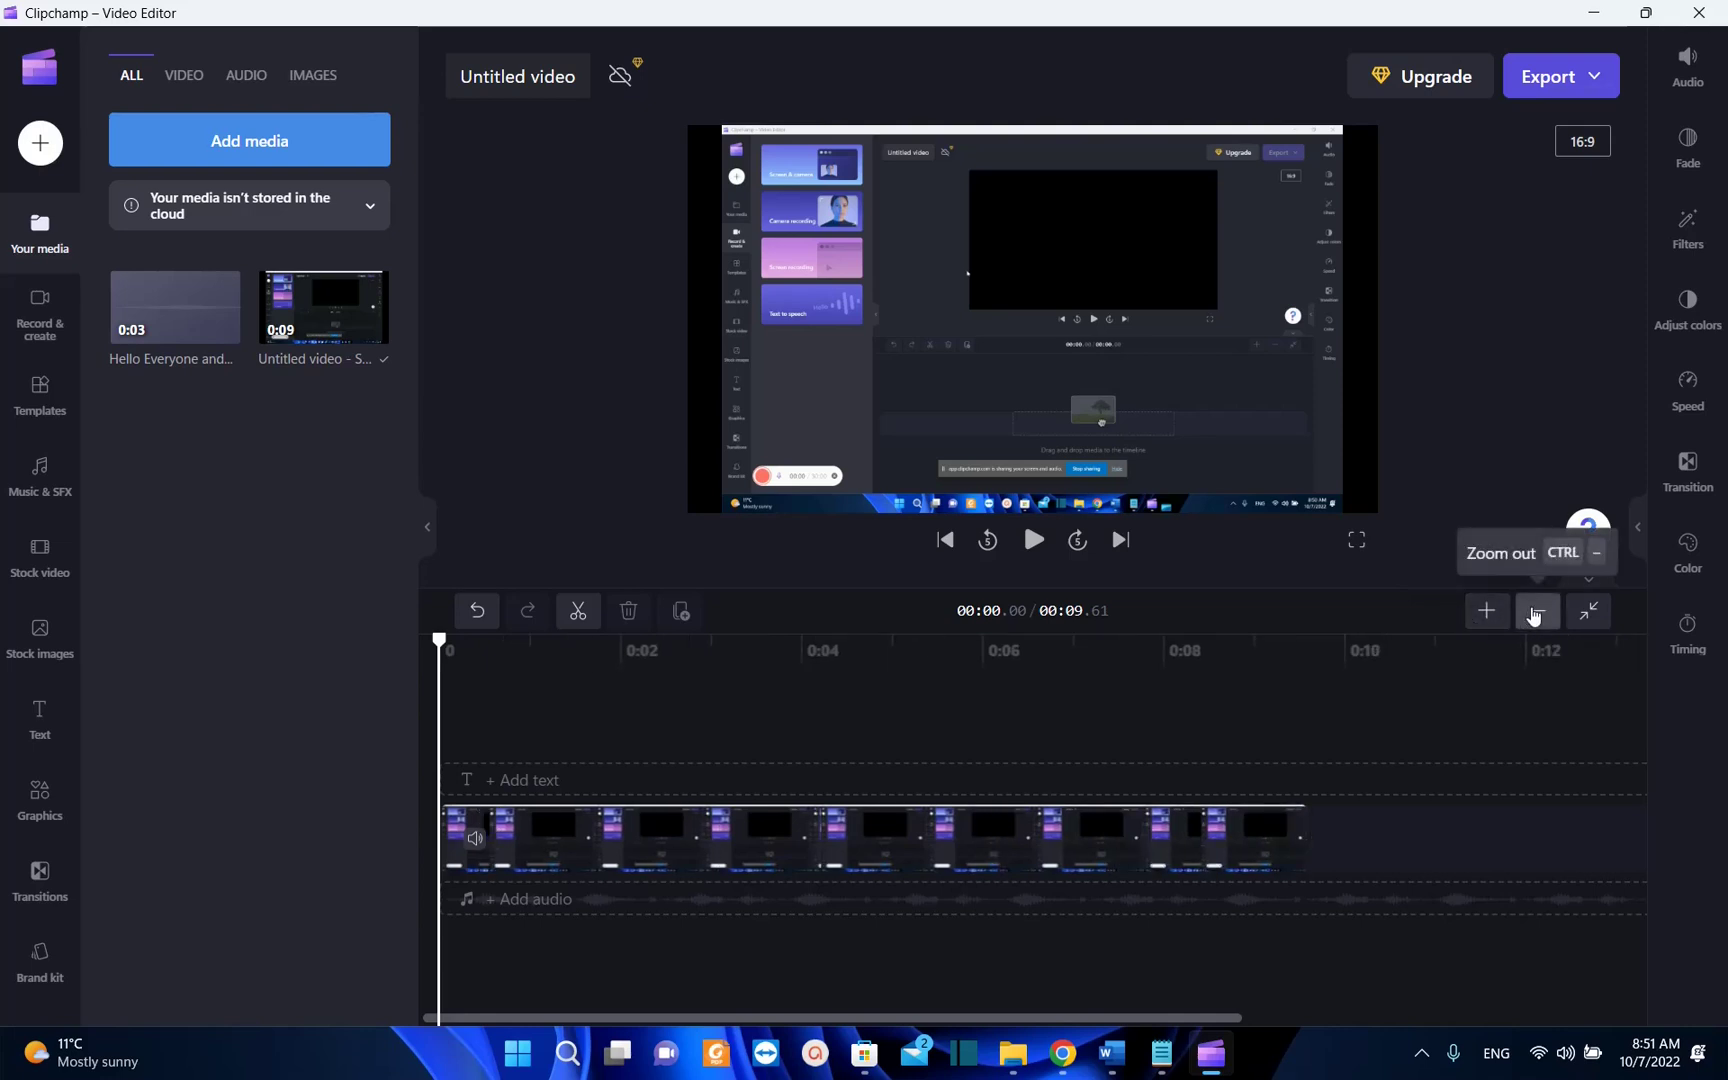
click(1538, 612)
click(1538, 612)
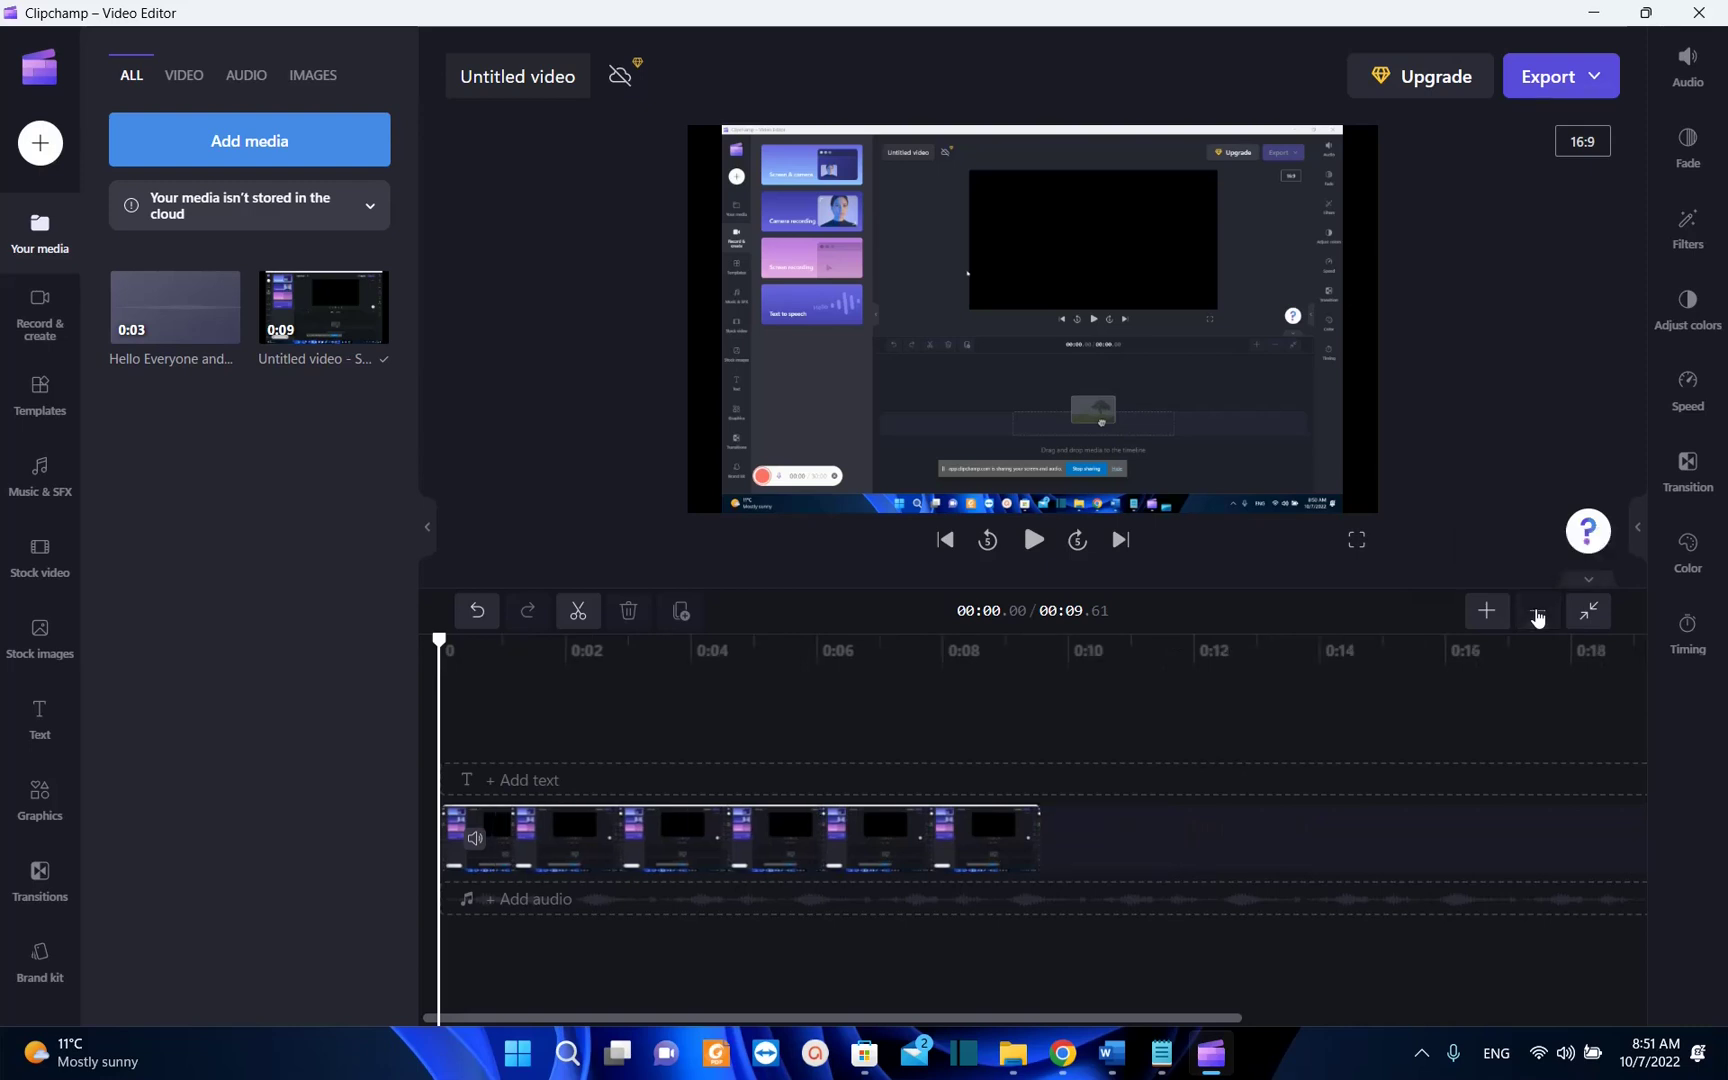
click(1486, 612)
click(1486, 612)
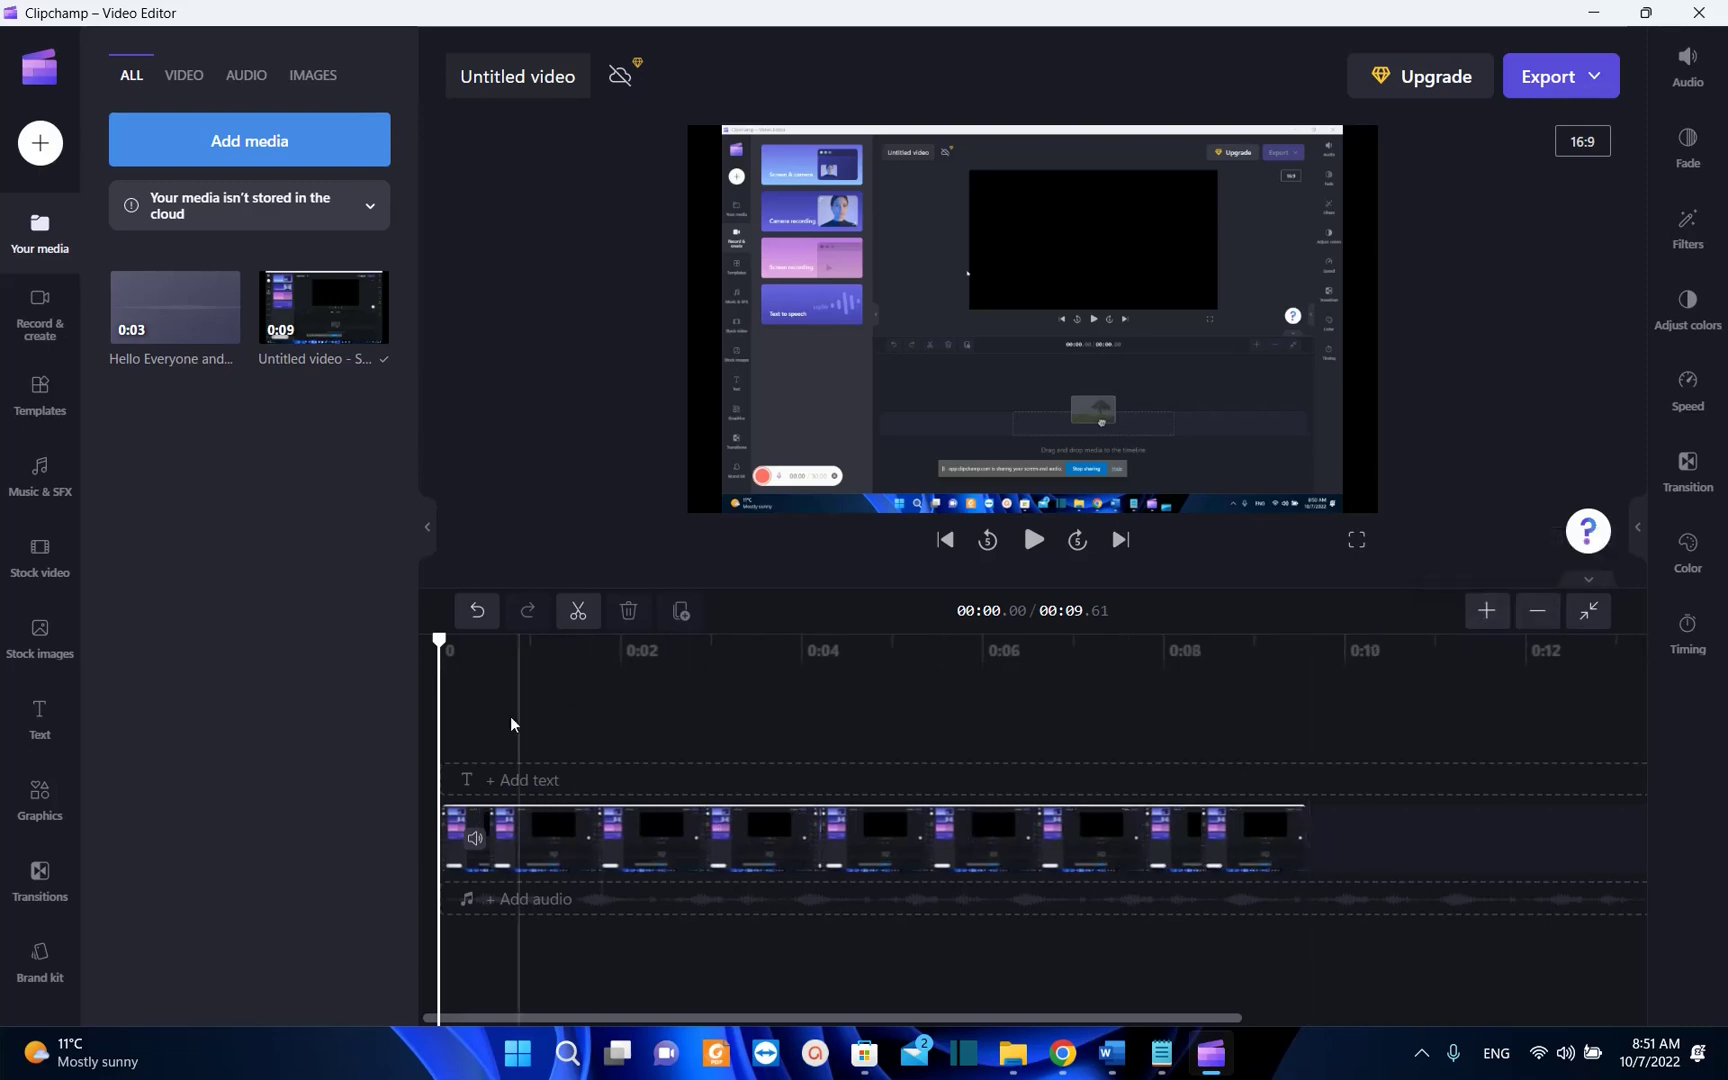
Split the screen recording into two clips at the 00:03.12 playhead position
drag(438, 672, 575, 680)
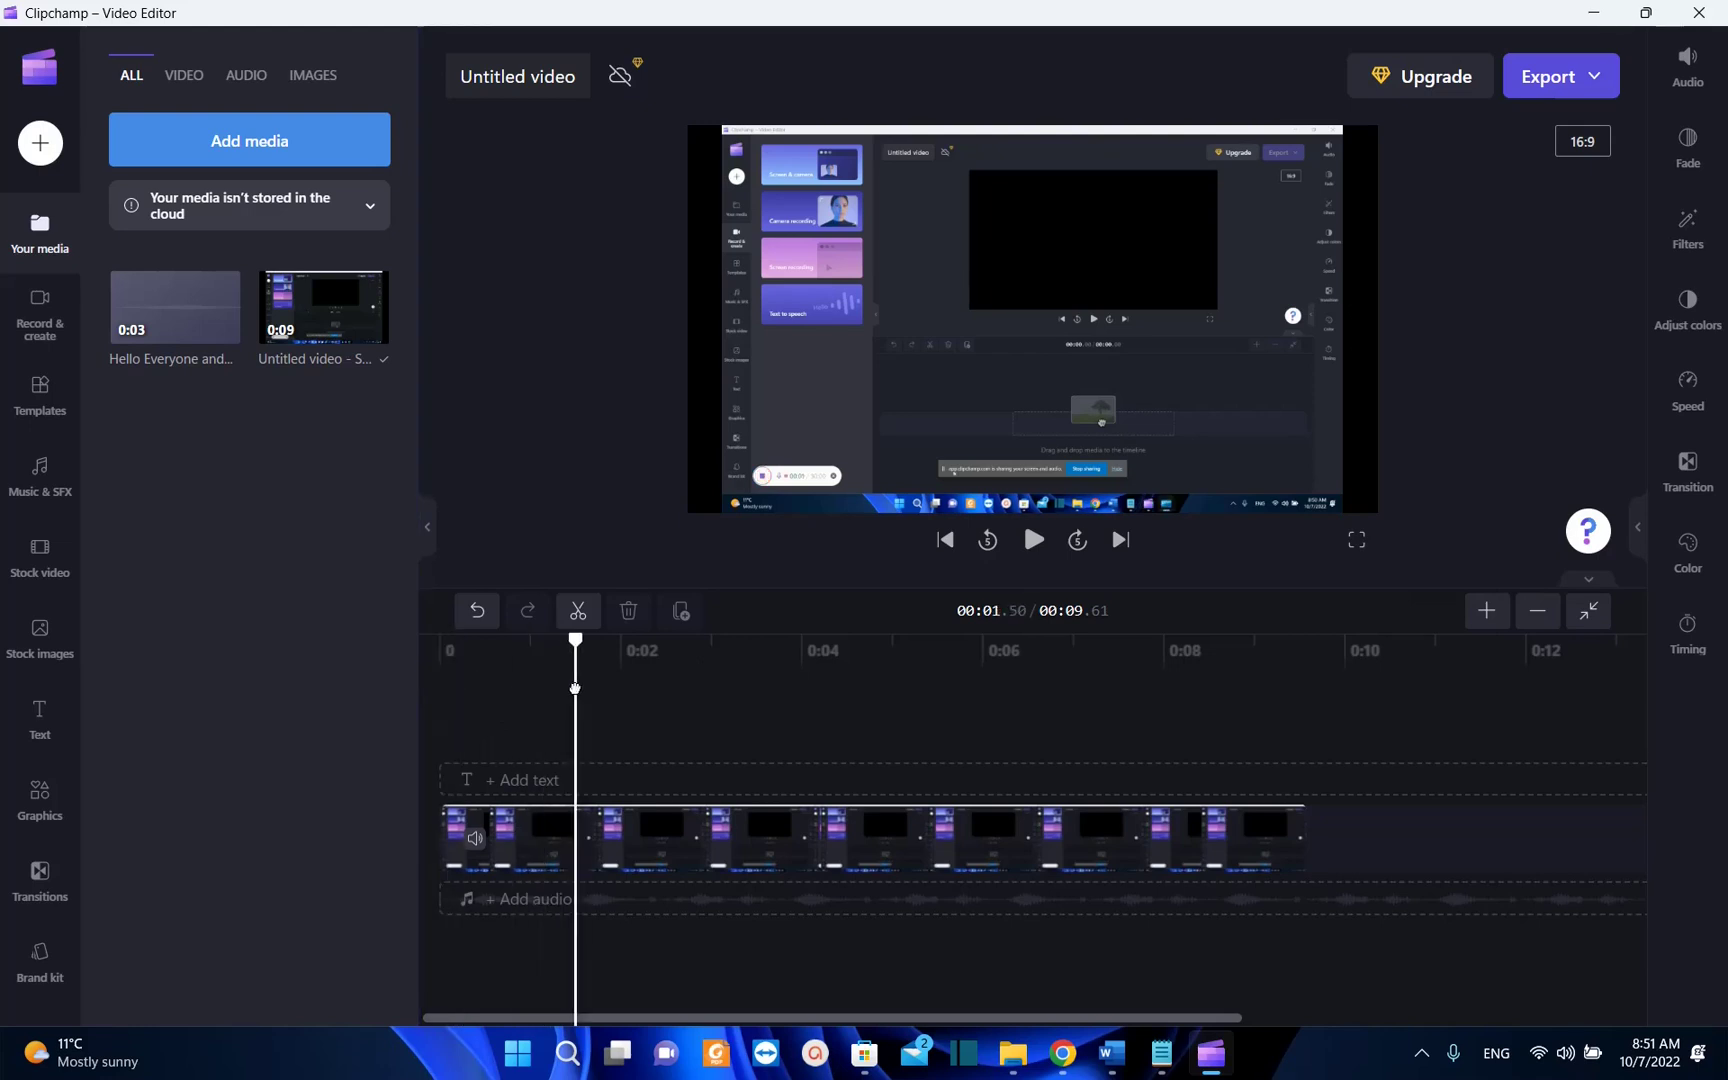
click(596, 832)
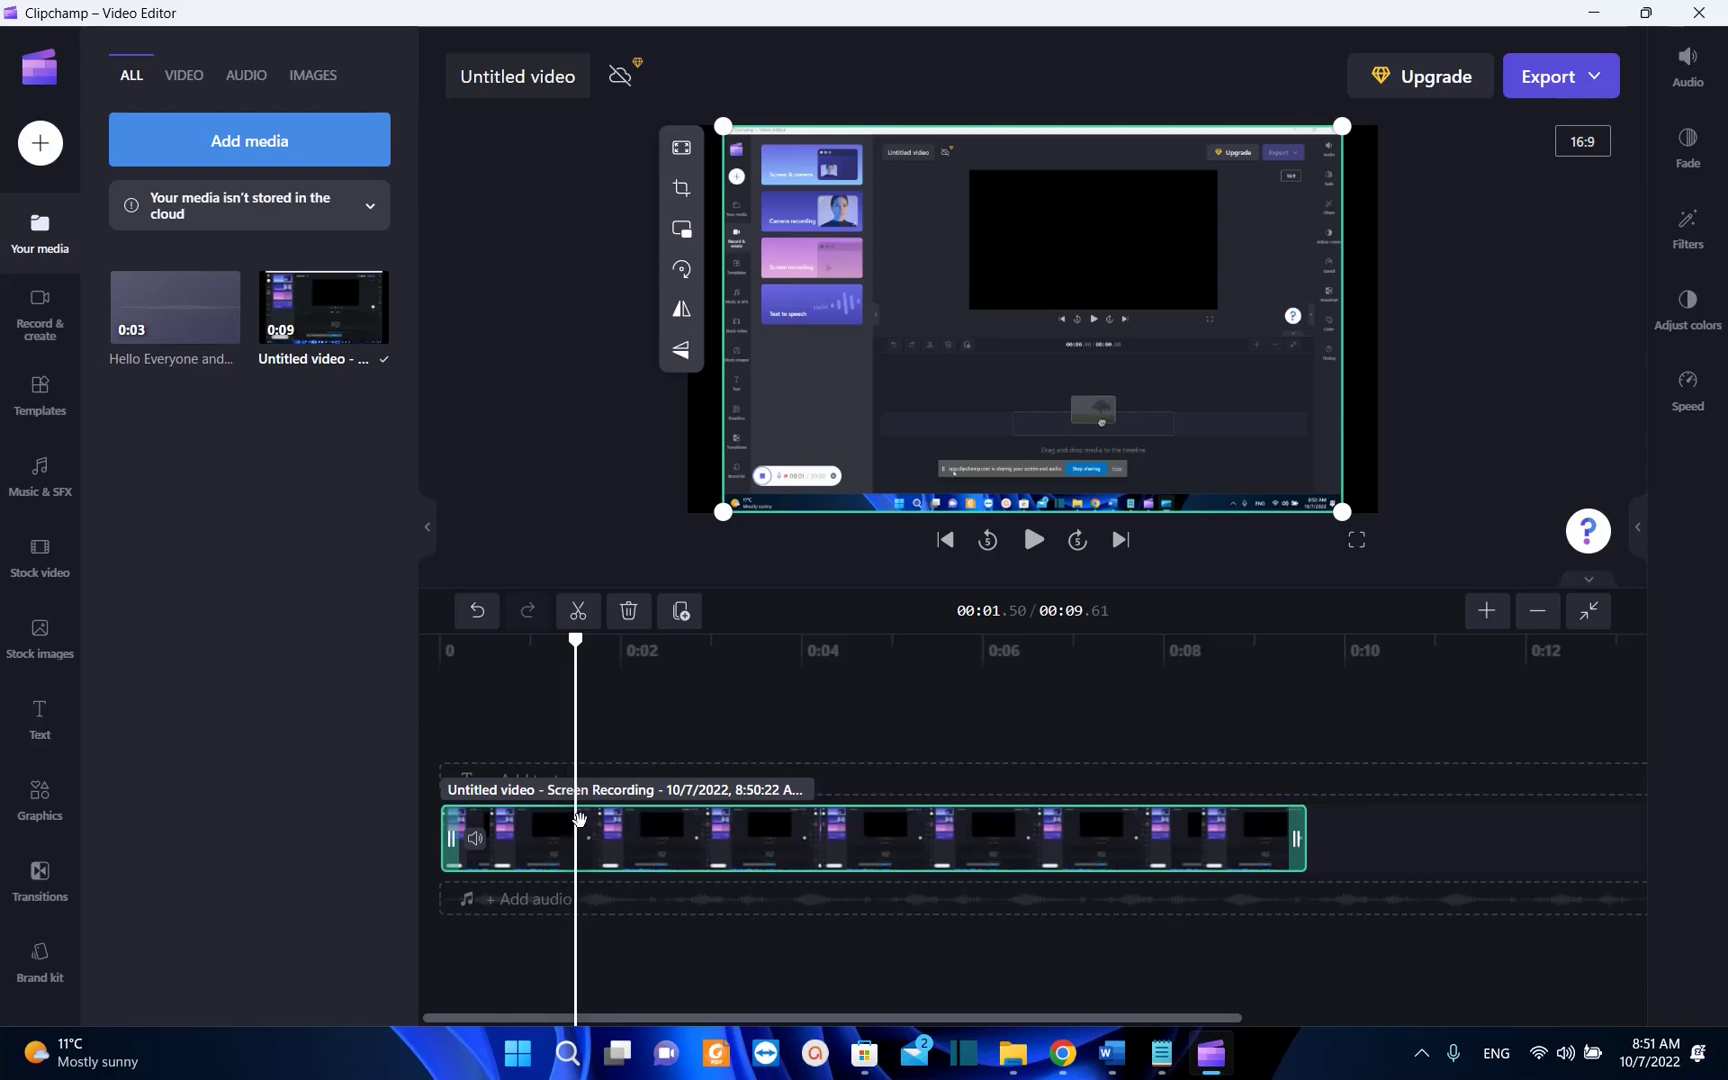
right_click(532, 707)
click(532, 707)
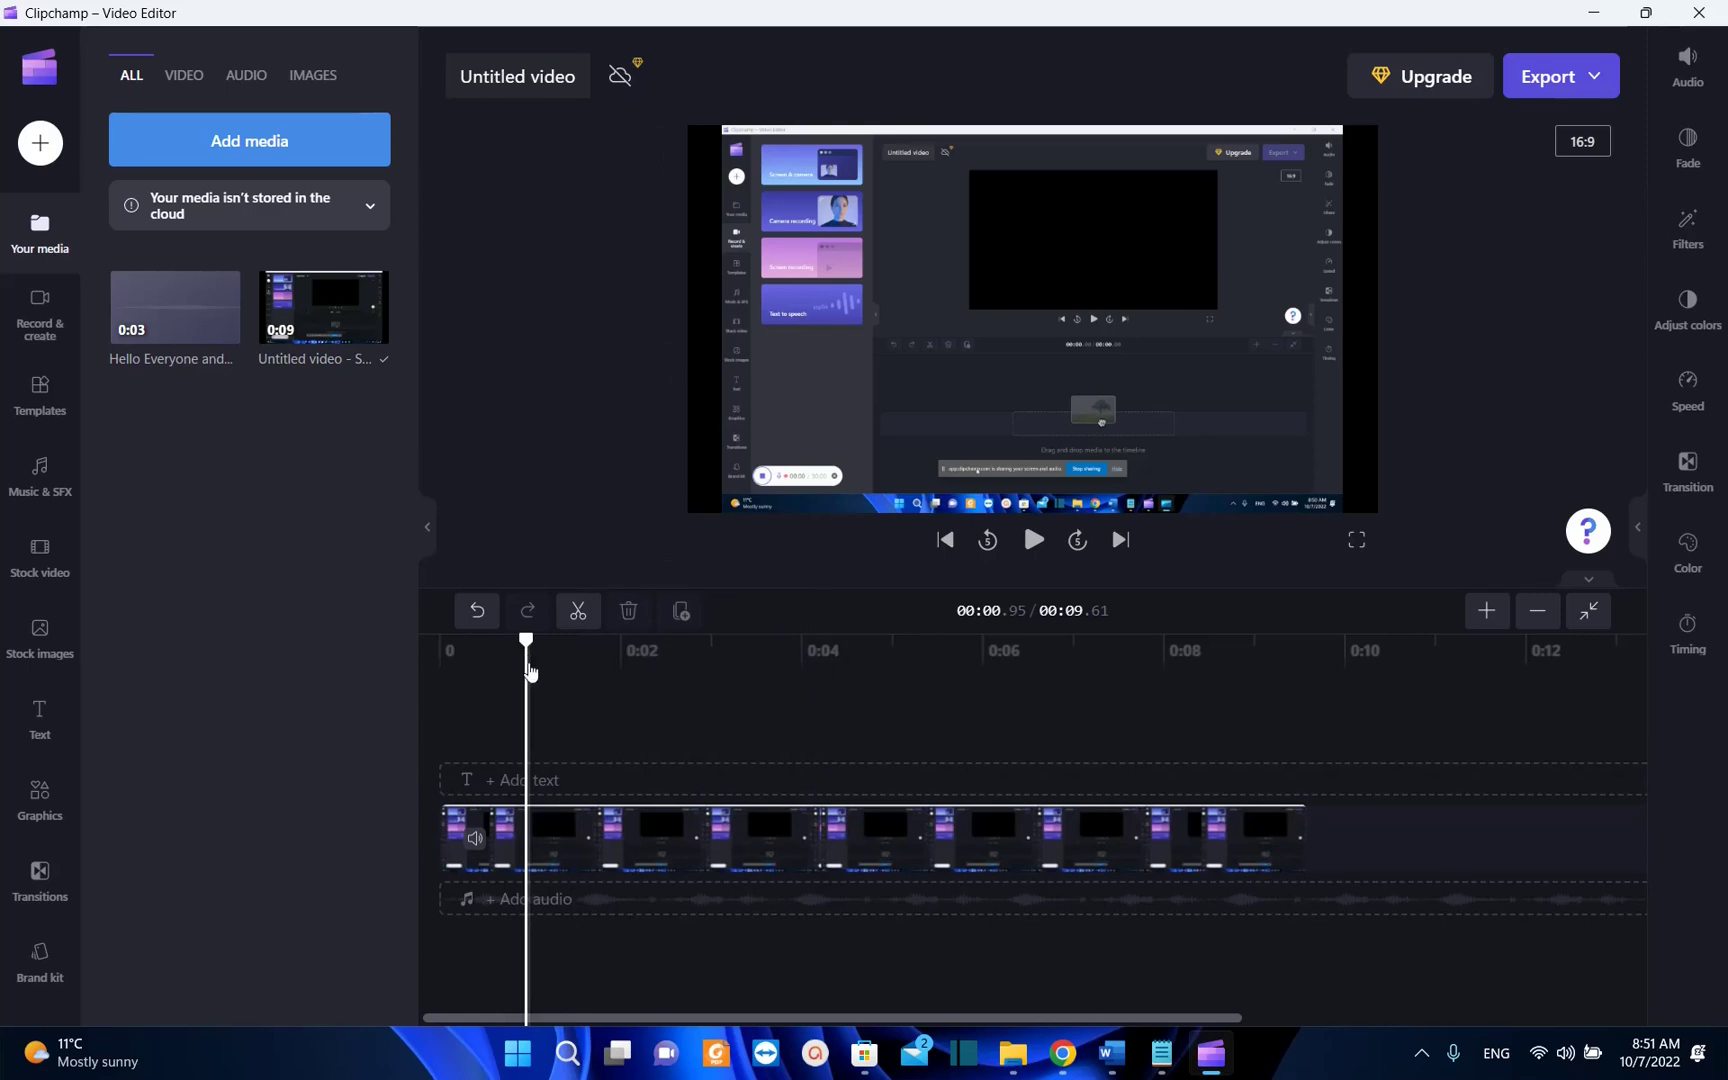
drag(526, 655, 722, 680)
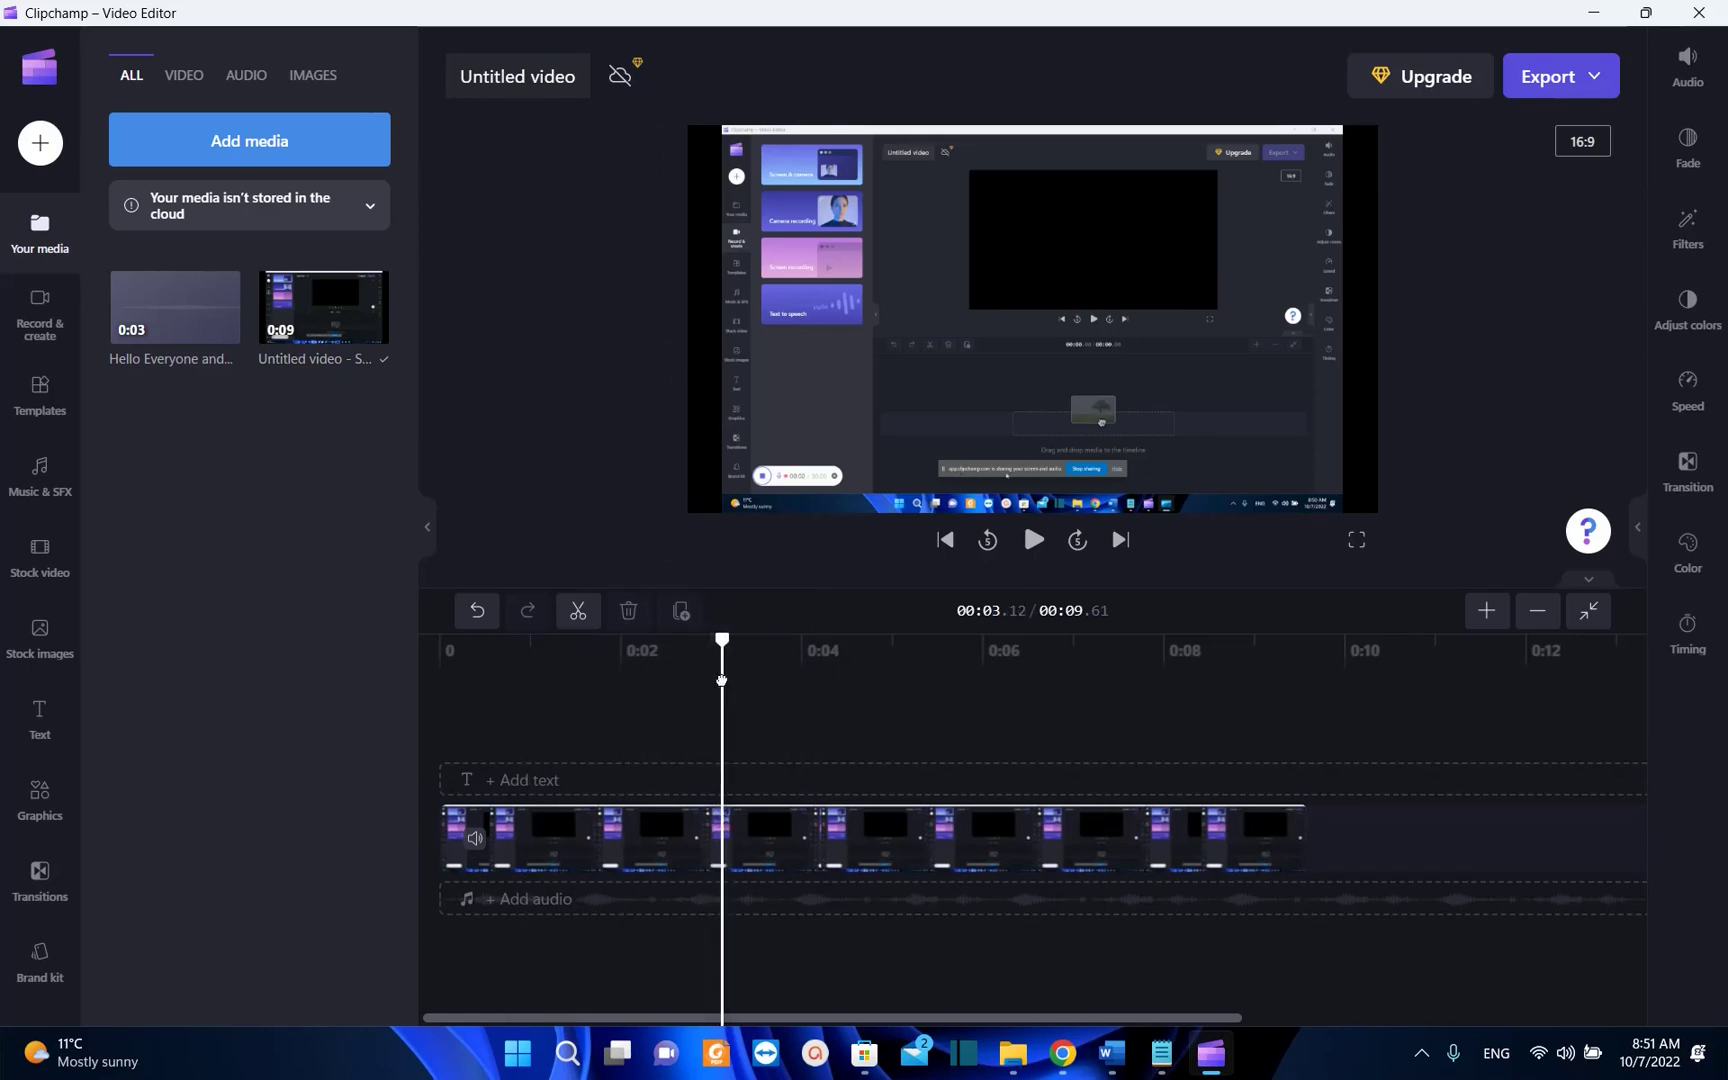
click(730, 845)
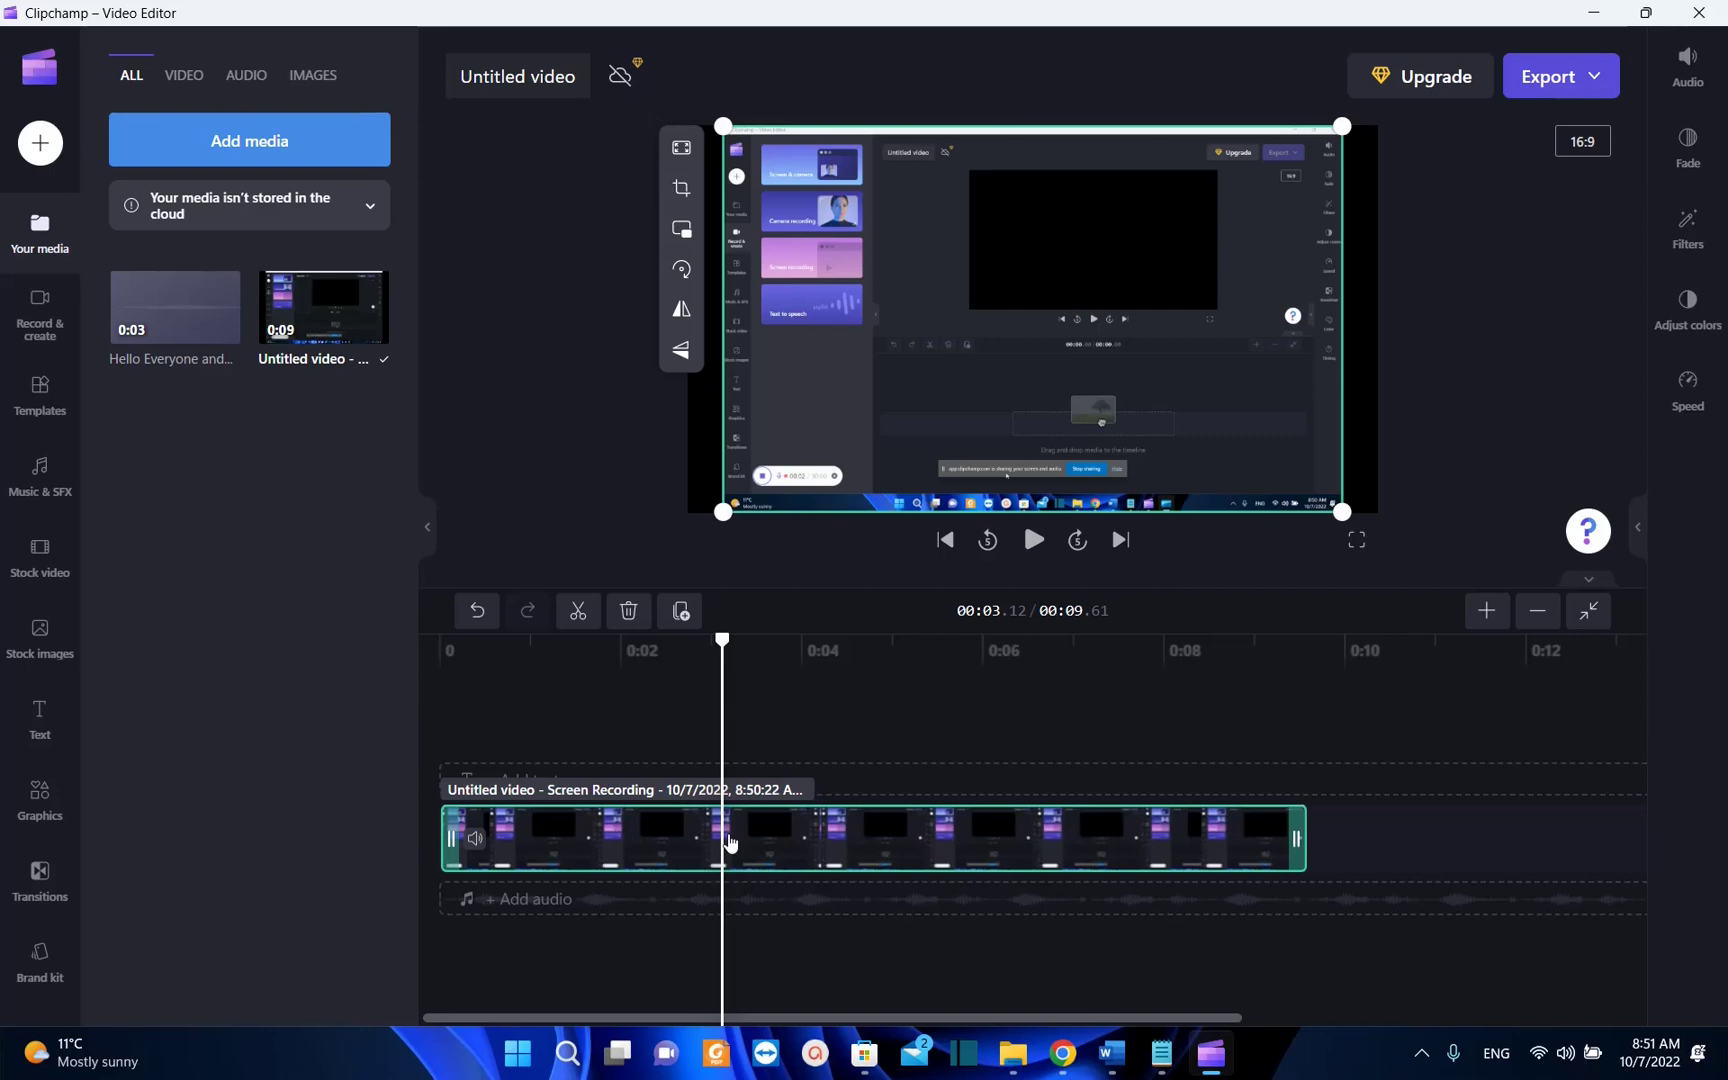
right_click(730, 845)
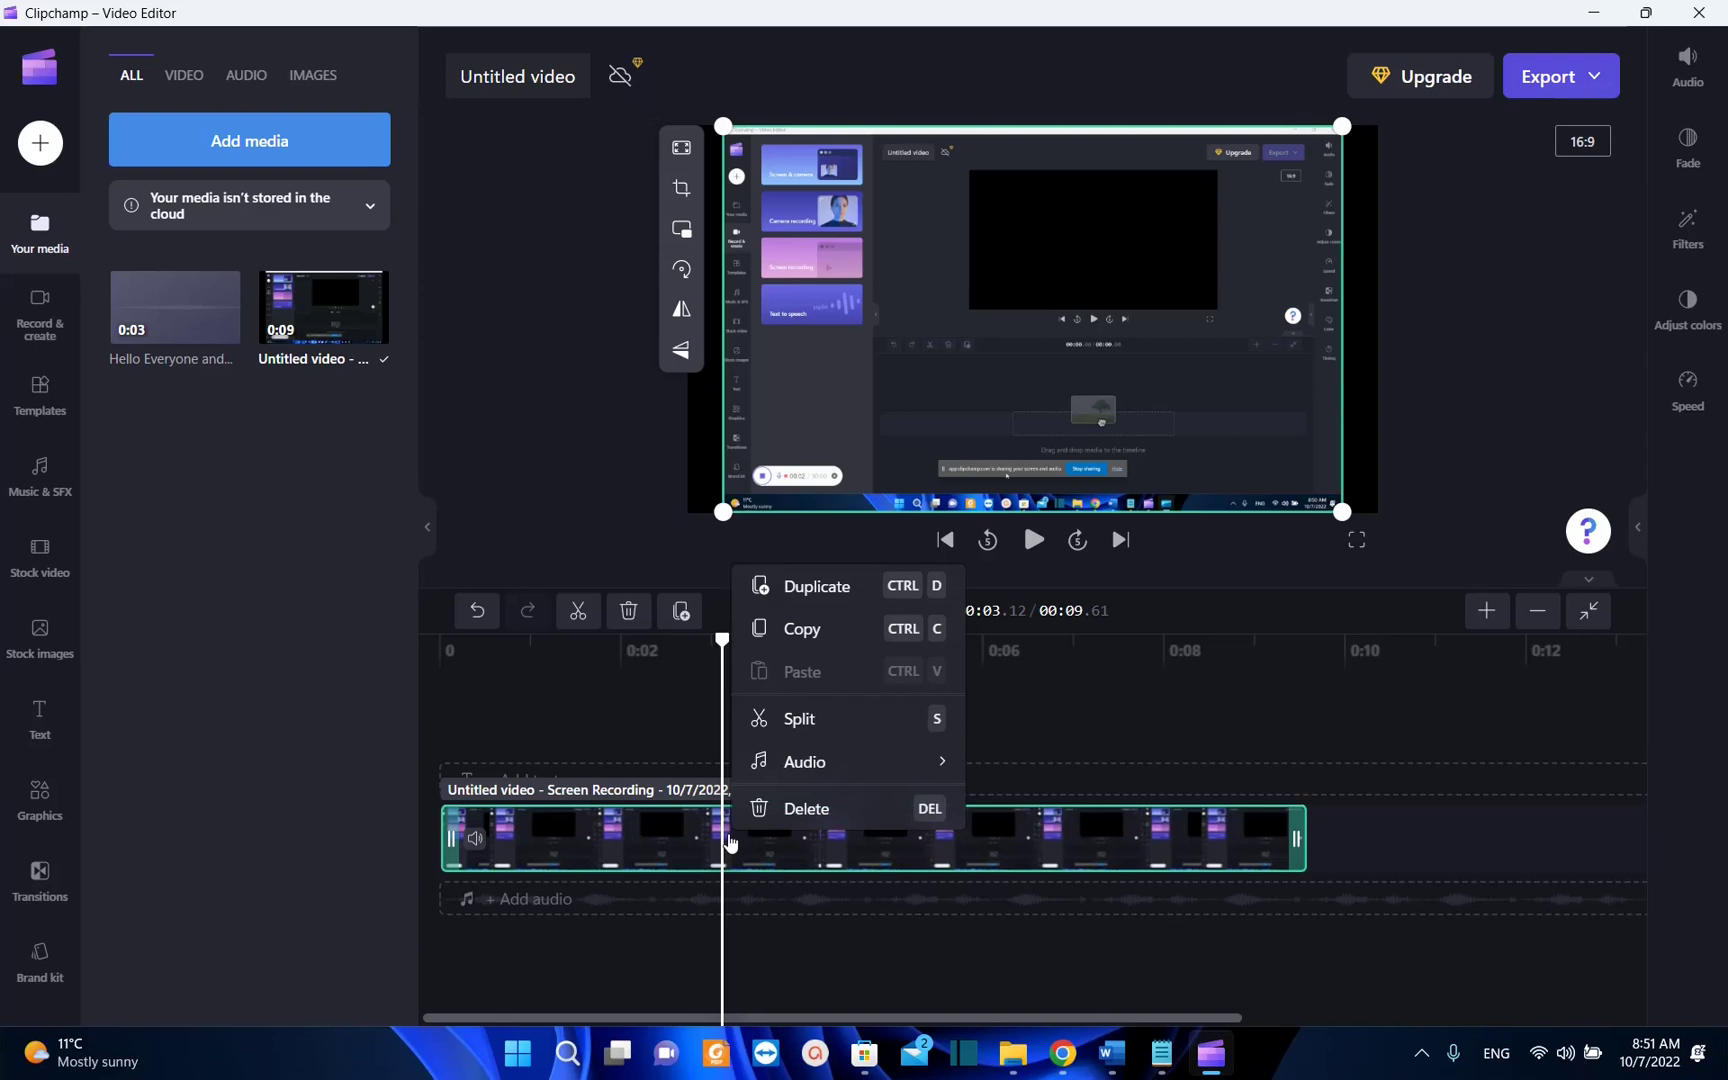
click(826, 720)
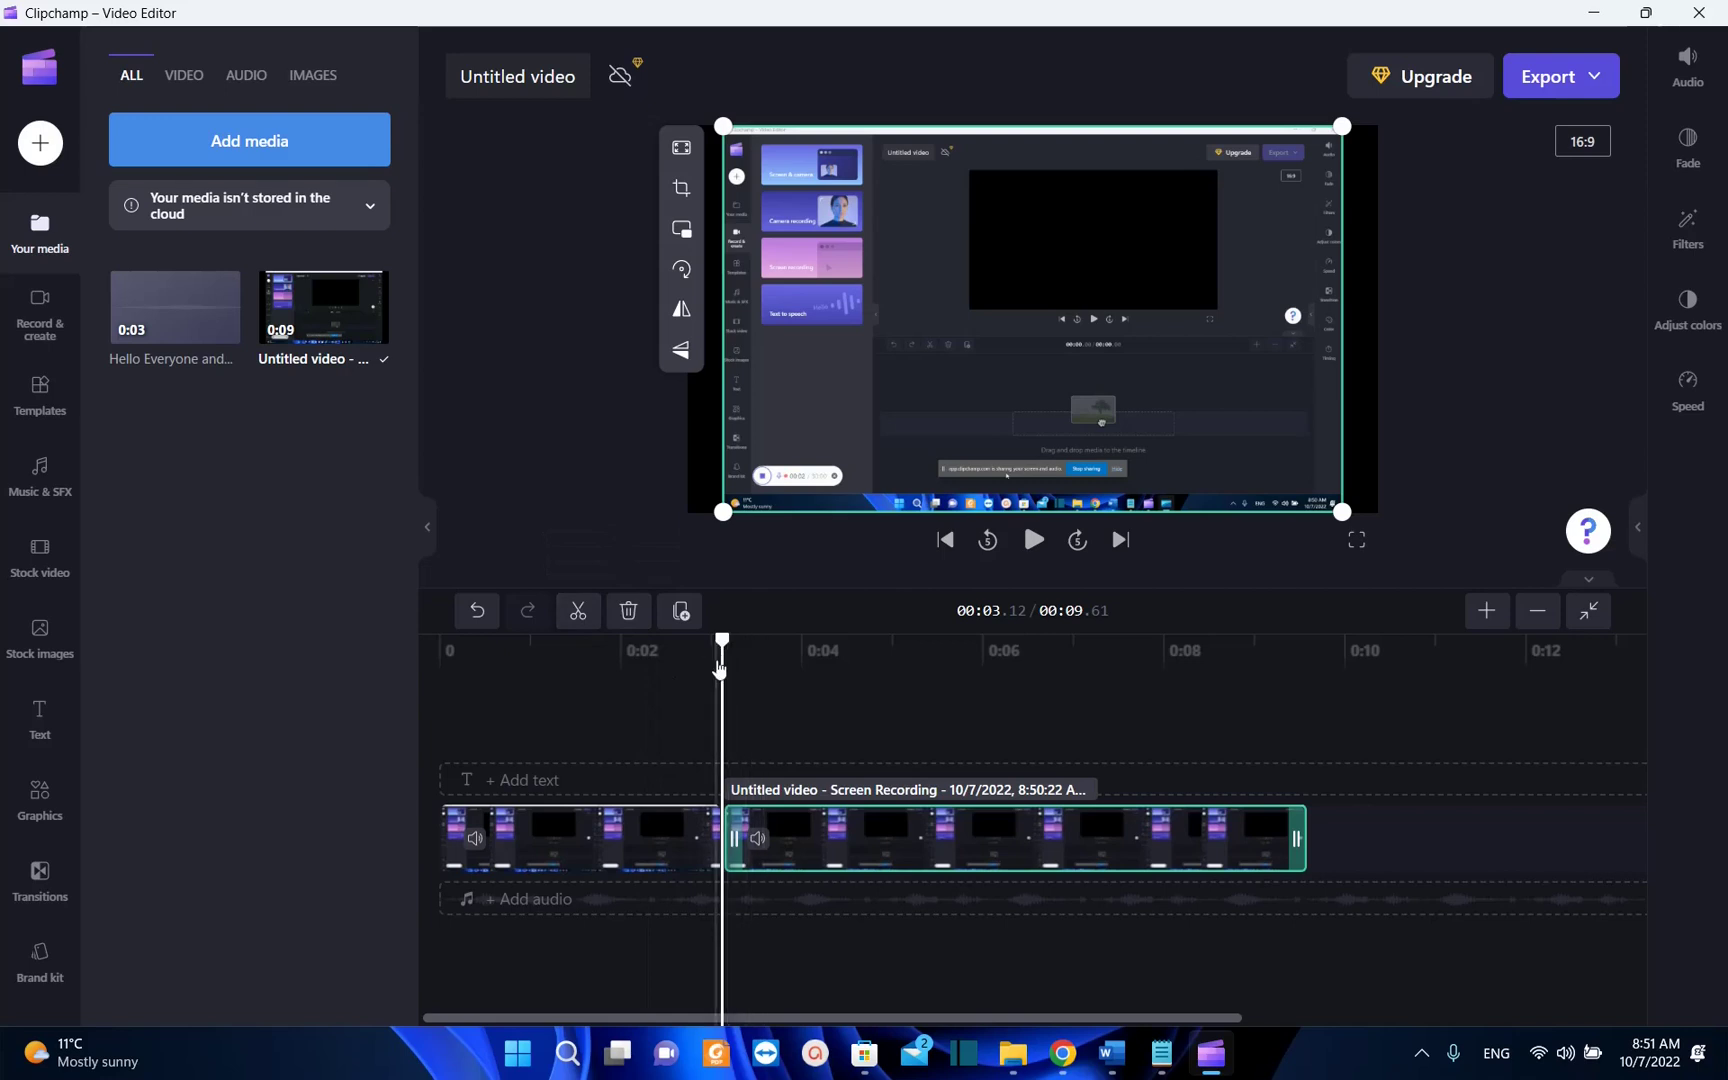
drag(721, 700, 665, 694)
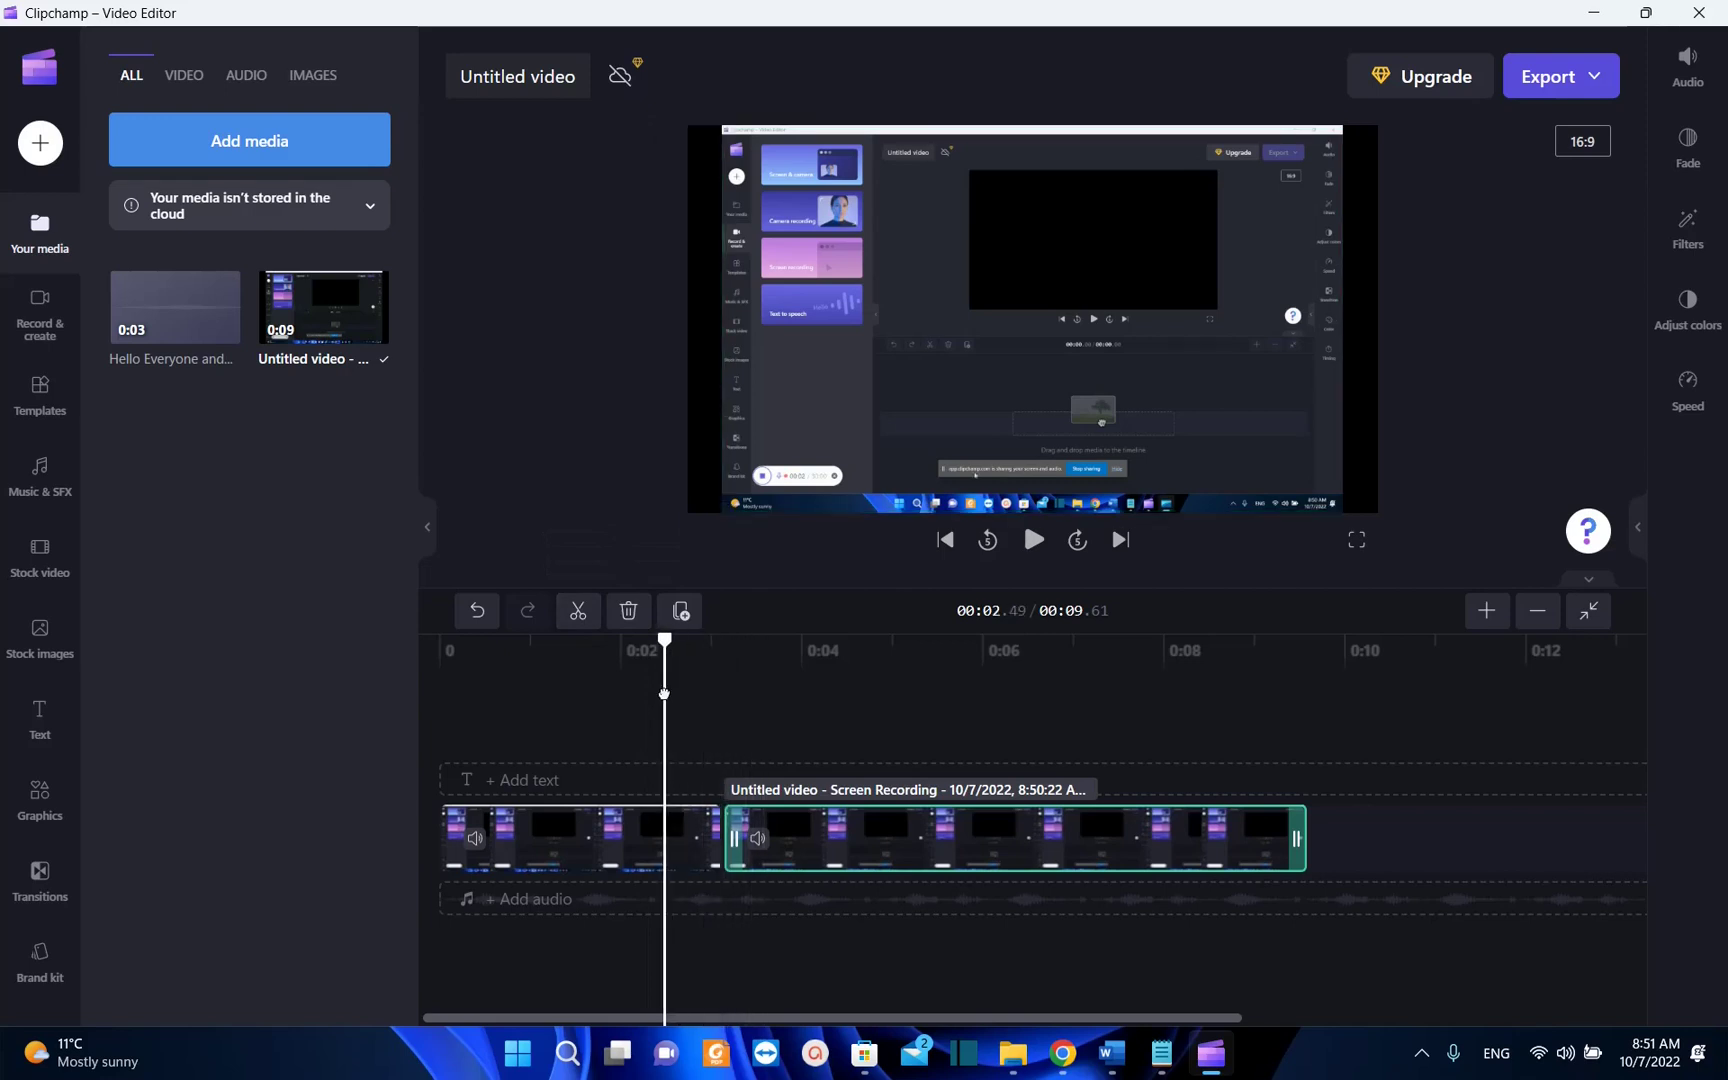
Delete the middle piece of the recording, the 00:01.69–00:03.12 section
click(589, 703)
click(593, 656)
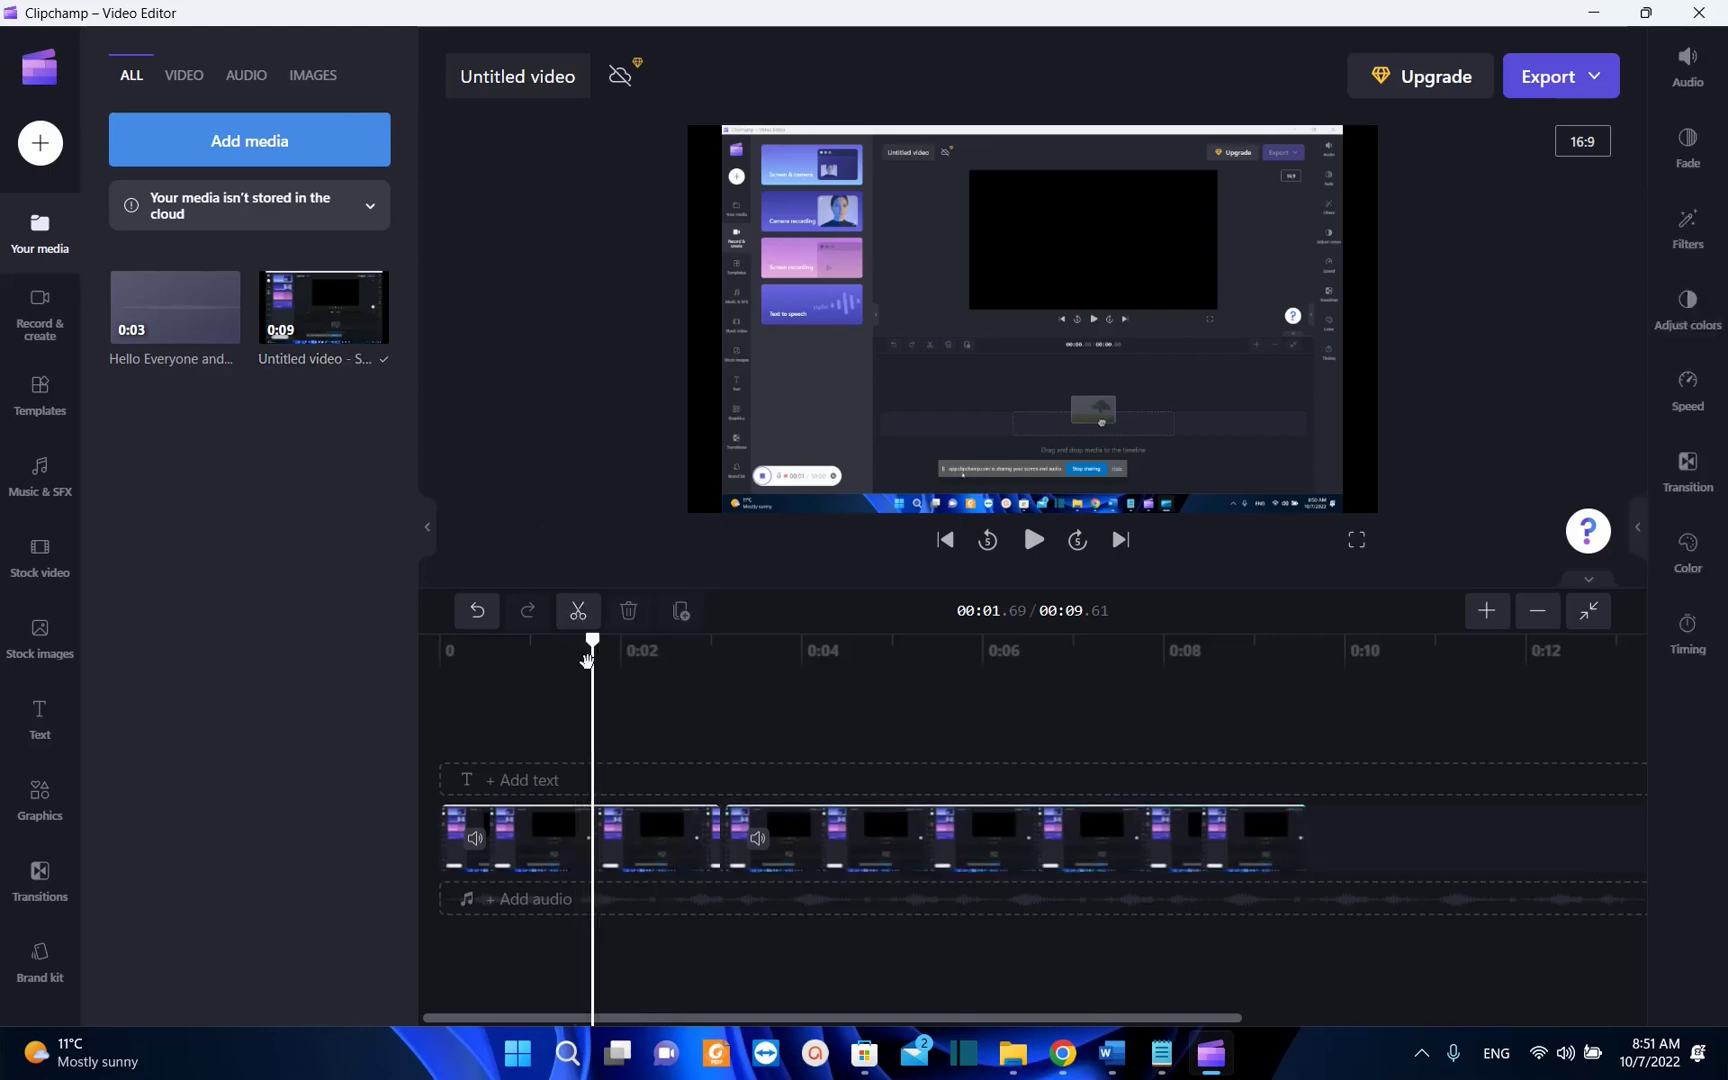
click(667, 842)
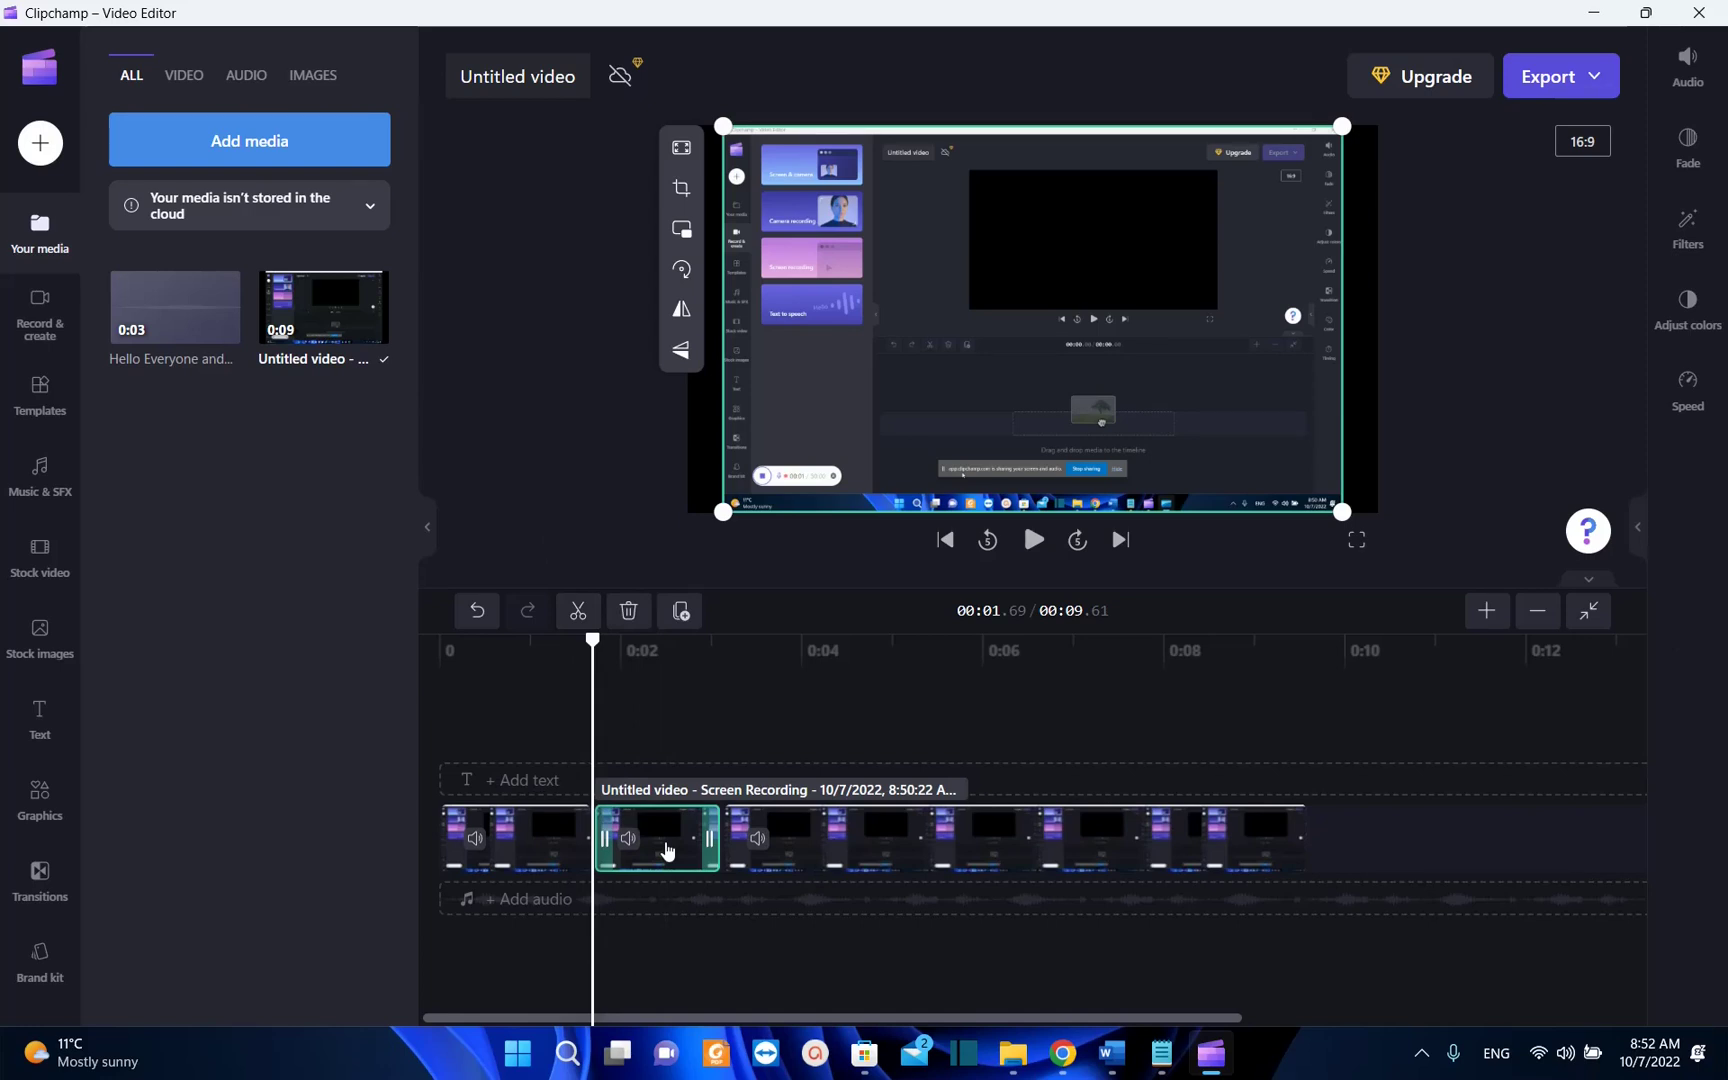
right_click(667, 850)
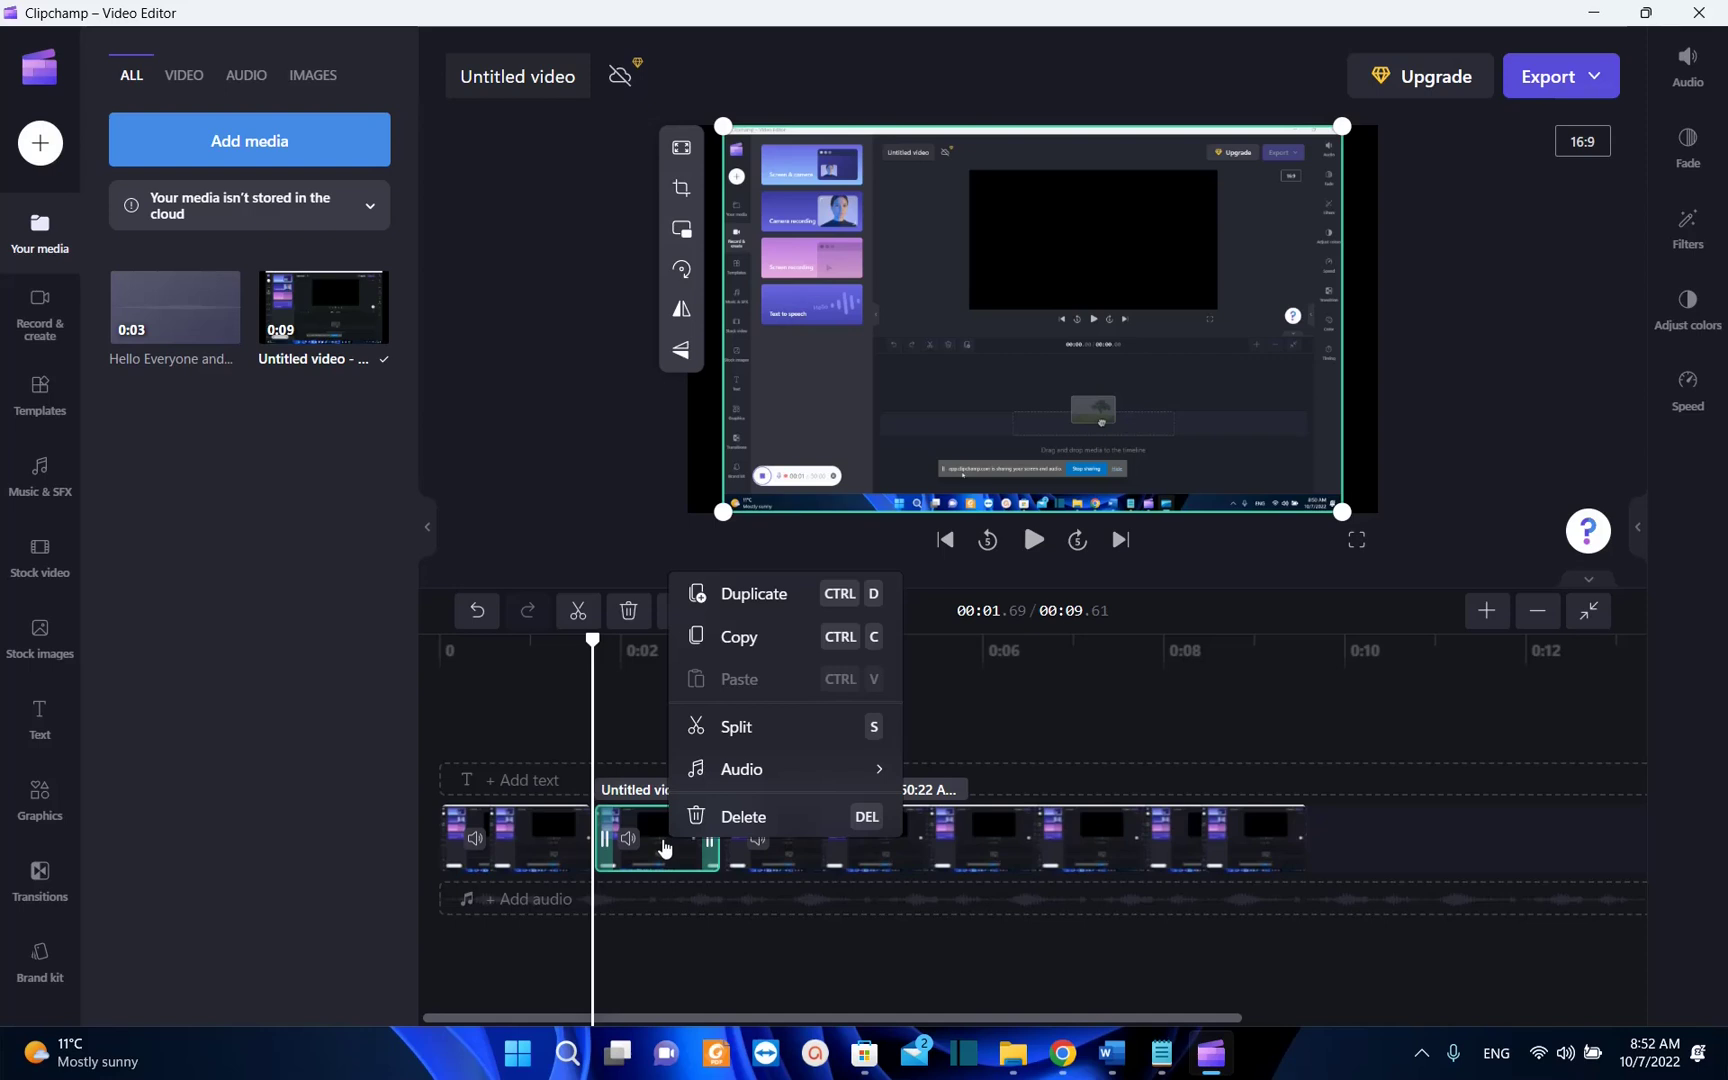
mouse_move(824, 781)
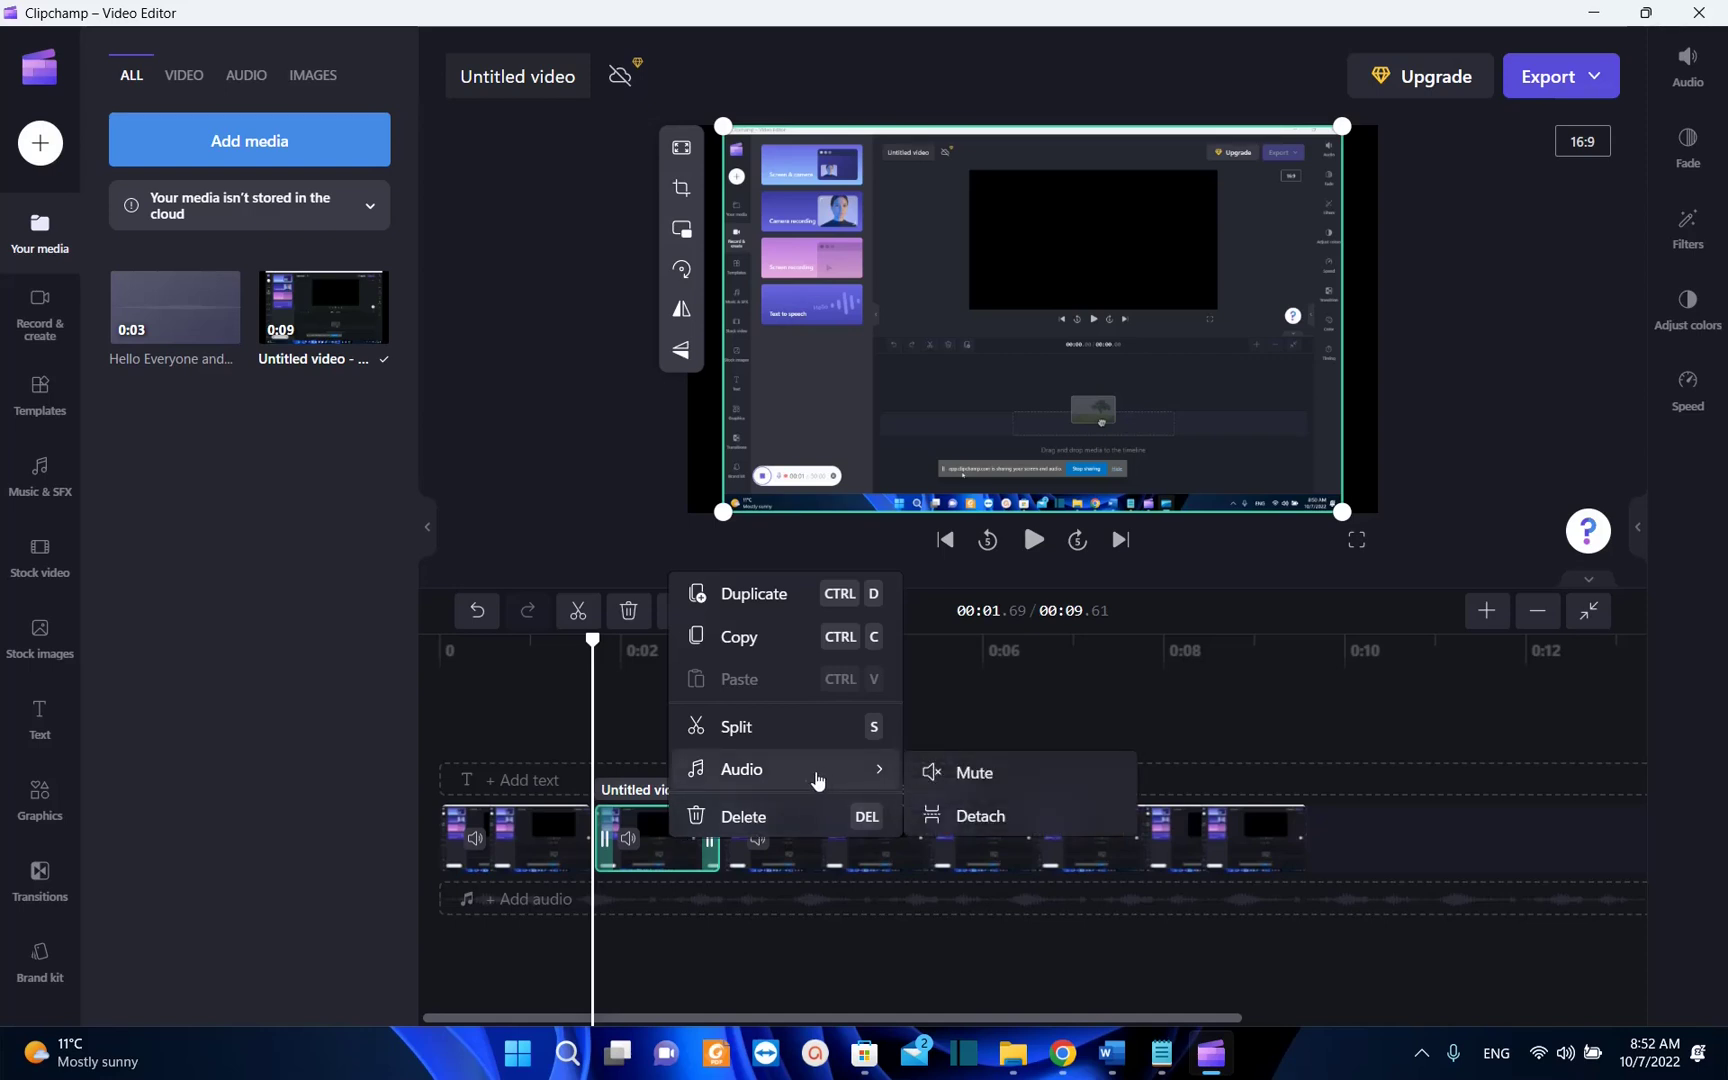
click(751, 818)
Slide the later clip left to close the gap and return the playhead to 0:00
drag(879, 856, 818, 829)
click(549, 678)
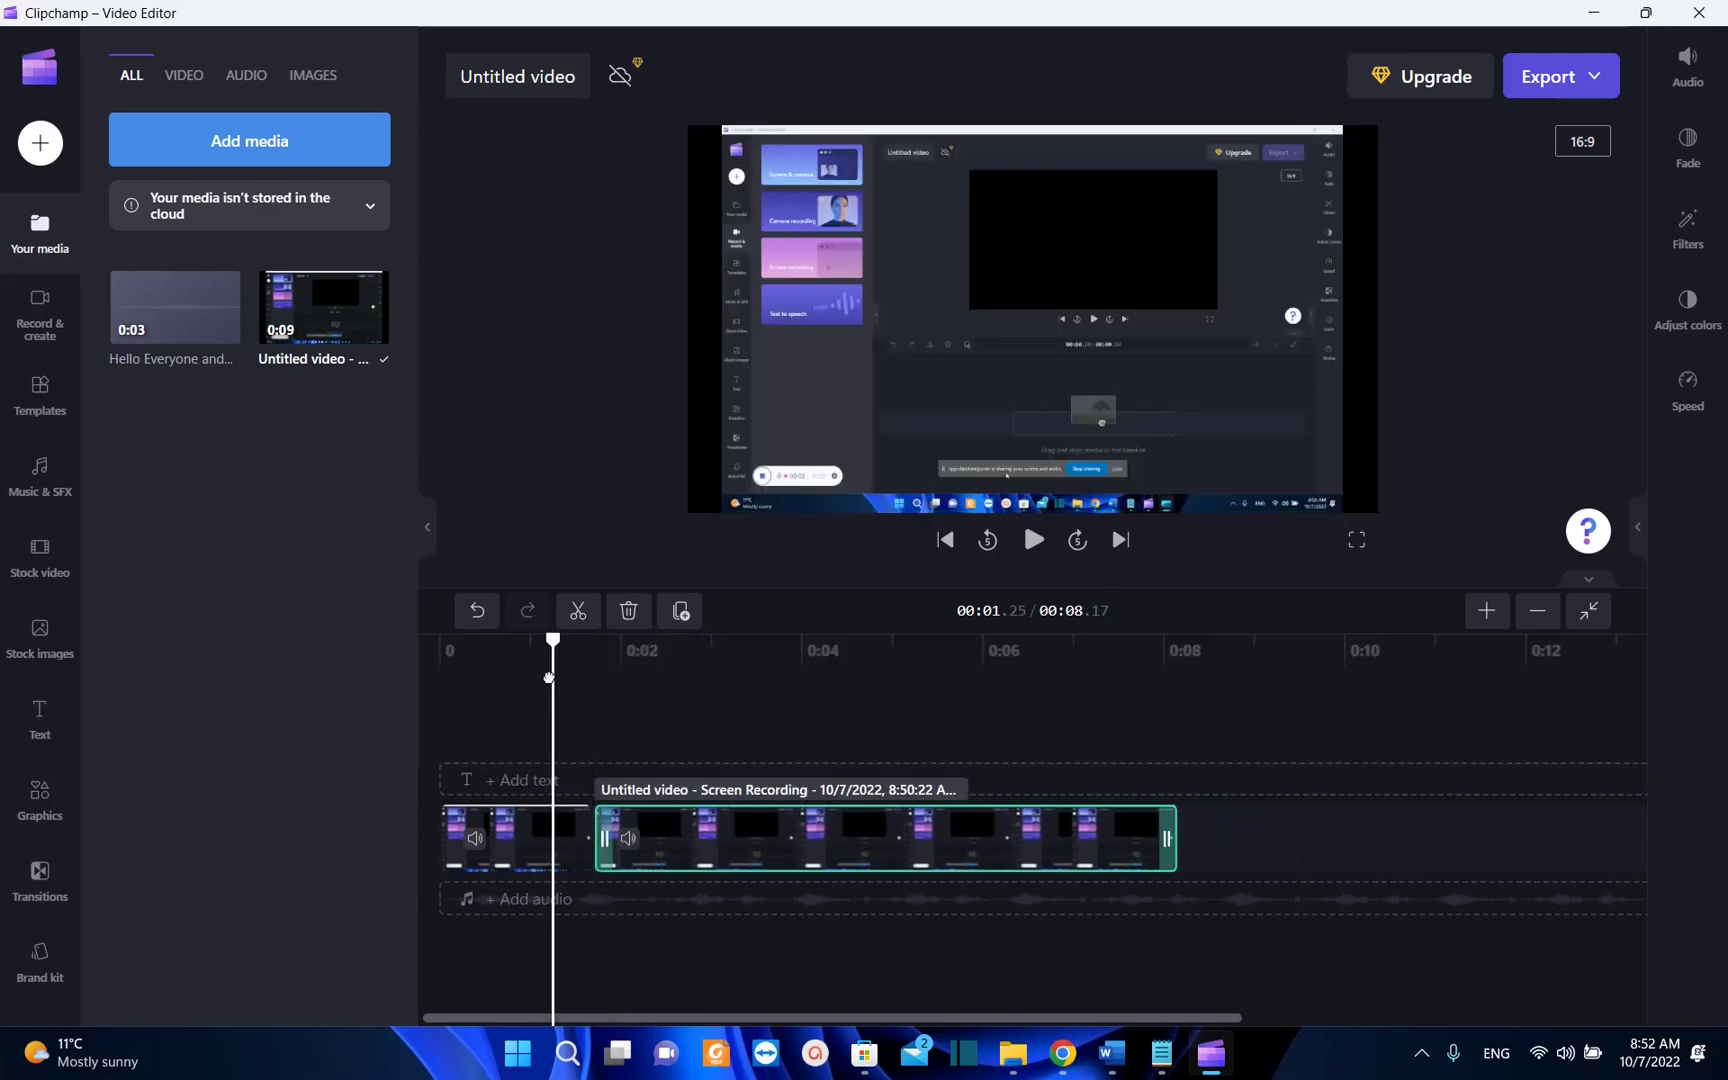
drag(549, 678, 497, 686)
click(444, 670)
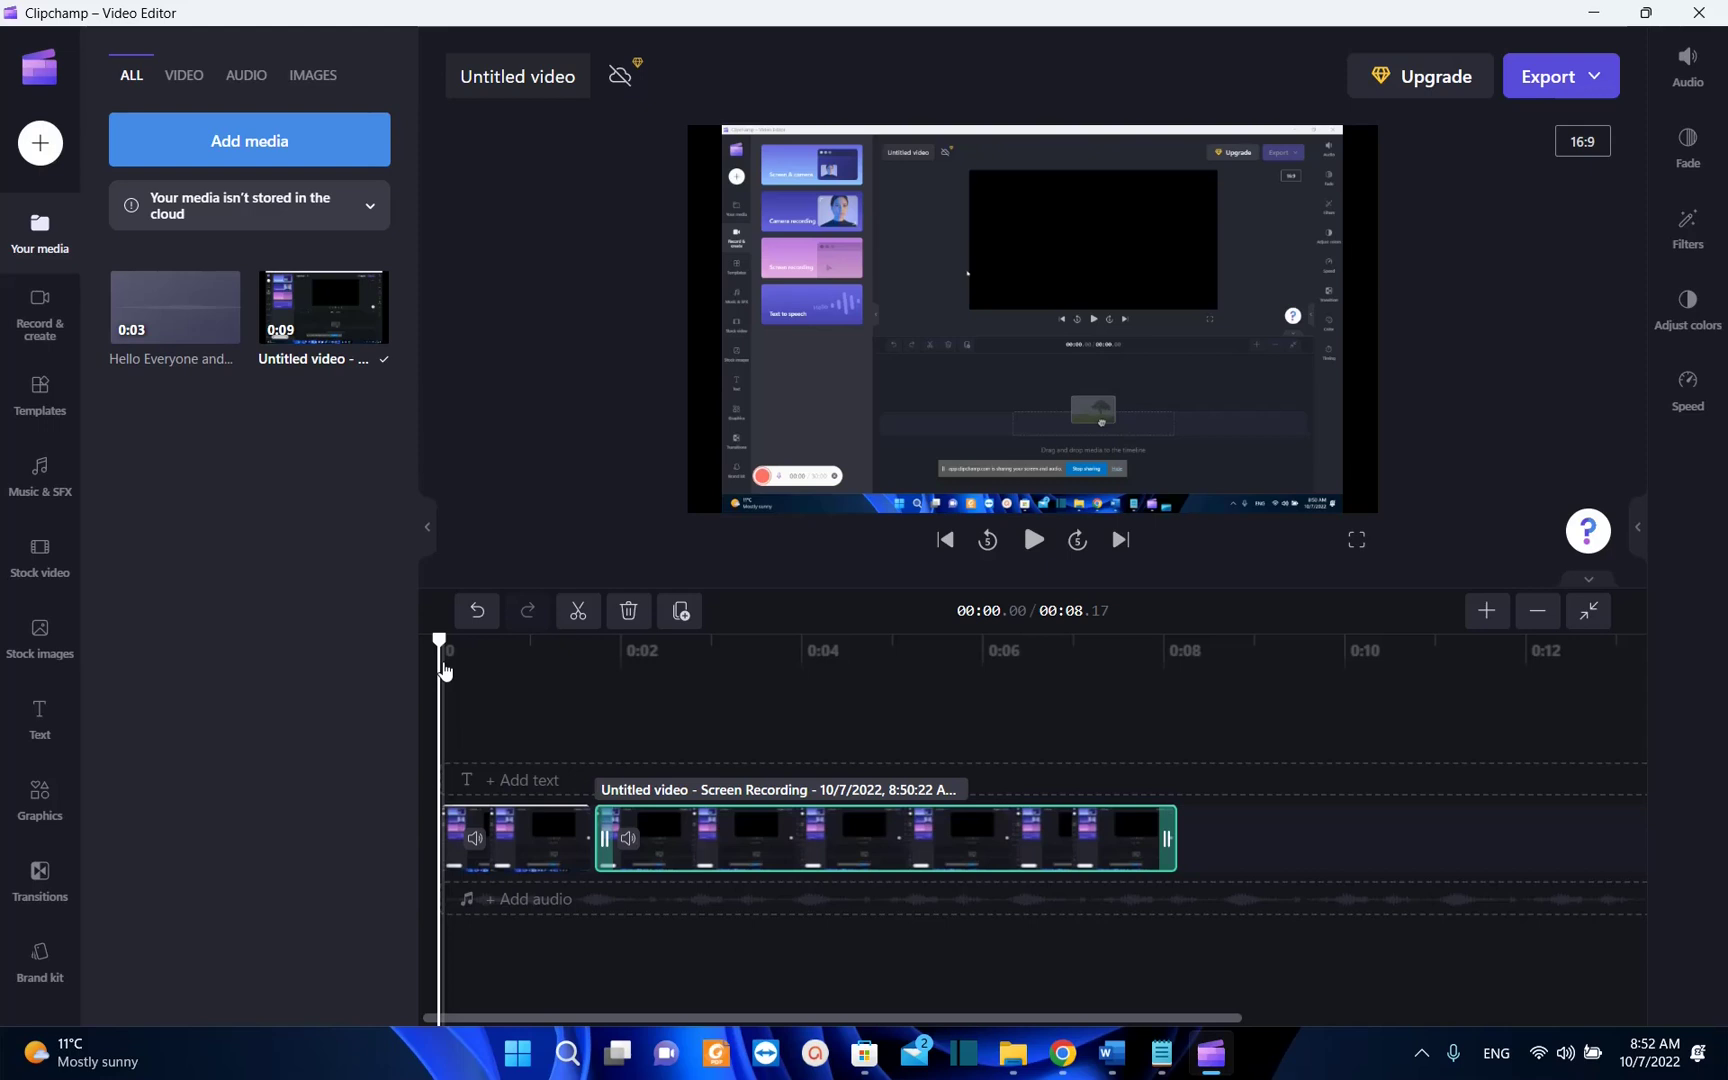
Set the recording clip's speed to Slow at 0.3x, stretching the project to 00:23.31
click(1688, 148)
click(1689, 305)
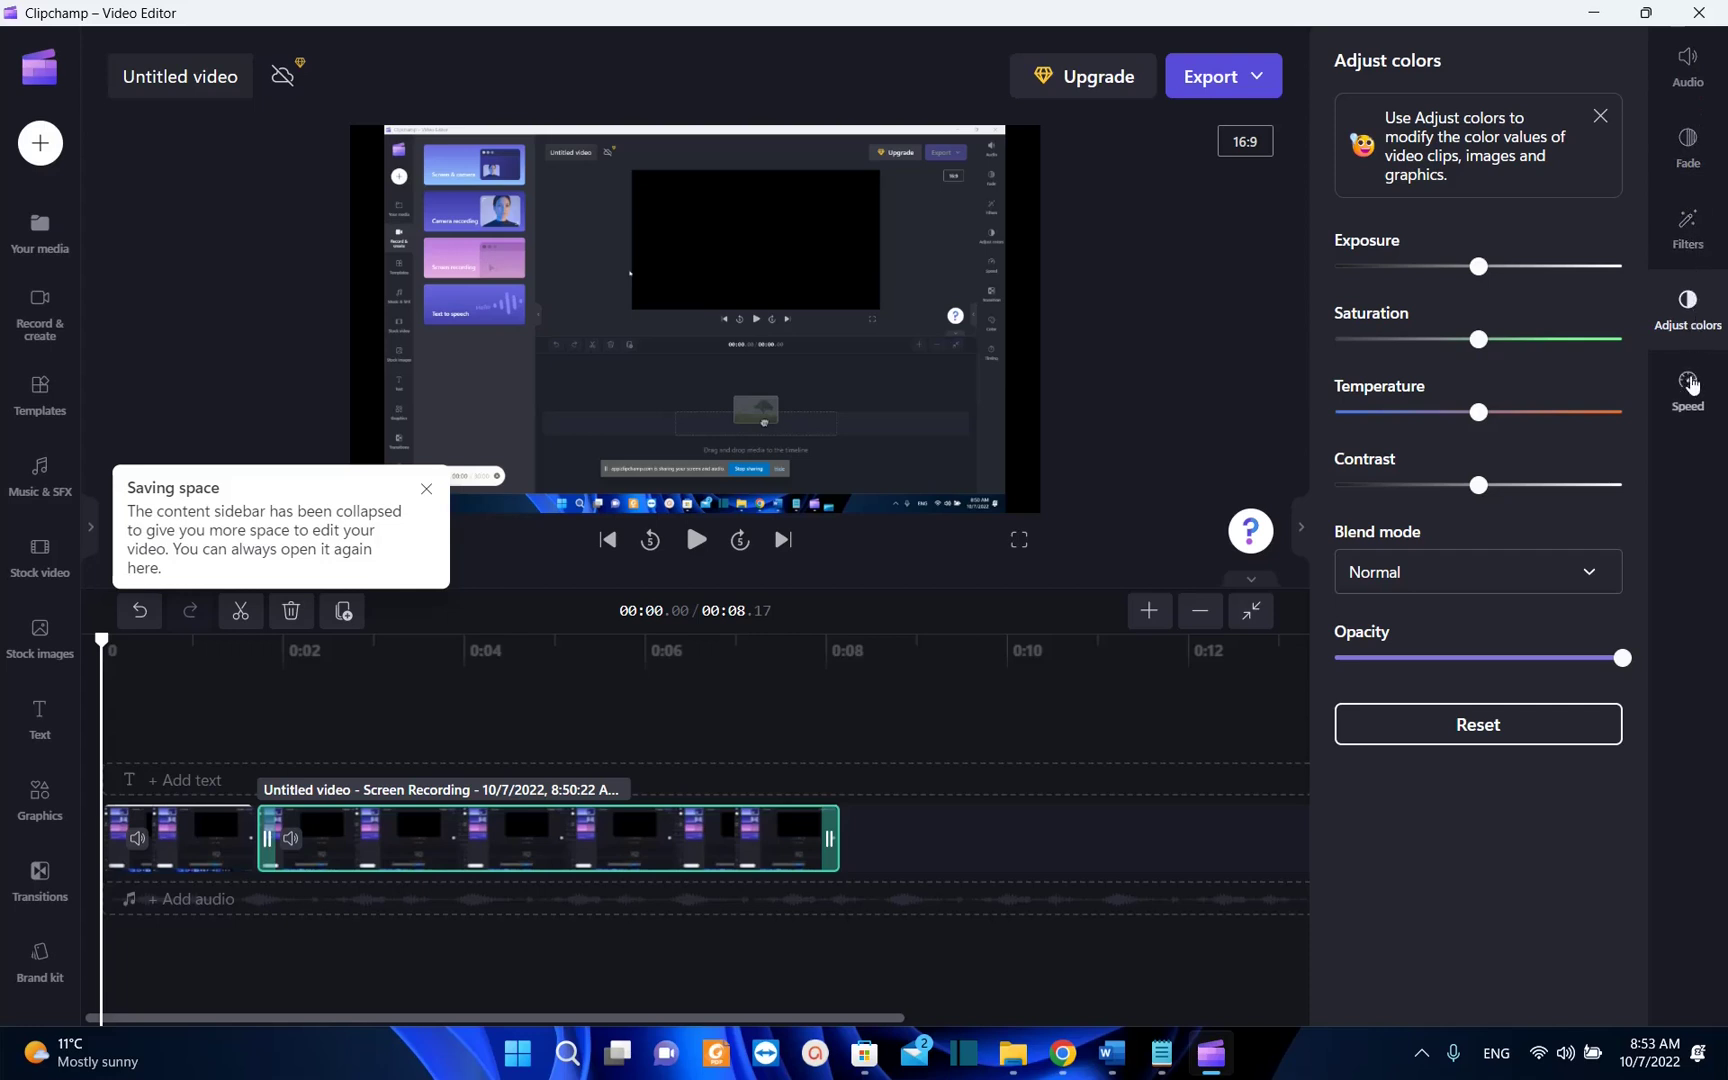
click(1693, 400)
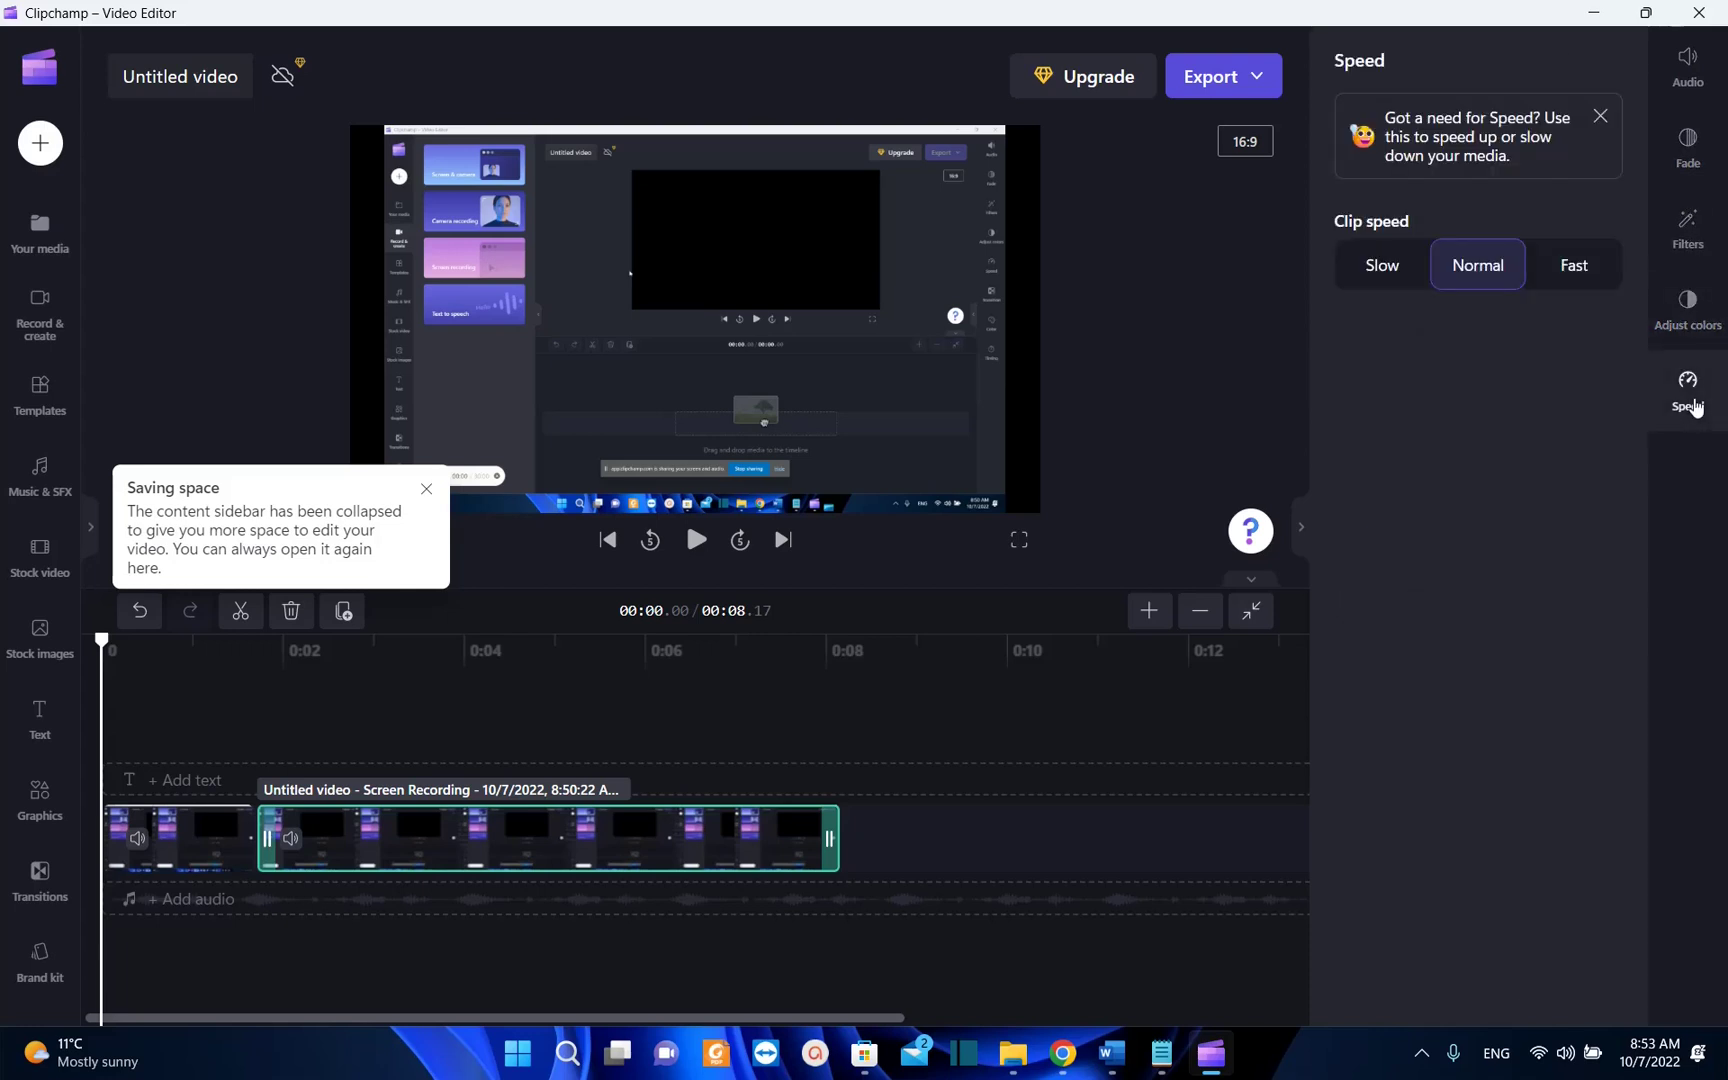
click(1568, 264)
click(1378, 268)
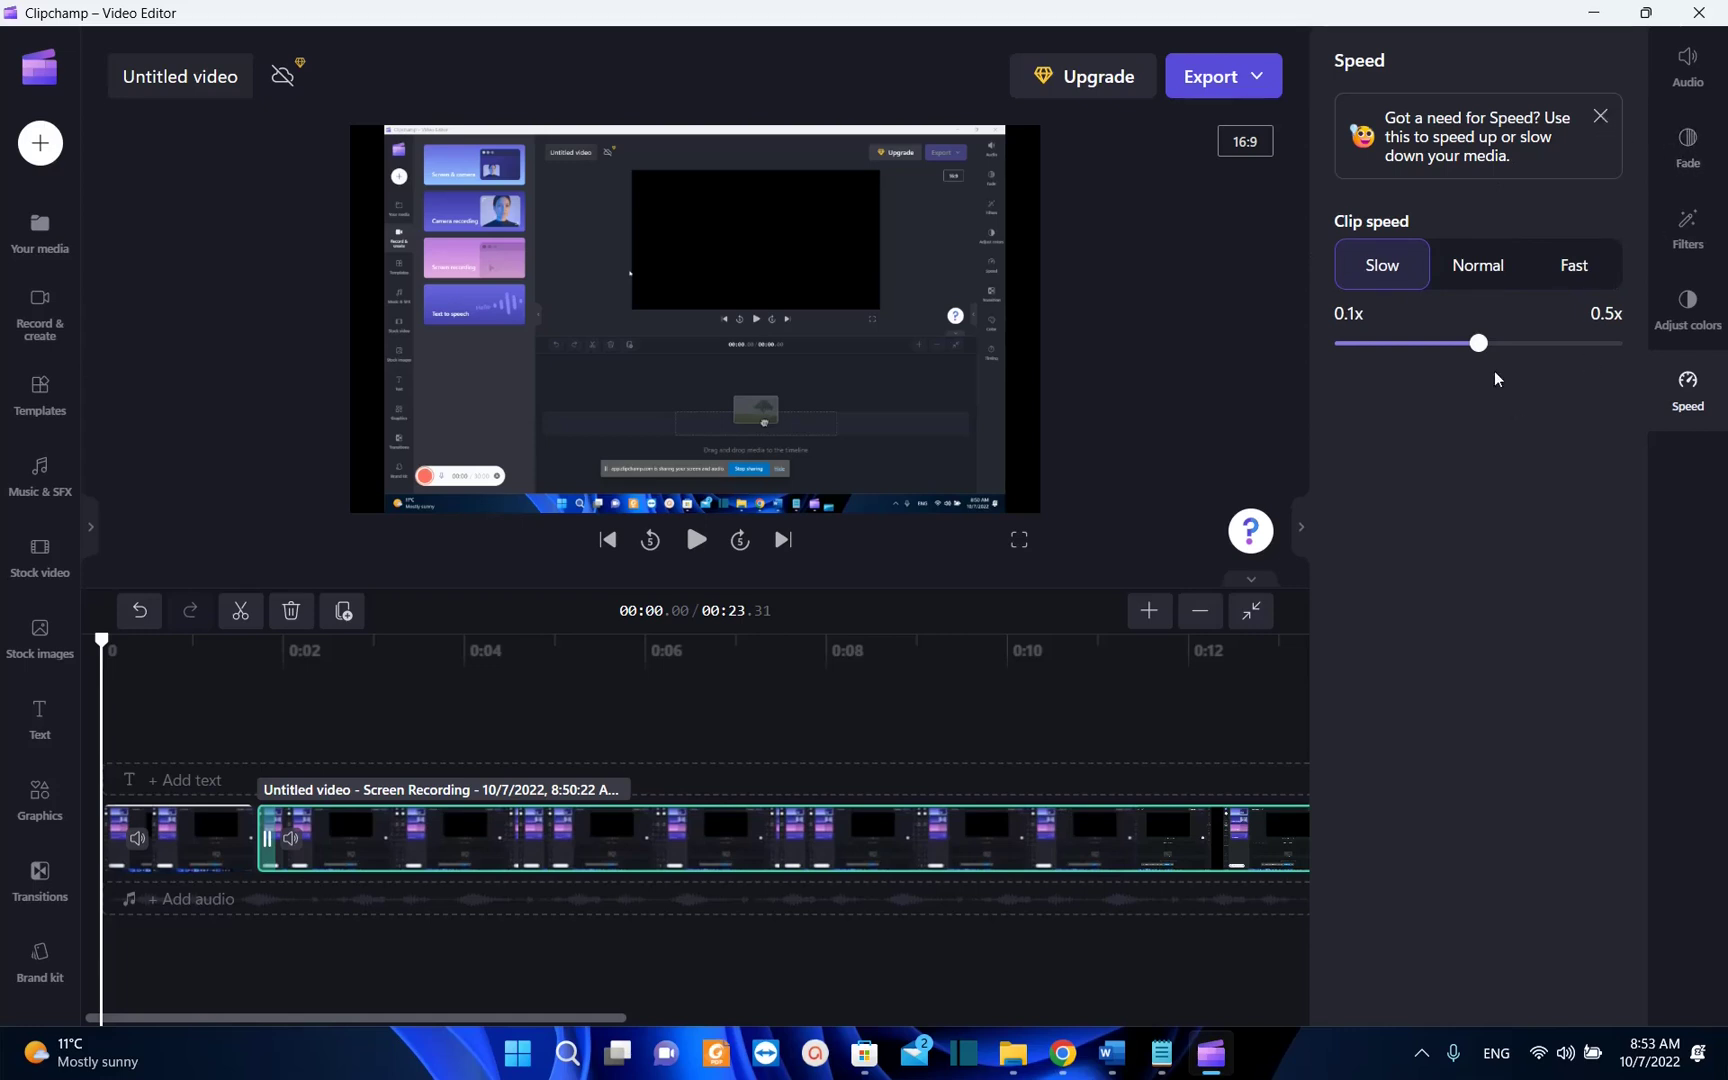
drag(1480, 343, 1530, 344)
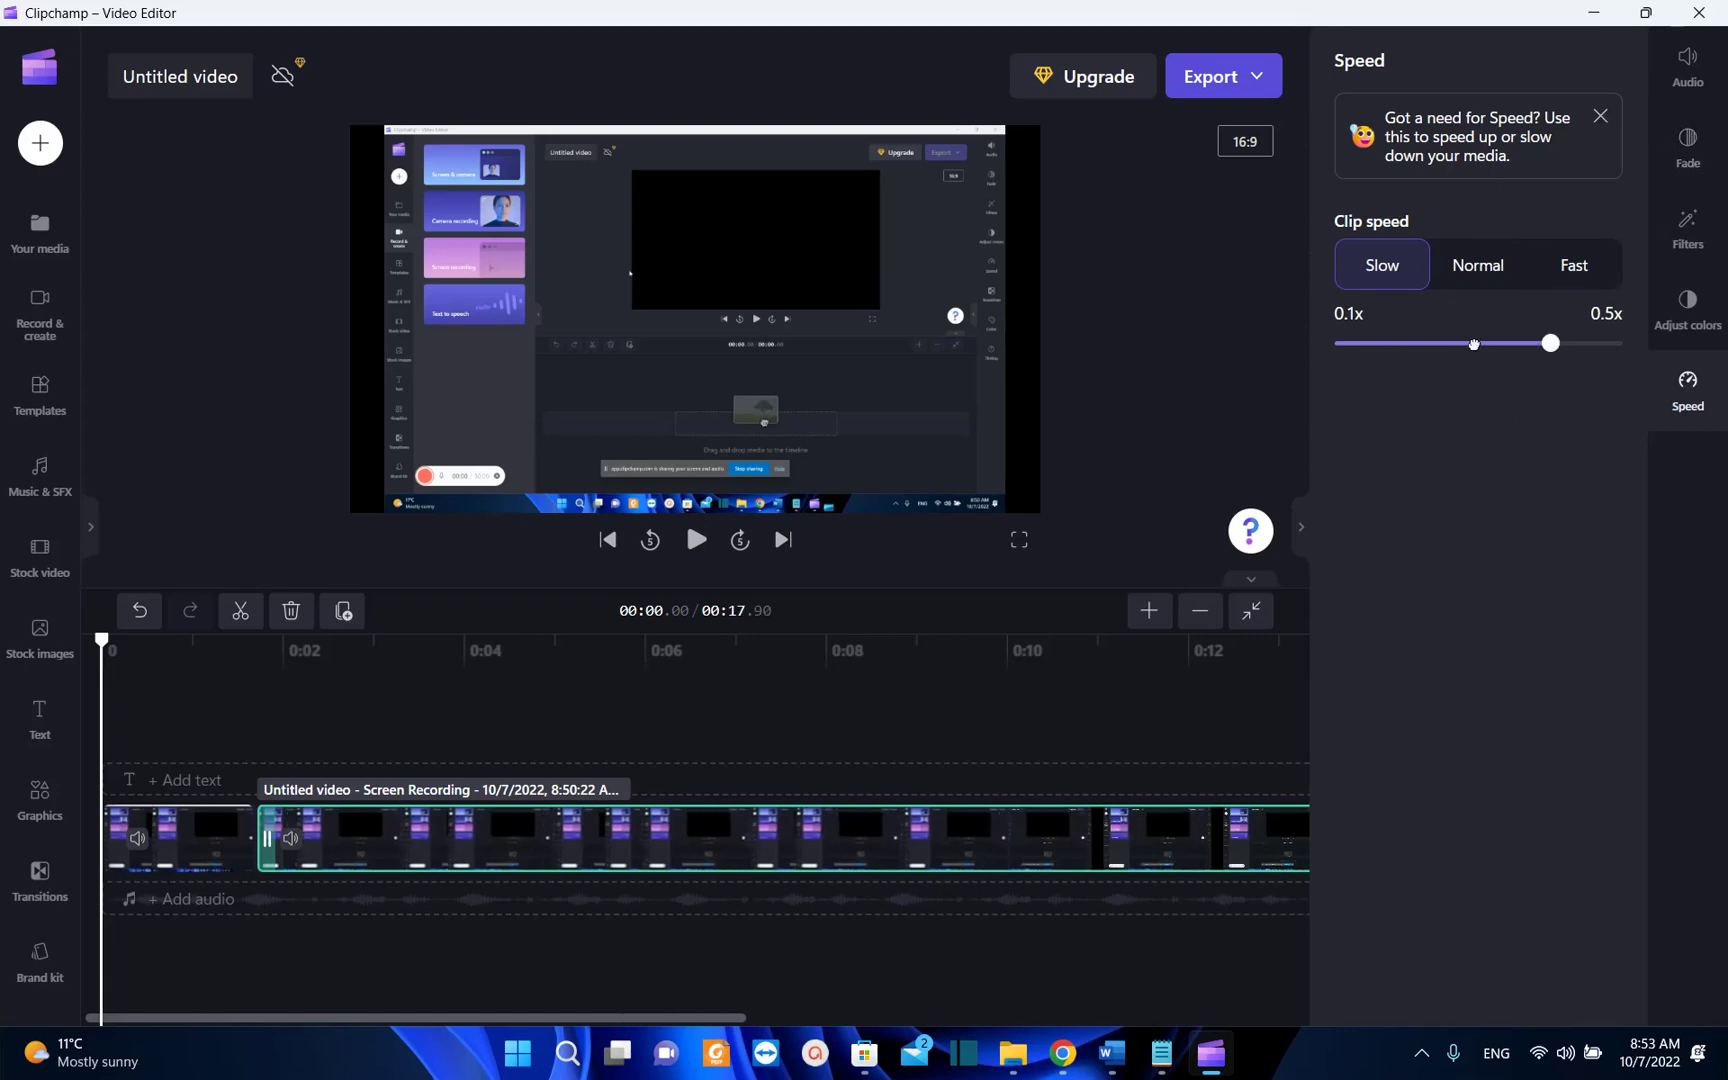
click(1451, 344)
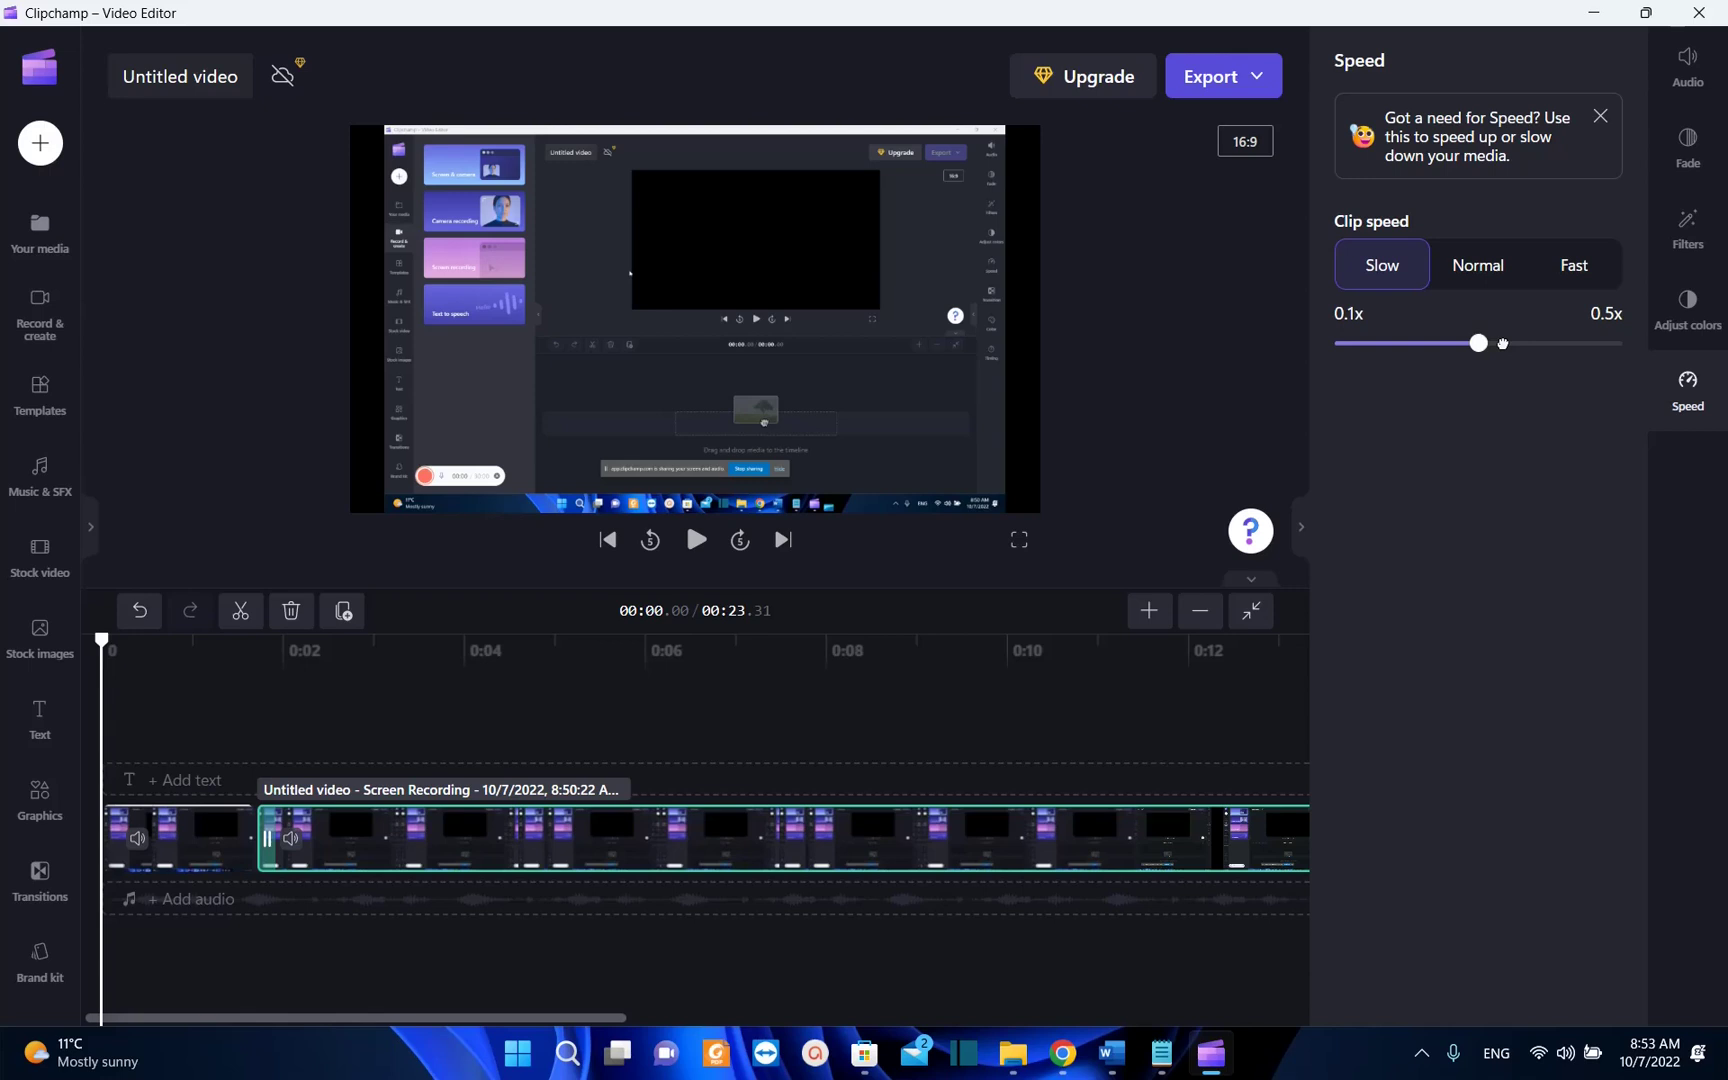
Apply the Euphoric filter to the recording clip and preview it from near the start
click(1690, 232)
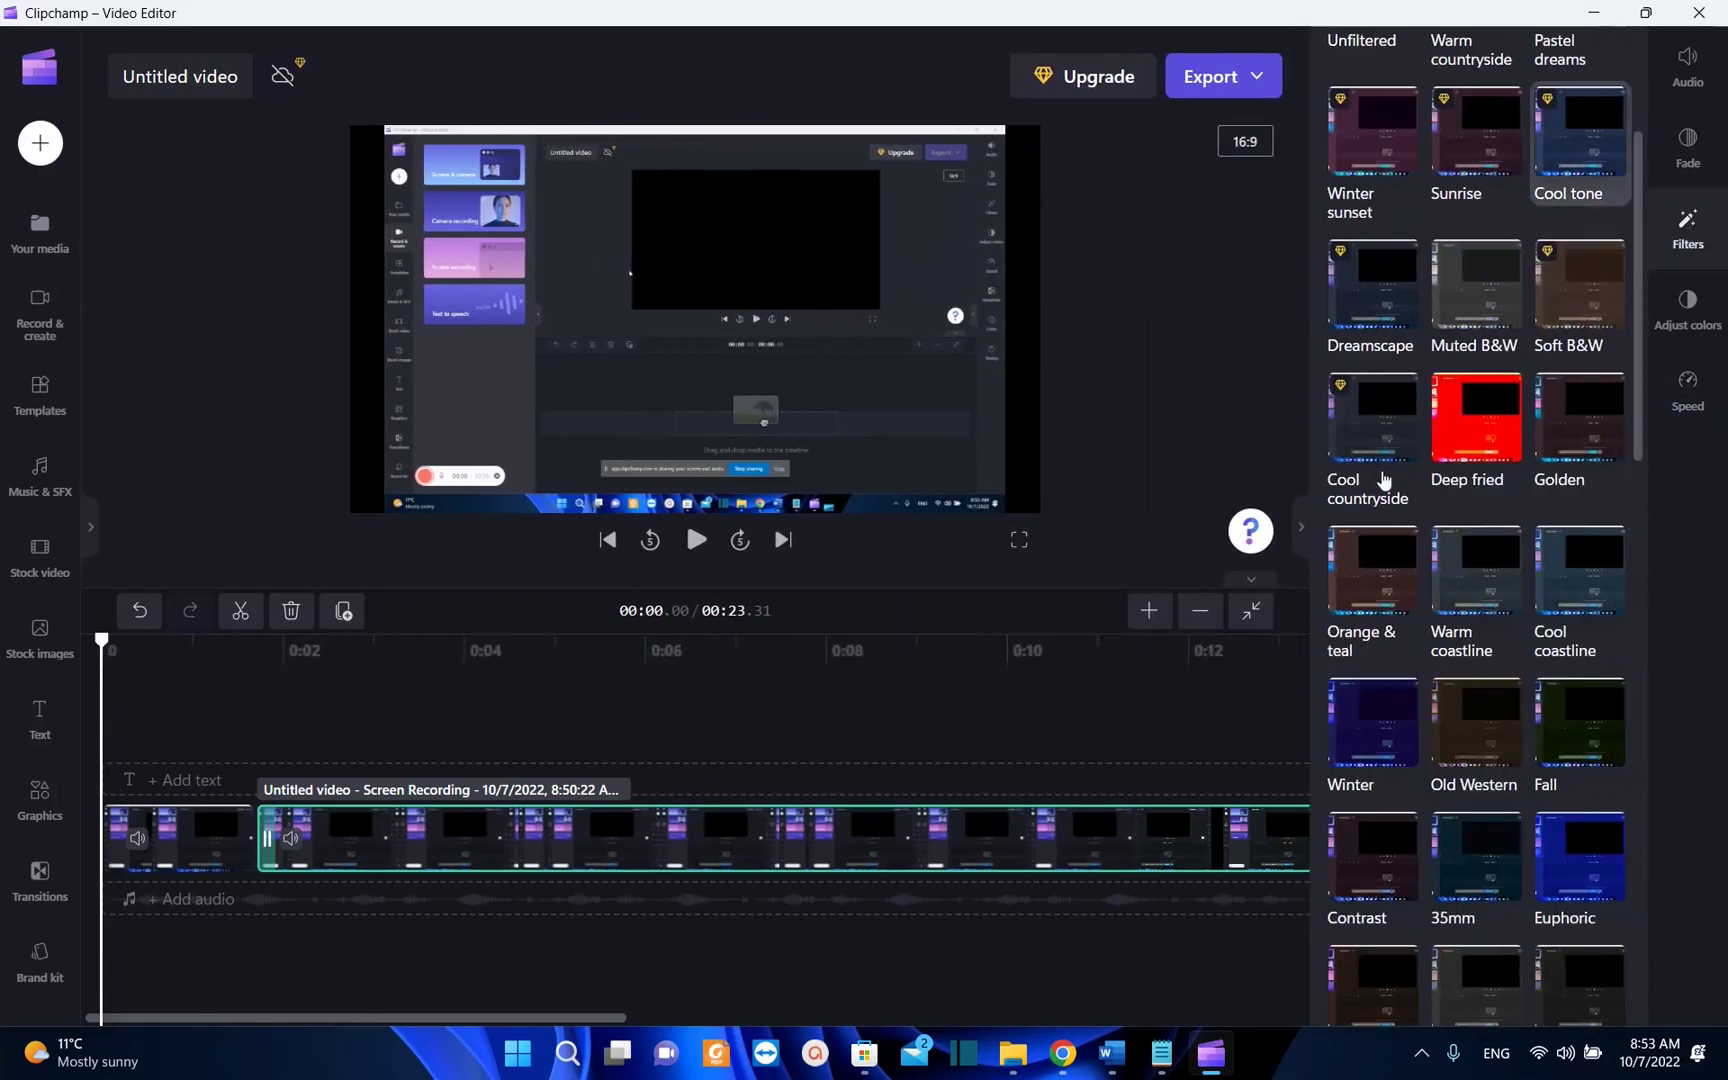
scroll(1384, 481, down, 5)
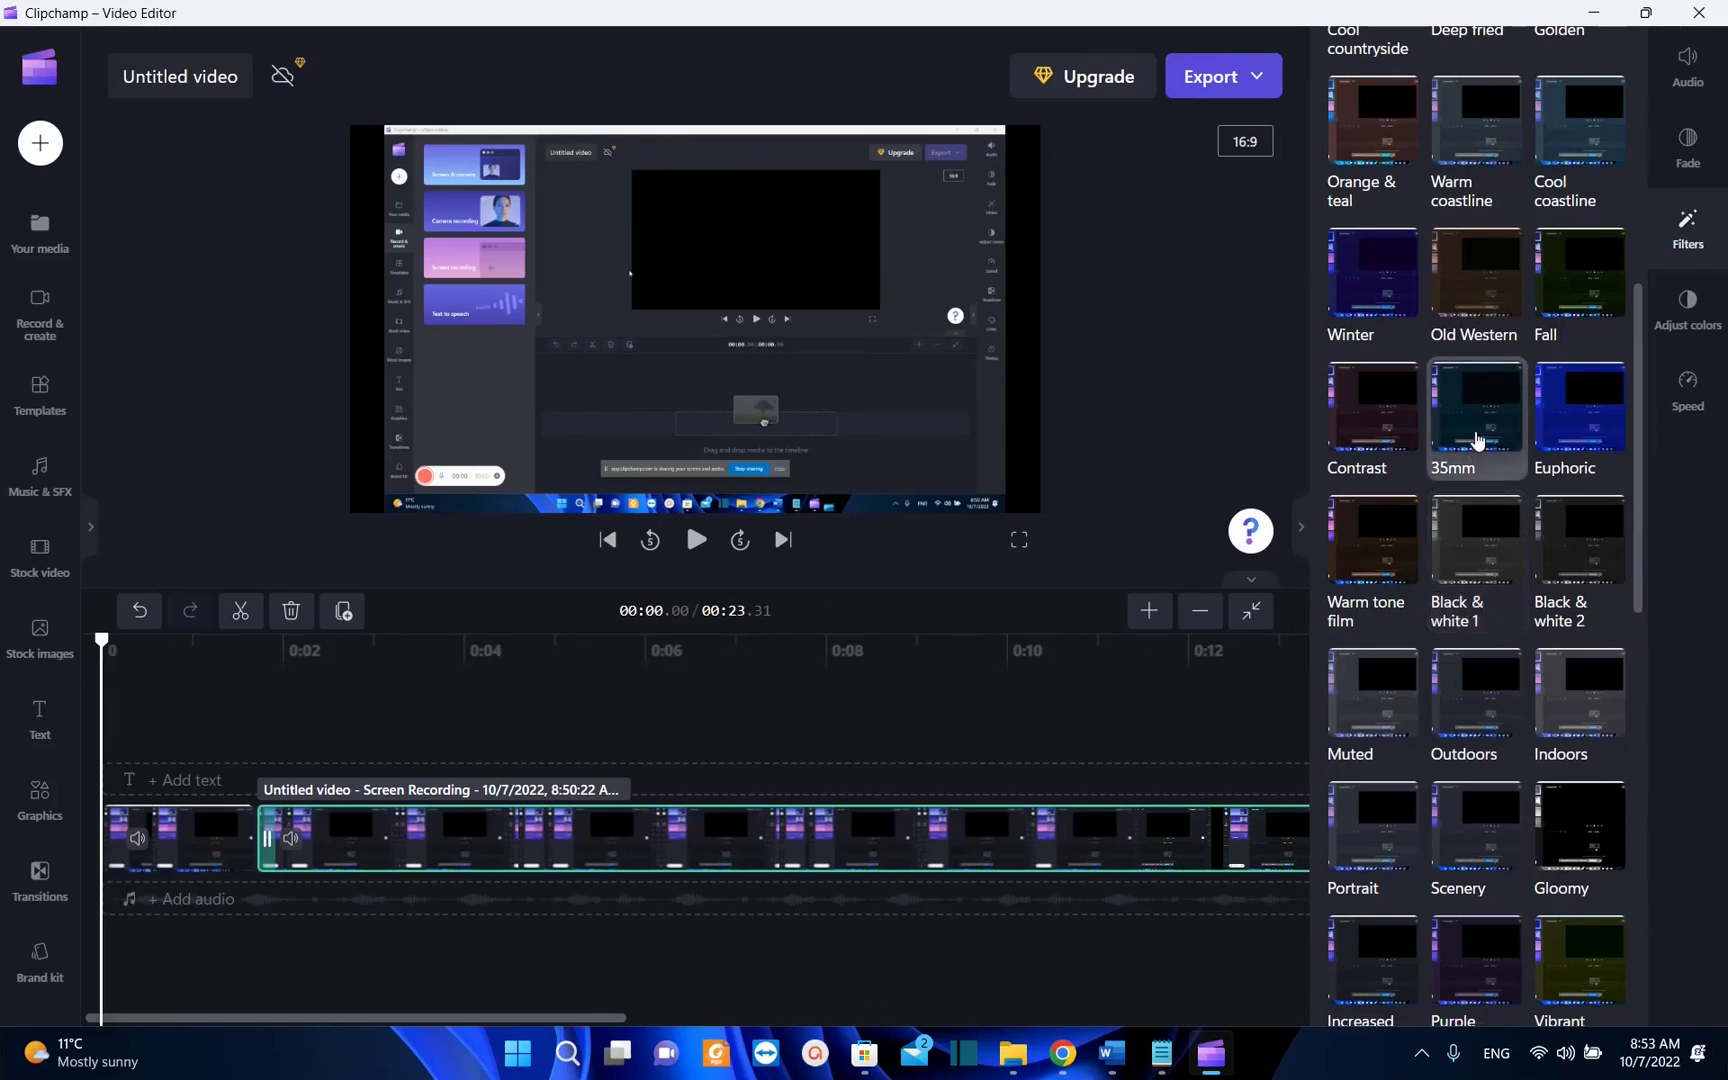
click(1563, 428)
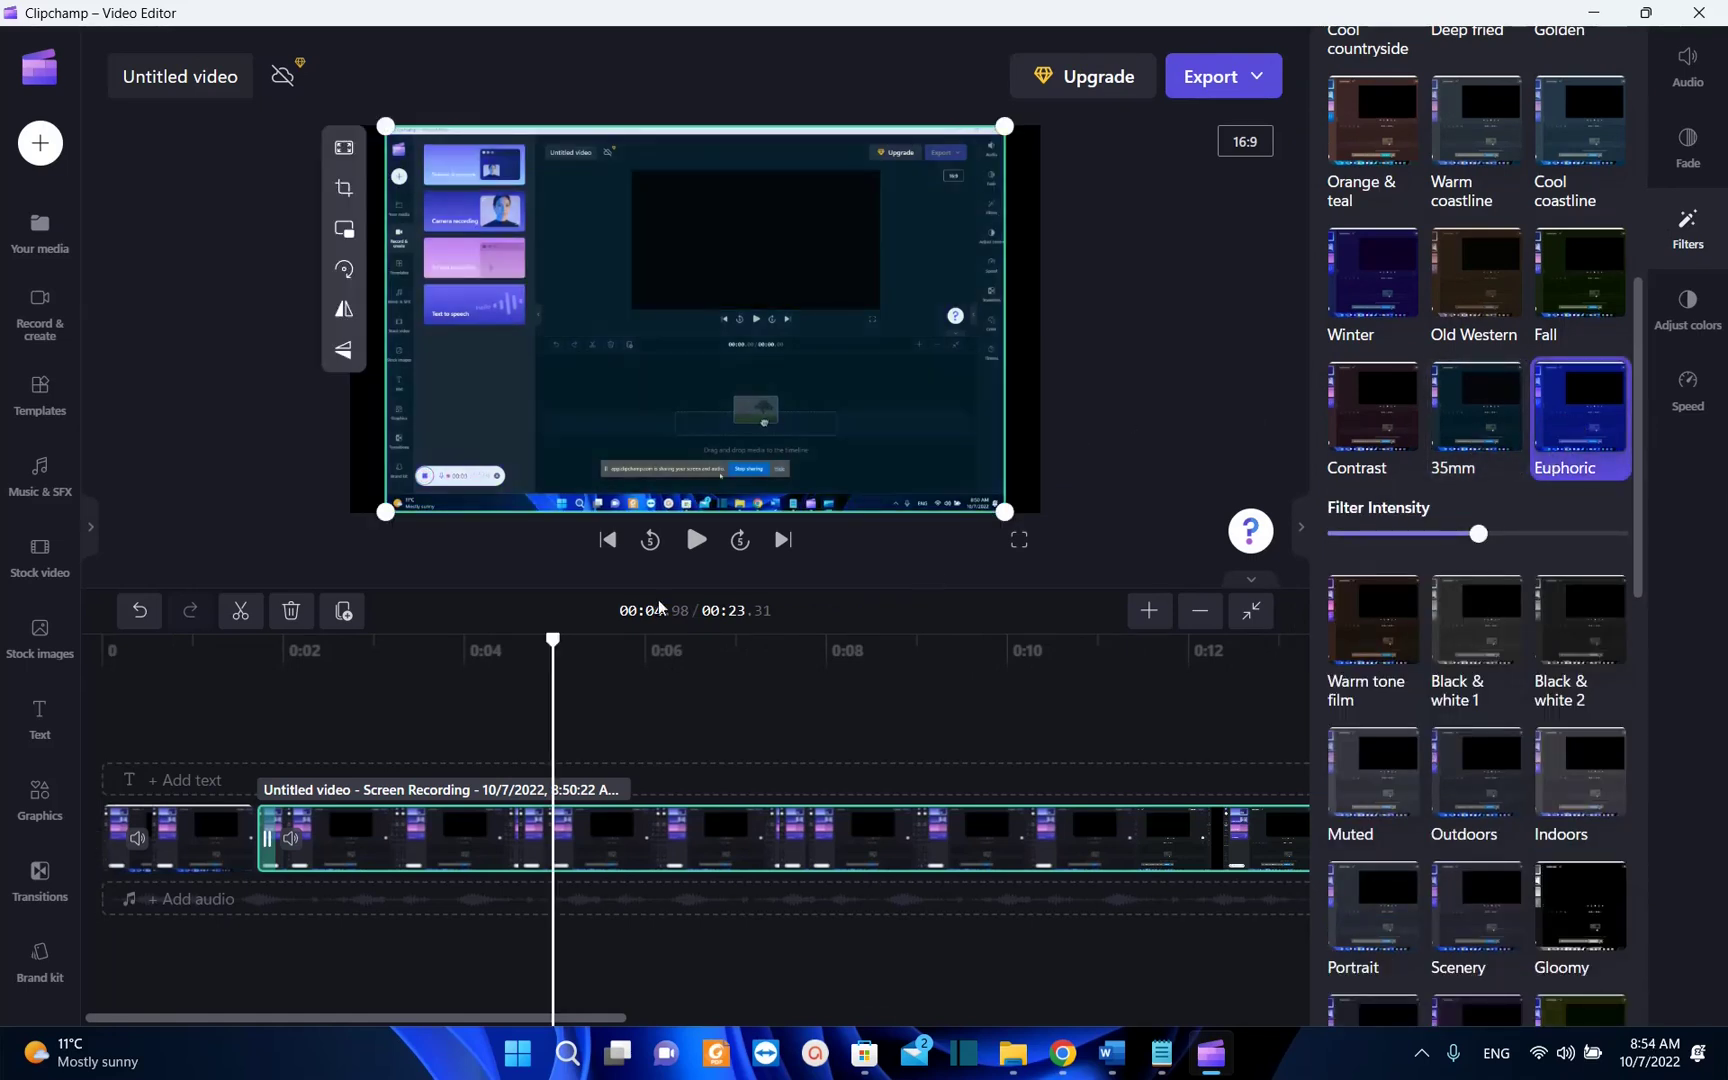
drag(553, 640, 148, 714)
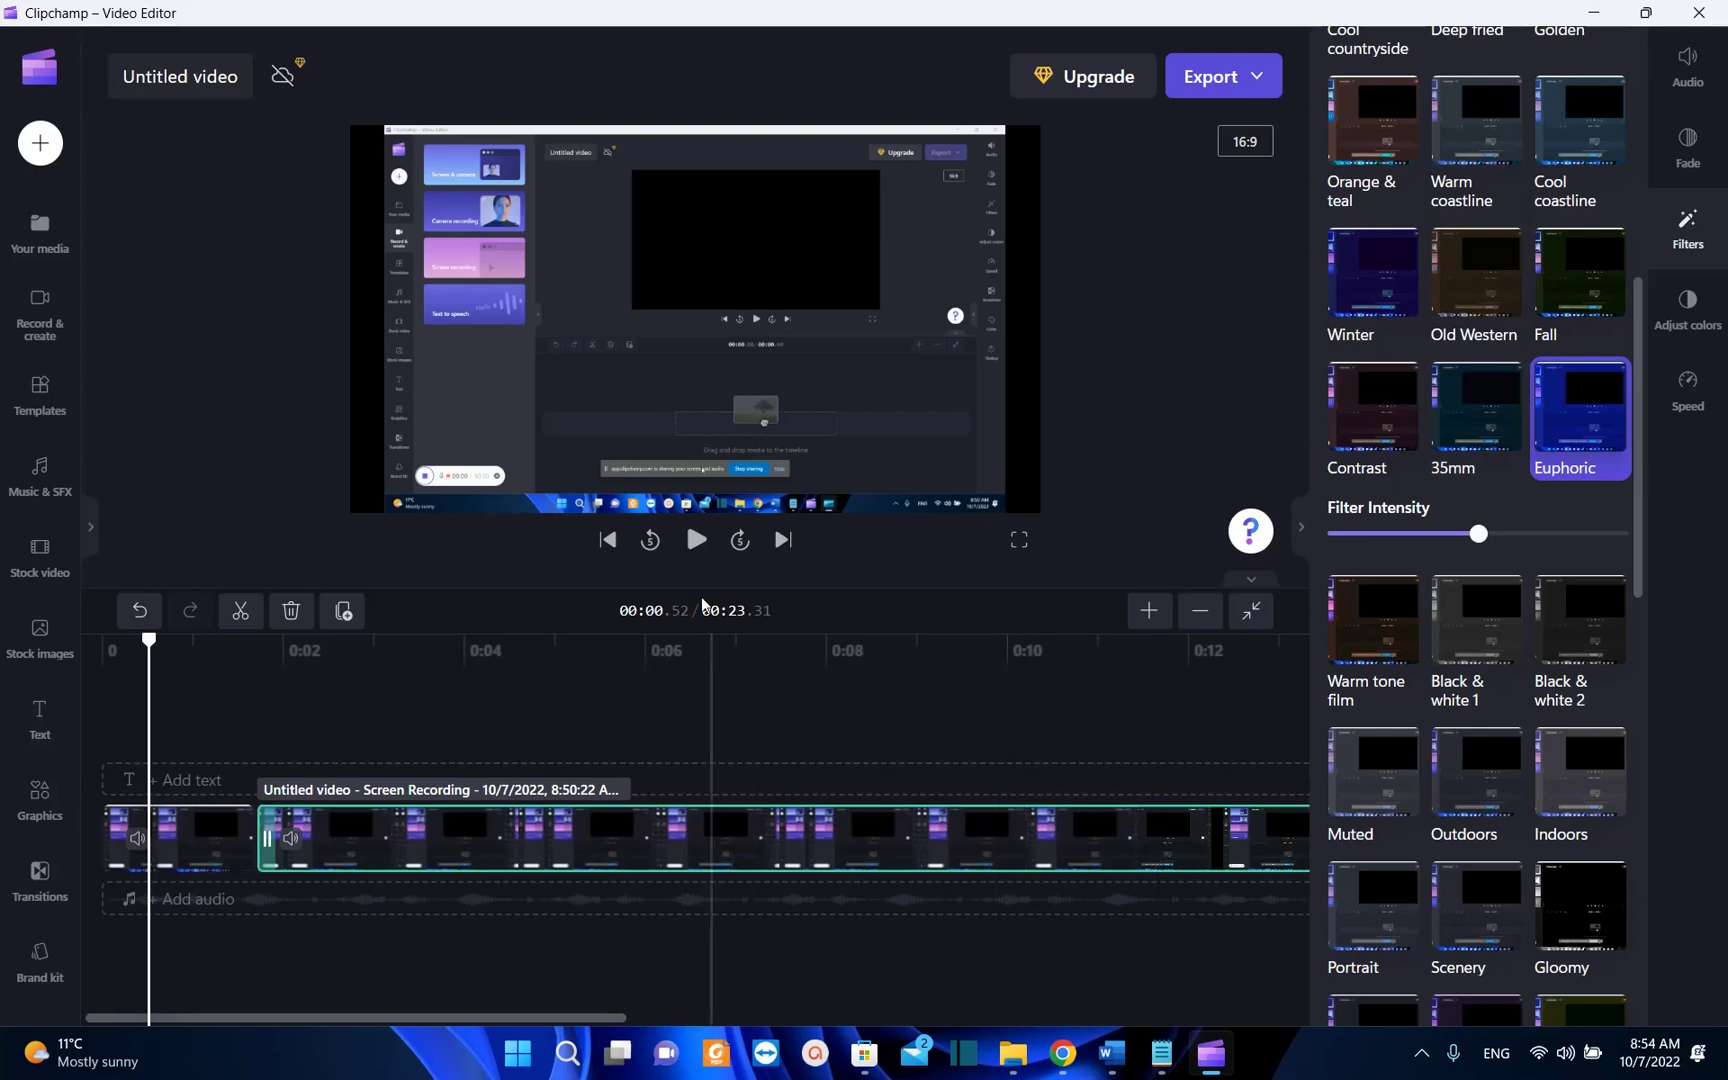
click(186, 700)
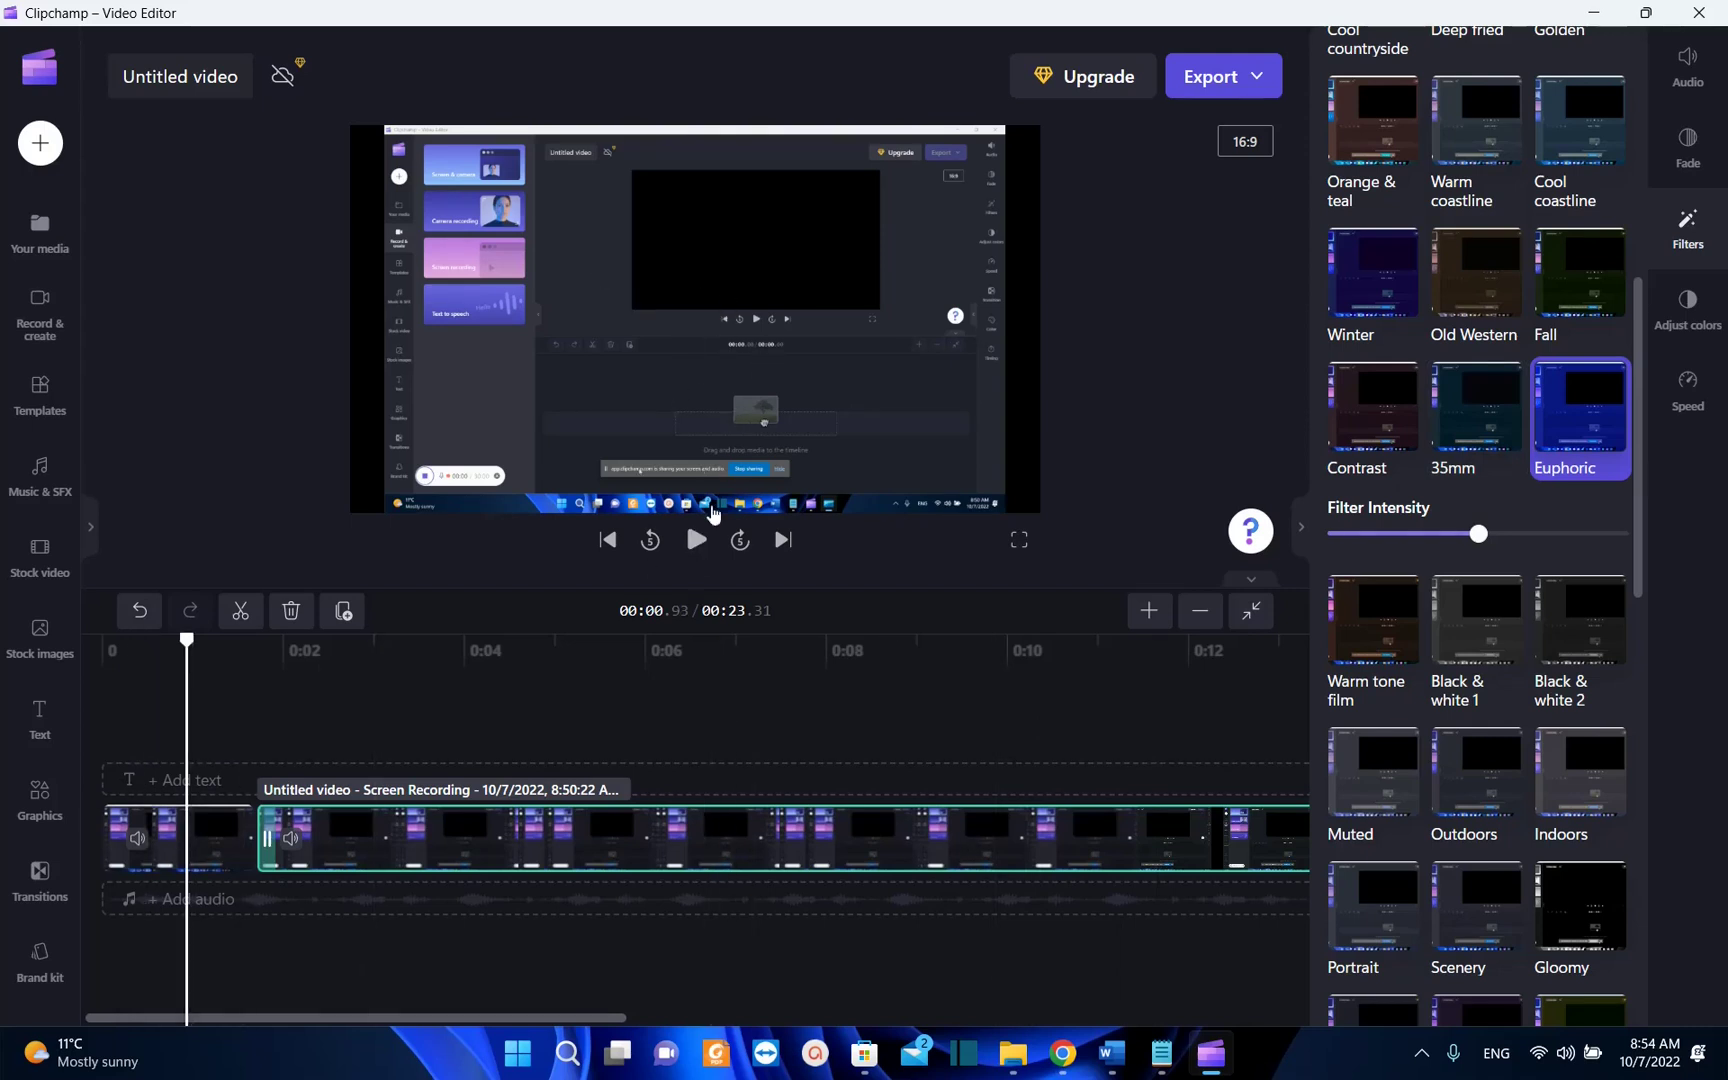
click(696, 540)
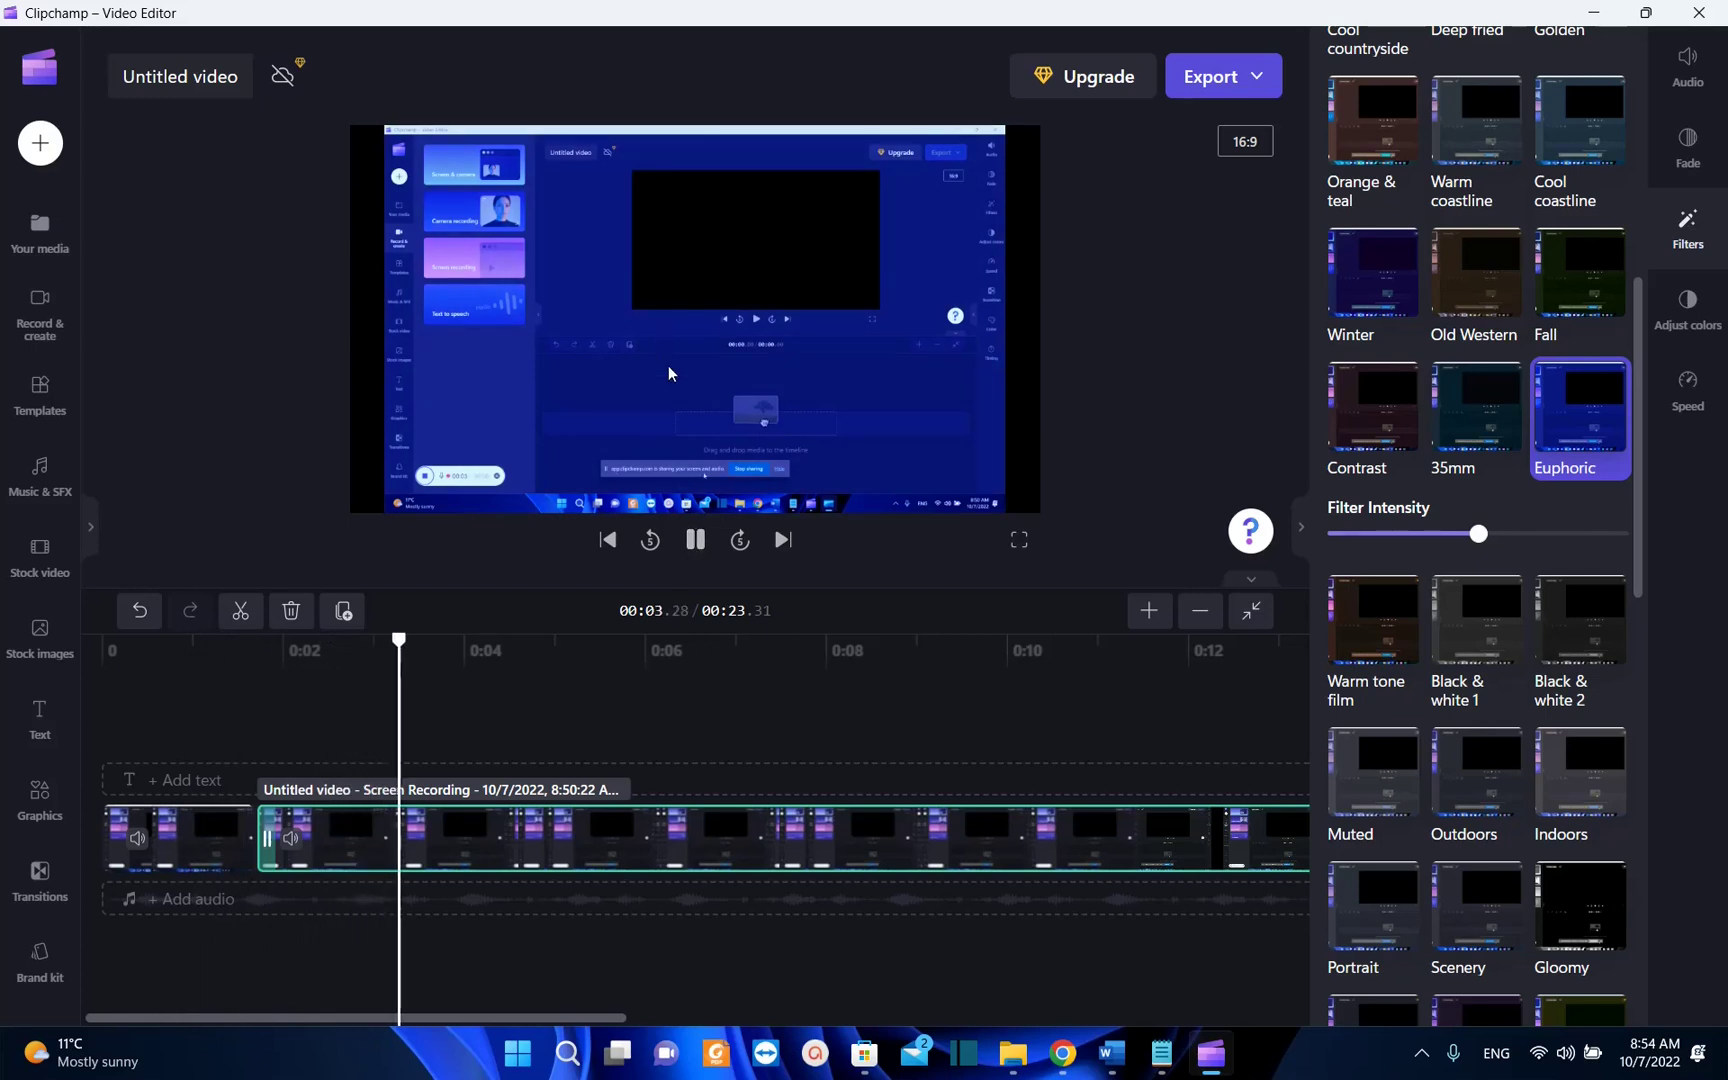
click(708, 541)
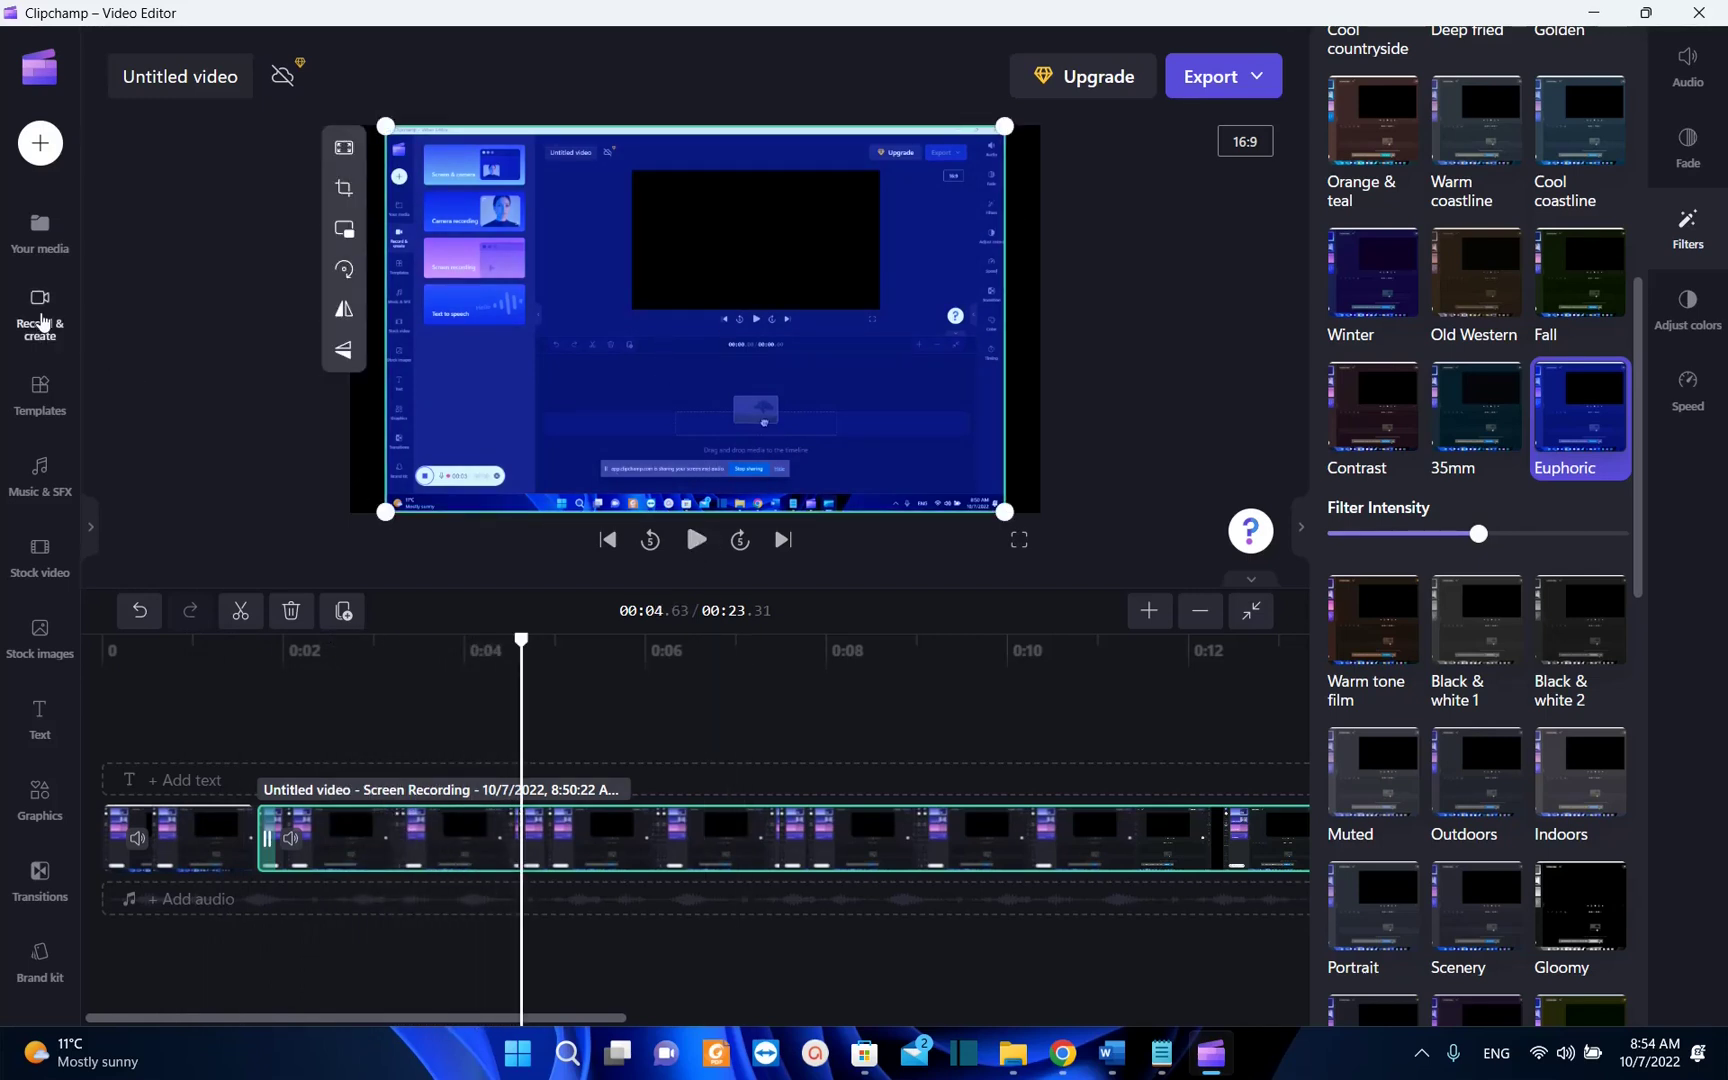
Browse the YouTube template category's gaming intros, outros and cooking intro
click(38, 405)
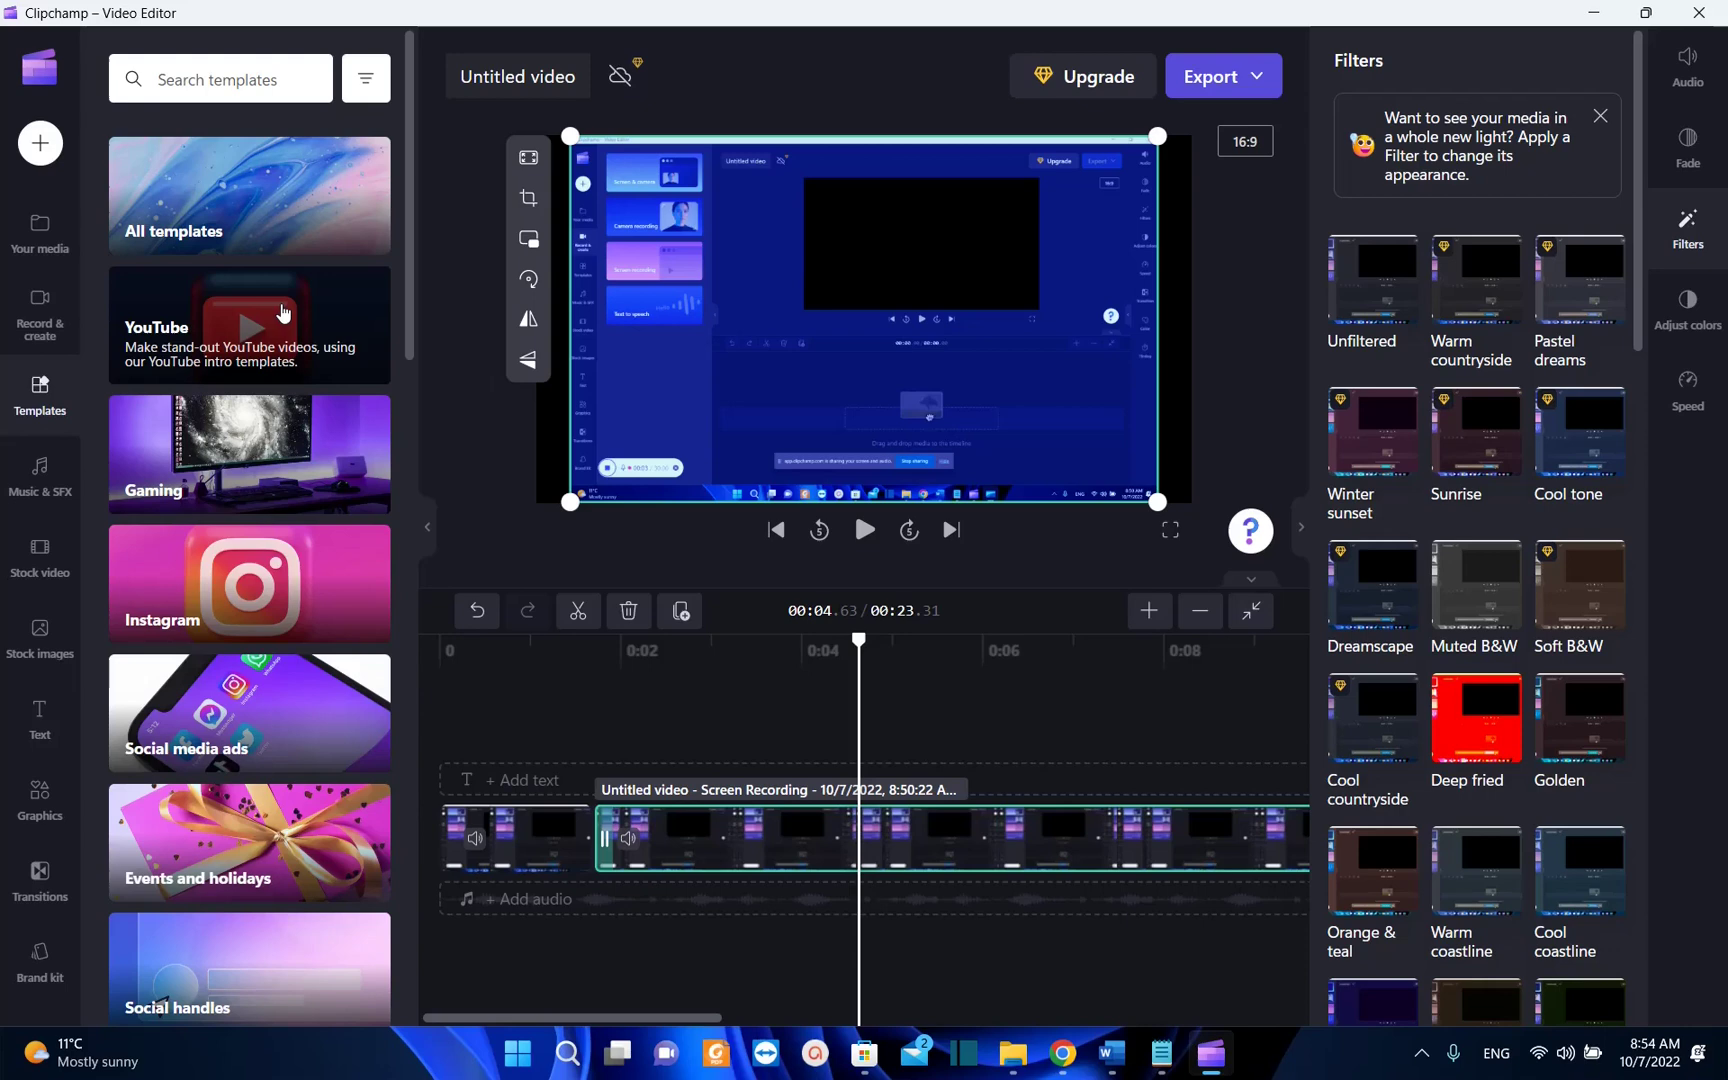
click(283, 313)
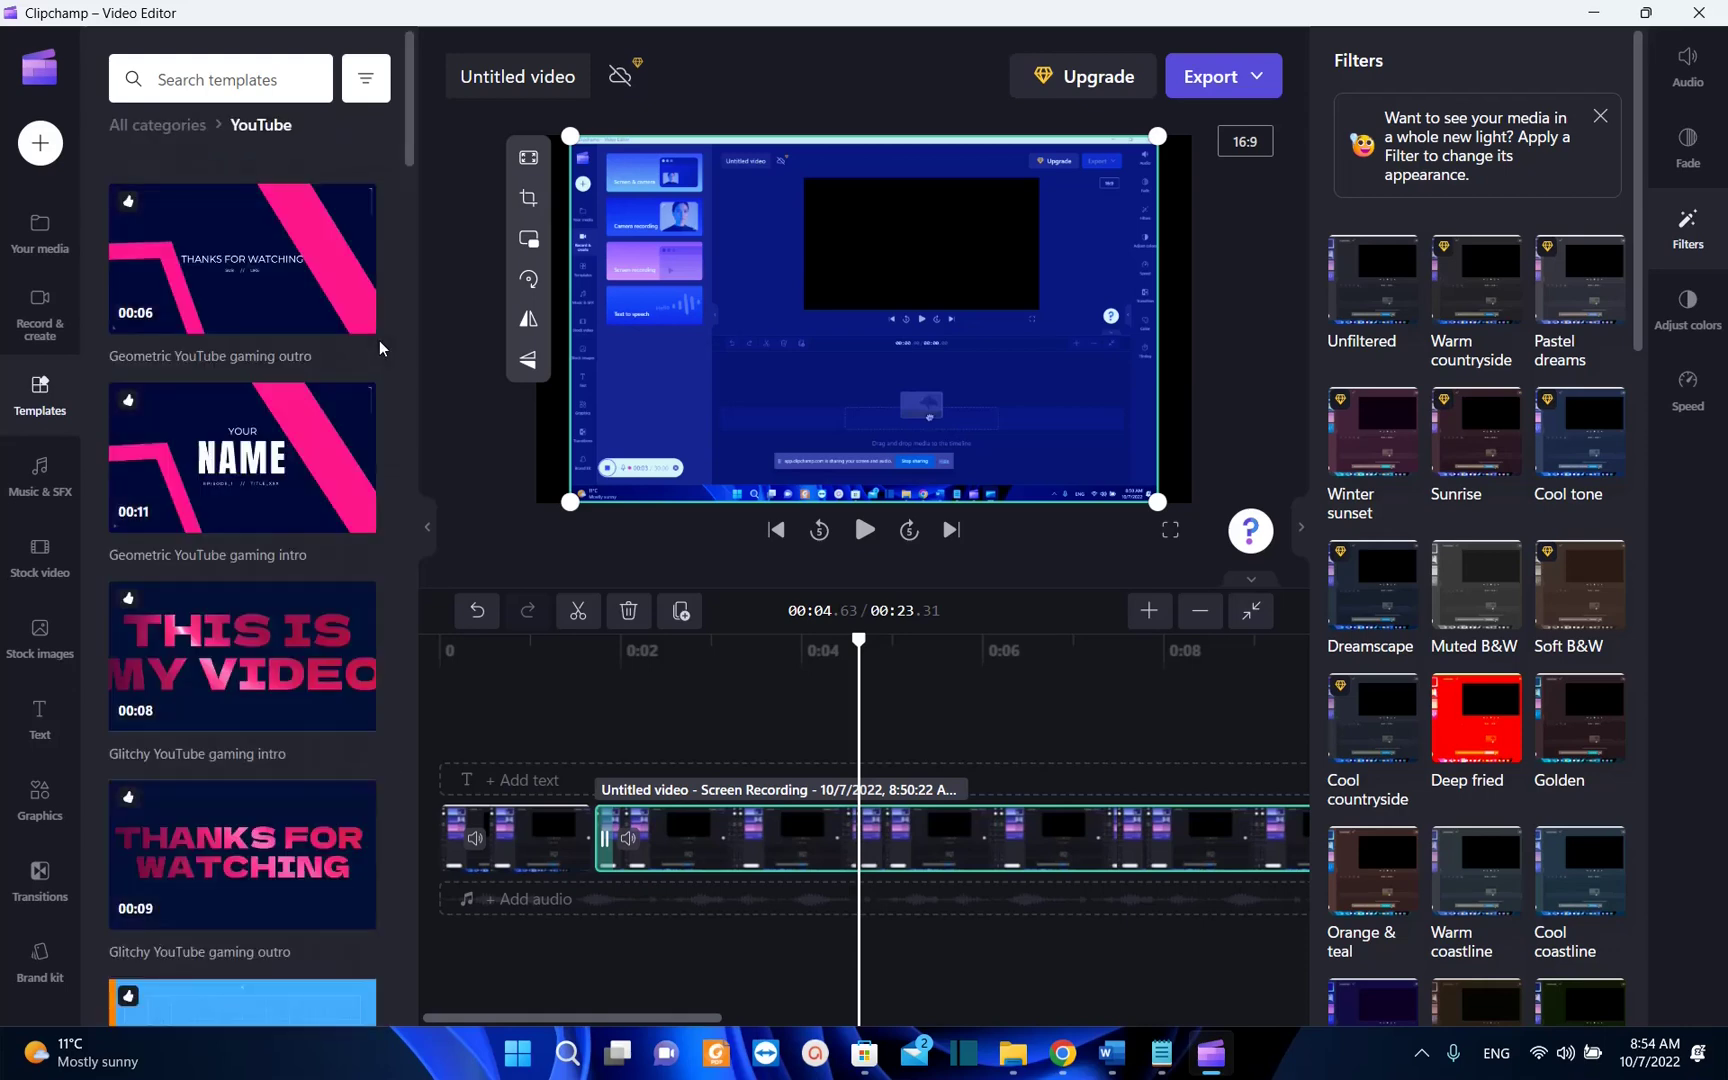
scroll(237, 626, down, 10)
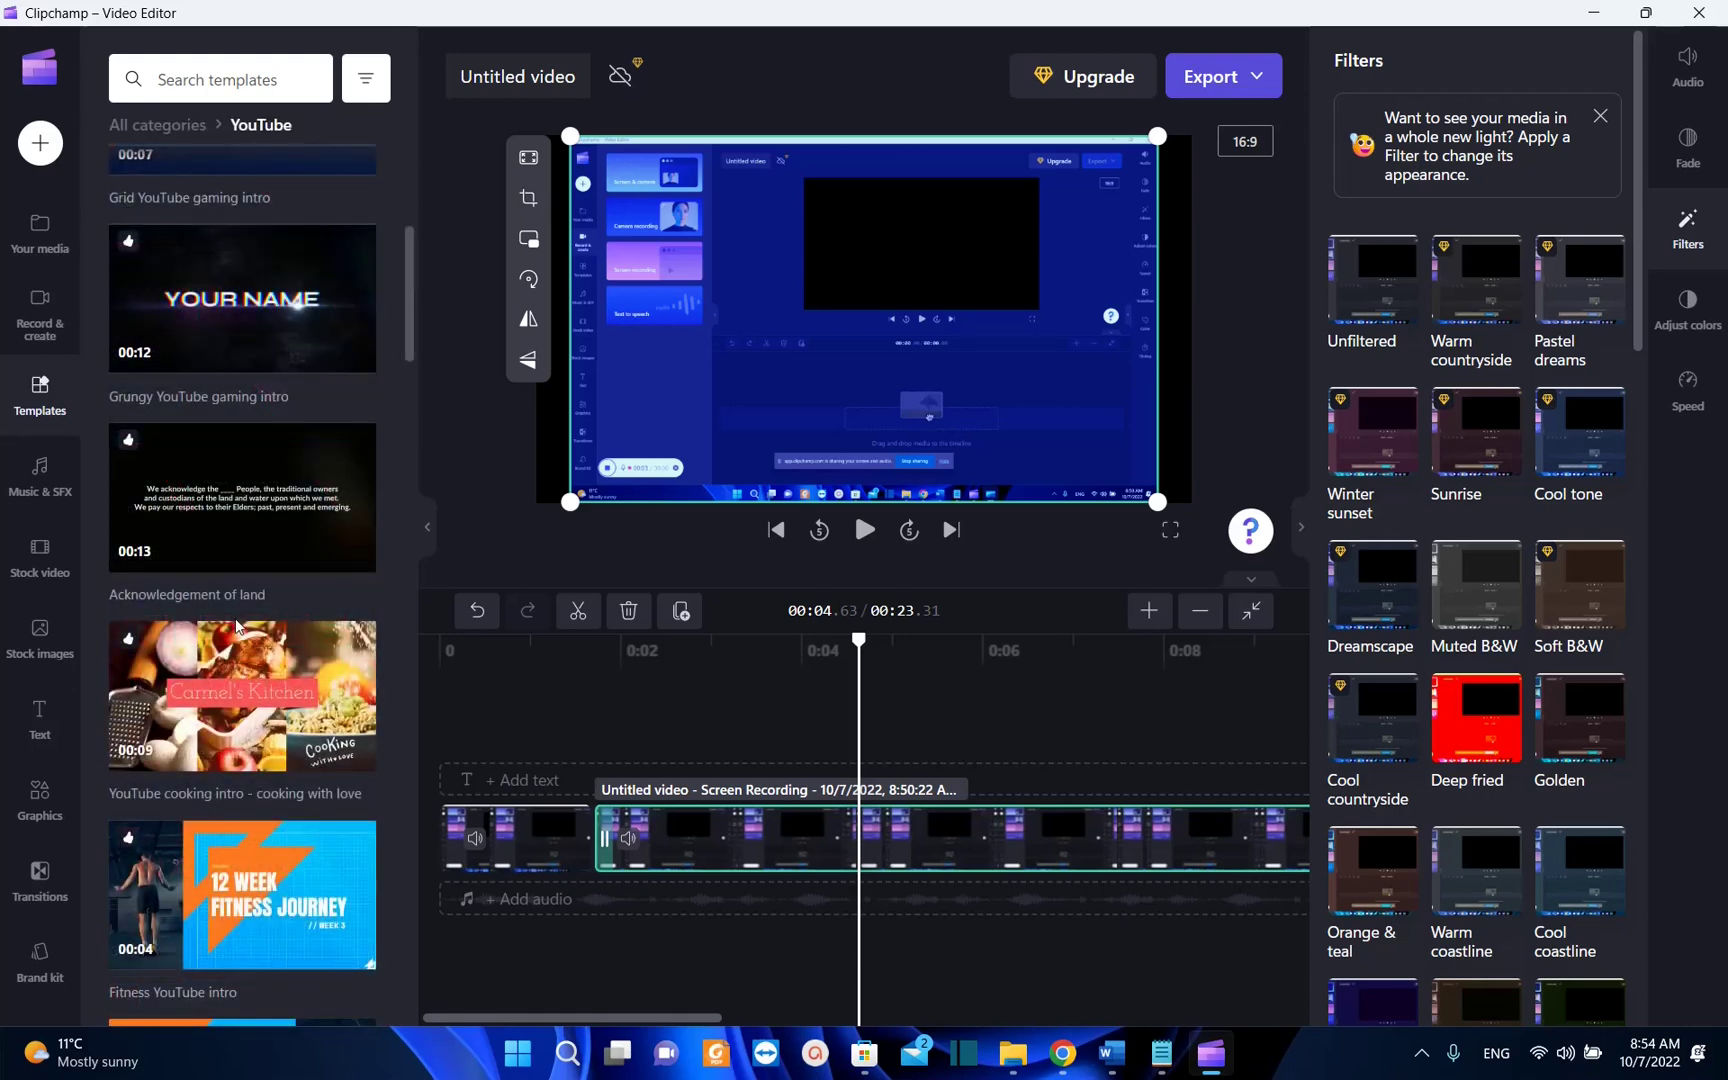
scroll(237, 626, up, 10)
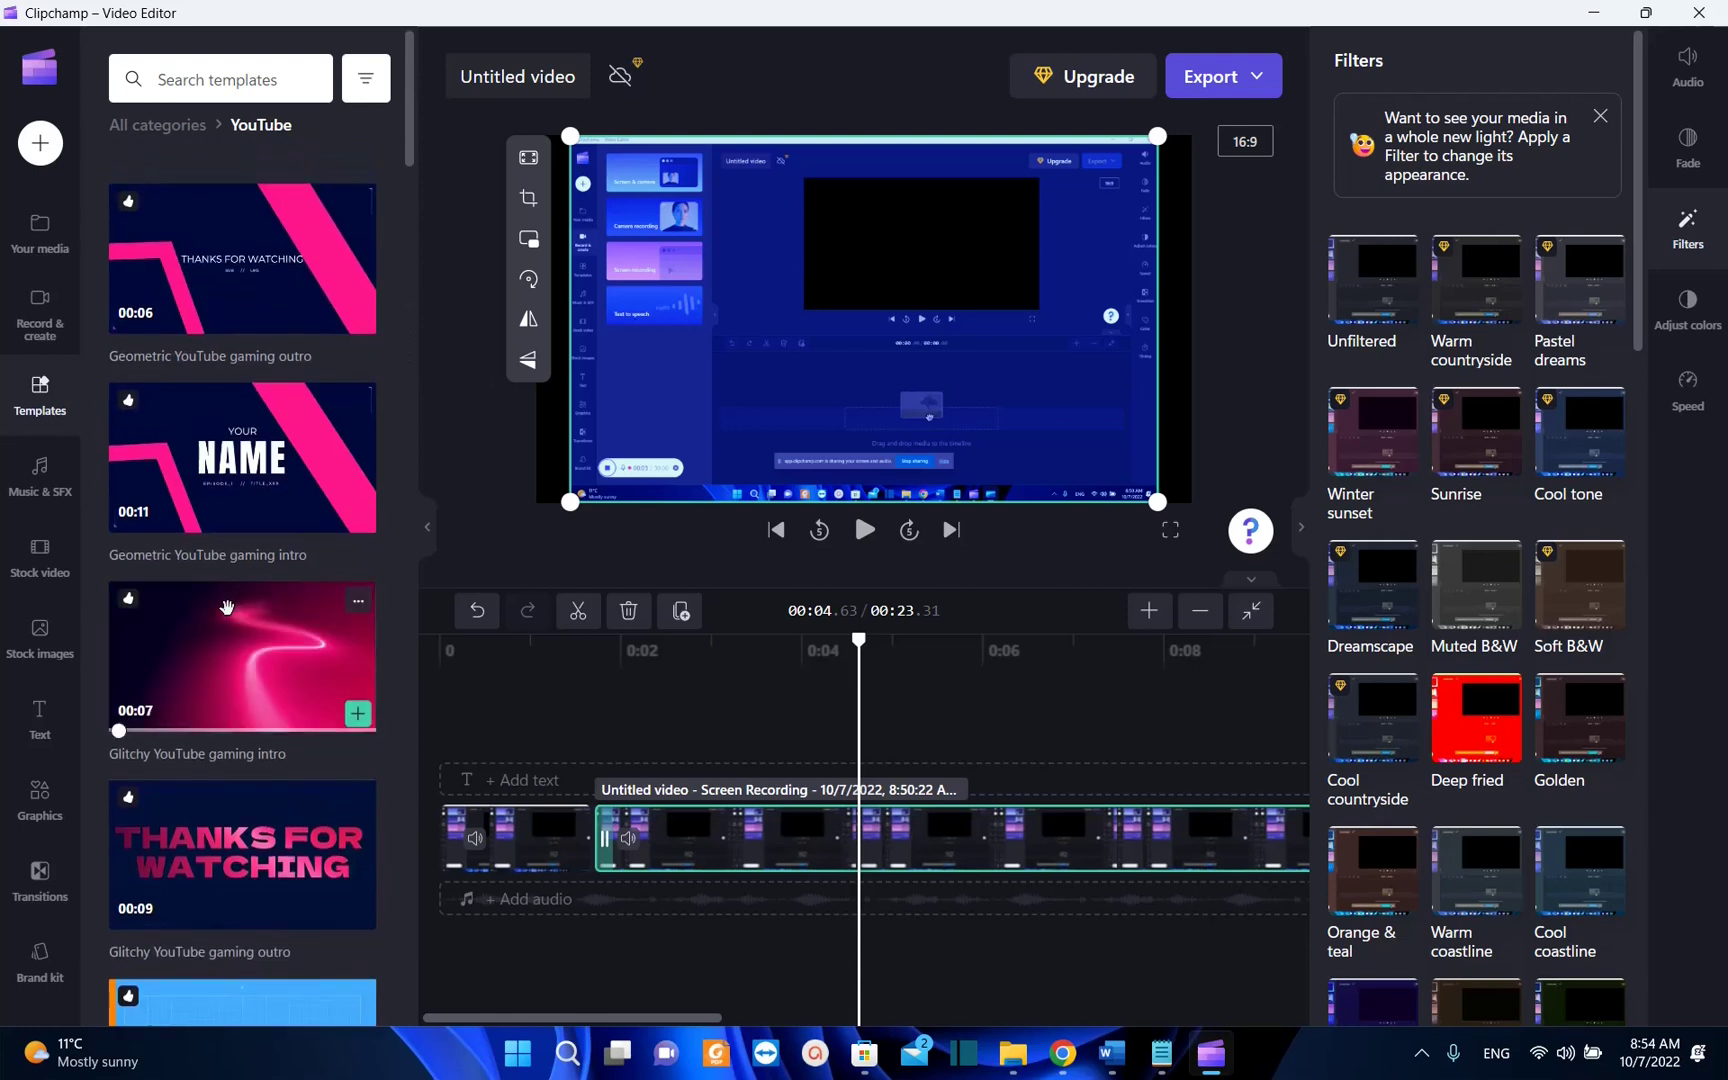
mouse_move(216, 660)
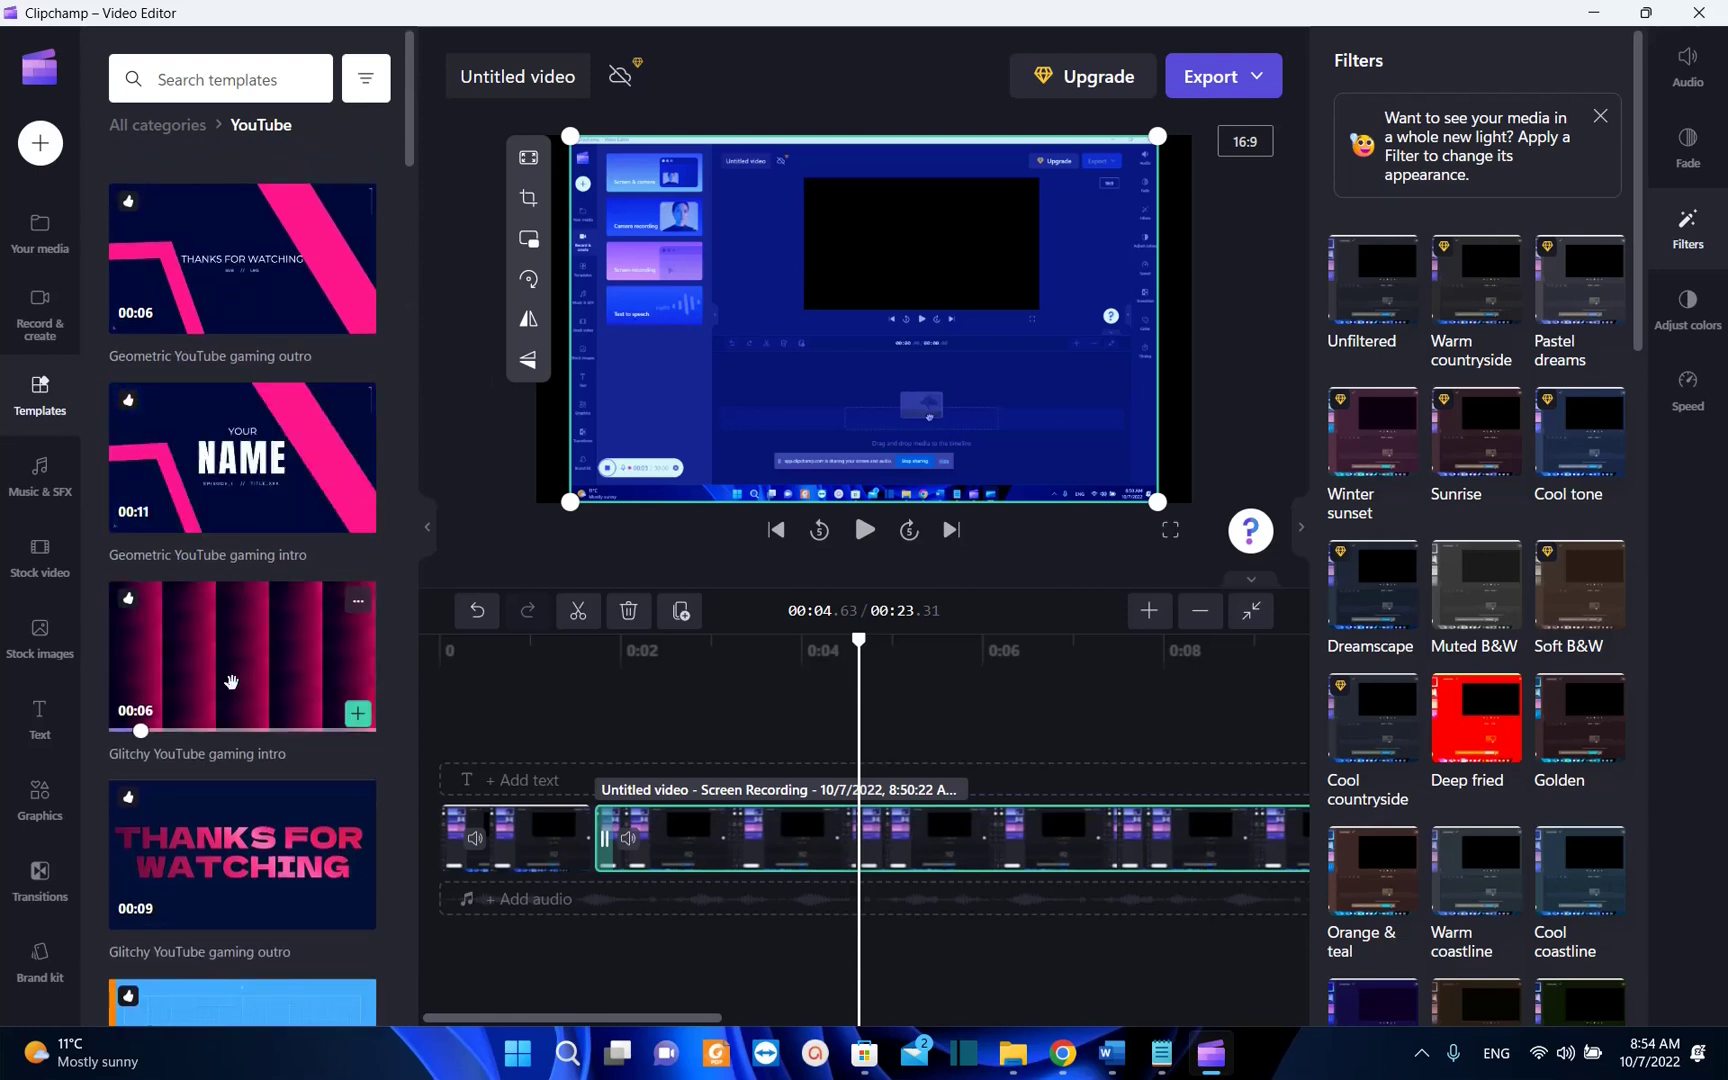
scroll(240, 662, down, 2)
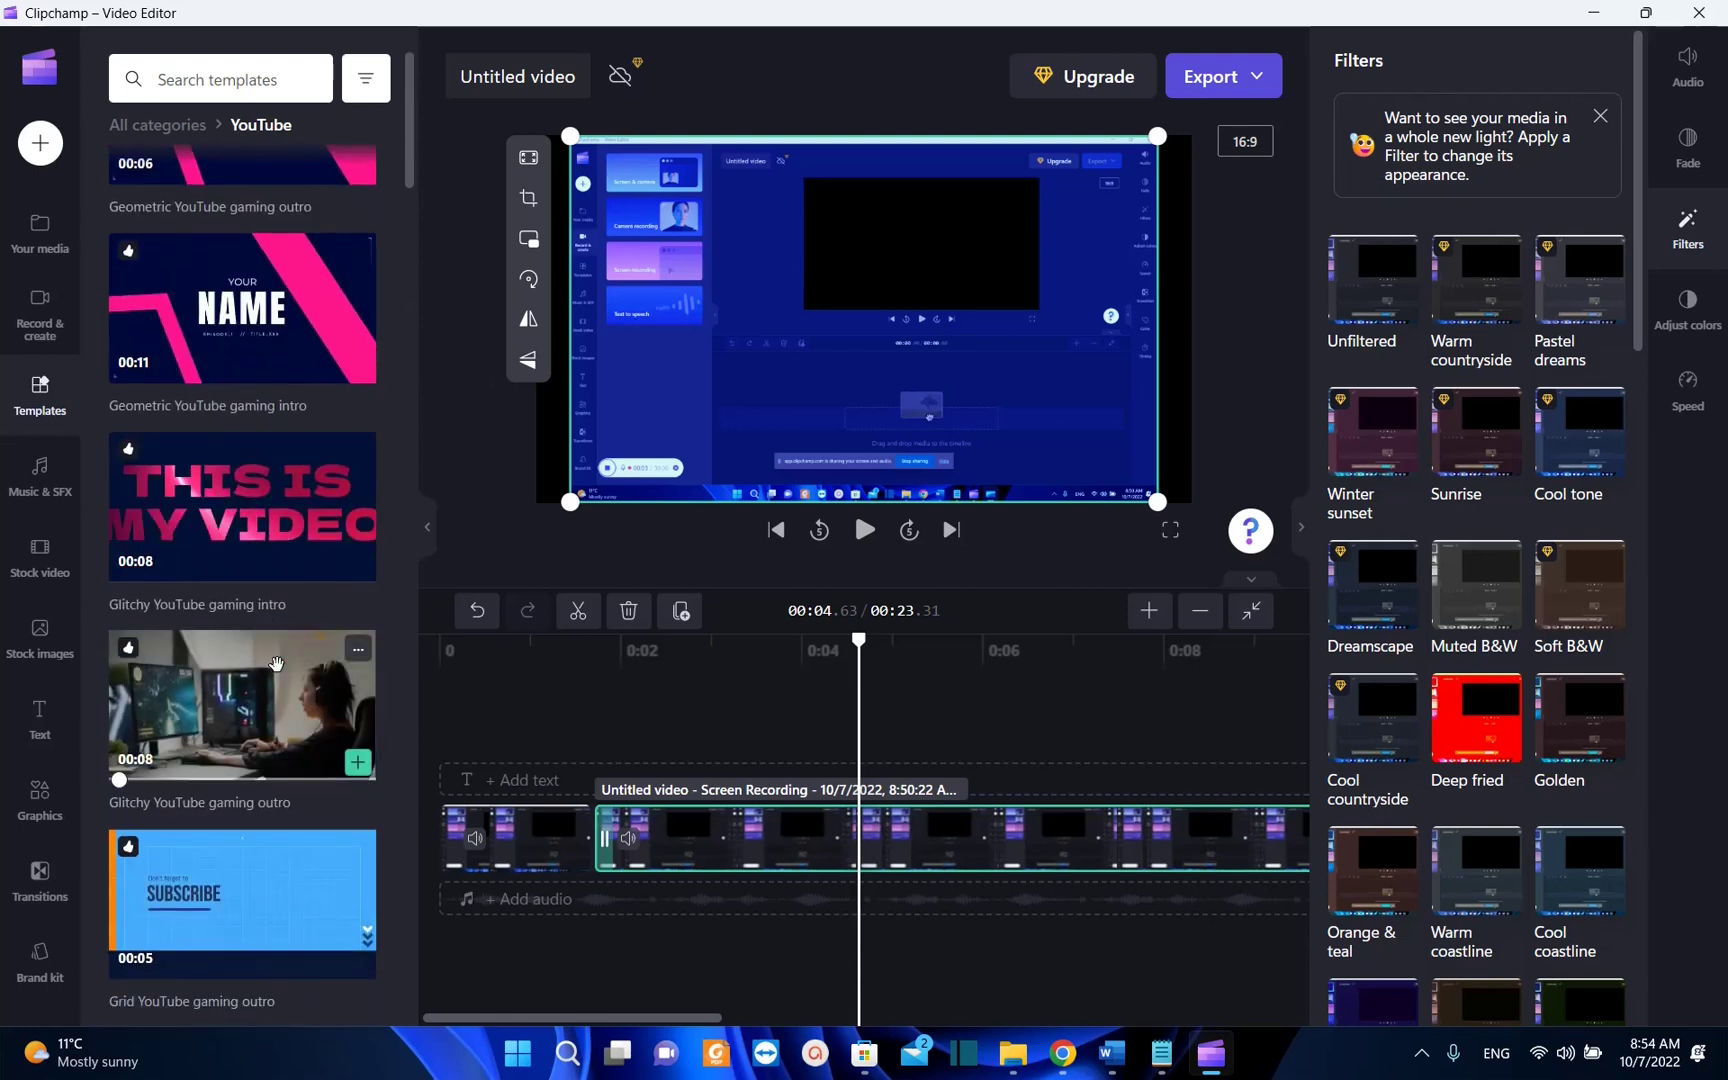
scroll(276, 663, down, 6)
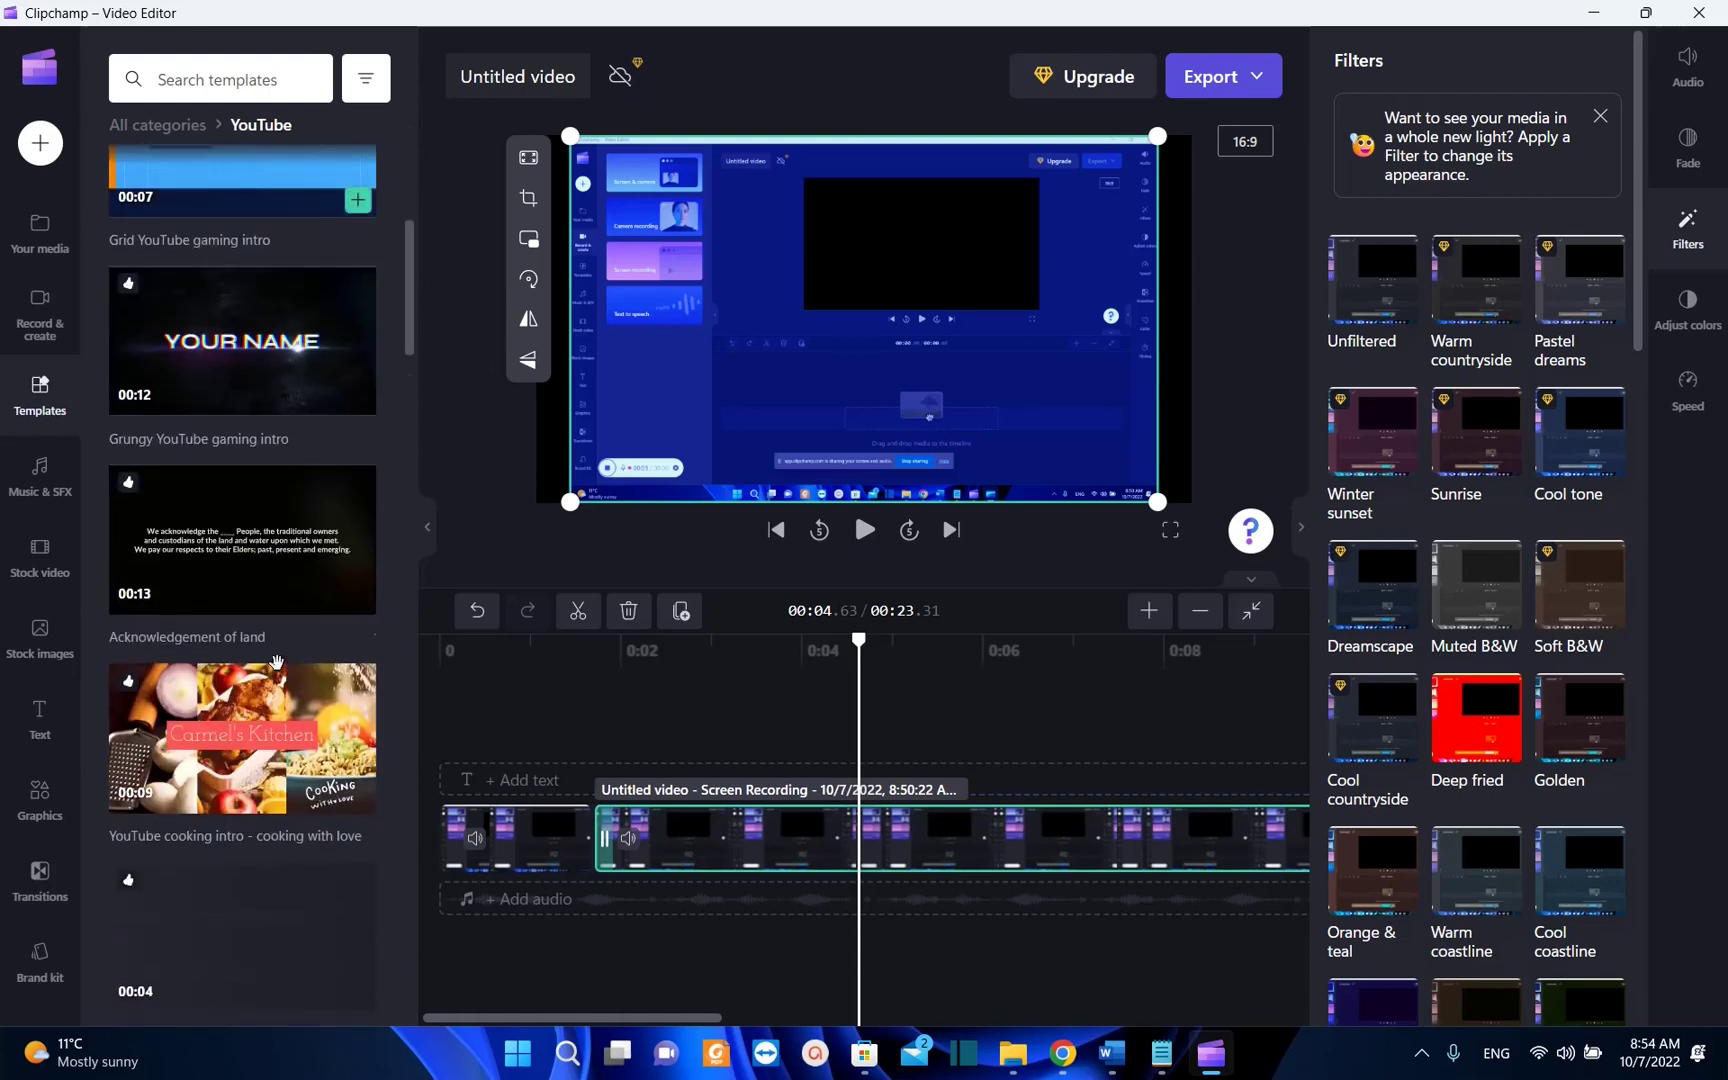
Browse the library of free-to-use stock images
click(40, 627)
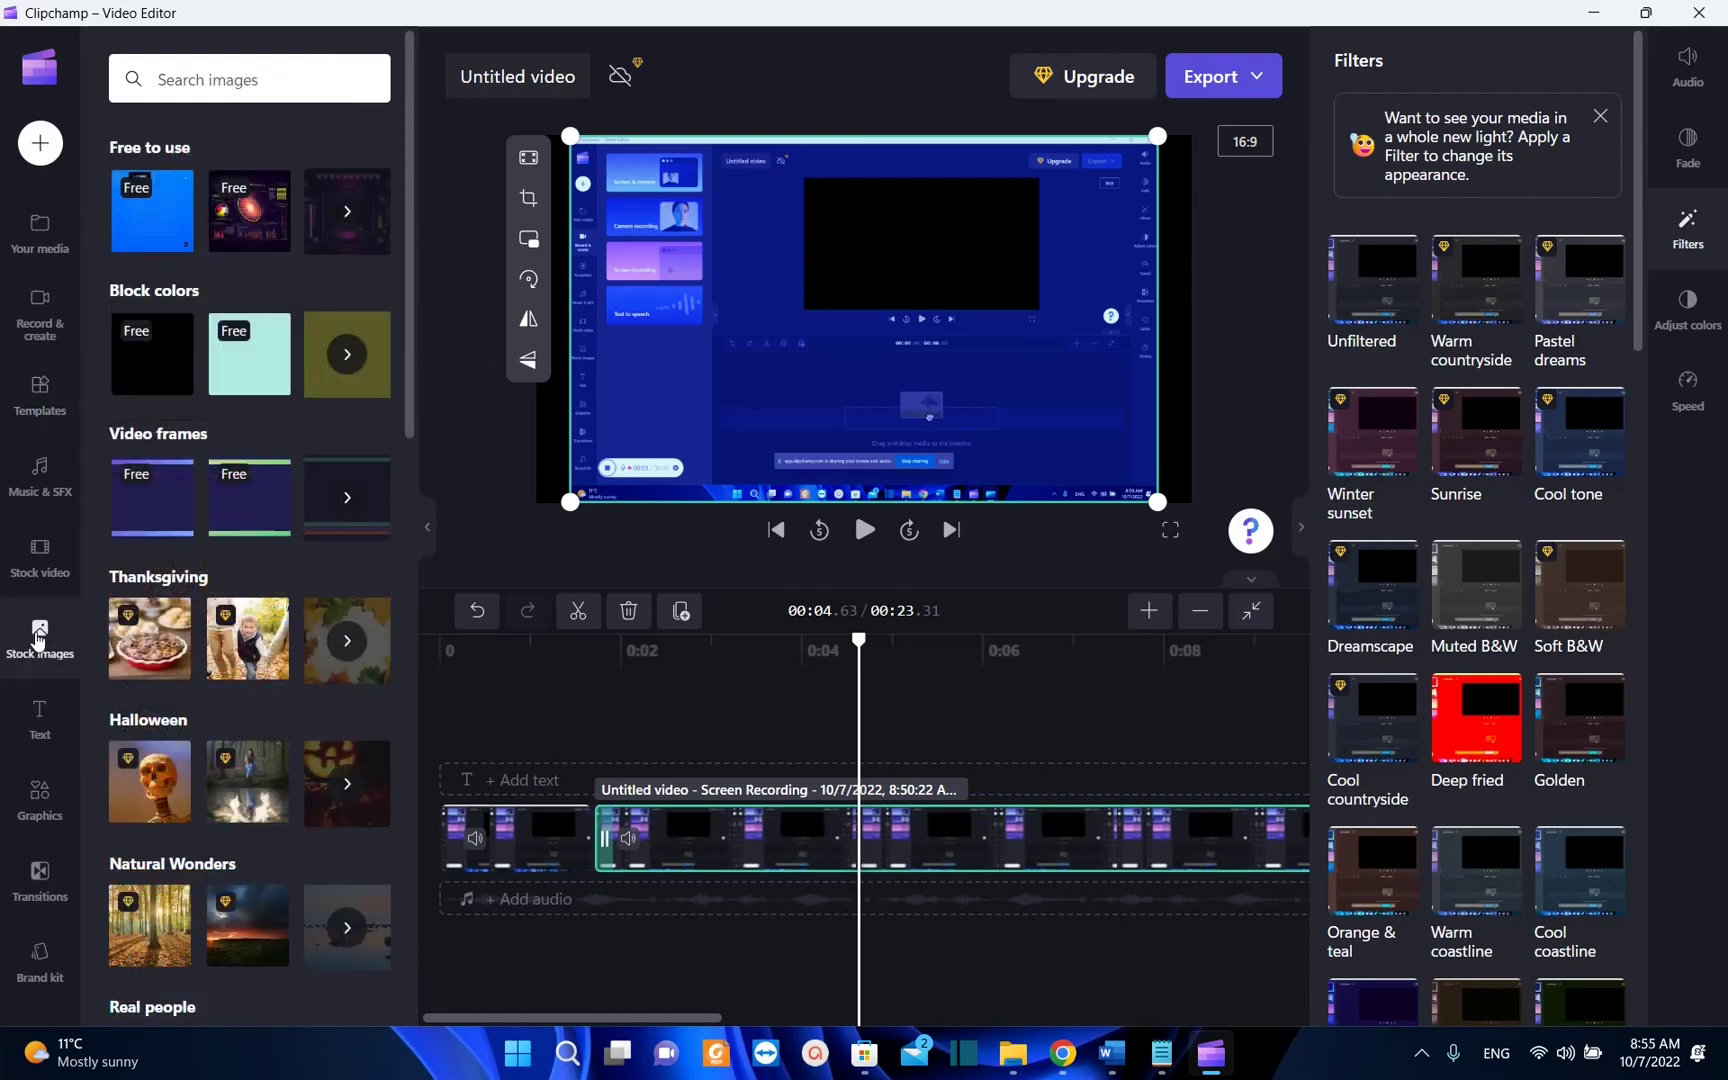
mouse_move(244, 201)
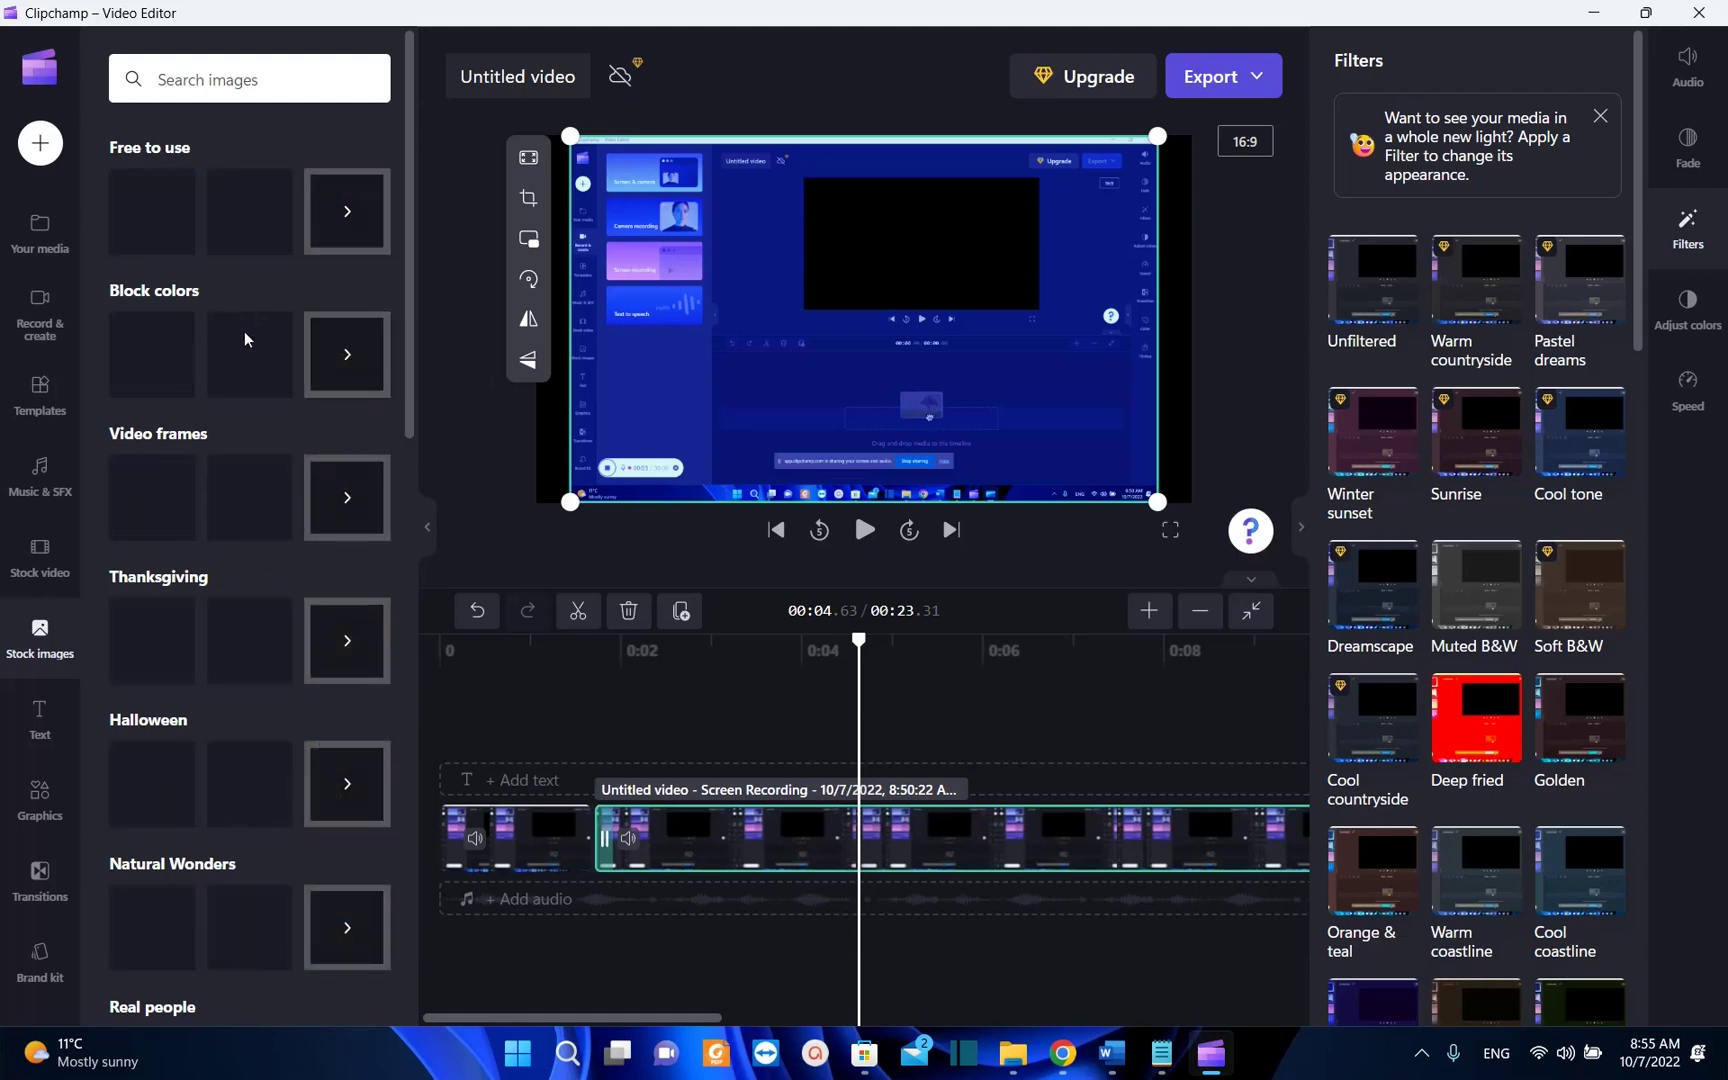
click(350, 222)
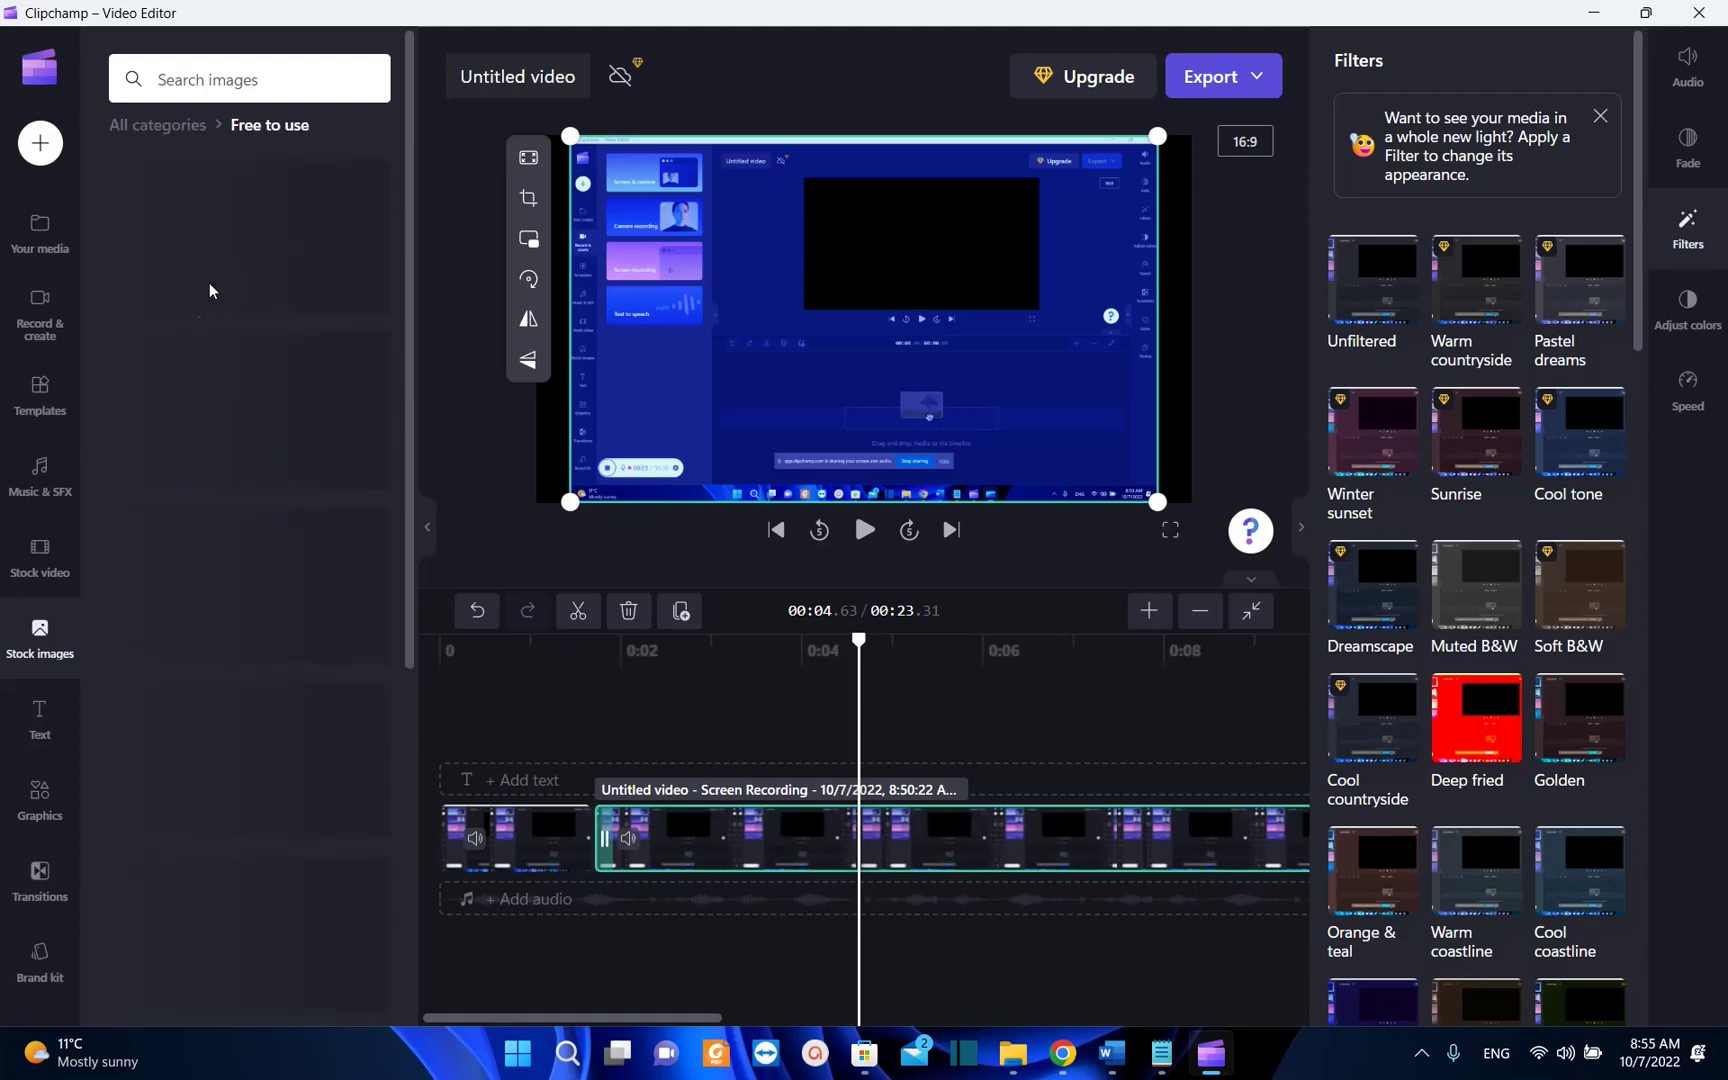
scroll(289, 606, down, 9)
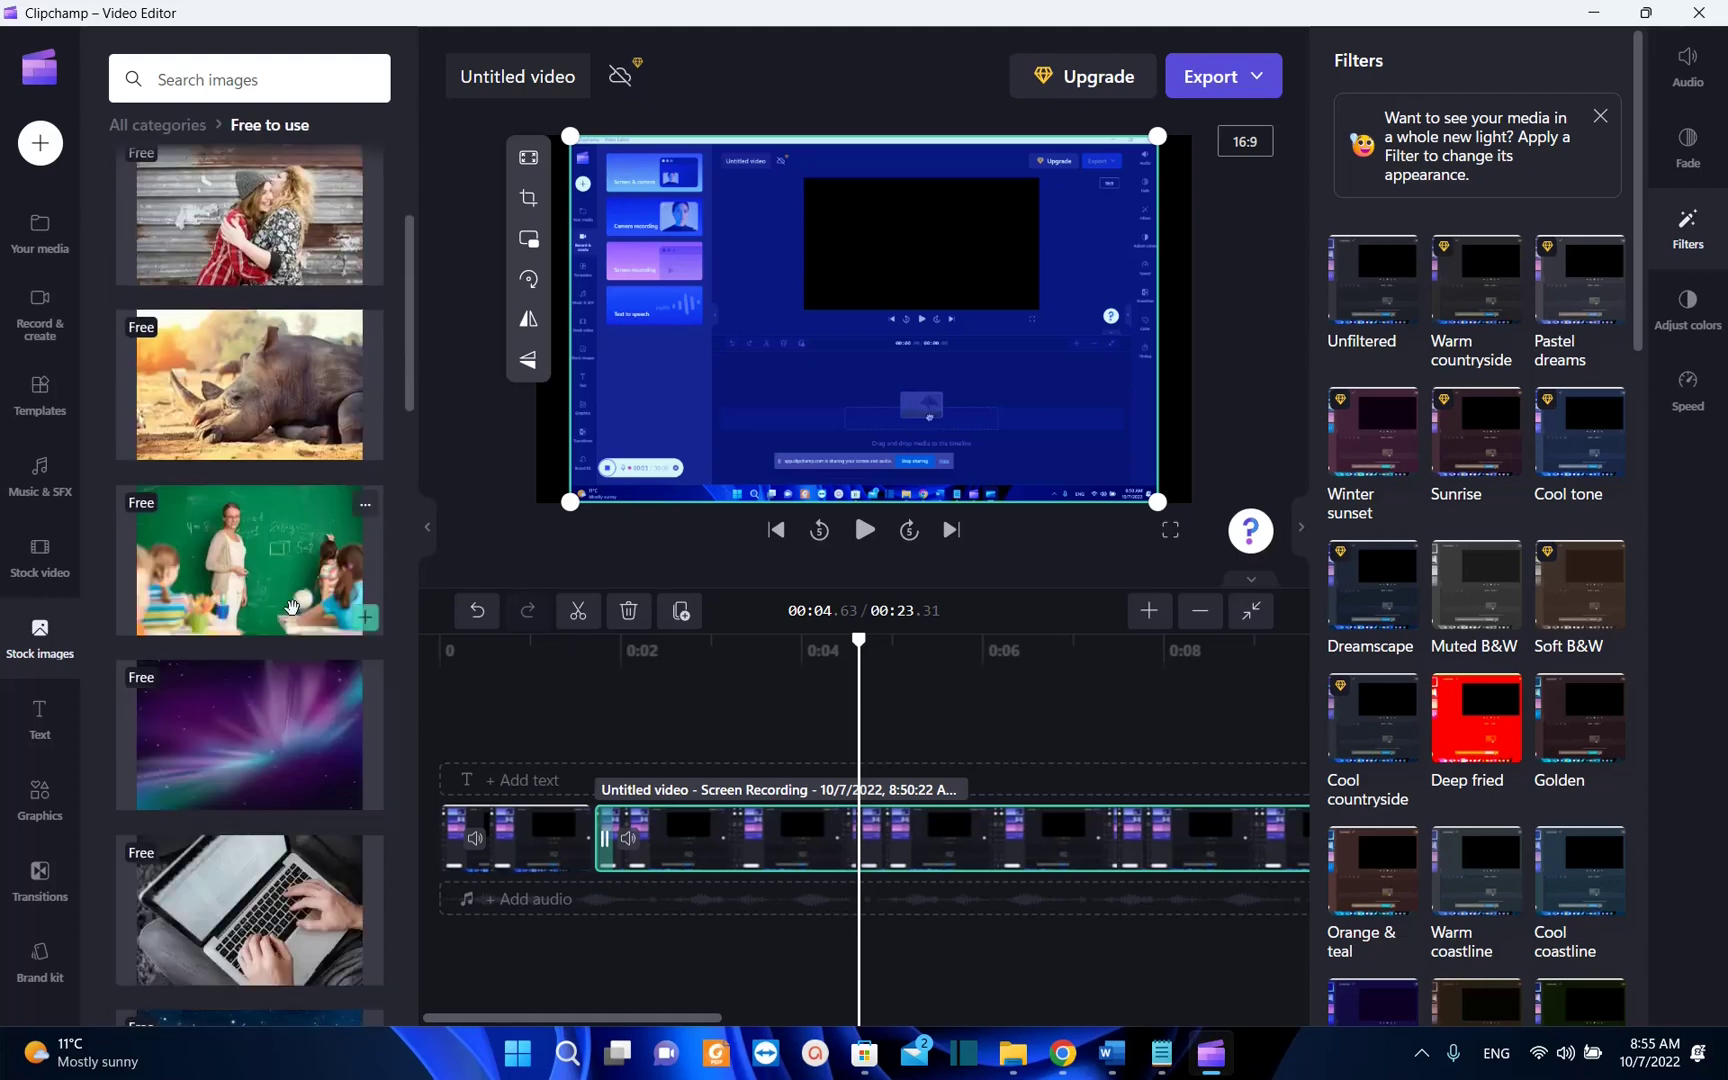
scroll(289, 604, down, 7)
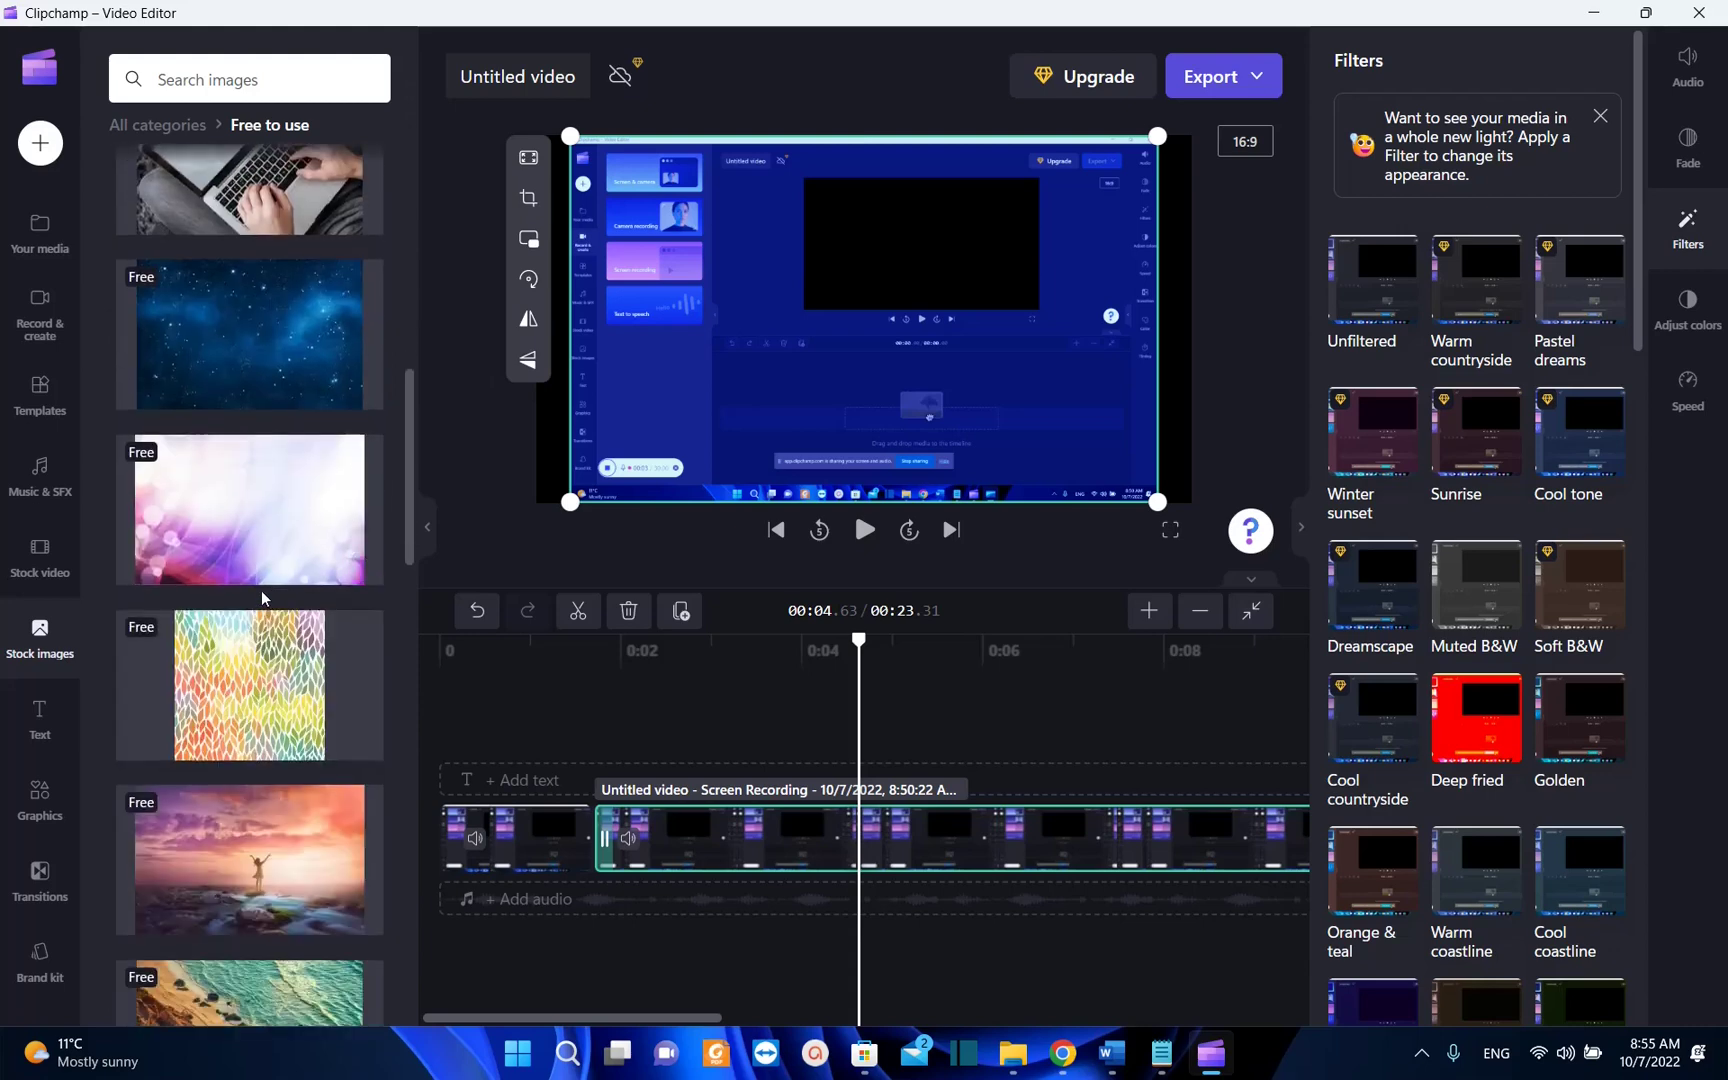
Look through Graphics, then show the Music & SFX library with tracks like No Filter Trap
mouse_move(208, 657)
click(40, 798)
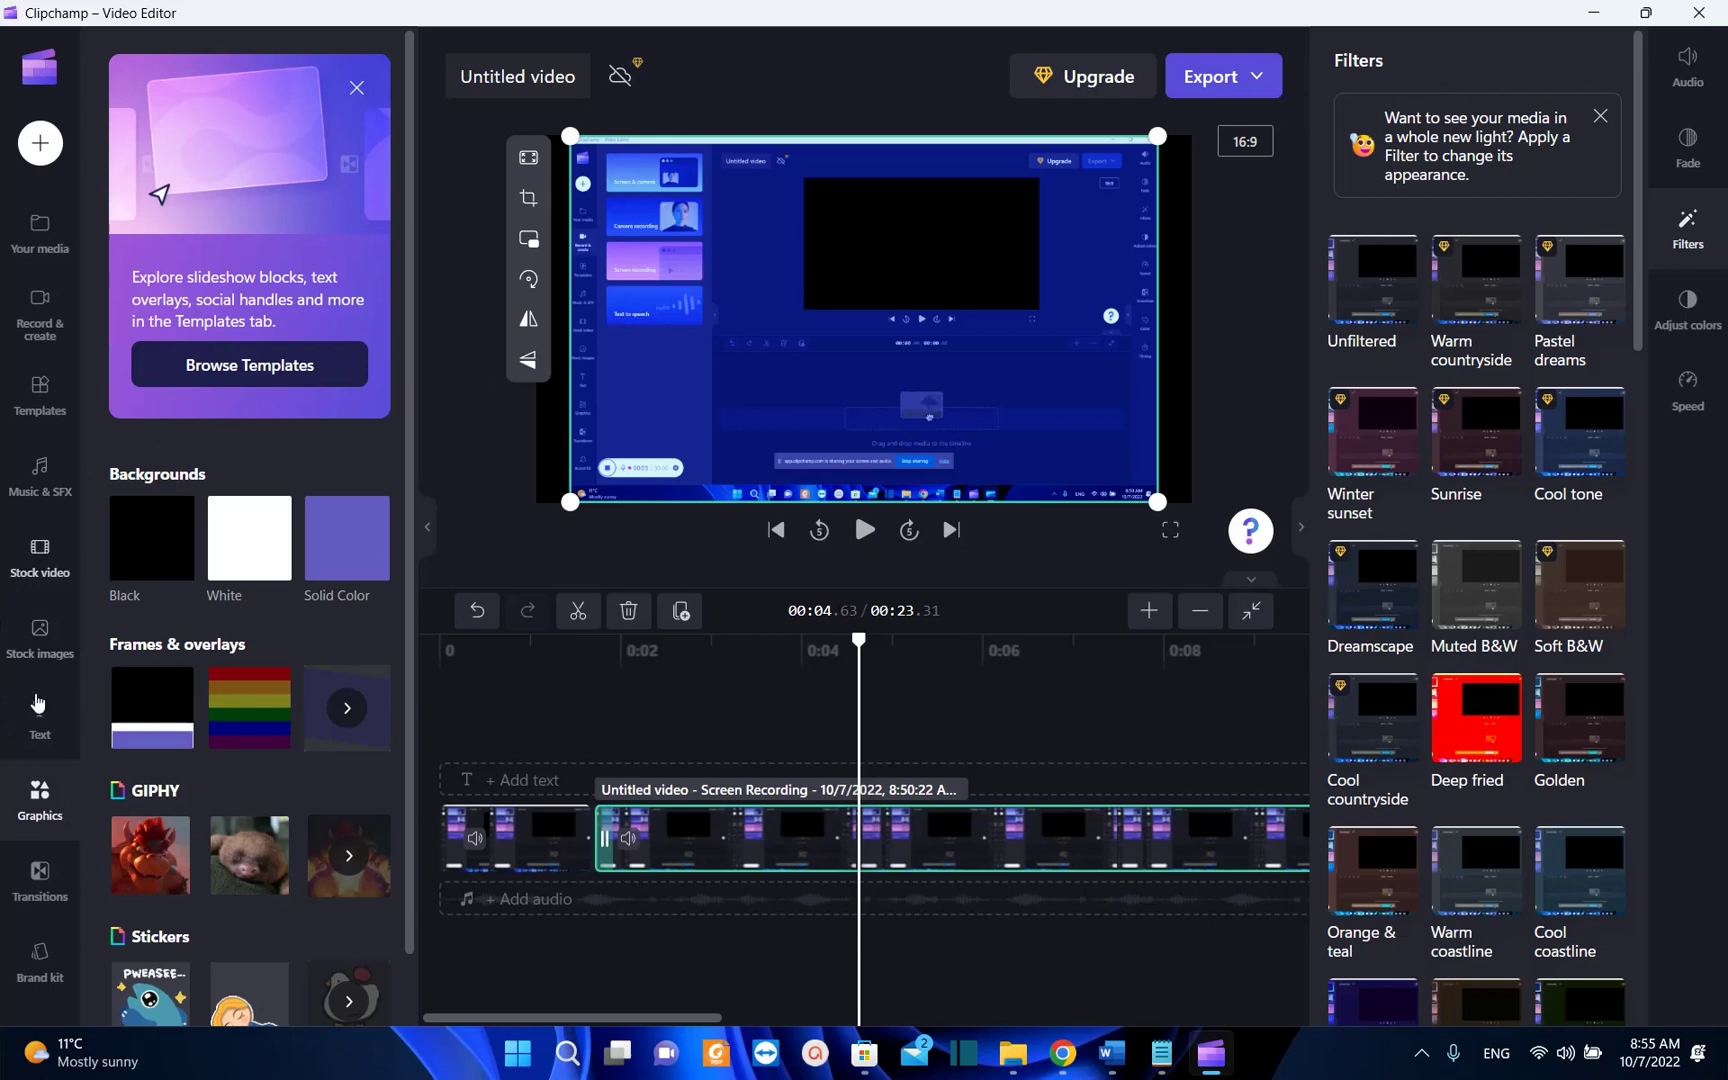
scroll(183, 721, down, 1)
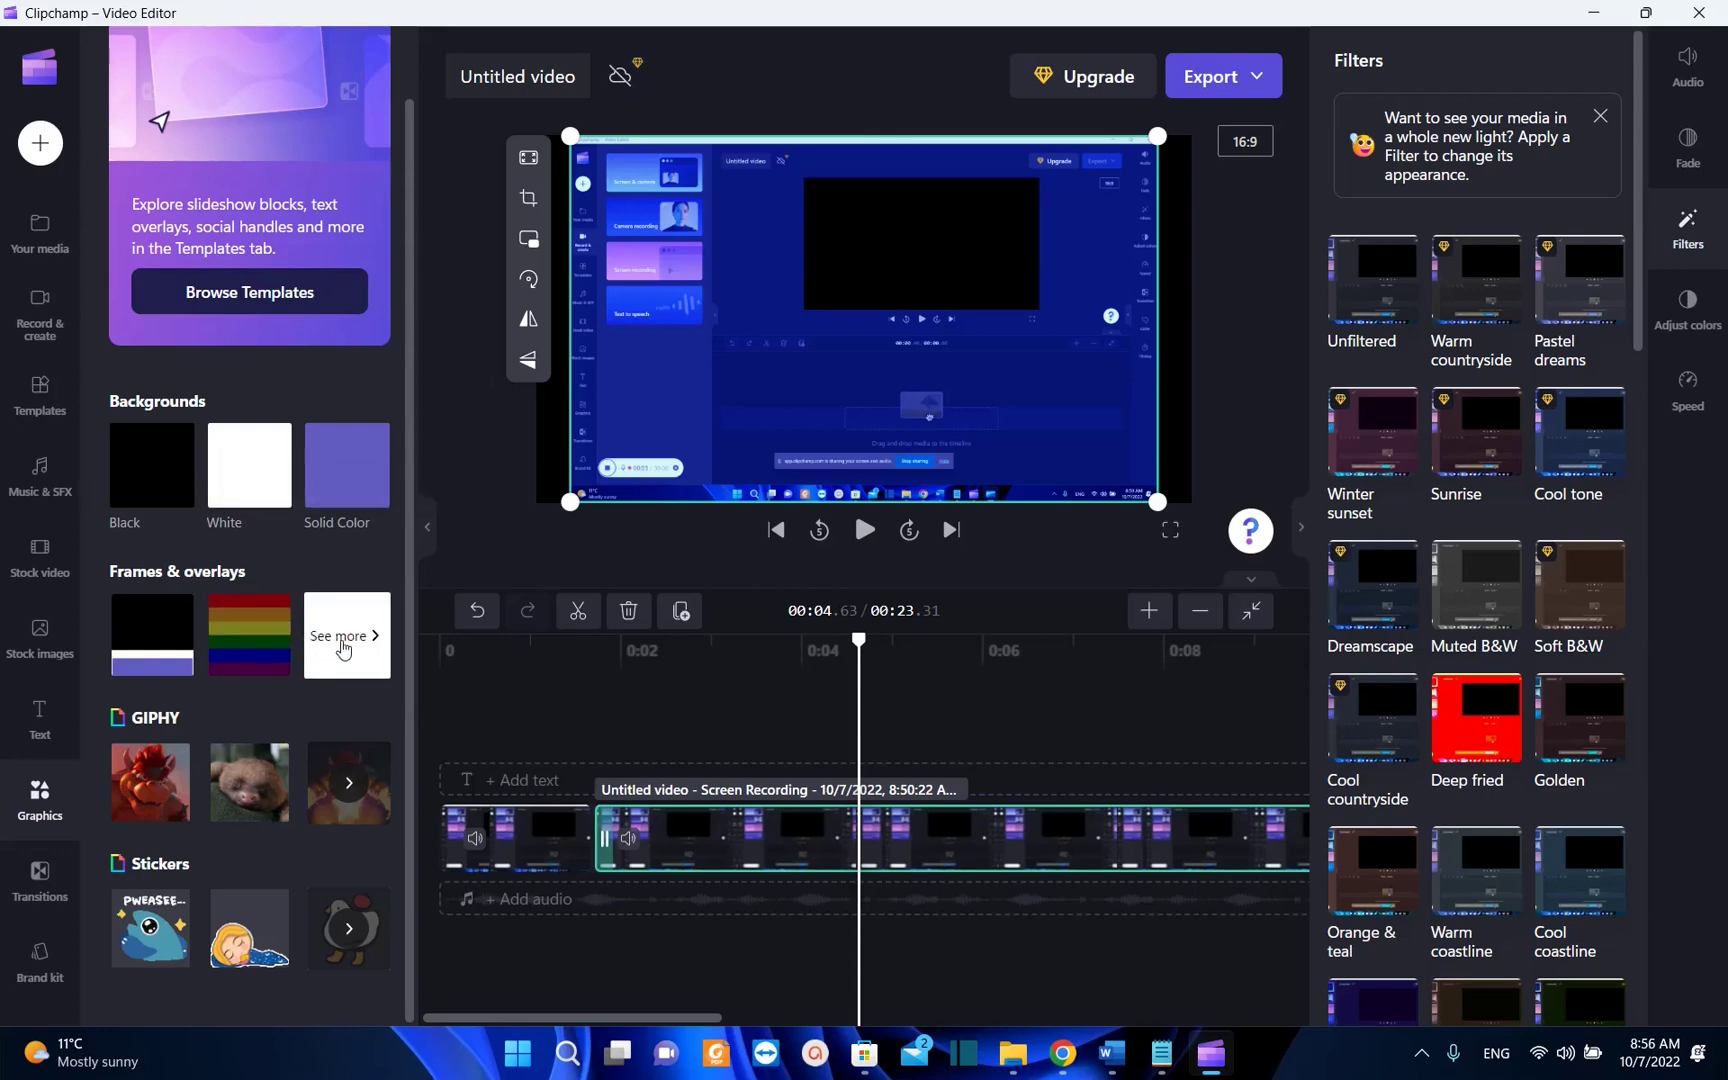
click(40, 475)
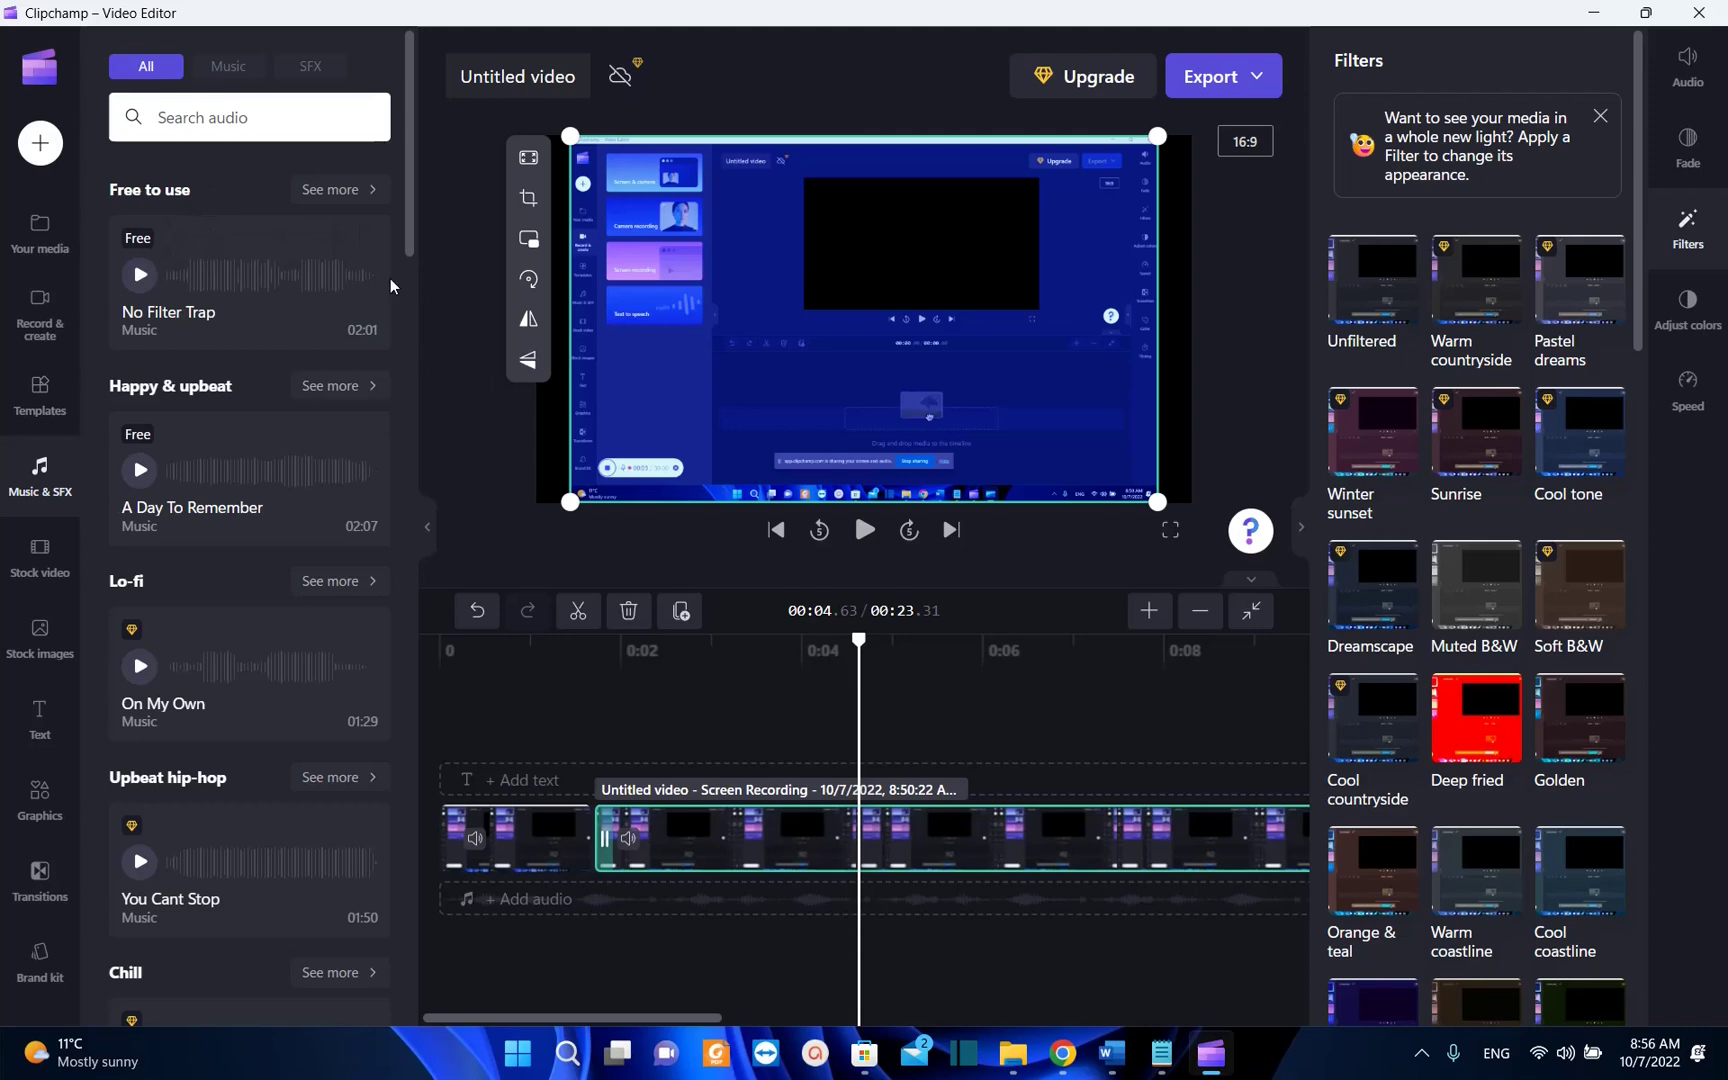
click(334, 190)
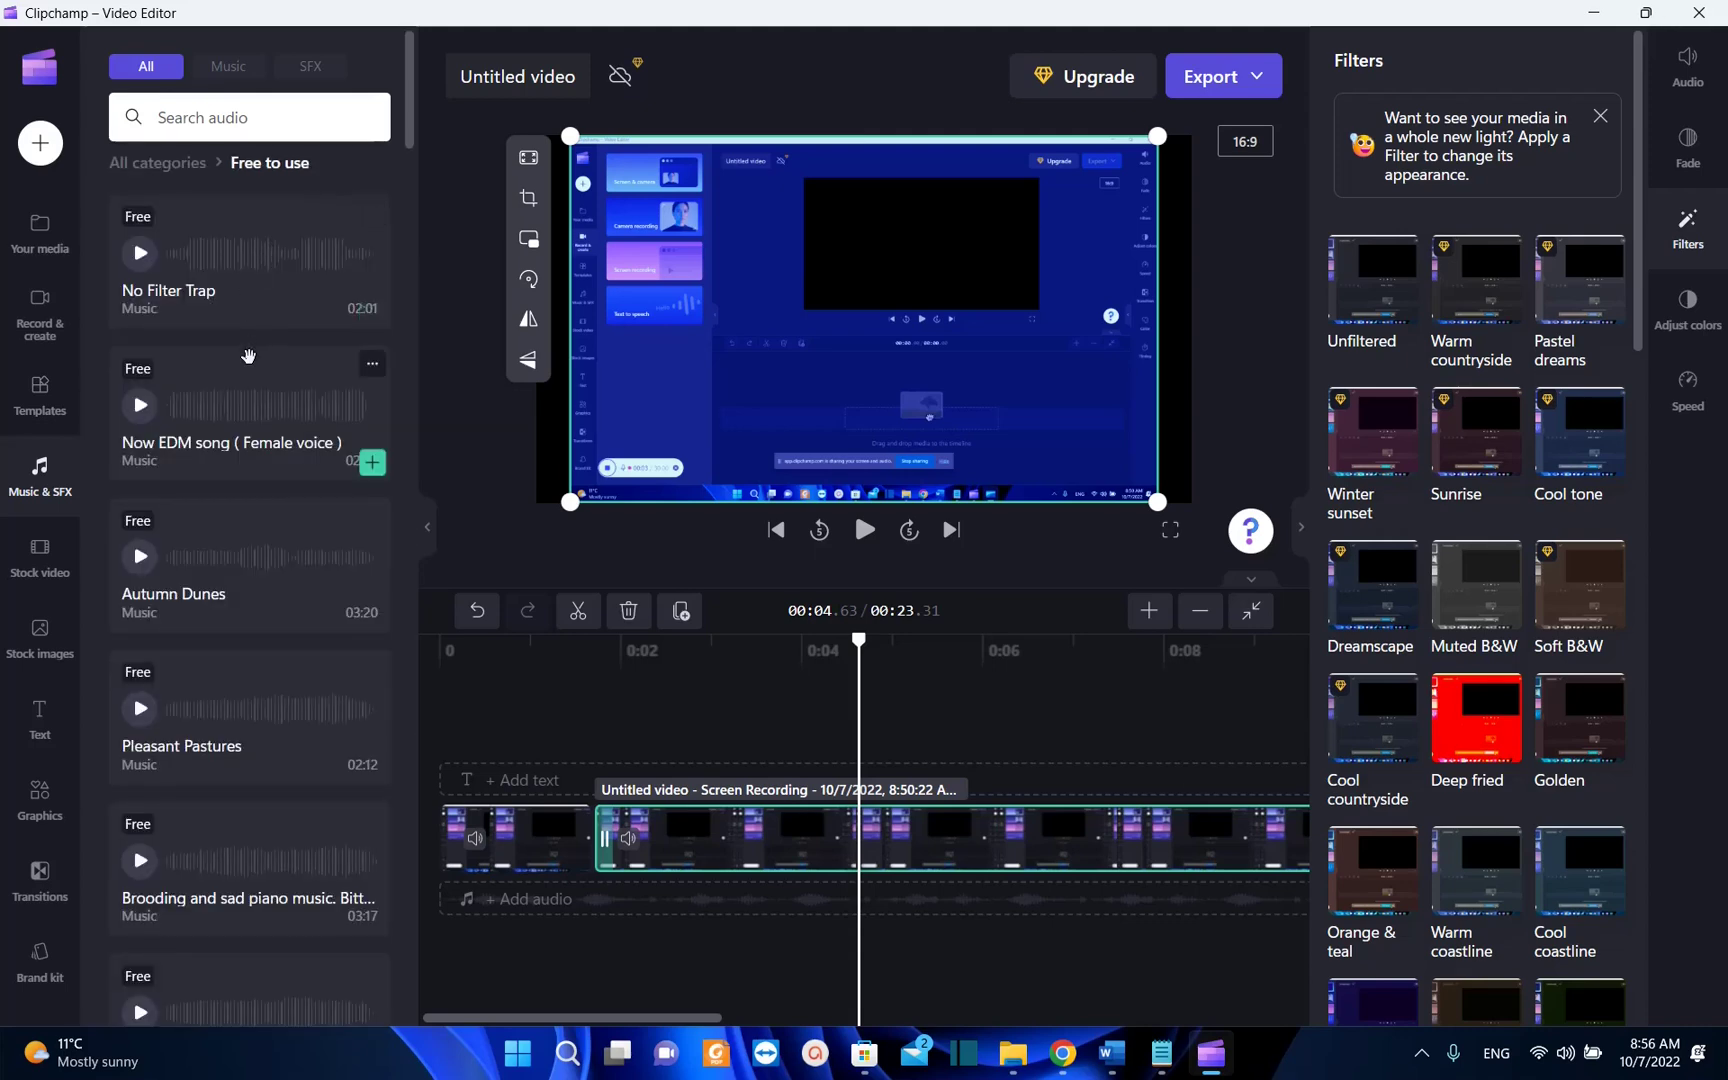
scroll(248, 356, down, 5)
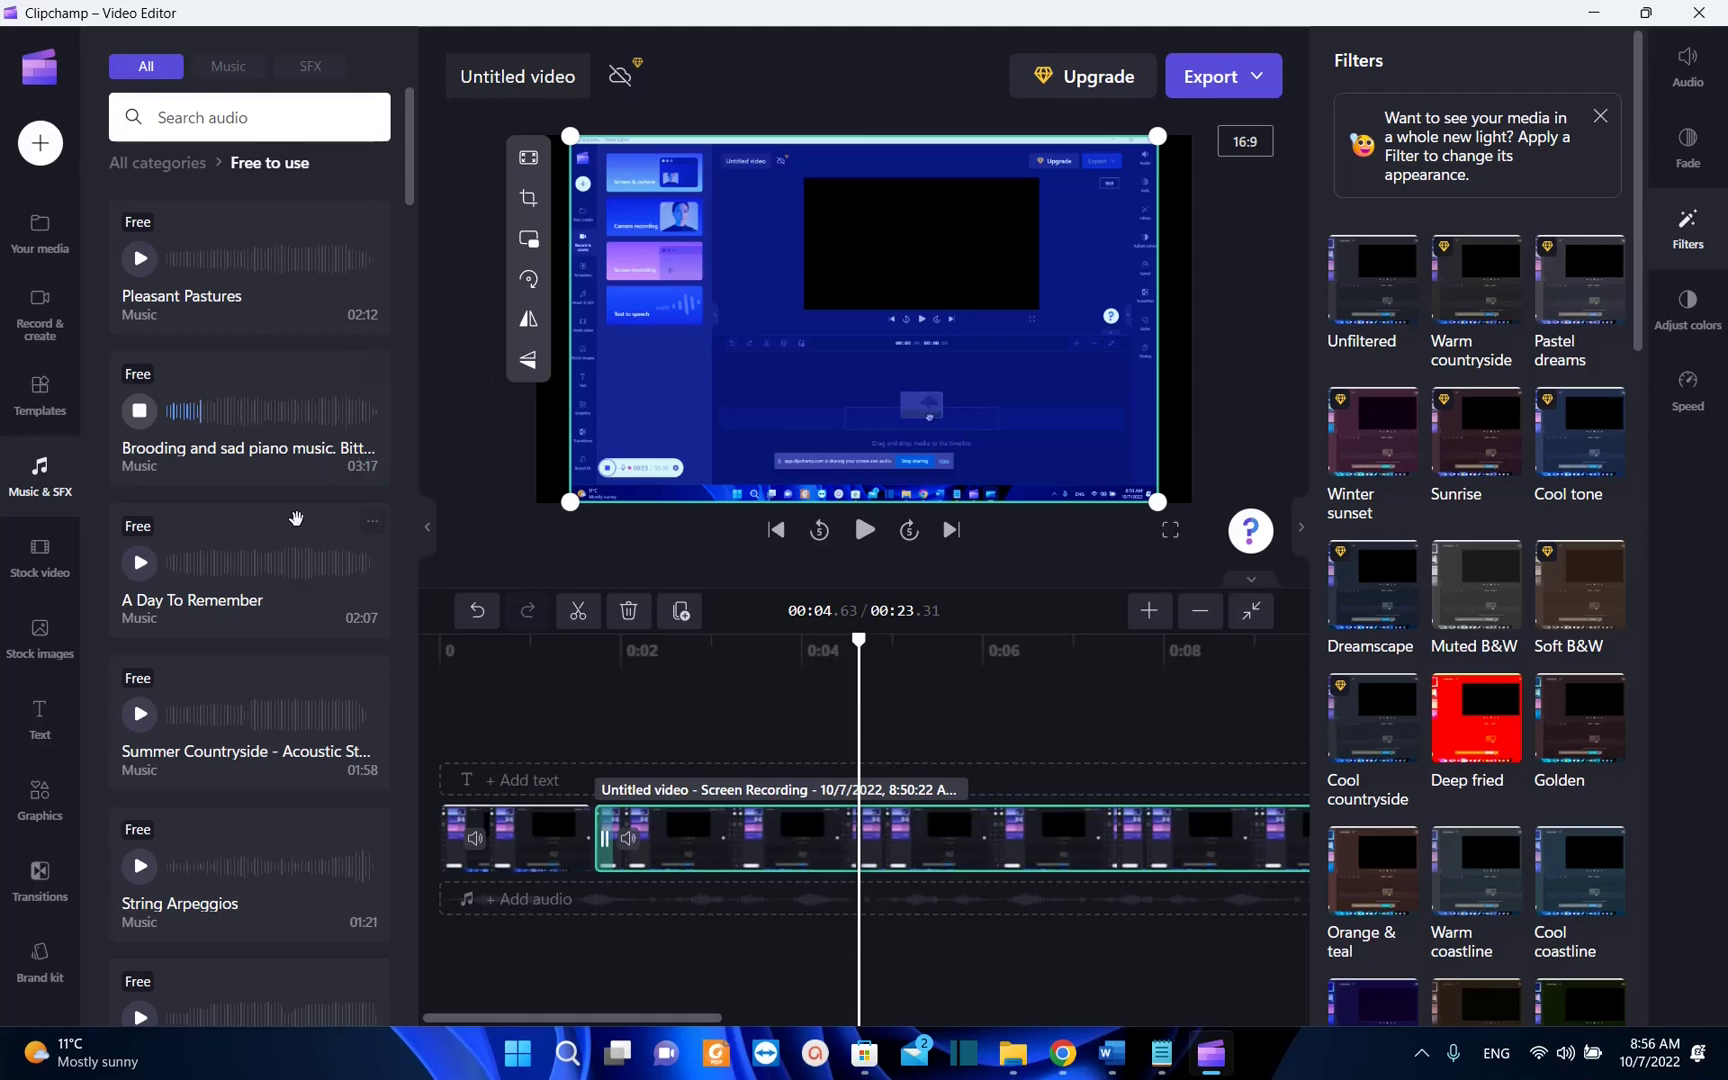
scroll(320, 480, down, 4)
scroll(290, 521, up, 4)
scroll(280, 530, up, 1)
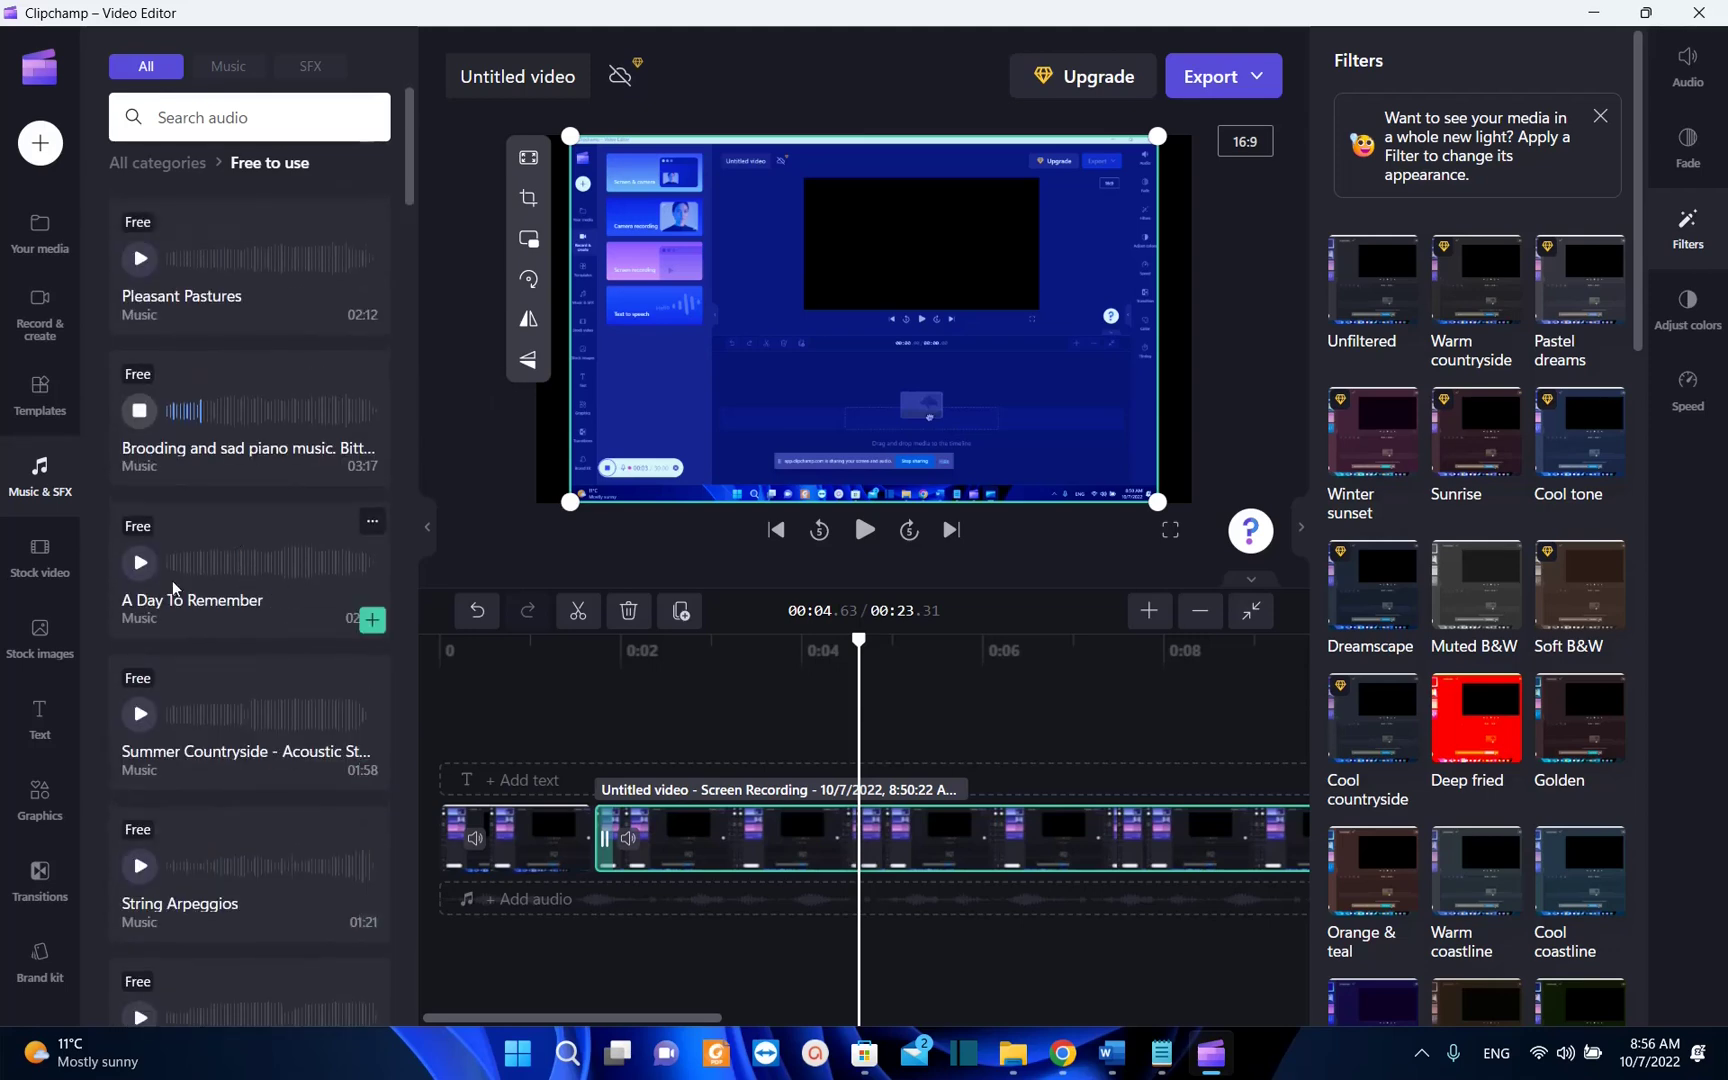
mouse_move(311, 565)
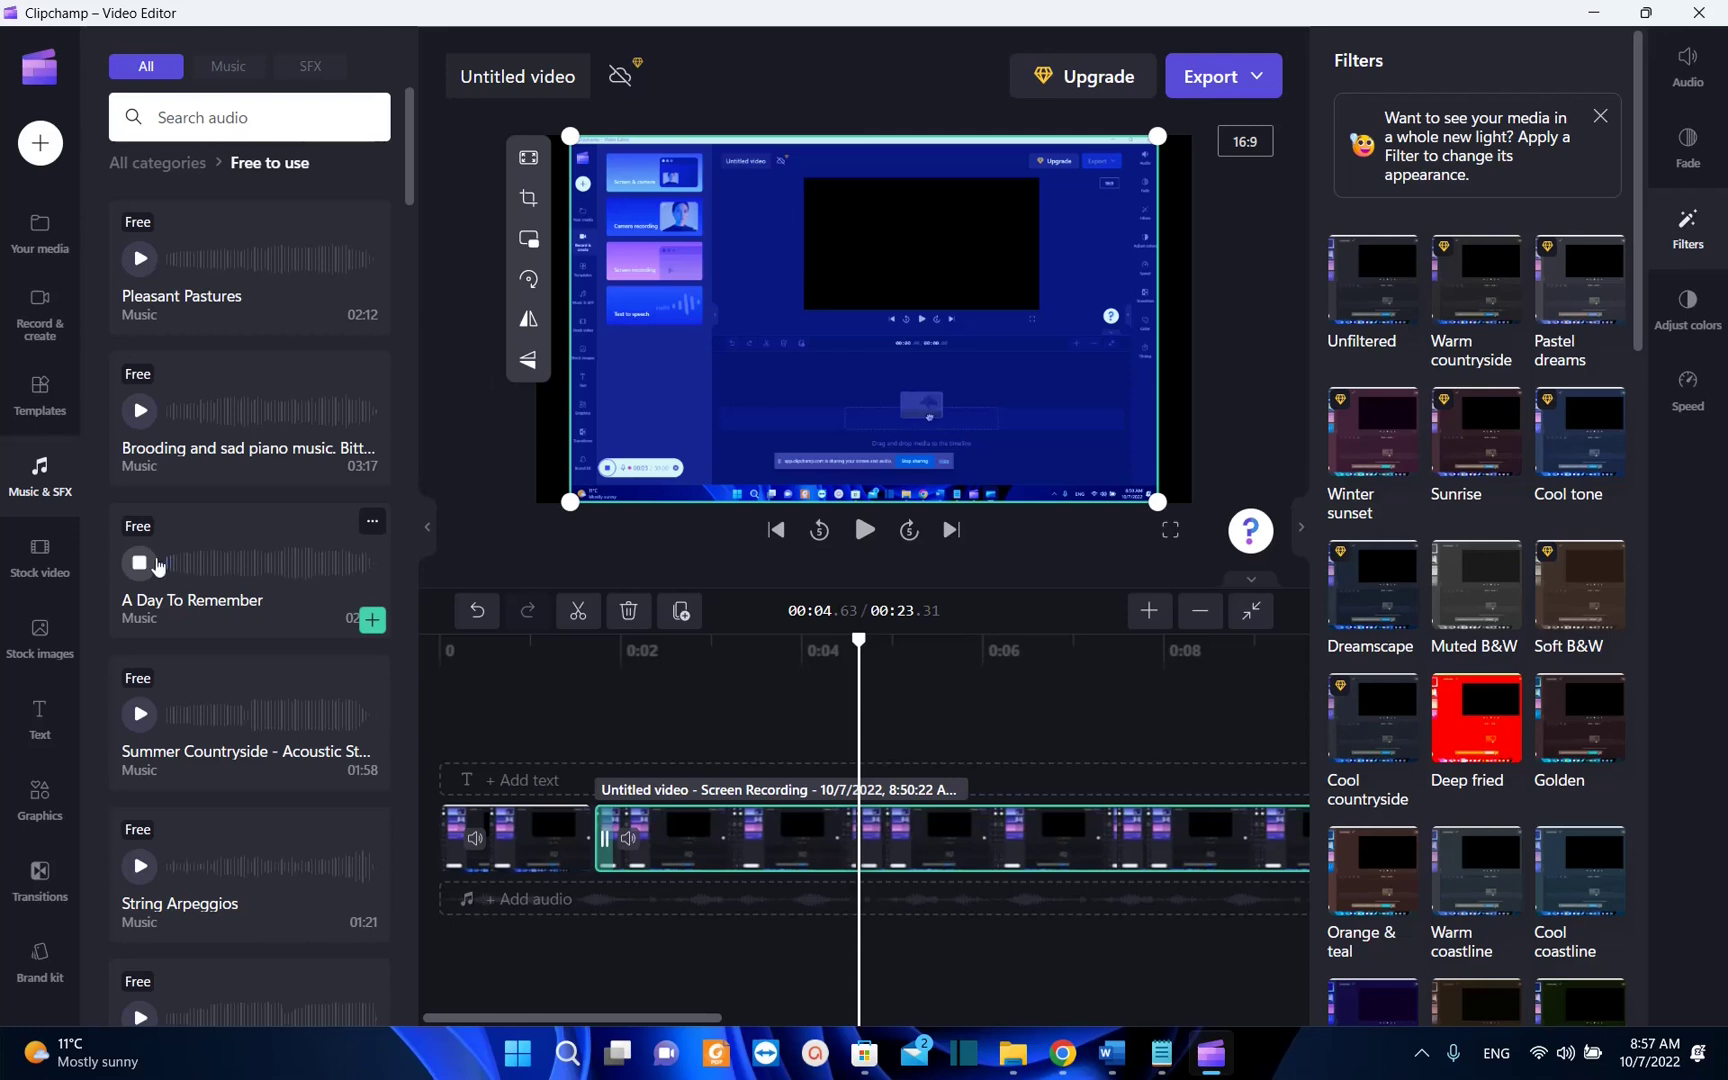
scroll(300, 520, down, 5)
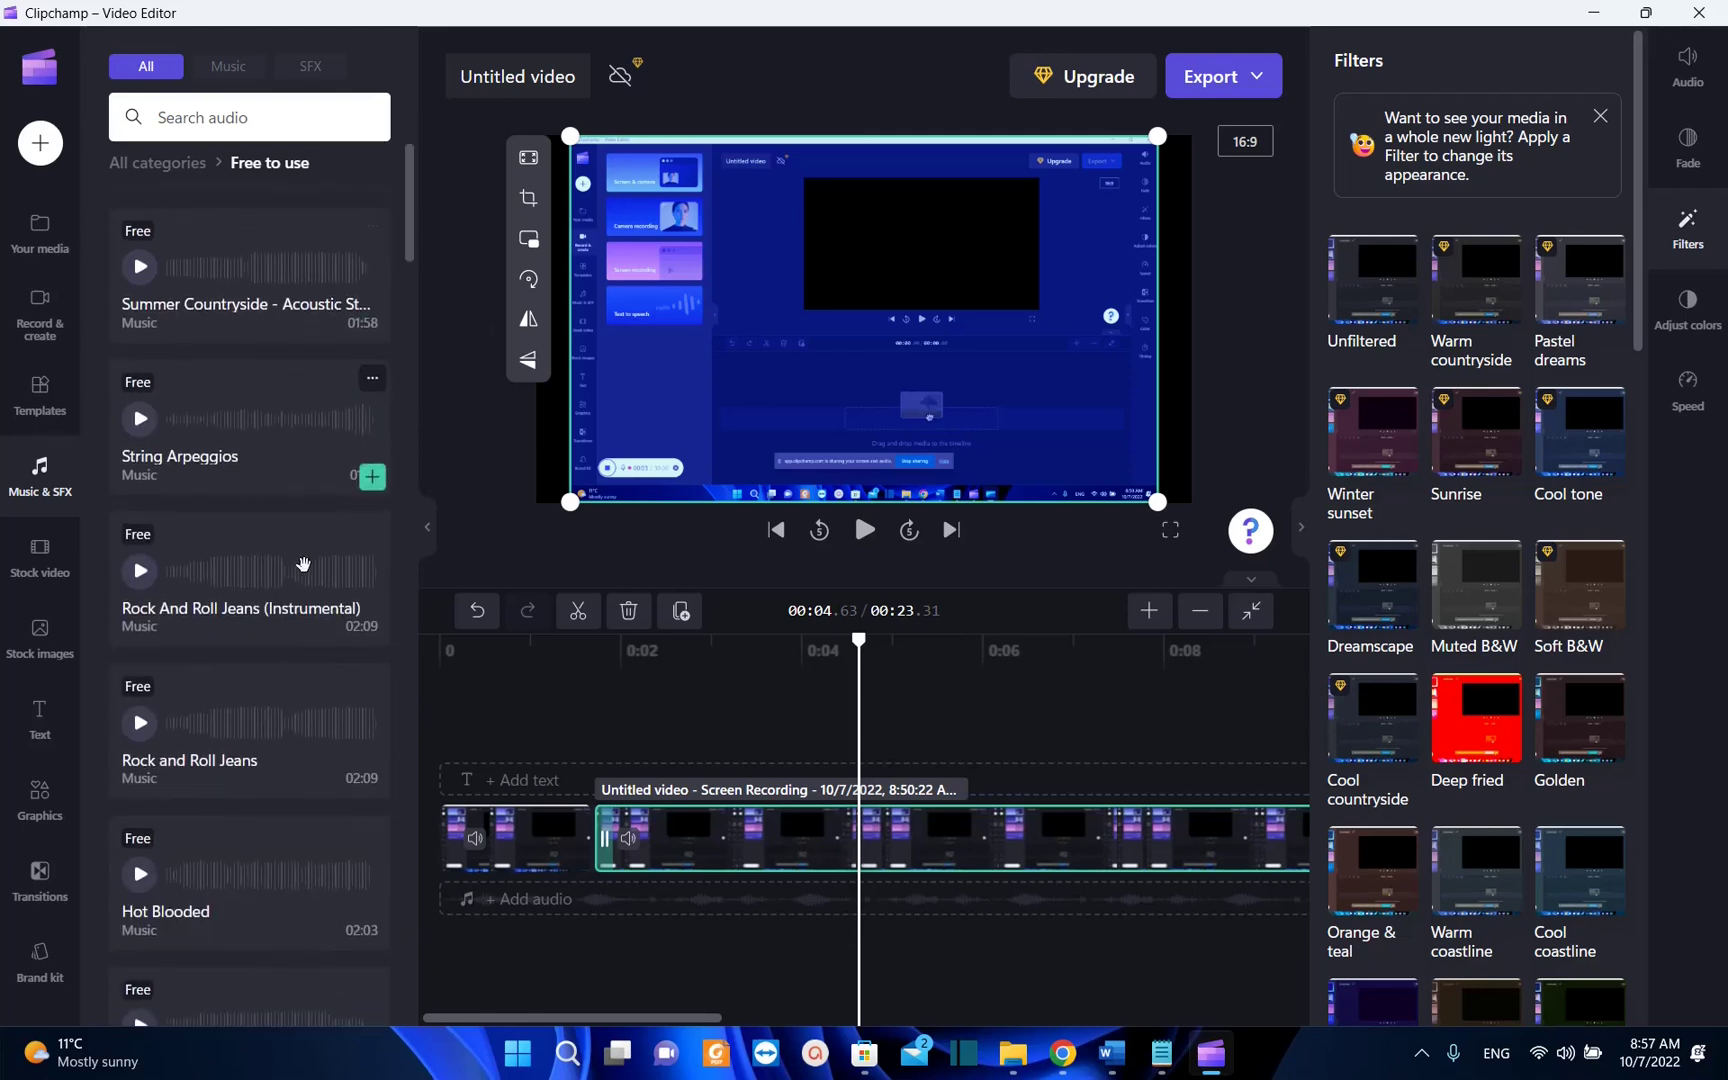
mouse_move(196, 564)
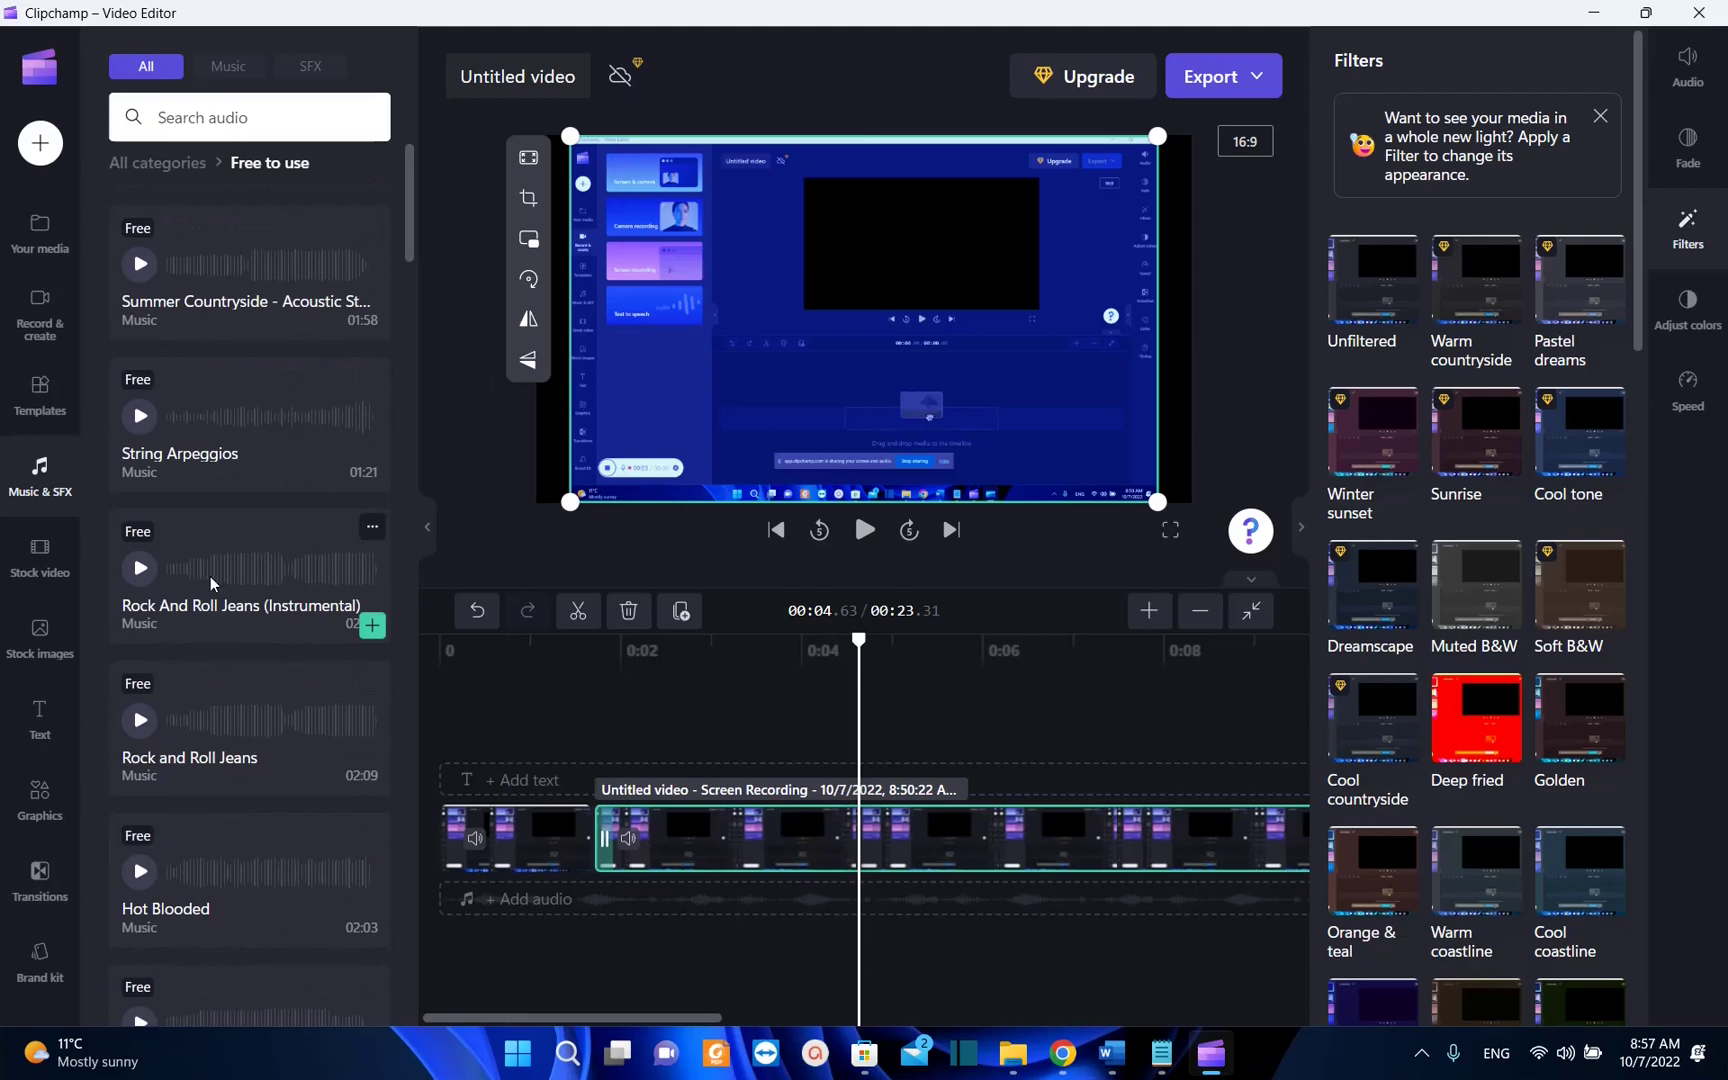
scroll(220, 575, down, 6)
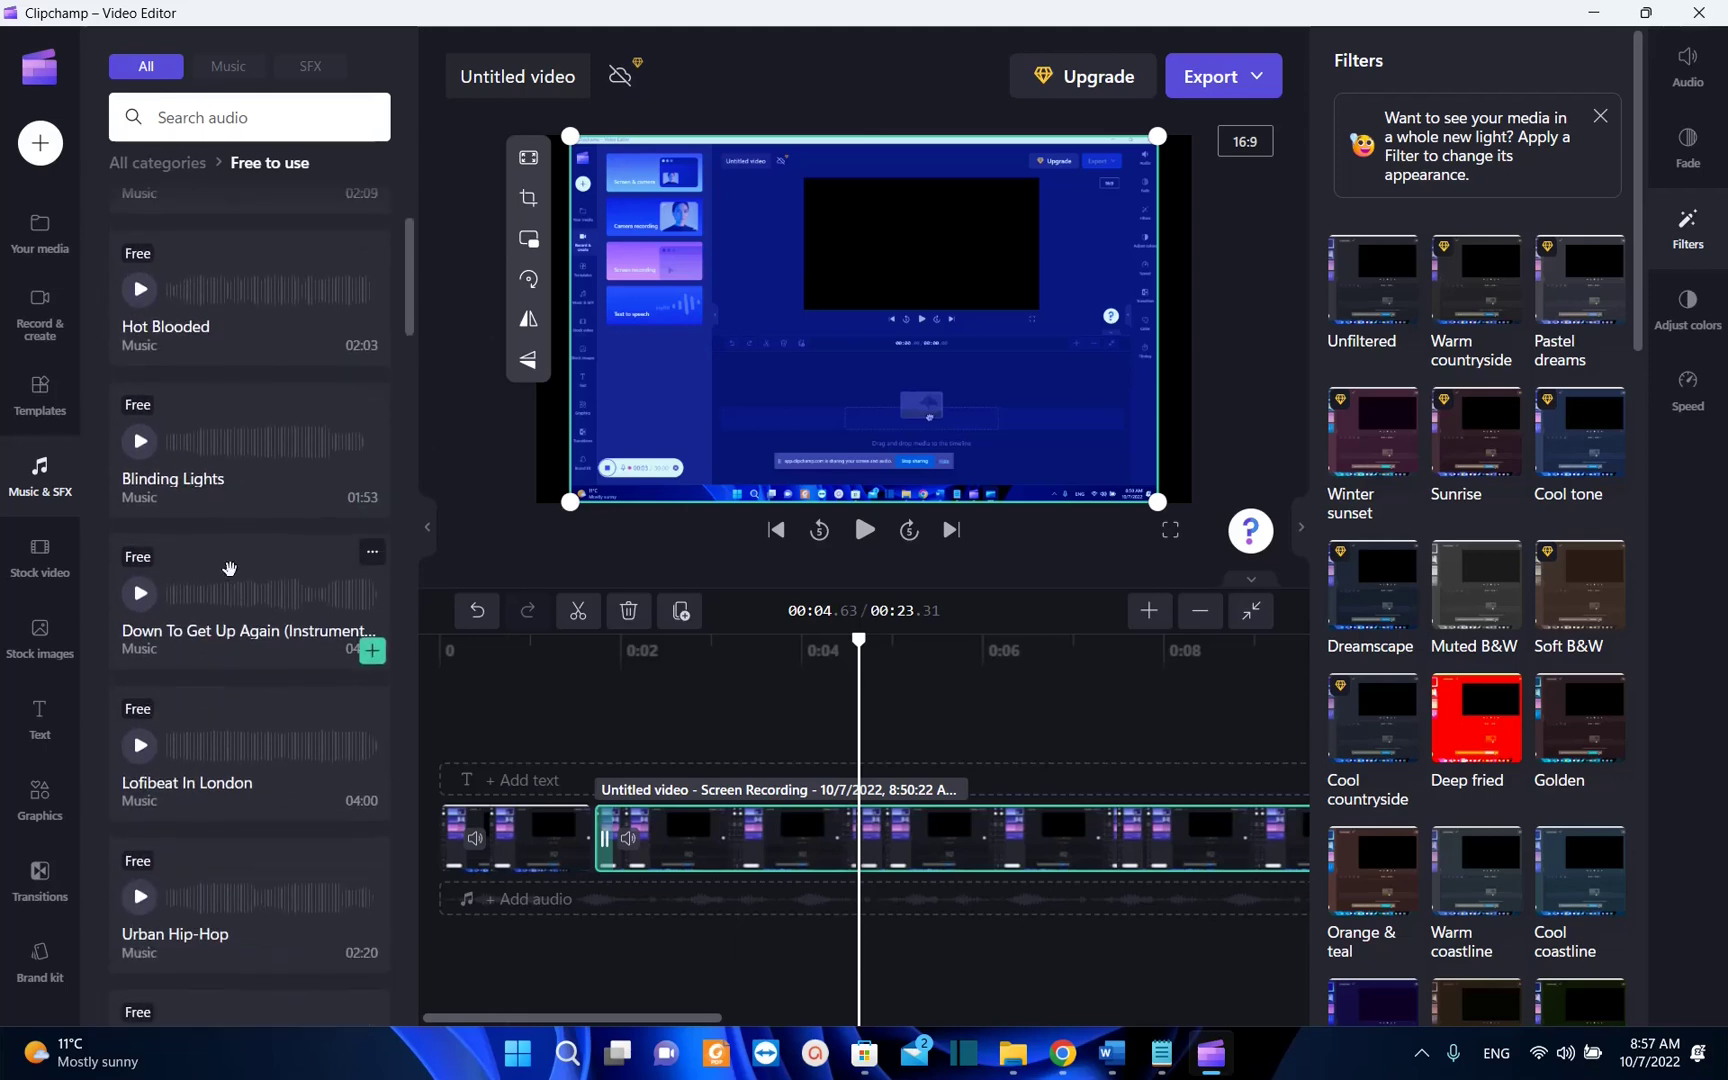
scroll(229, 568, up, 10)
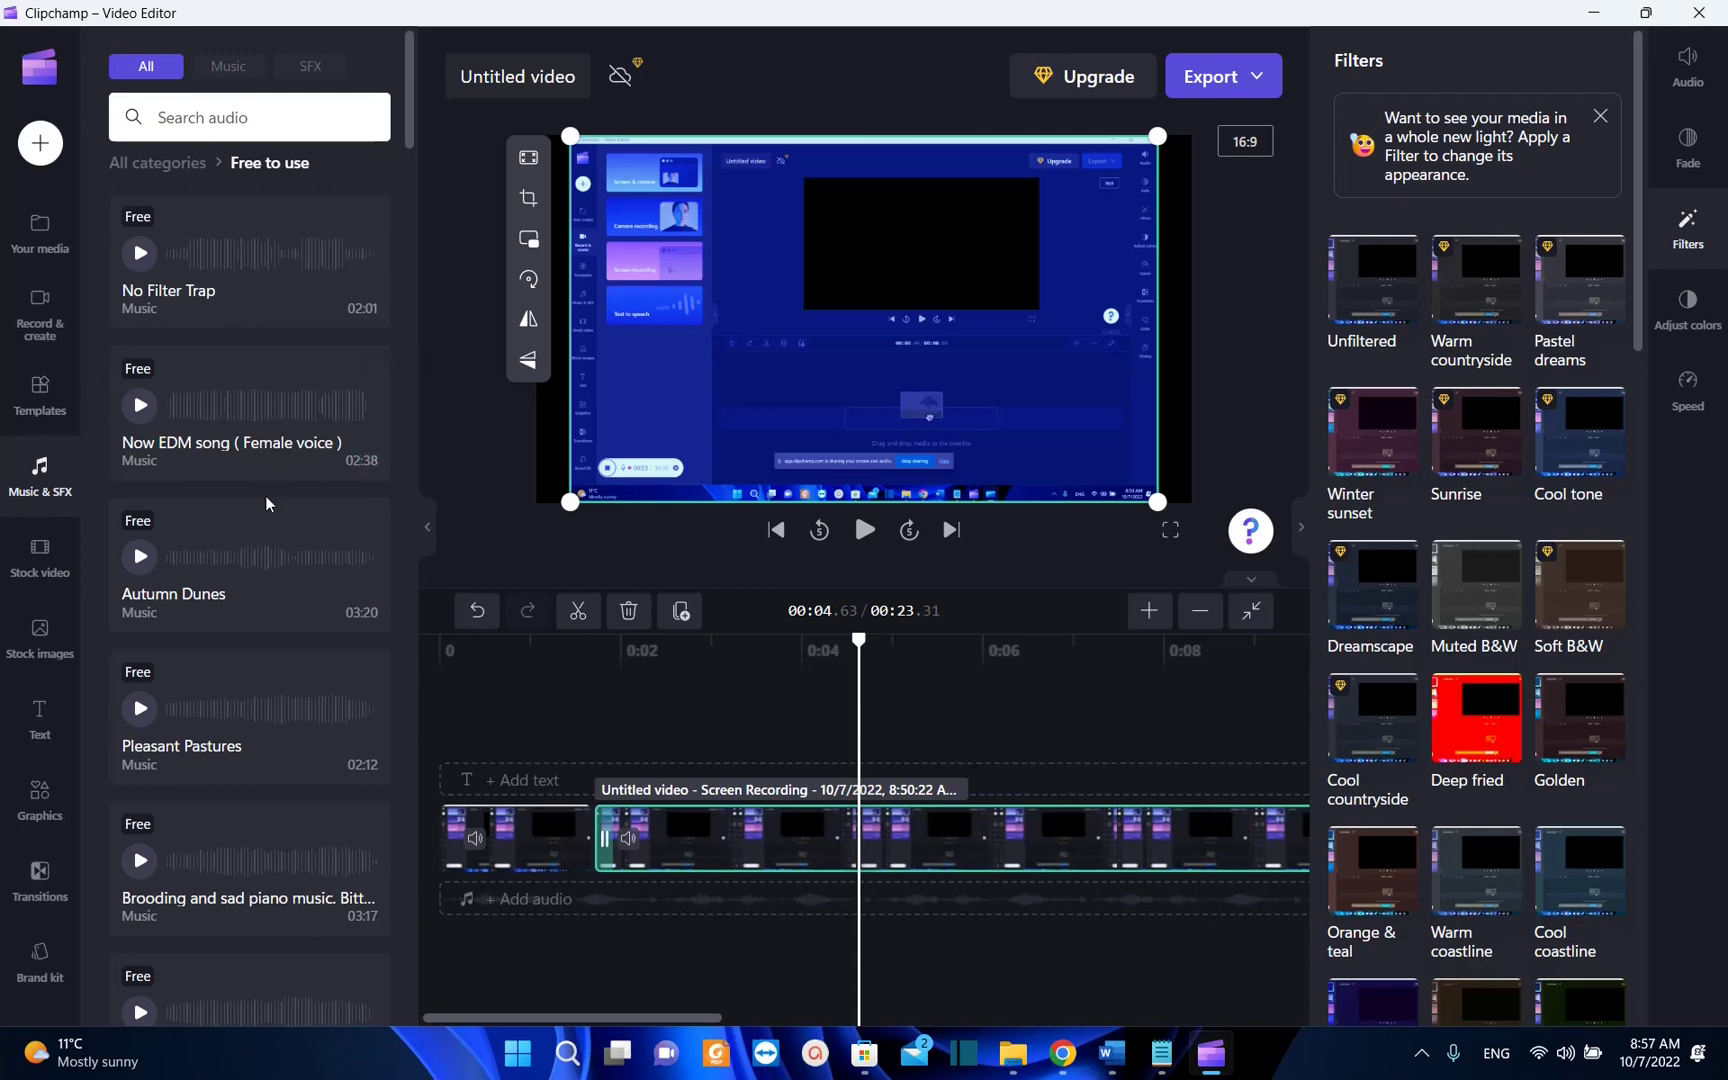
scroll(265, 503, down, 3)
Add 'Brooding and sad piano music' to the timeline above the recording and show Your media
drag(170, 580, 700, 795)
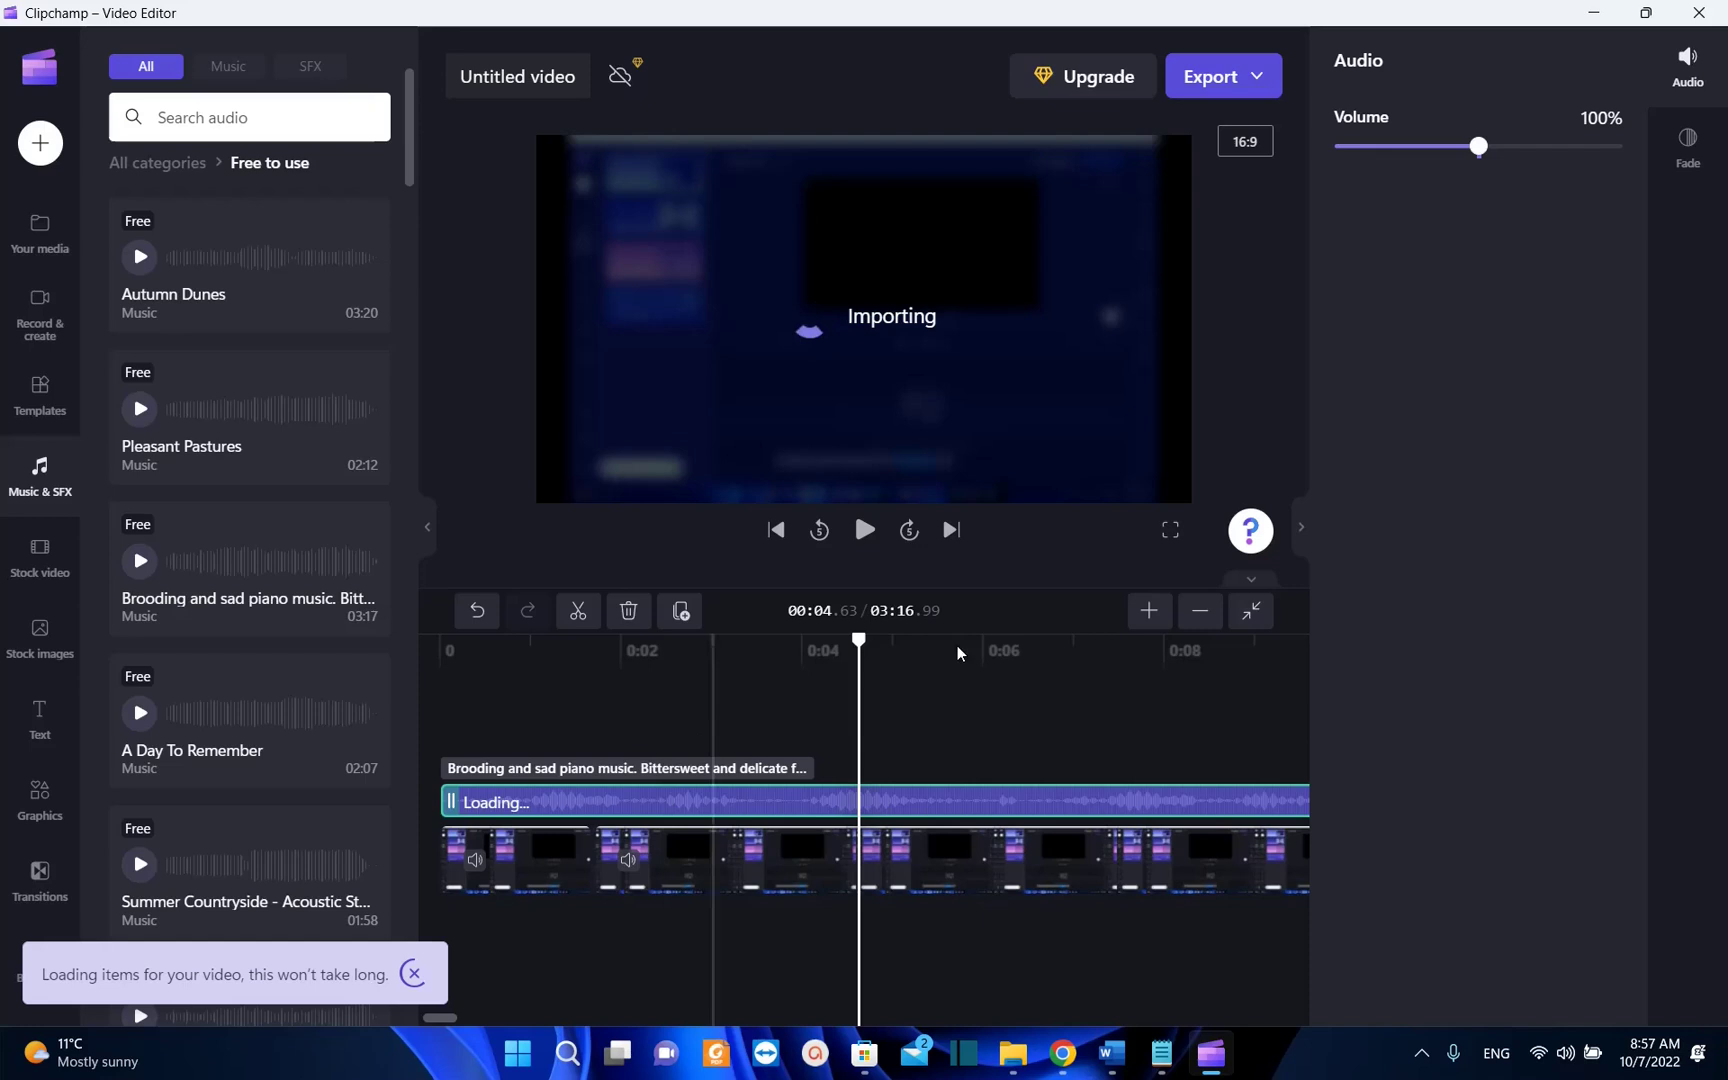
click(45, 245)
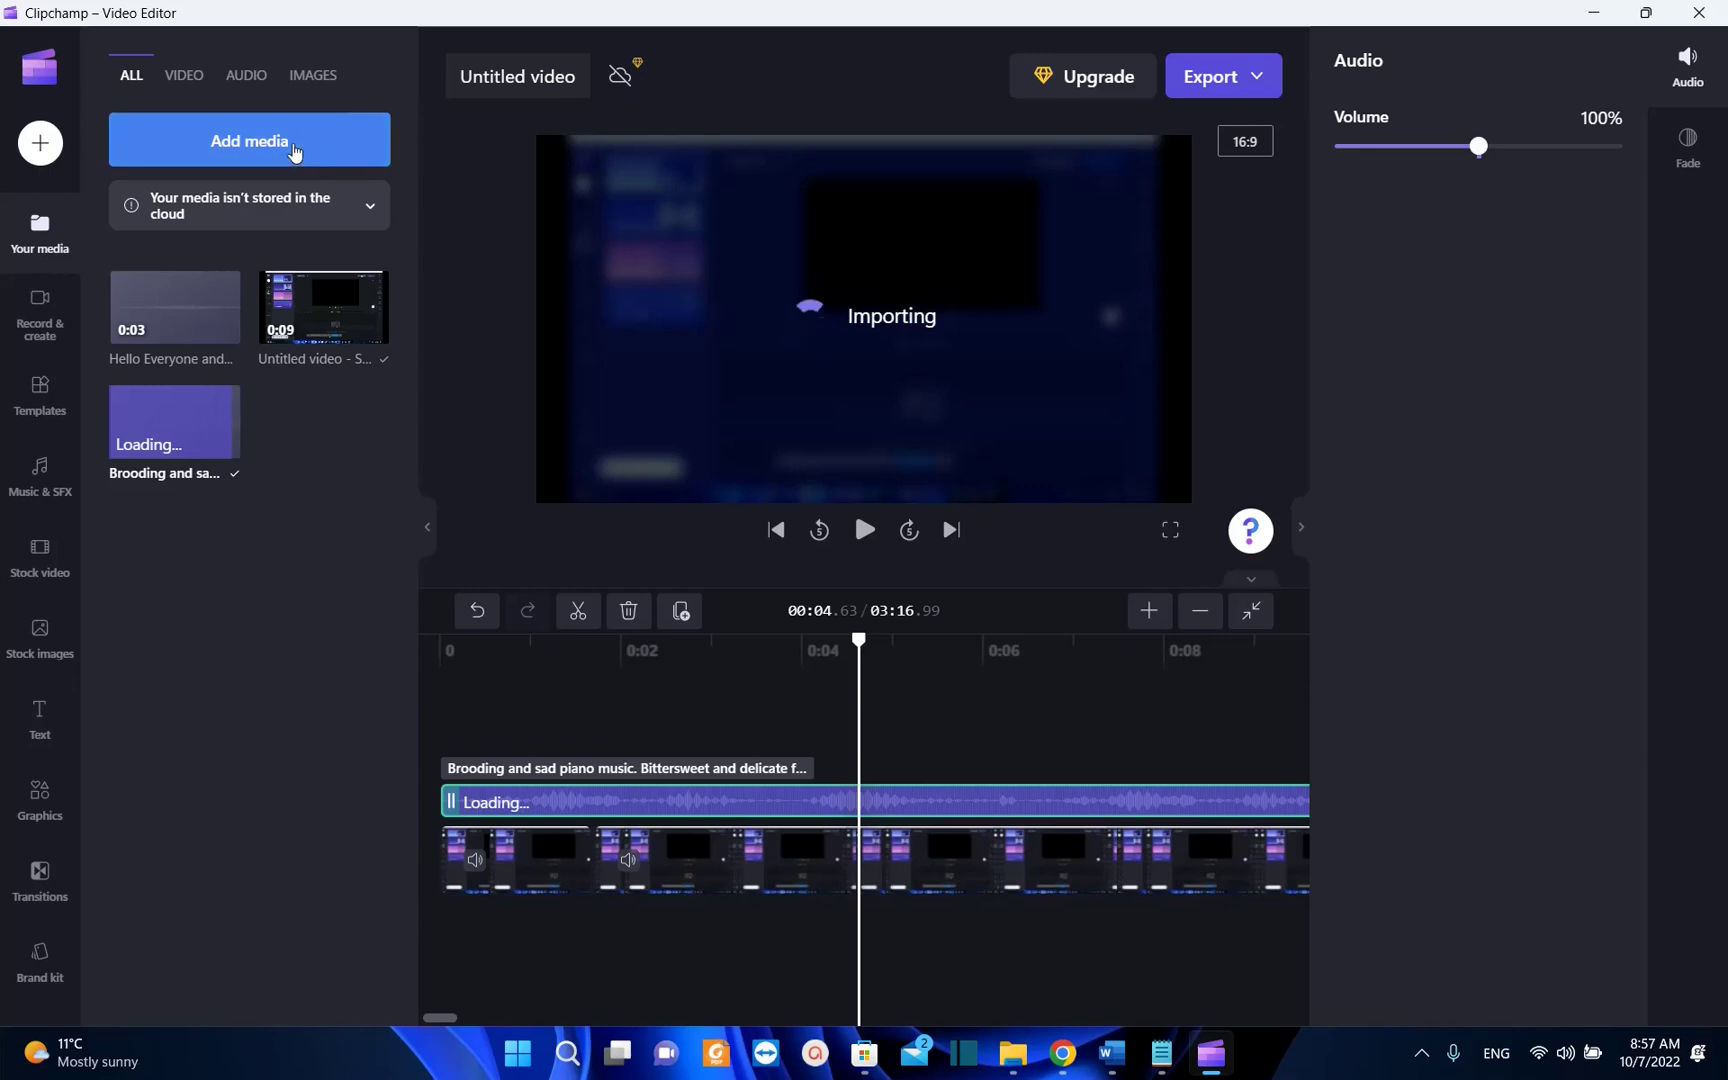
Import the 19:25 video Untitled1.mp4 from the computer into the media library
click(294, 152)
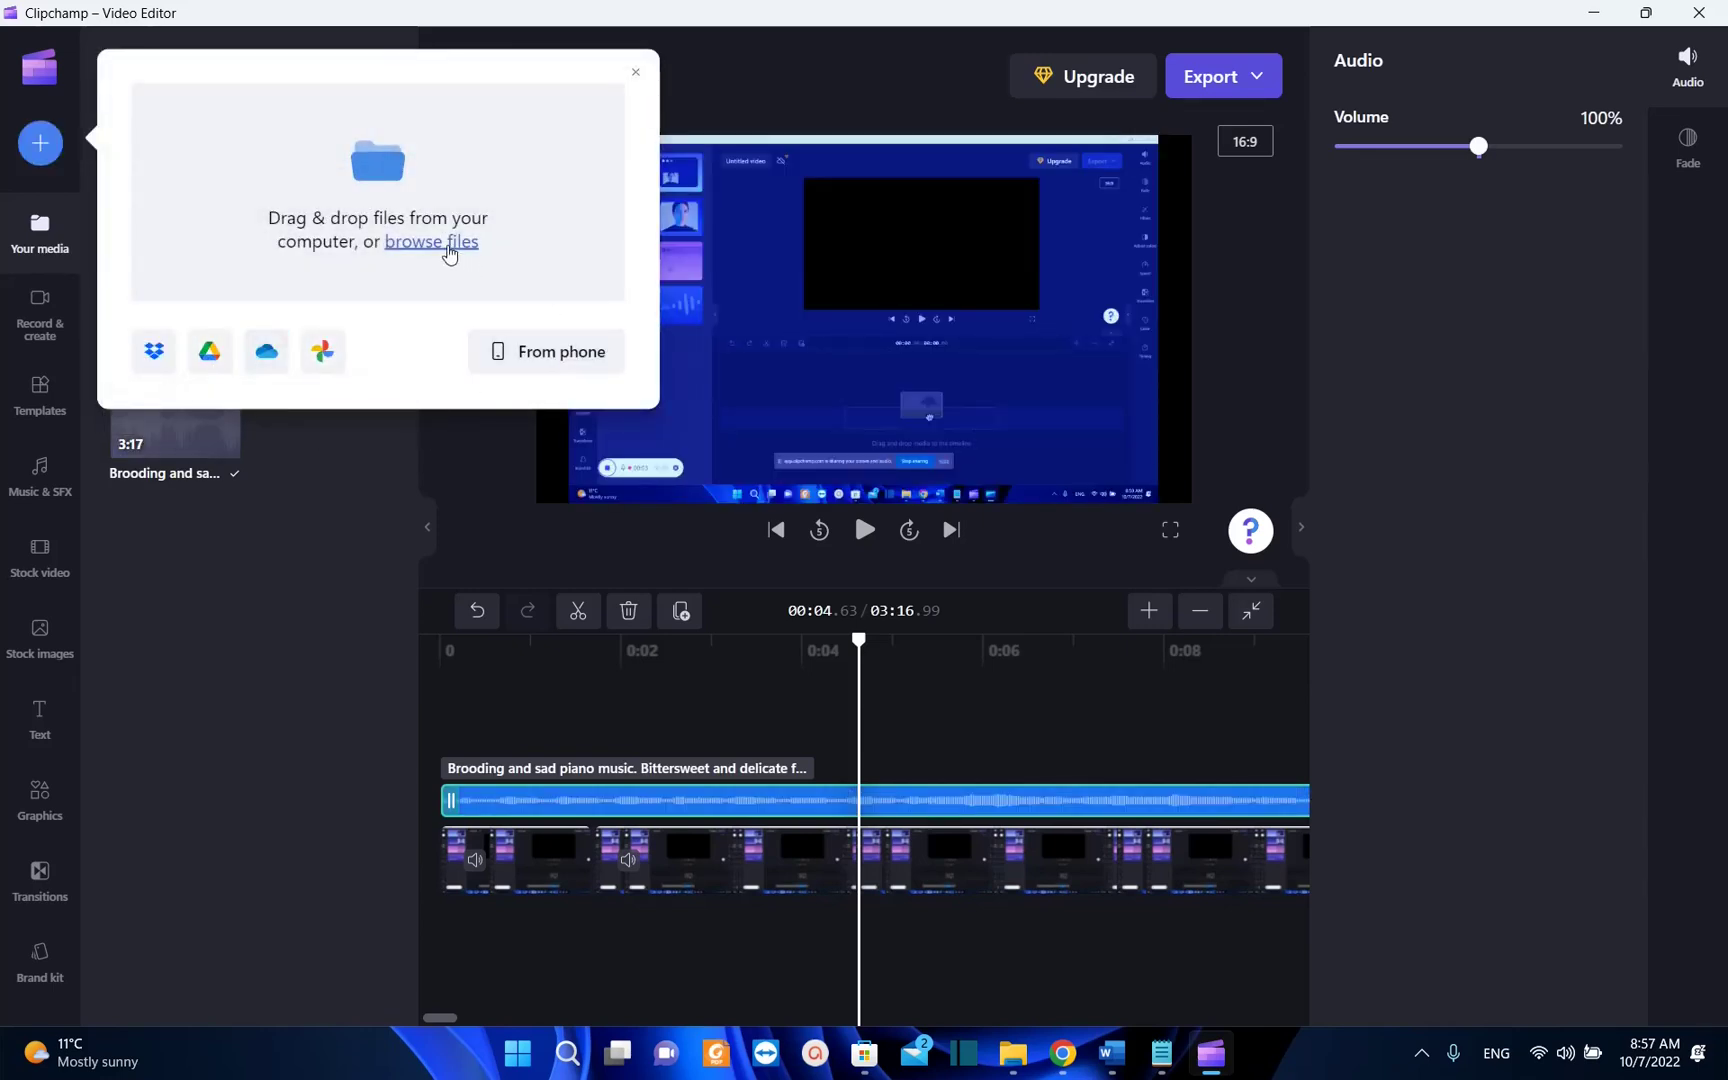
click(449, 246)
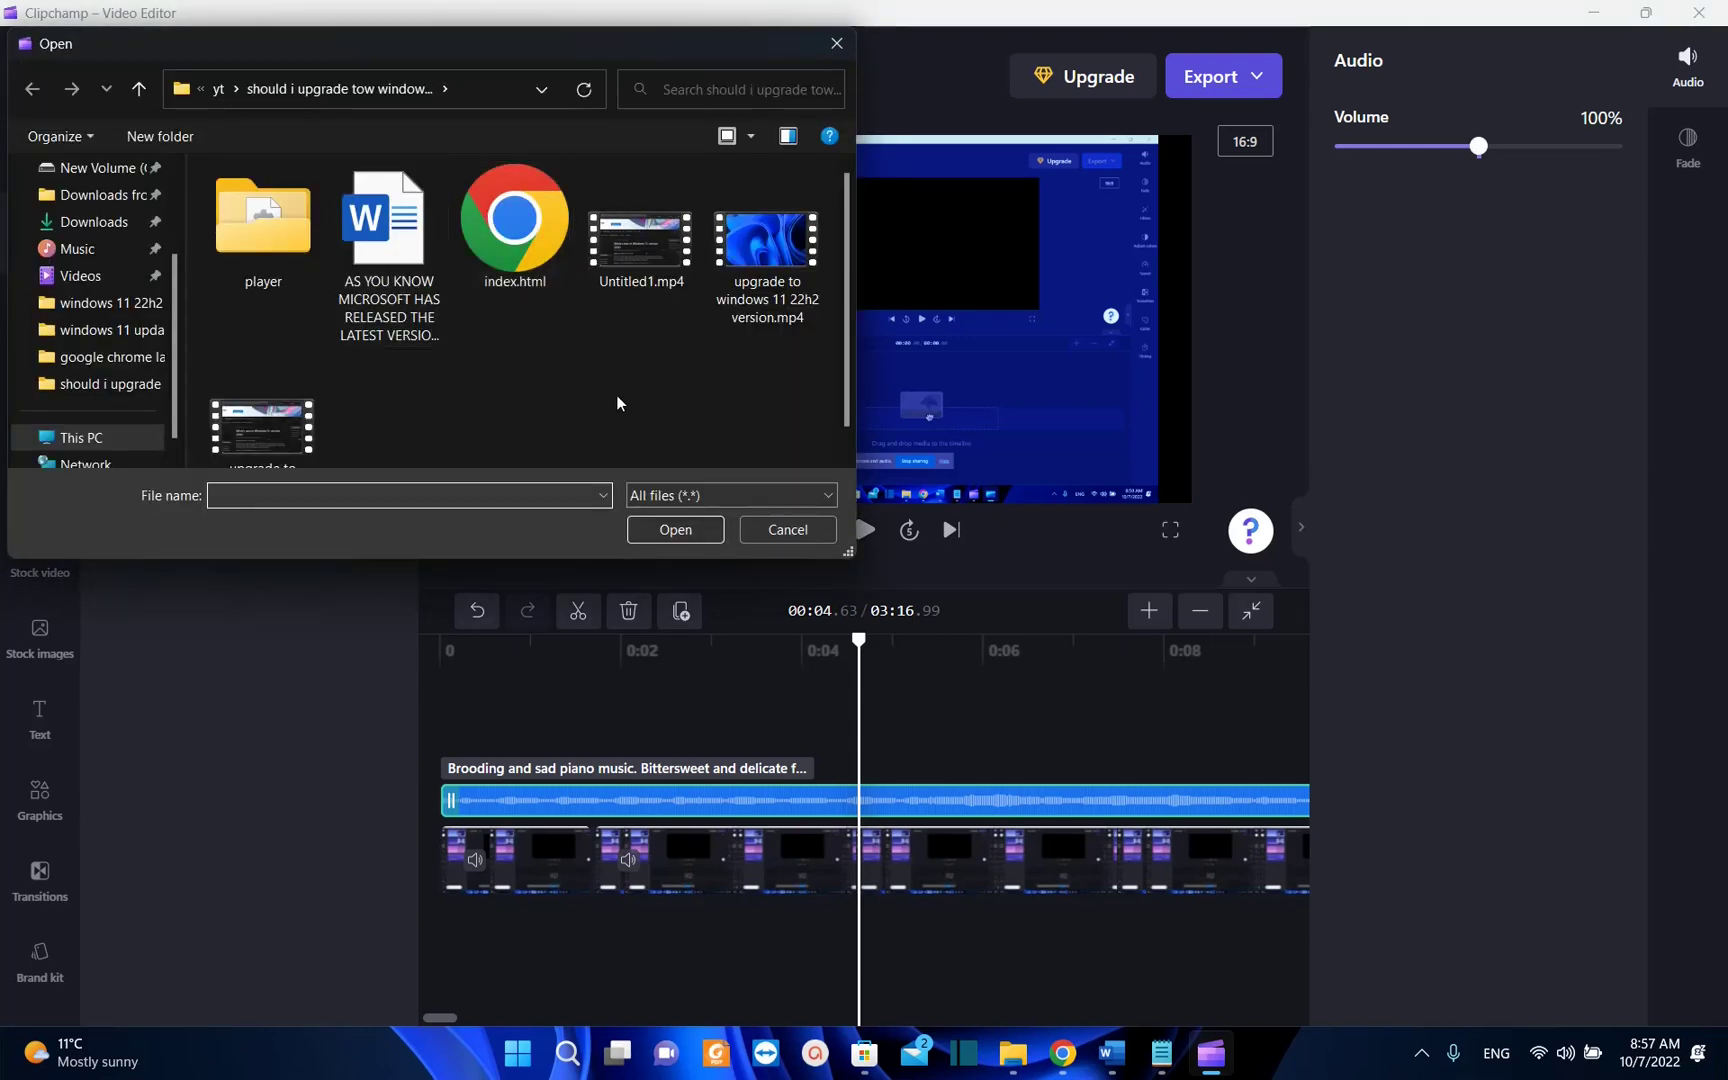
scroll(618, 405, down, 1)
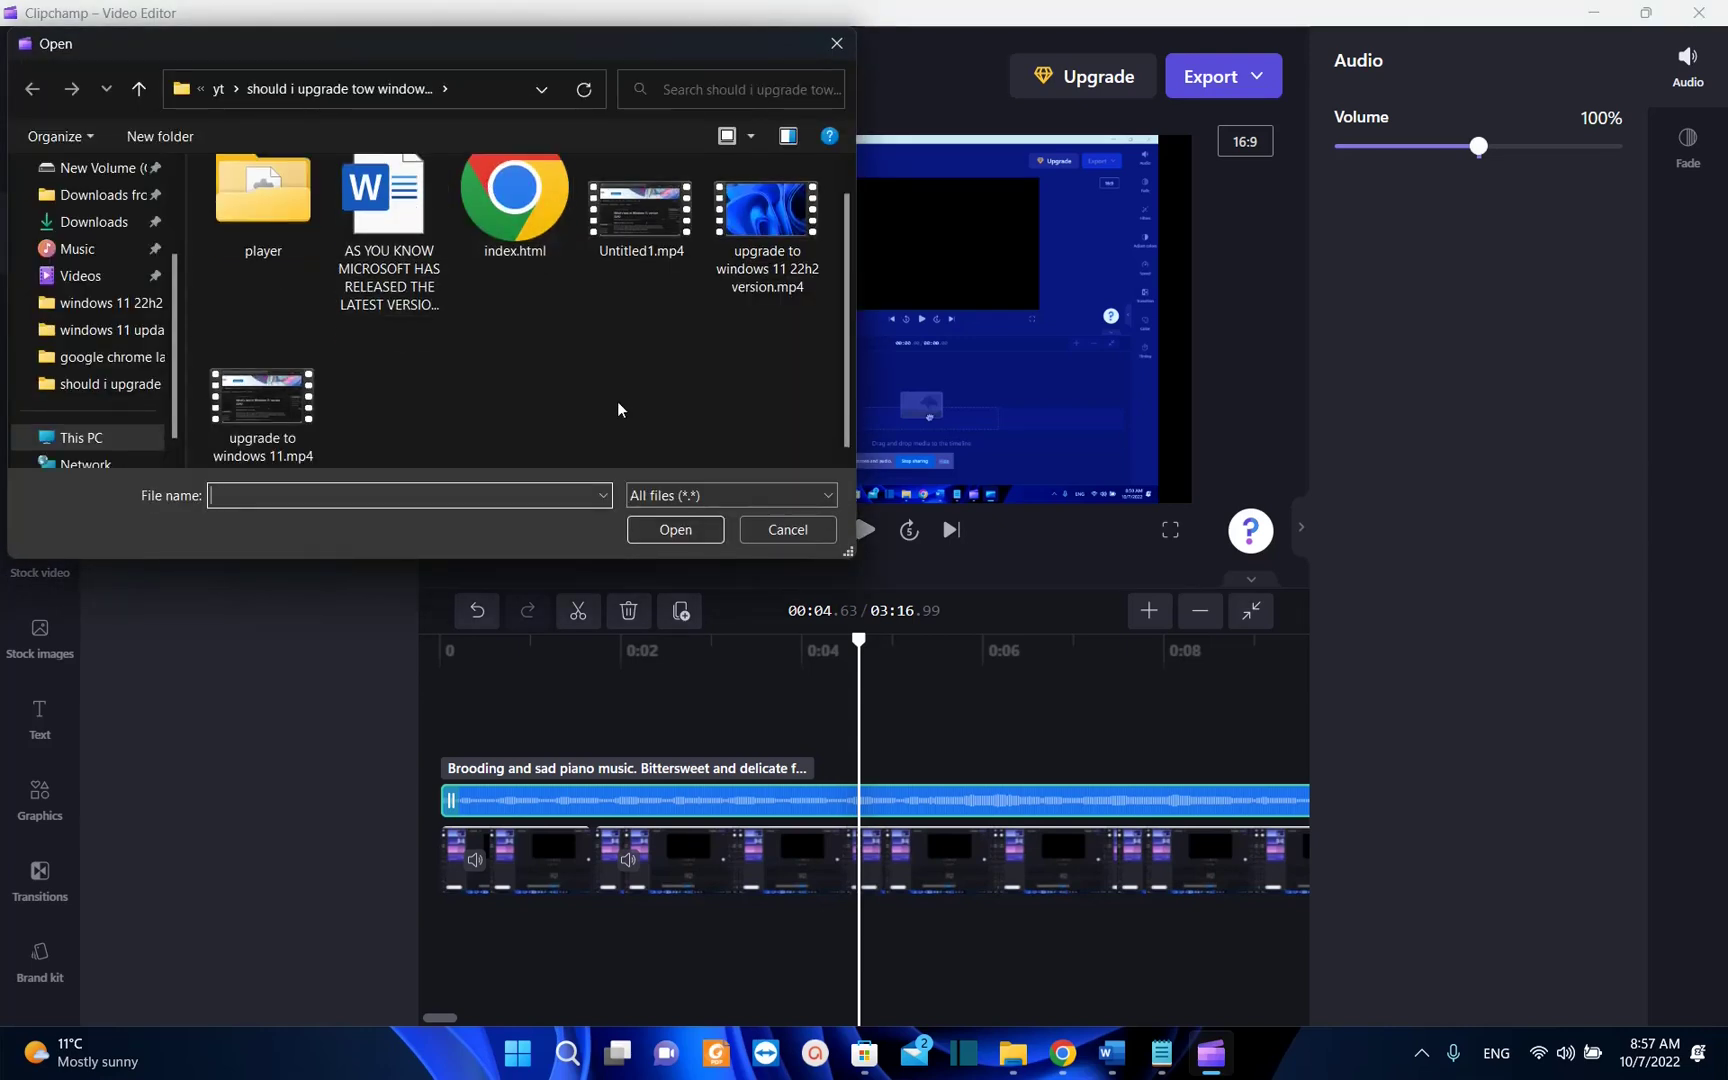
click(637, 233)
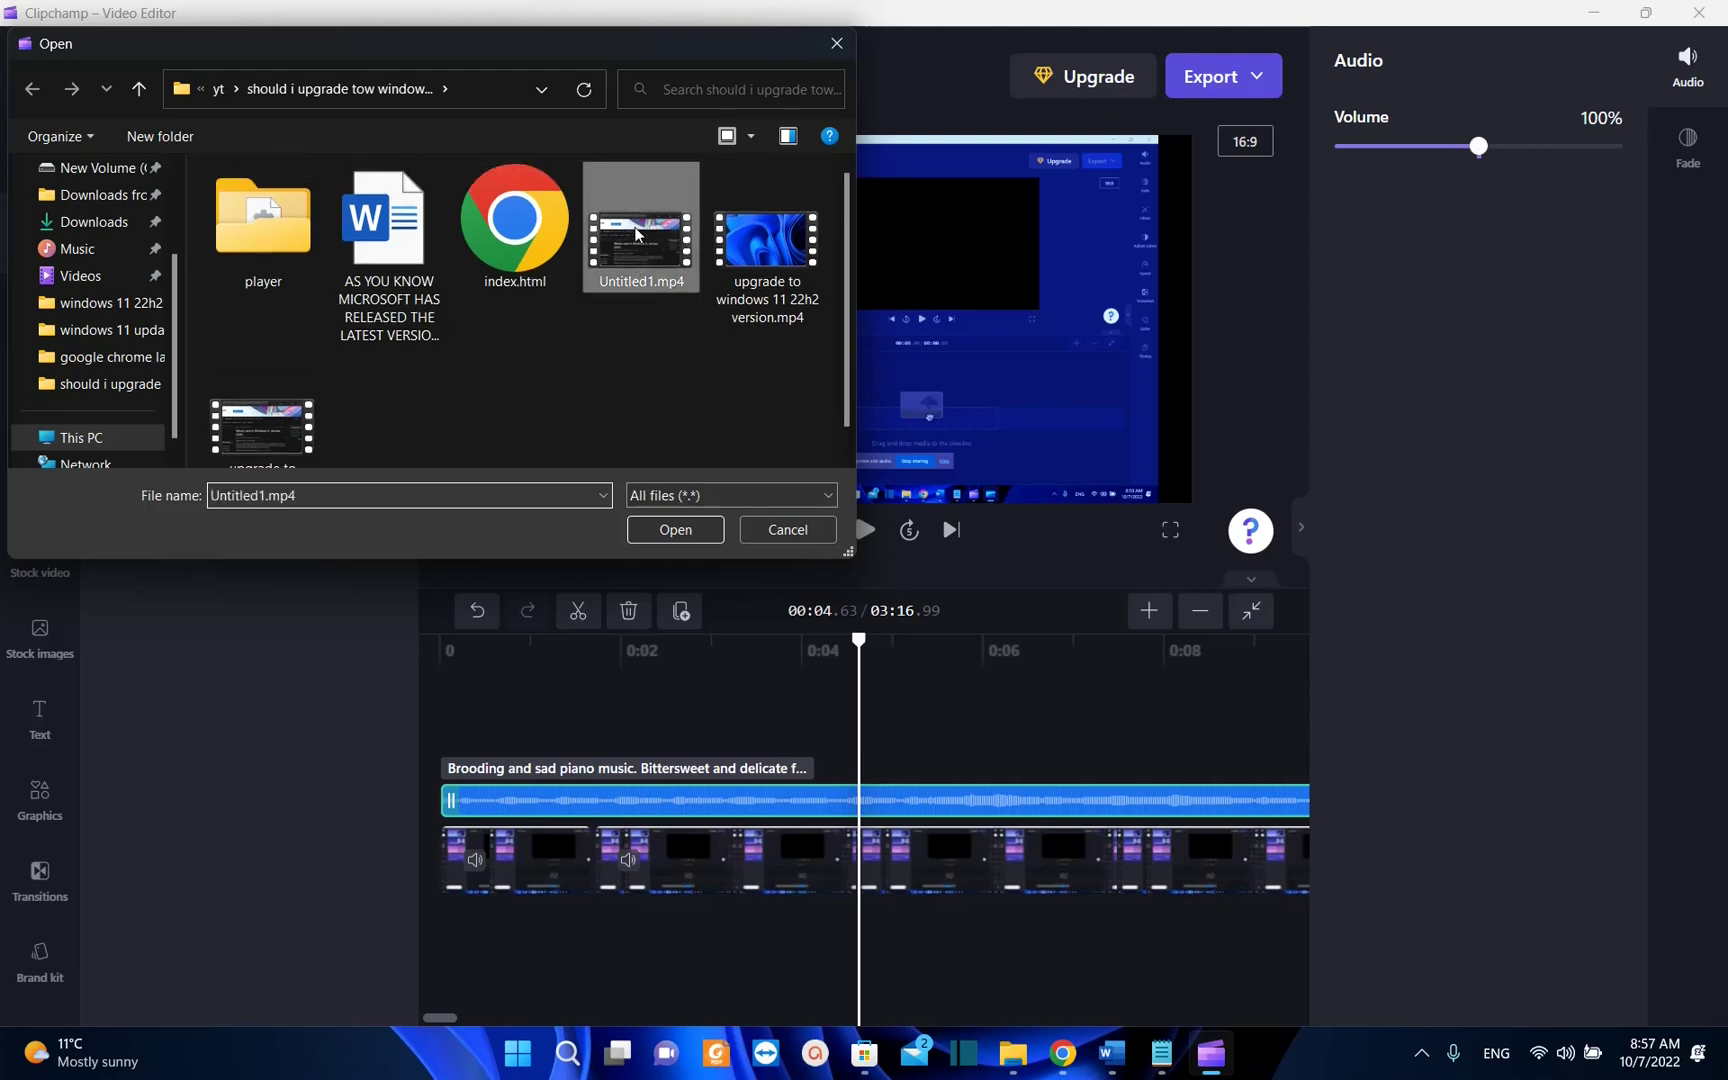
click(669, 527)
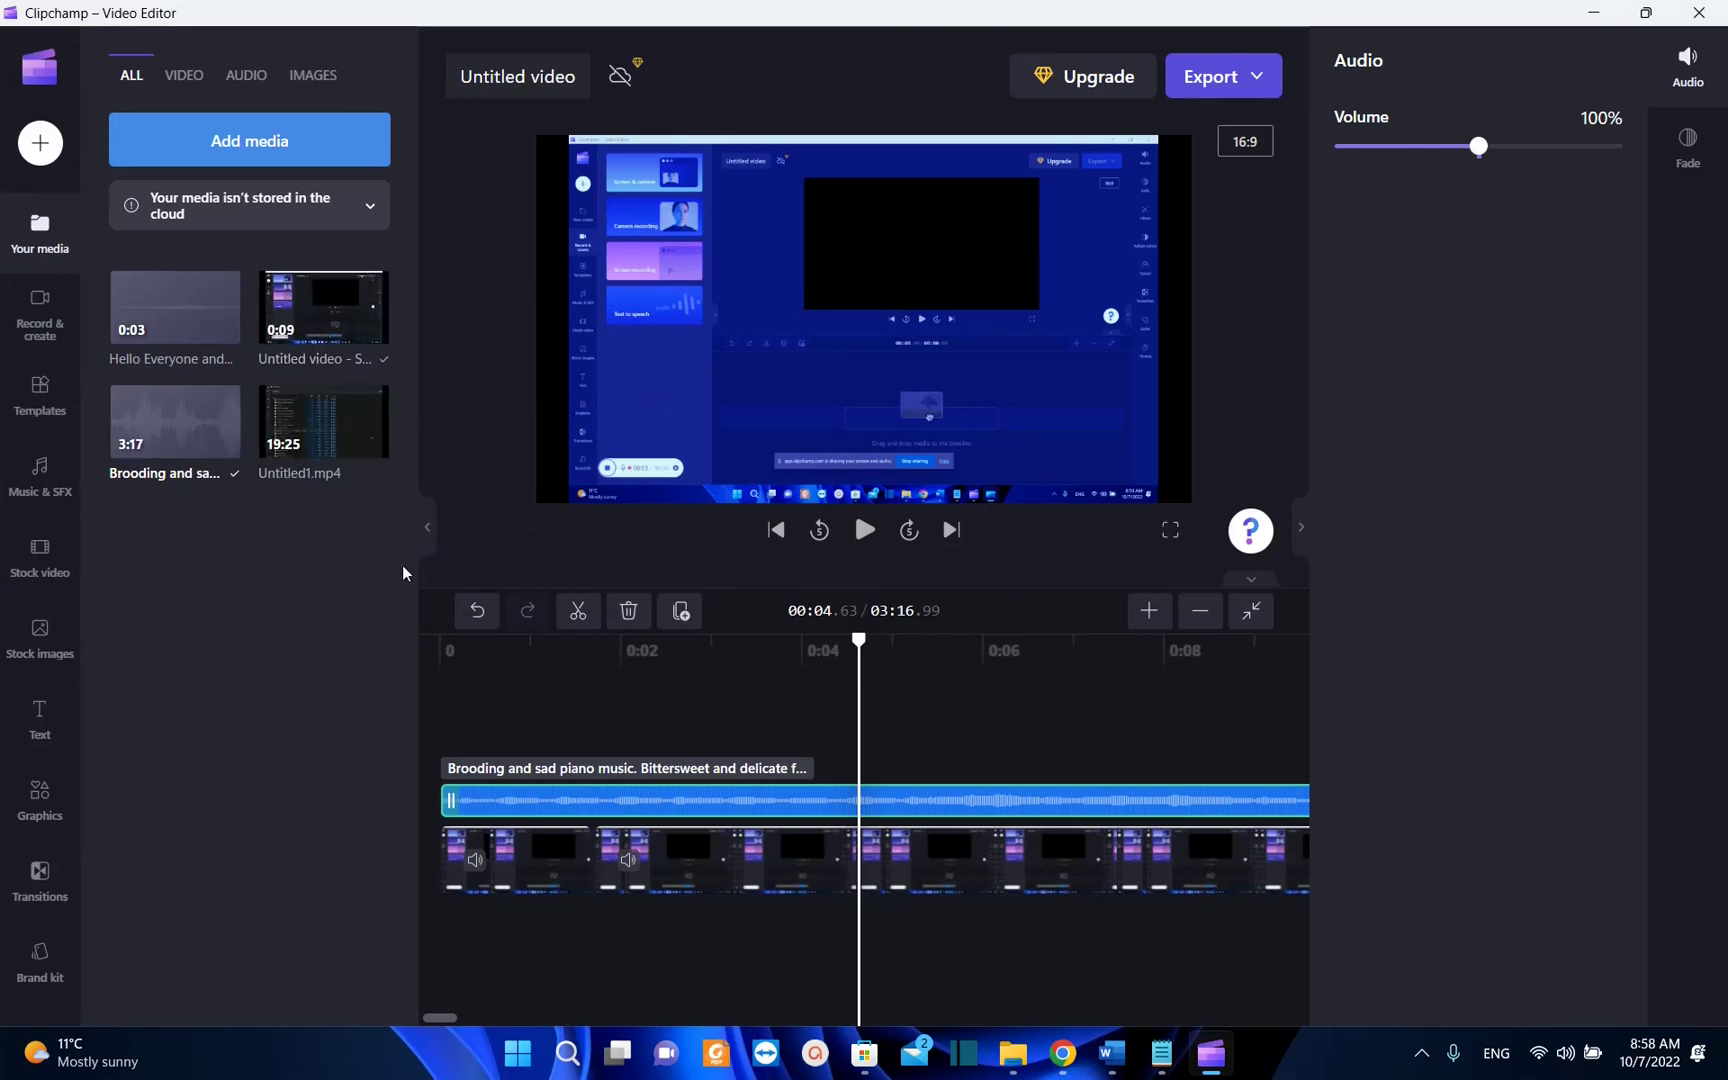
Place Untitled1.mp4 on the main track after the recording, extending the project to 19:48.77
drag(333, 440, 812, 362)
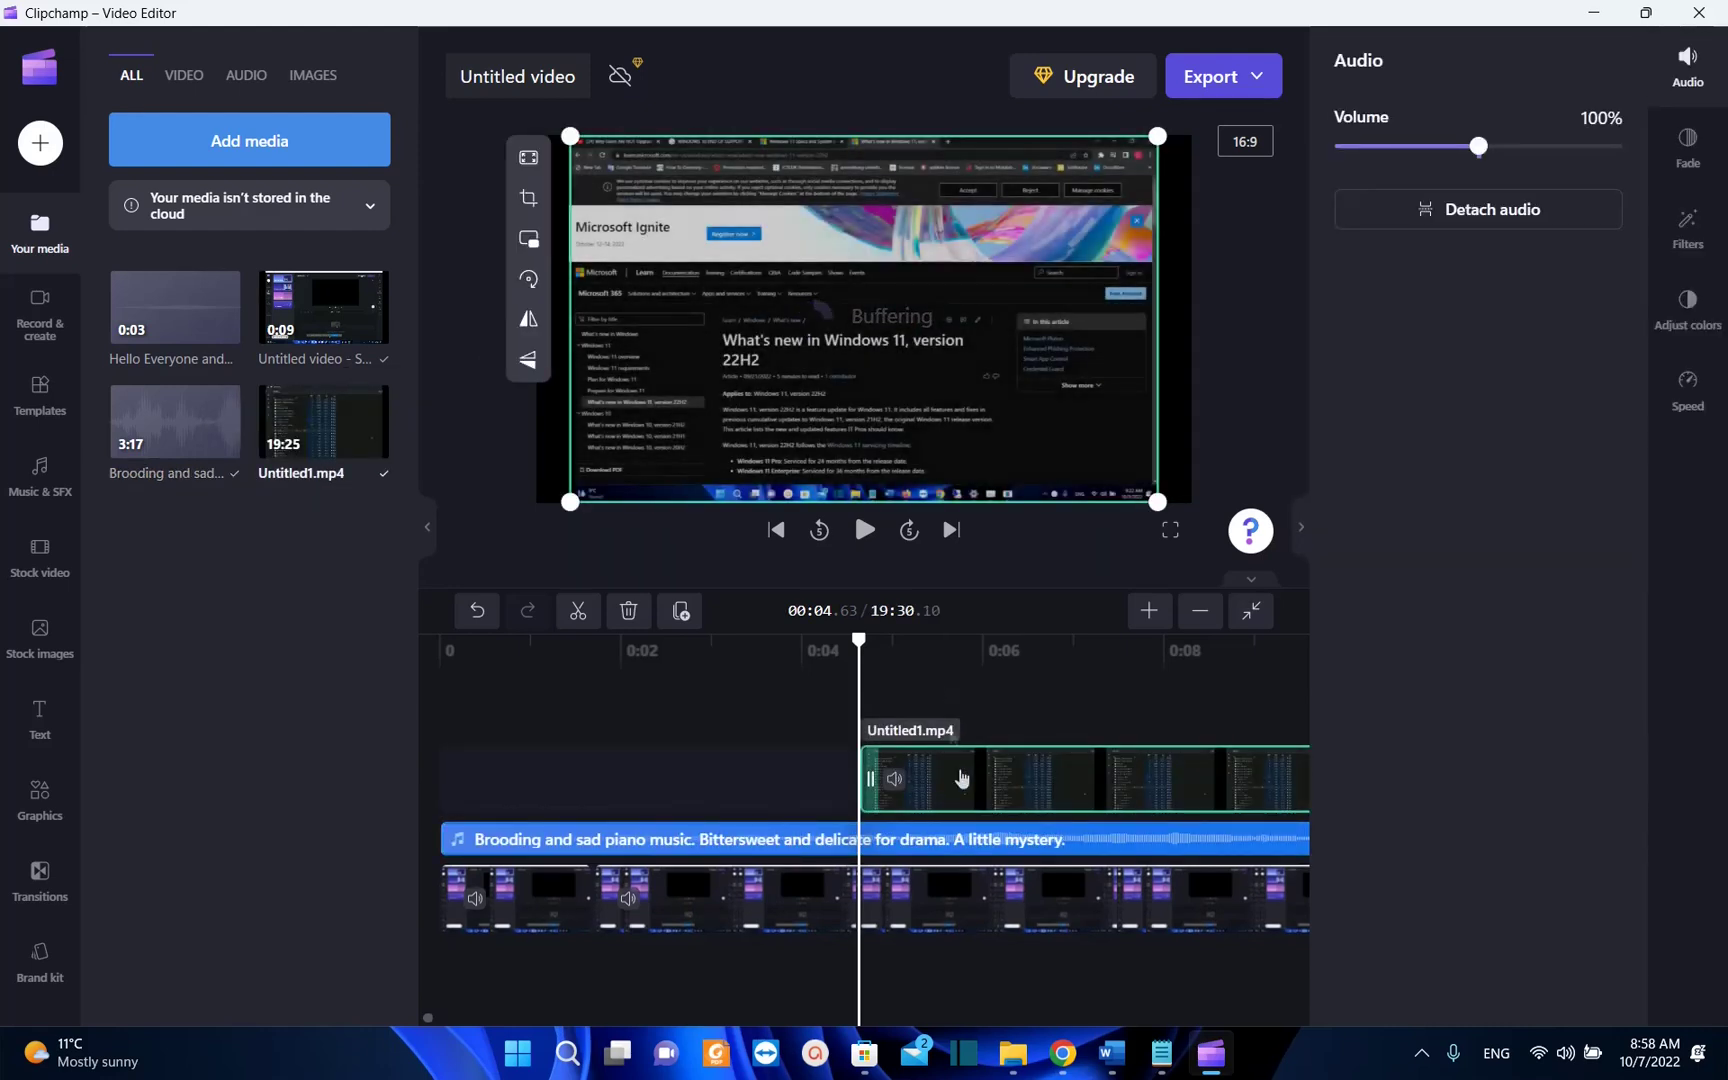
drag(907, 785, 964, 900)
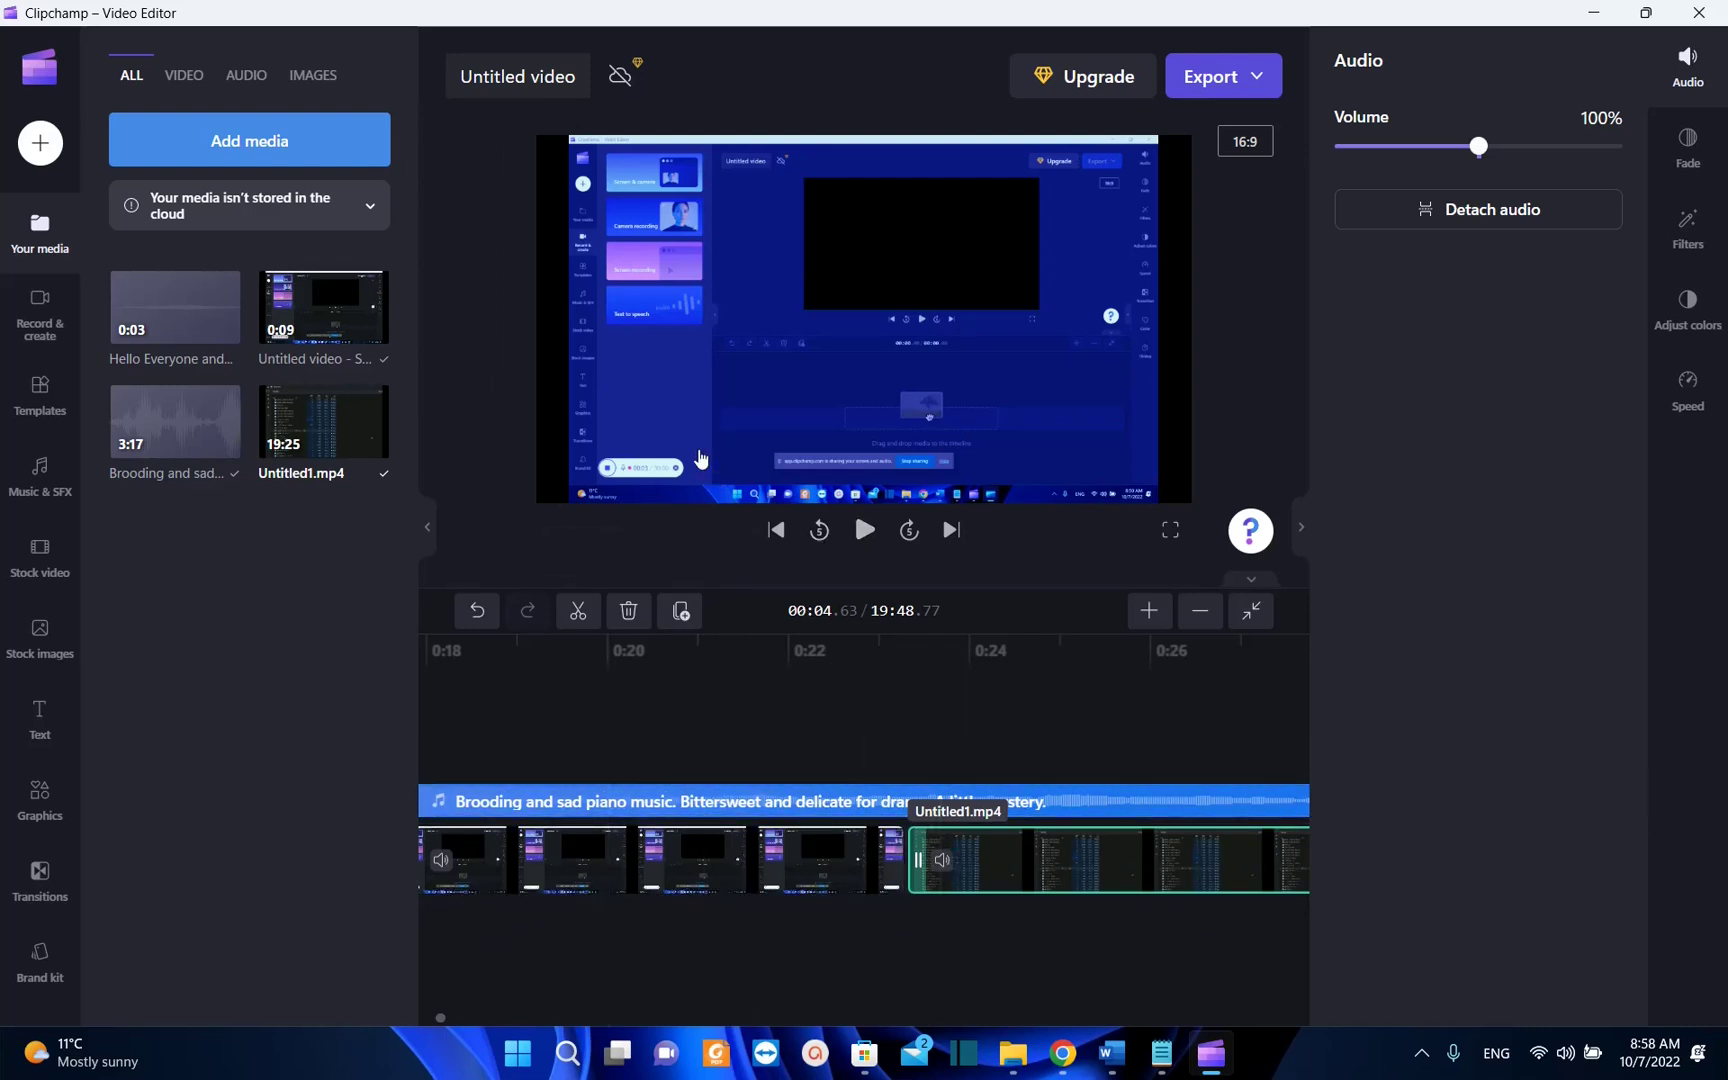
Filter Your media by Video, then Audio, and collapse the media library panel
click(192, 84)
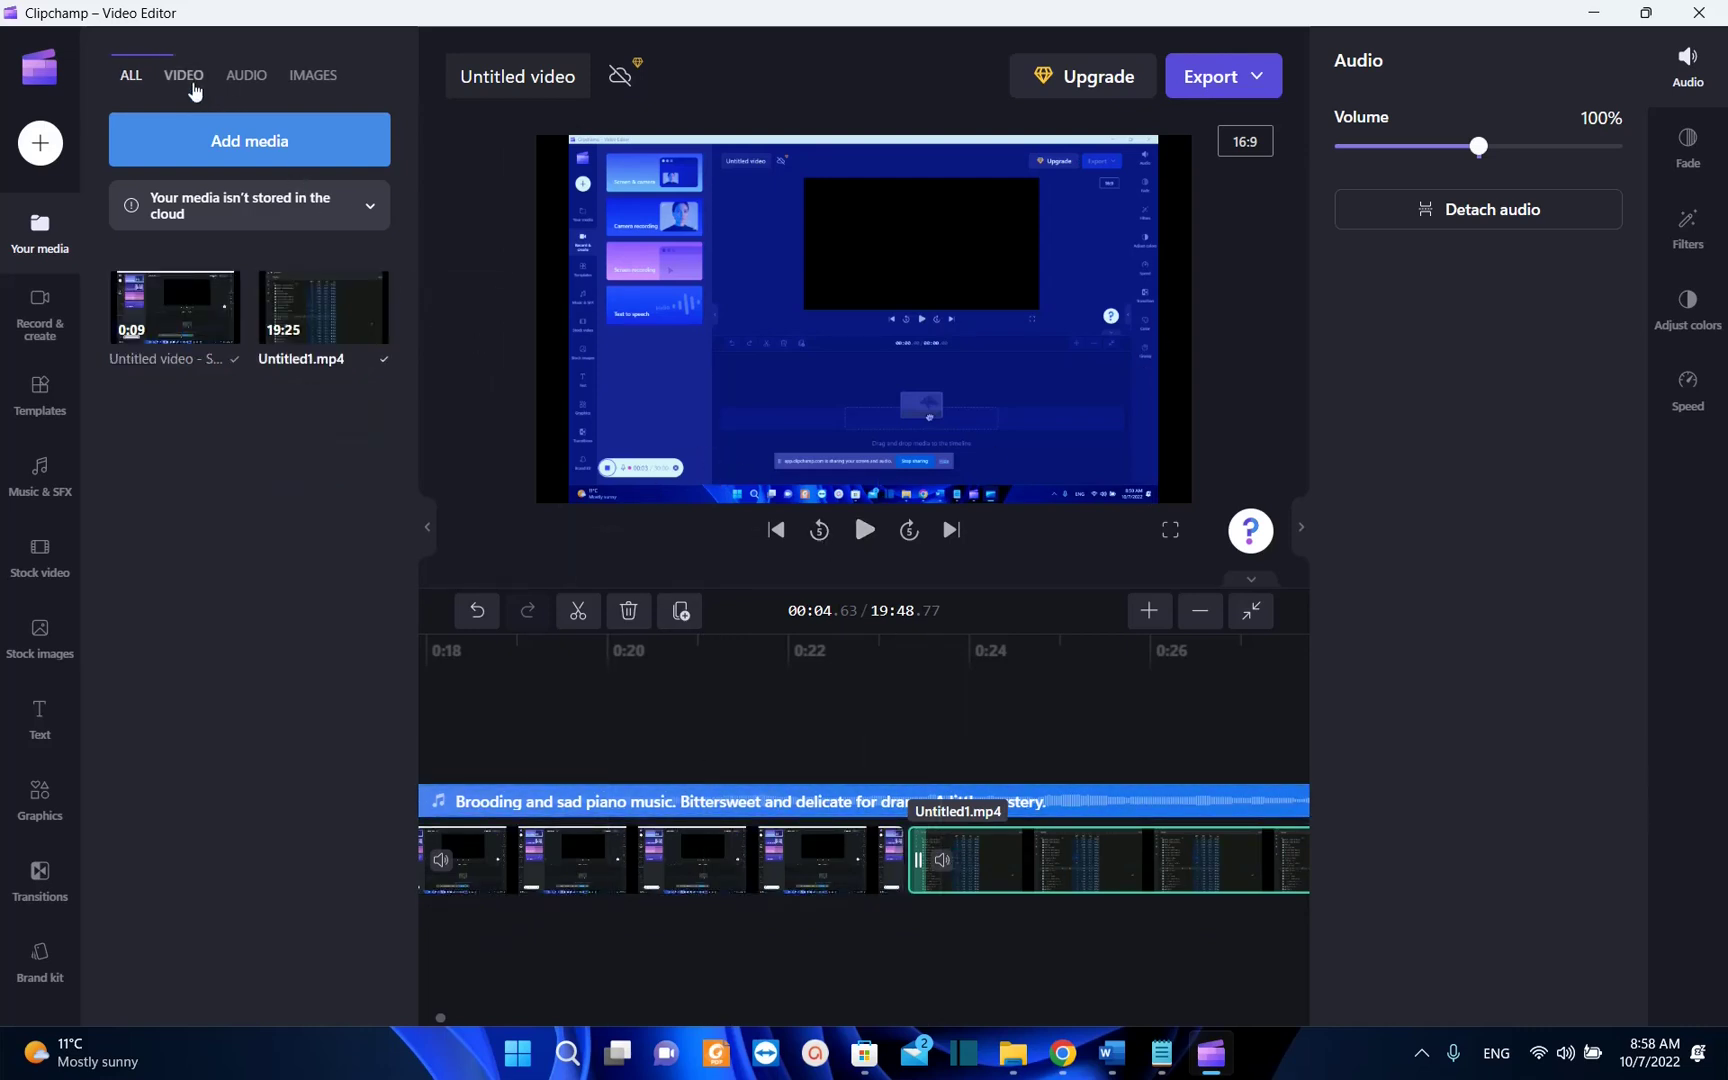
click(241, 83)
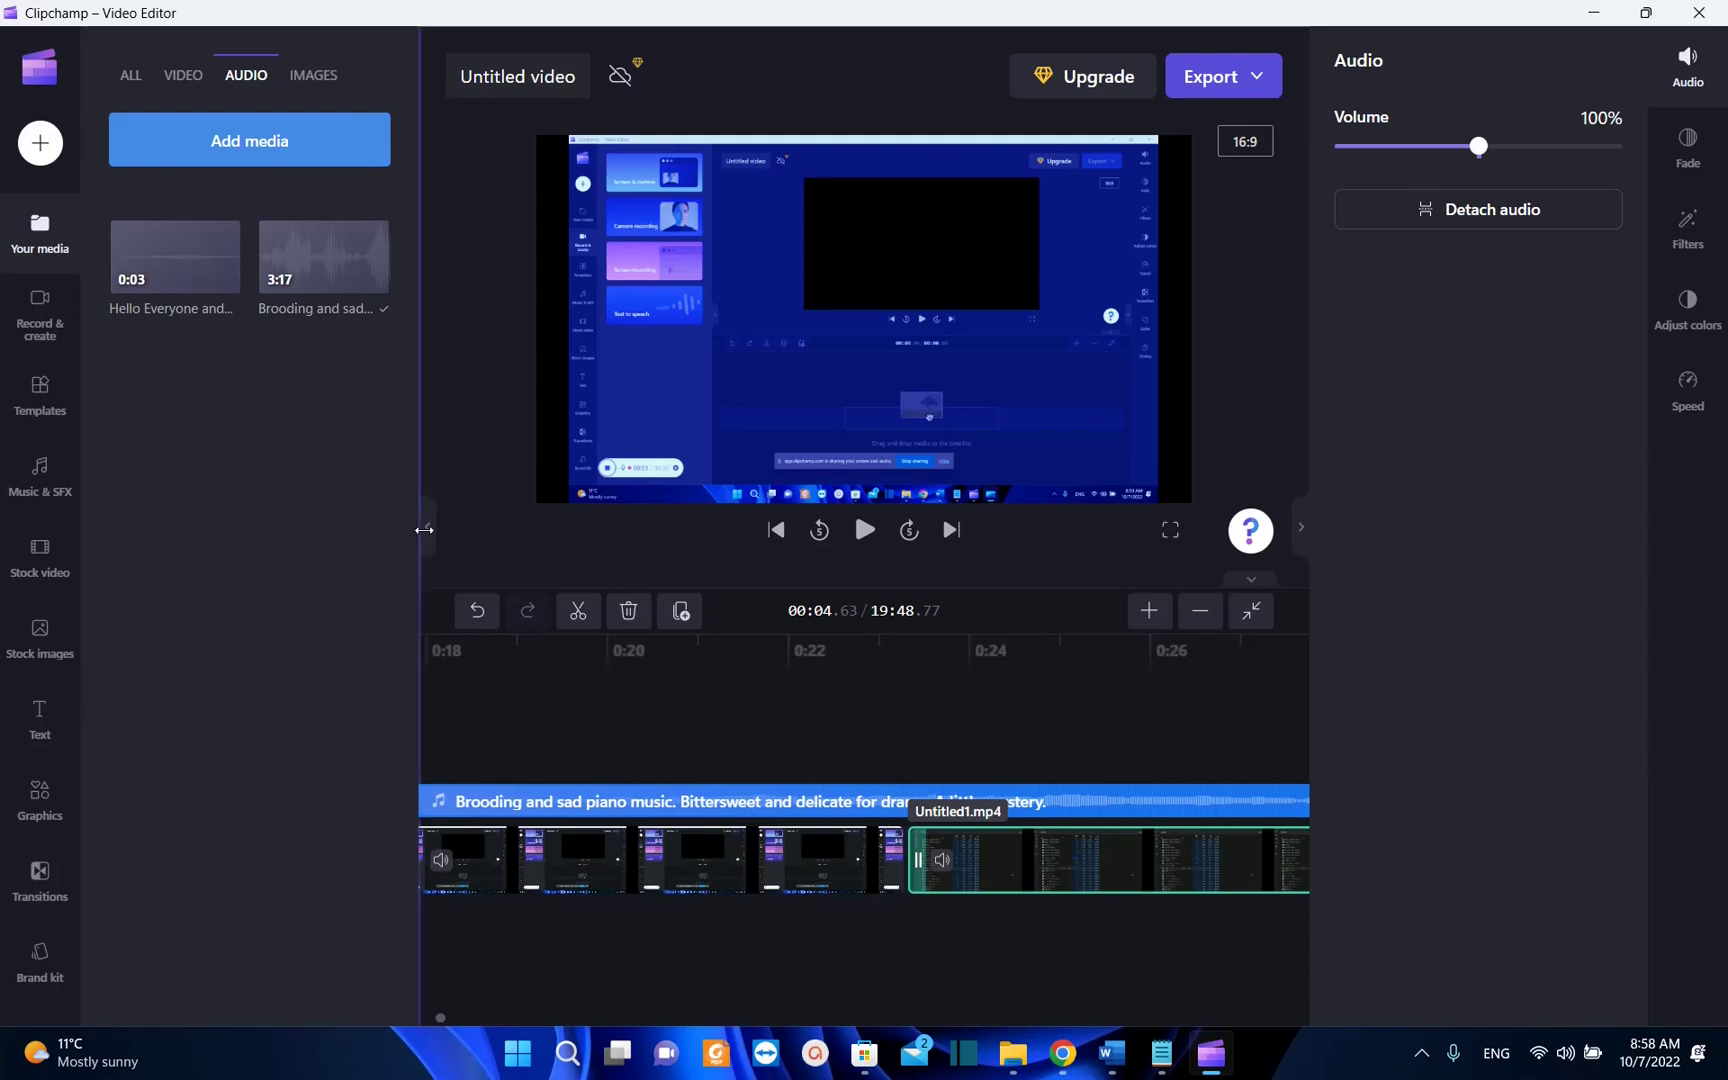
click(430, 530)
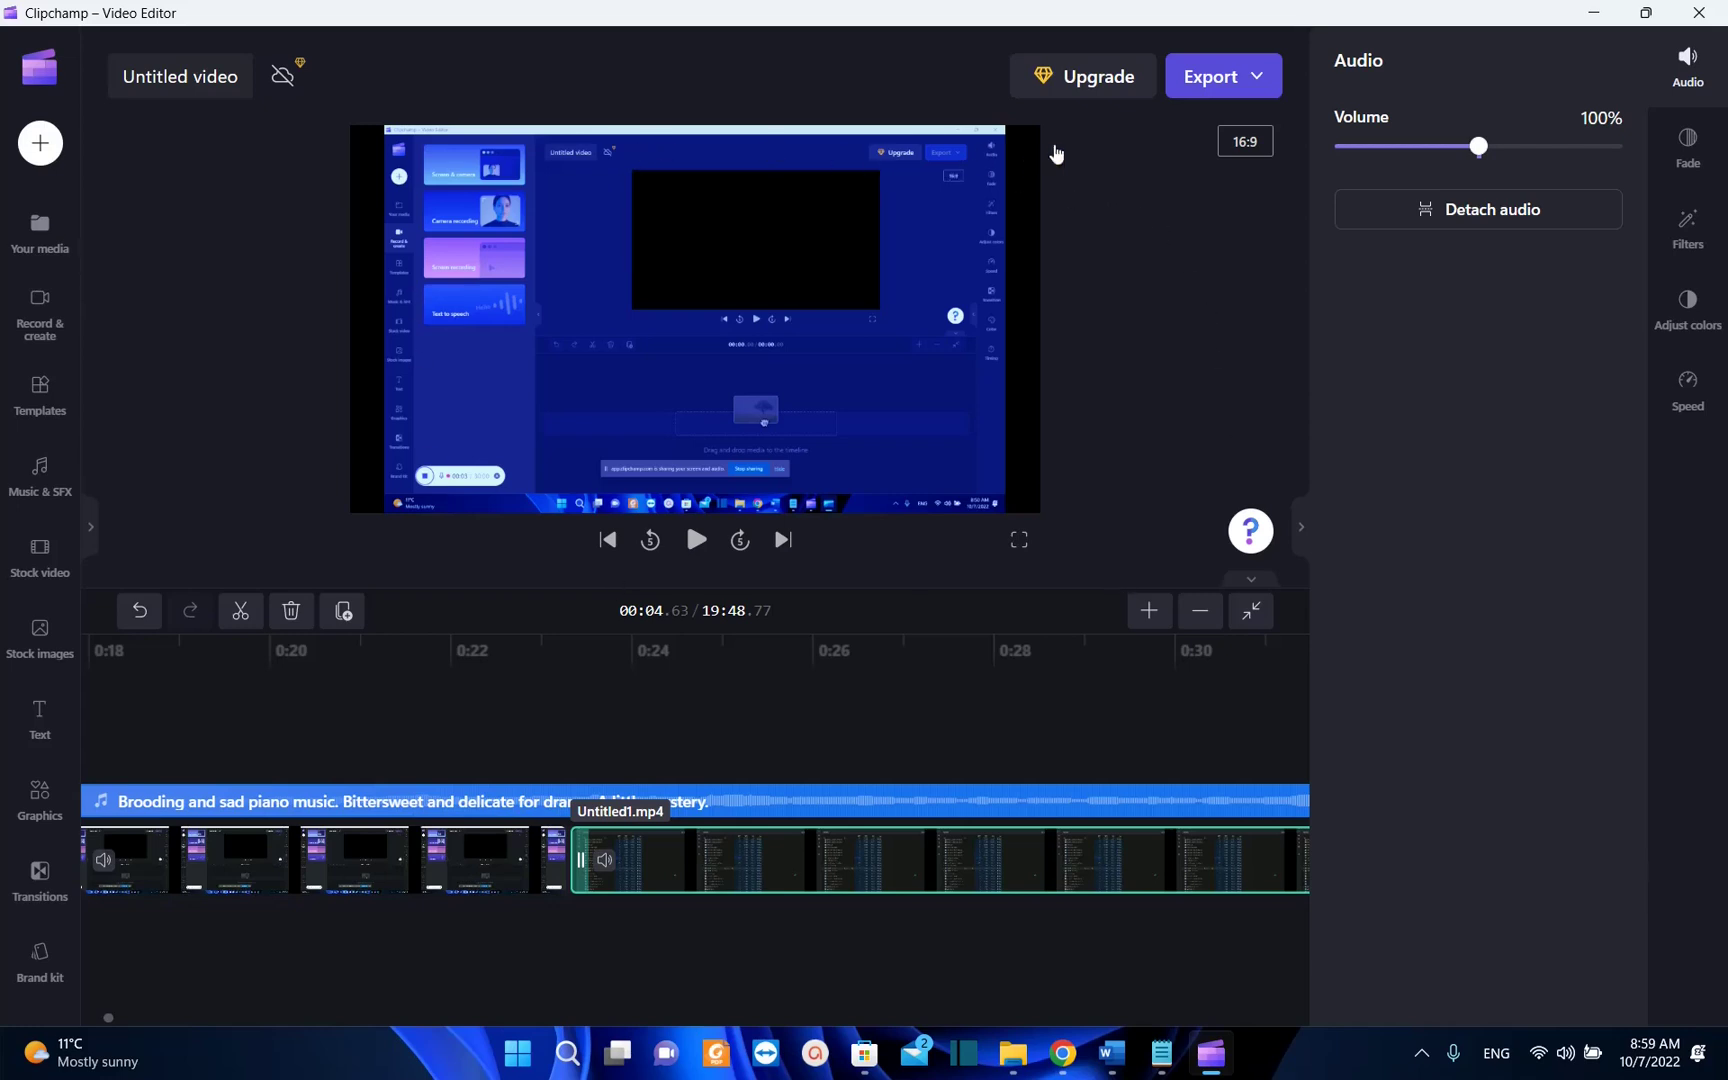
Export the Untitled video at 1080p quality
click(1241, 97)
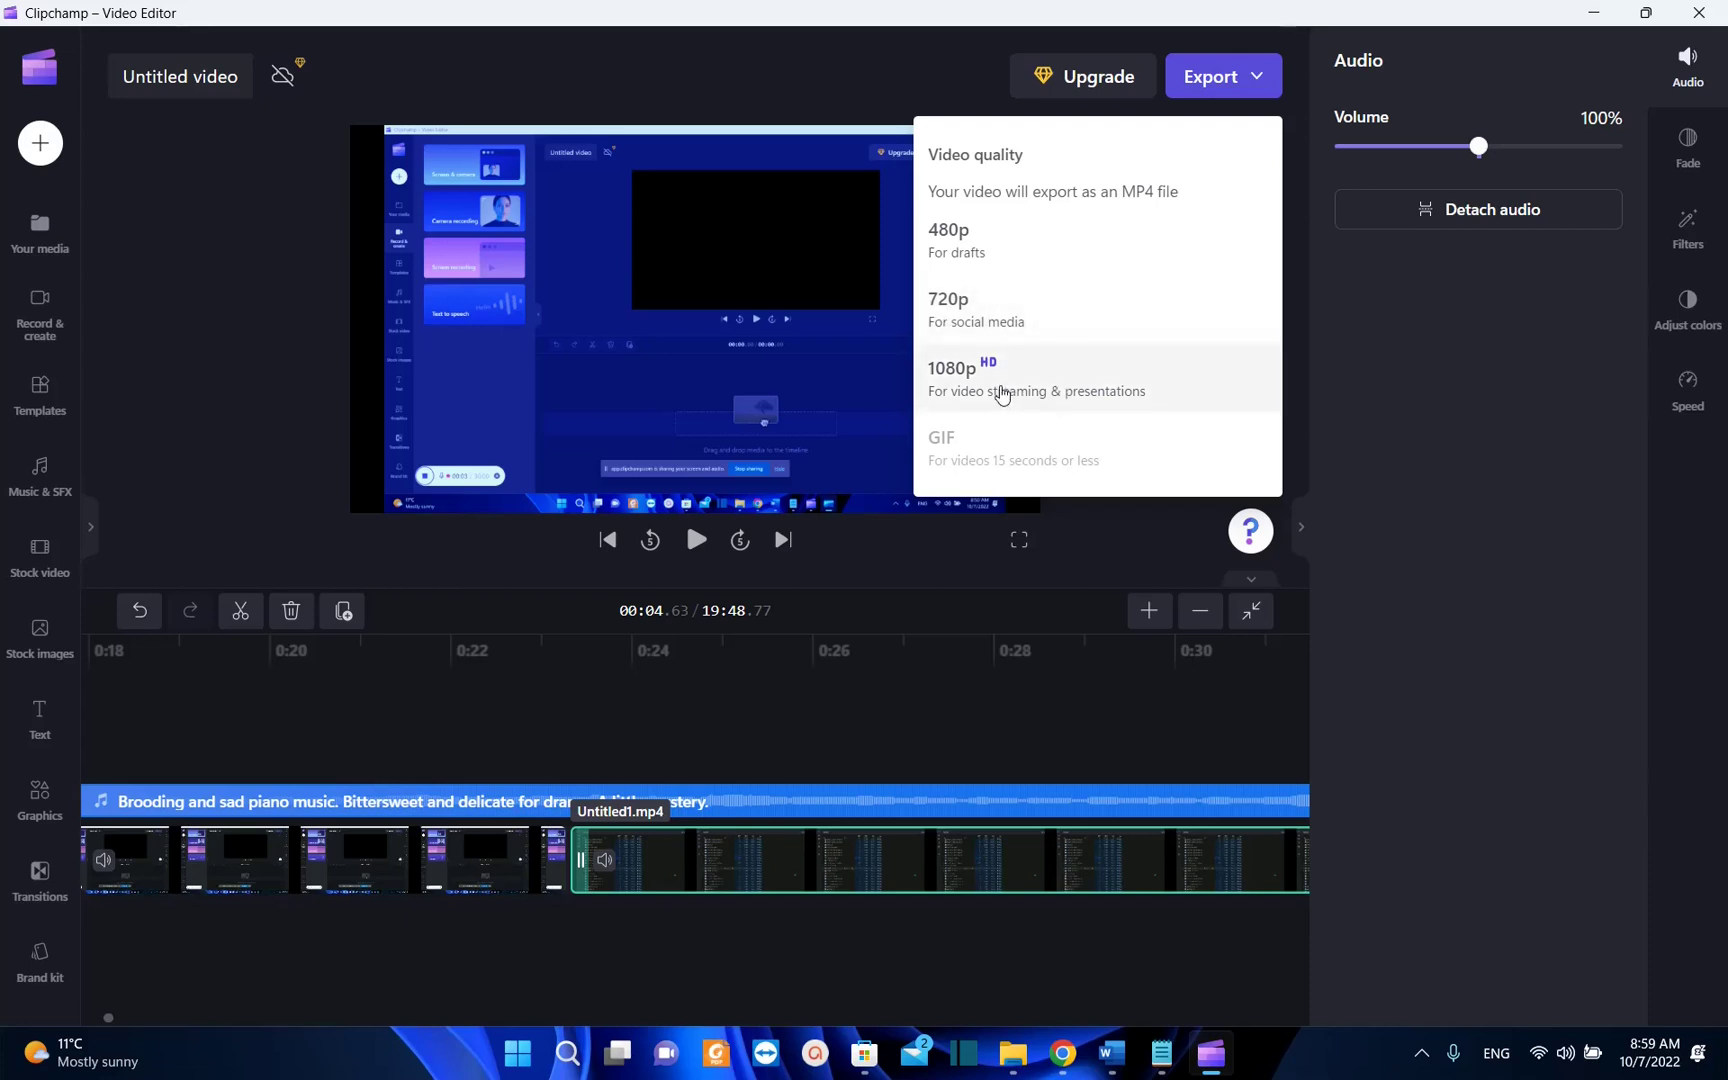
click(1000, 392)
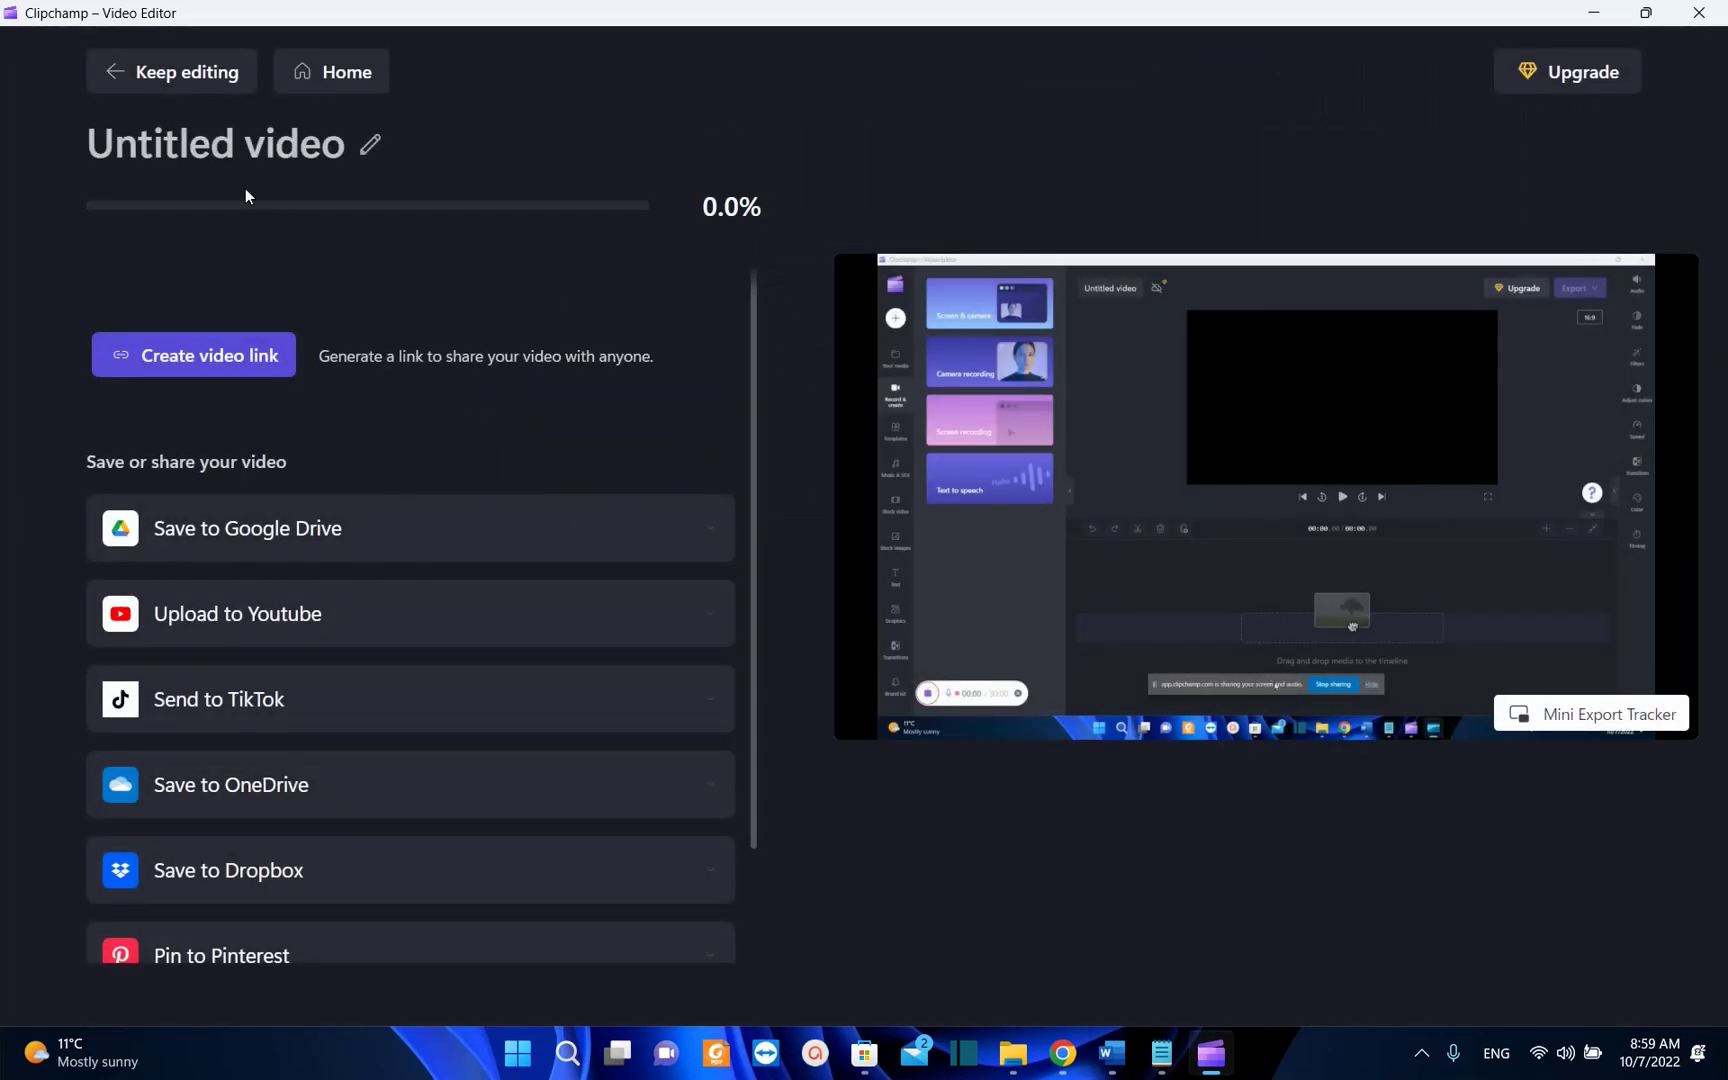
click(246, 195)
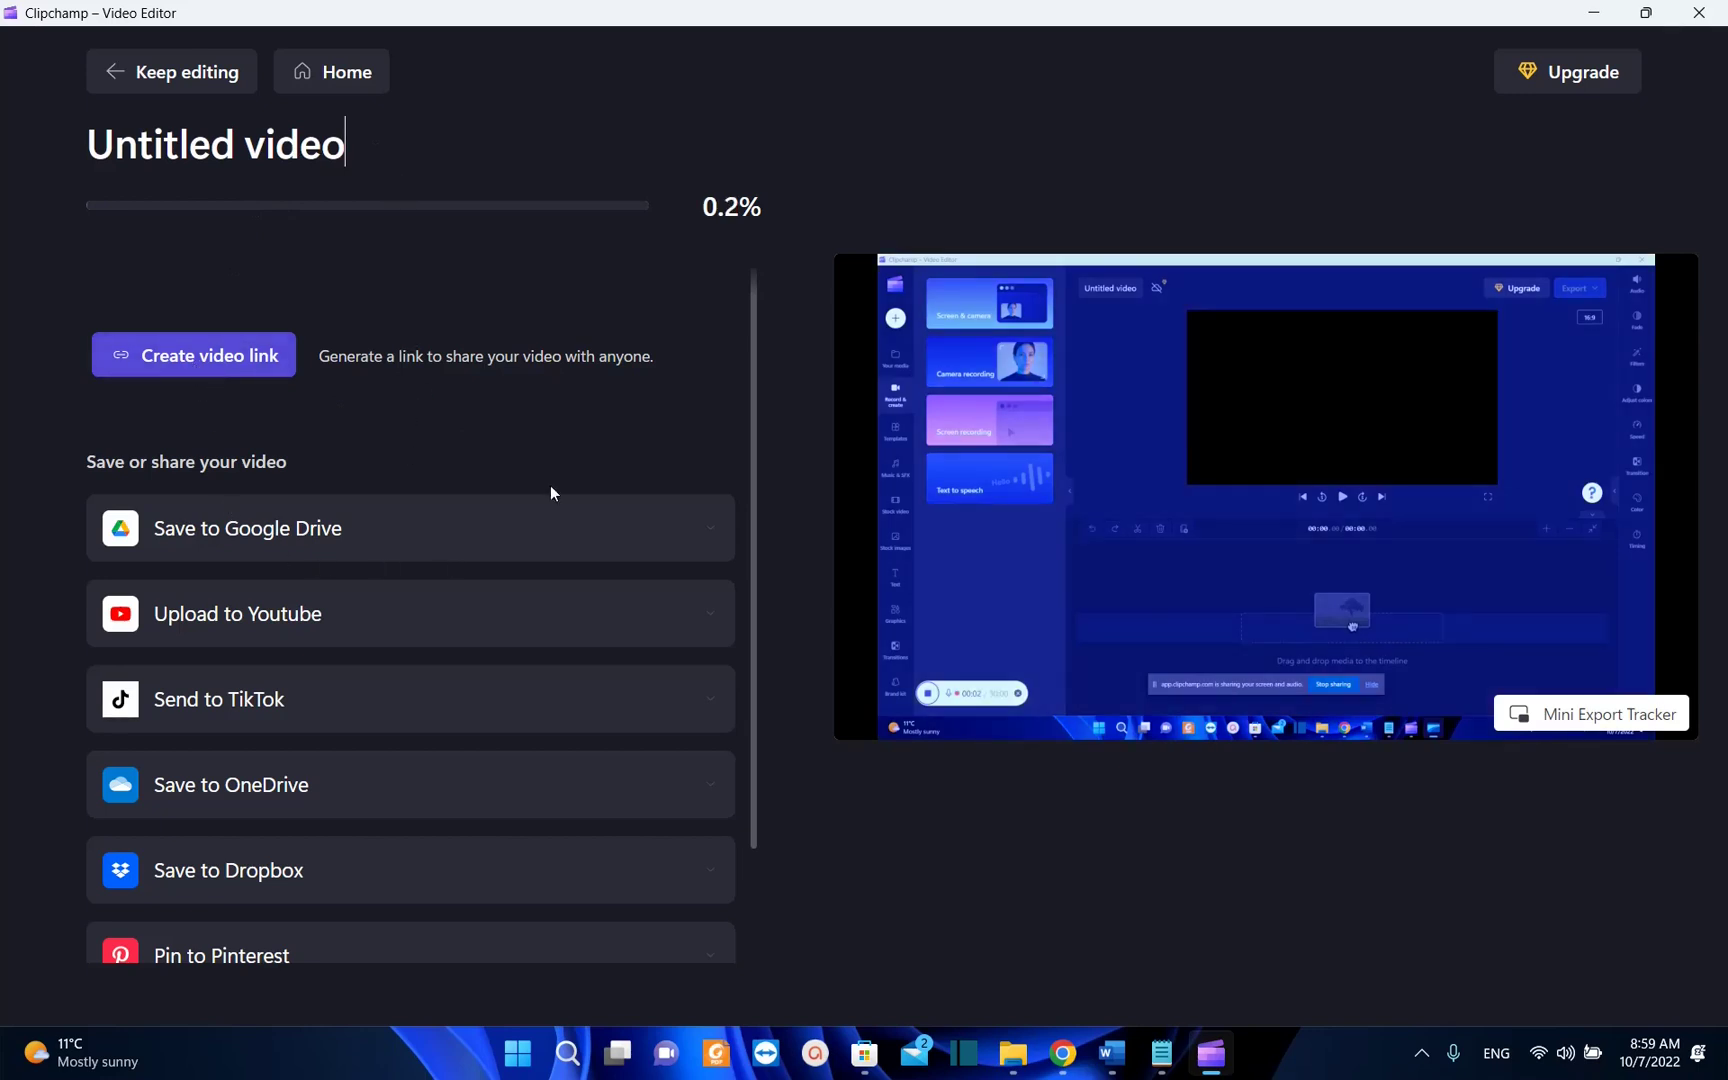
scroll(490, 552, down, 2)
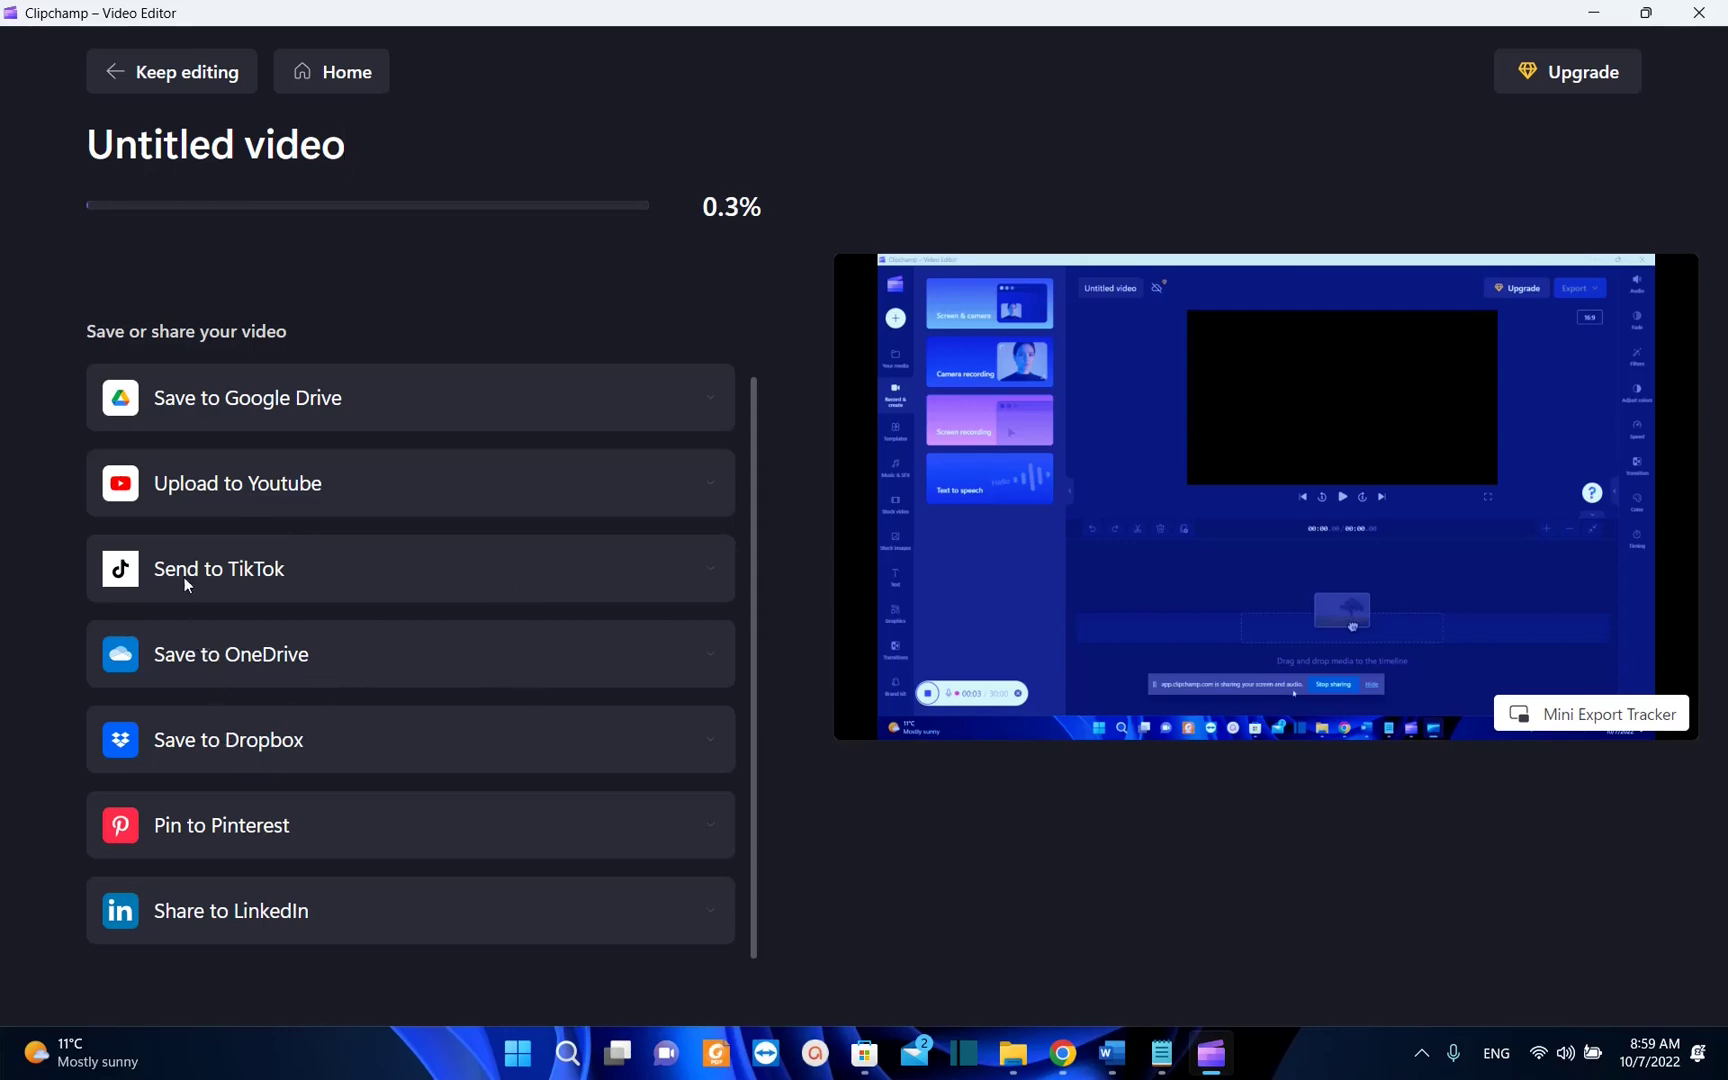
scroll(247, 498, up, 1)
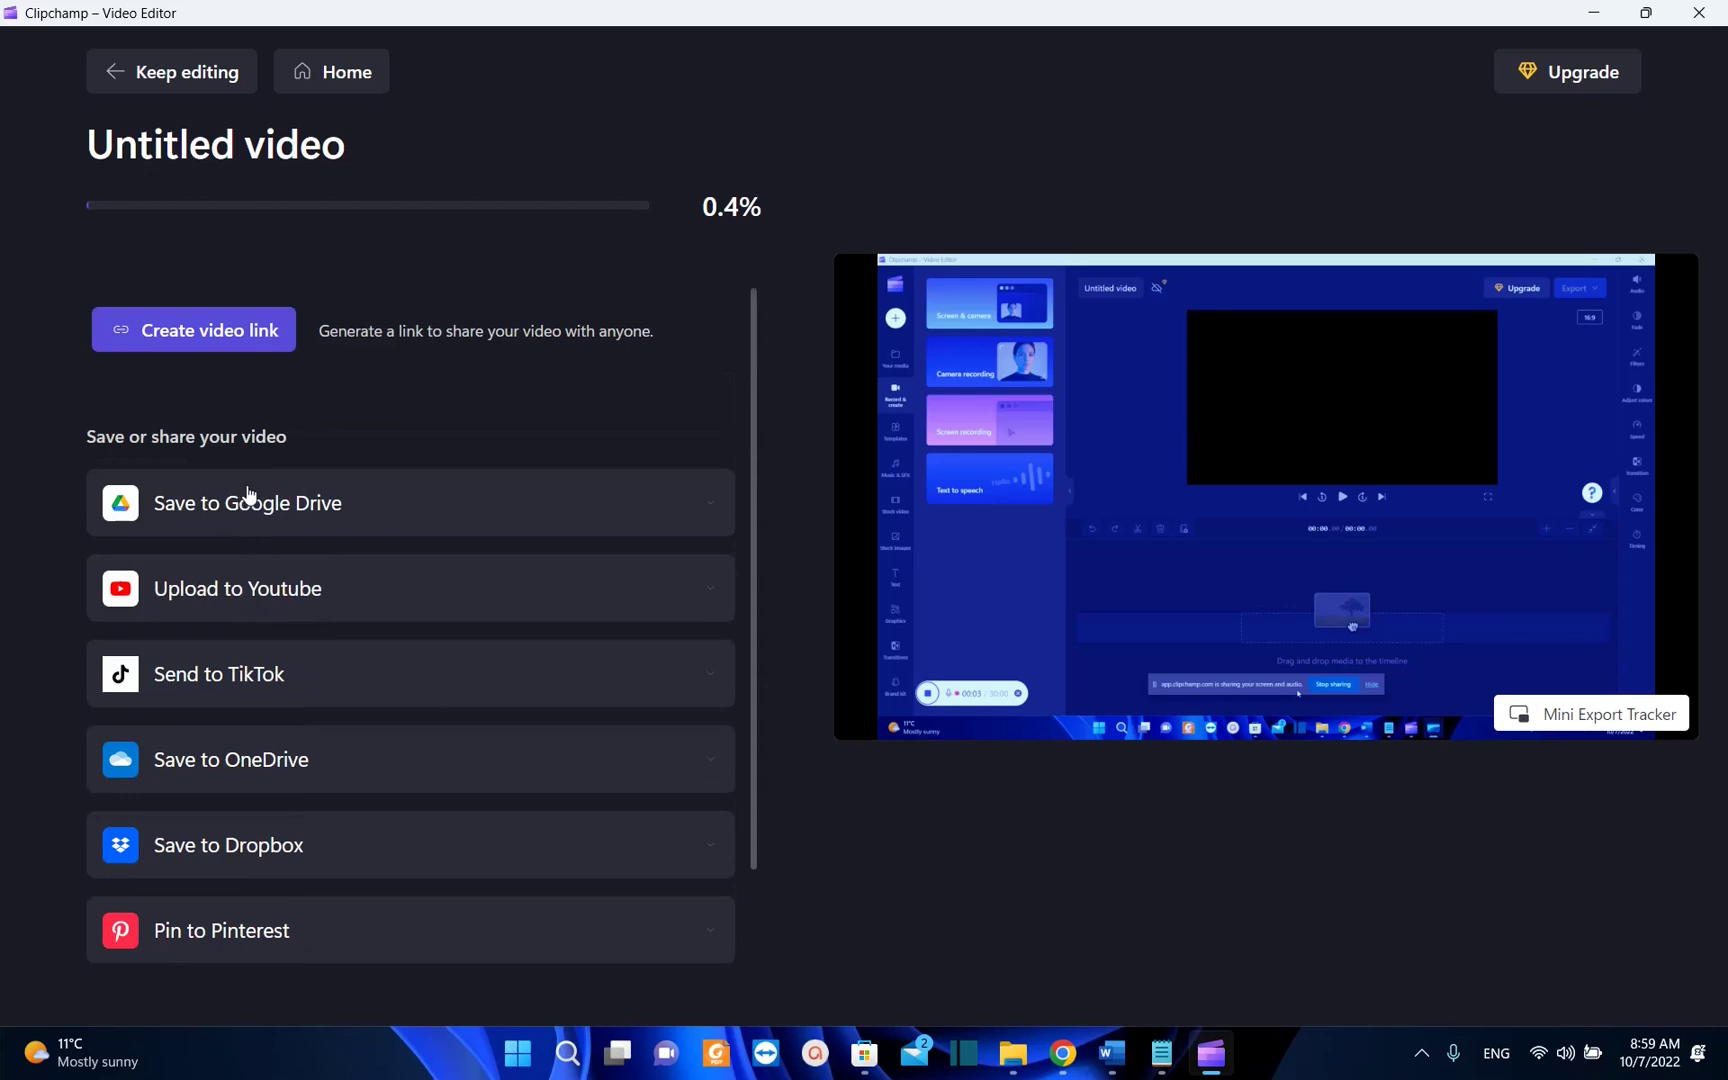
scroll(250, 333, up, 1)
click(368, 143)
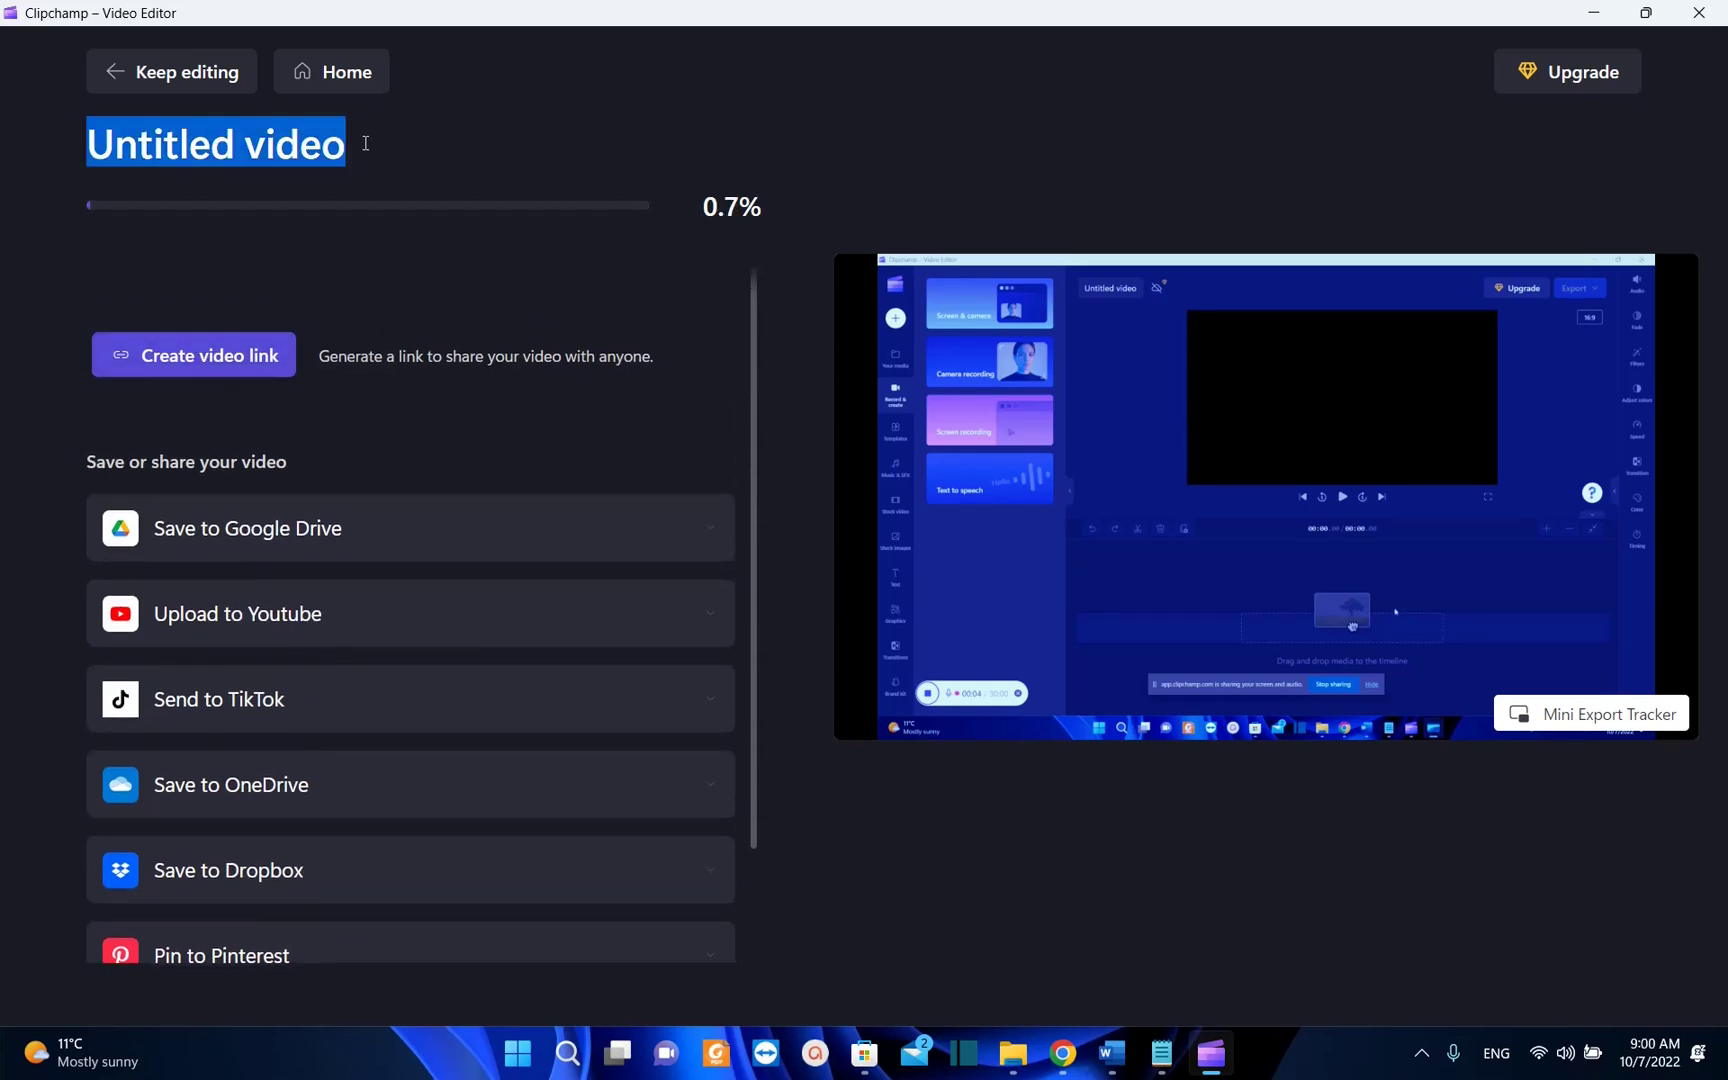
drag(759, 208, 704, 208)
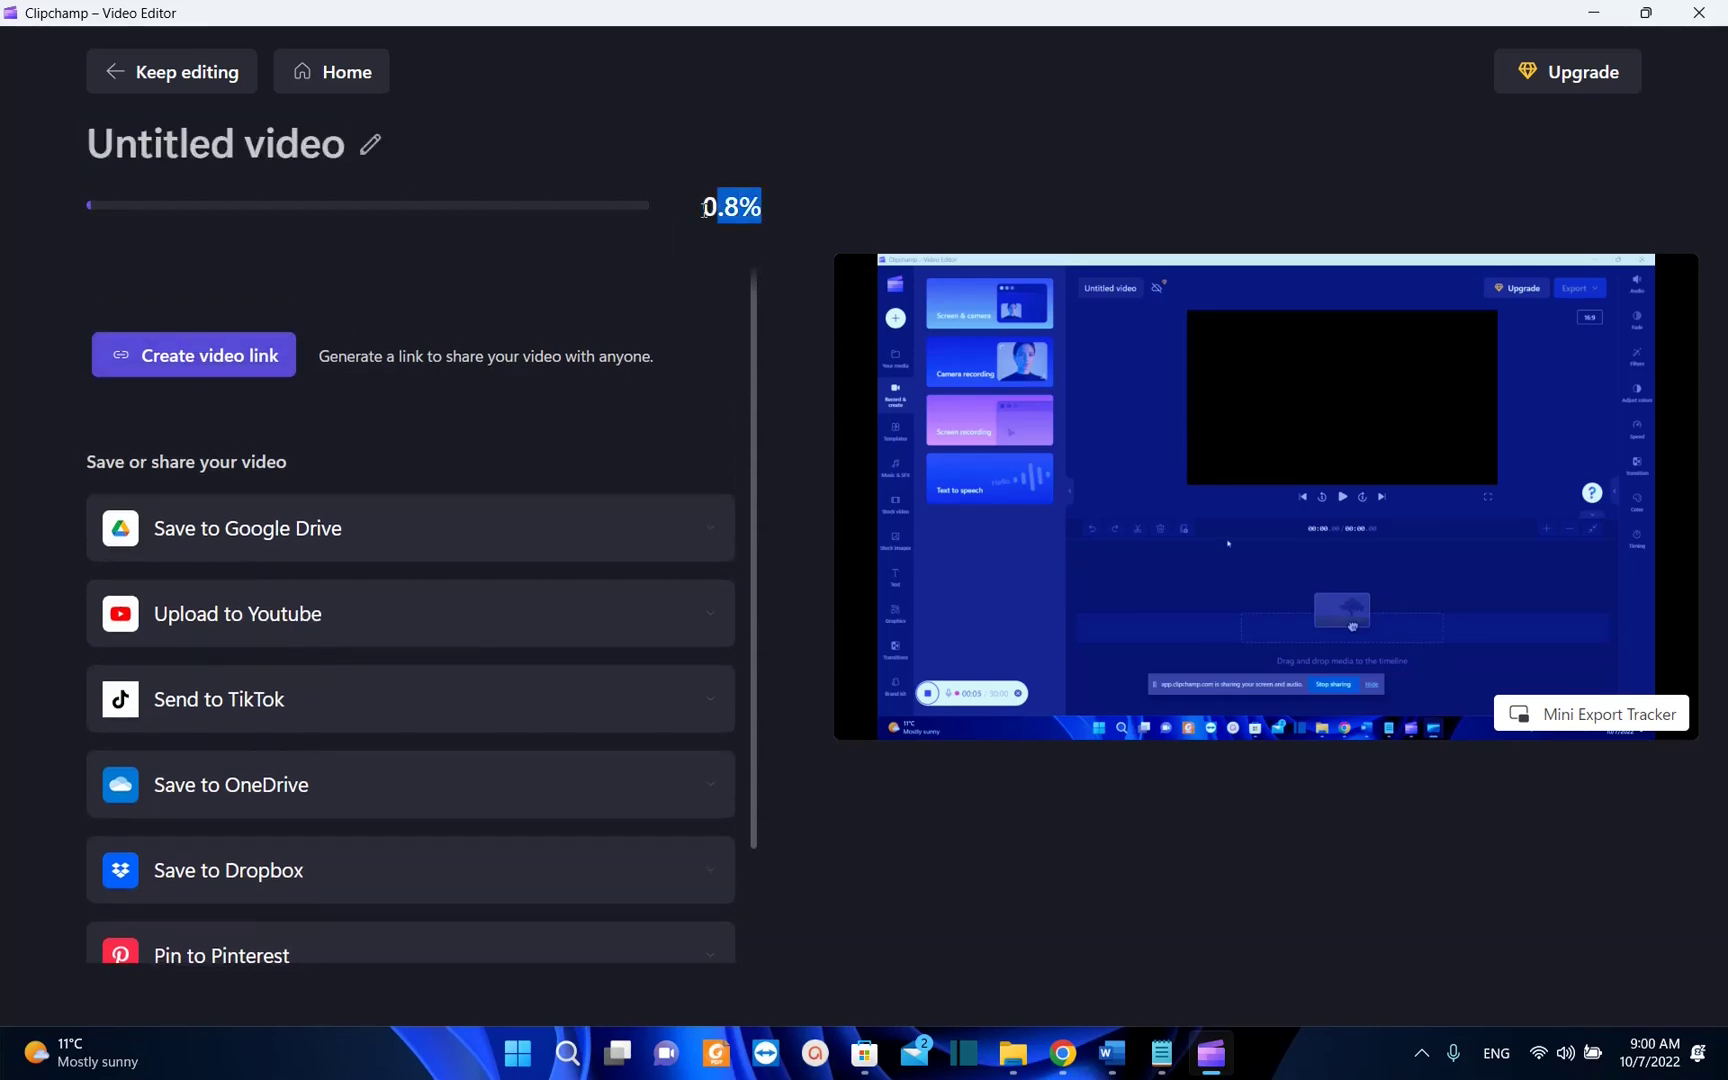